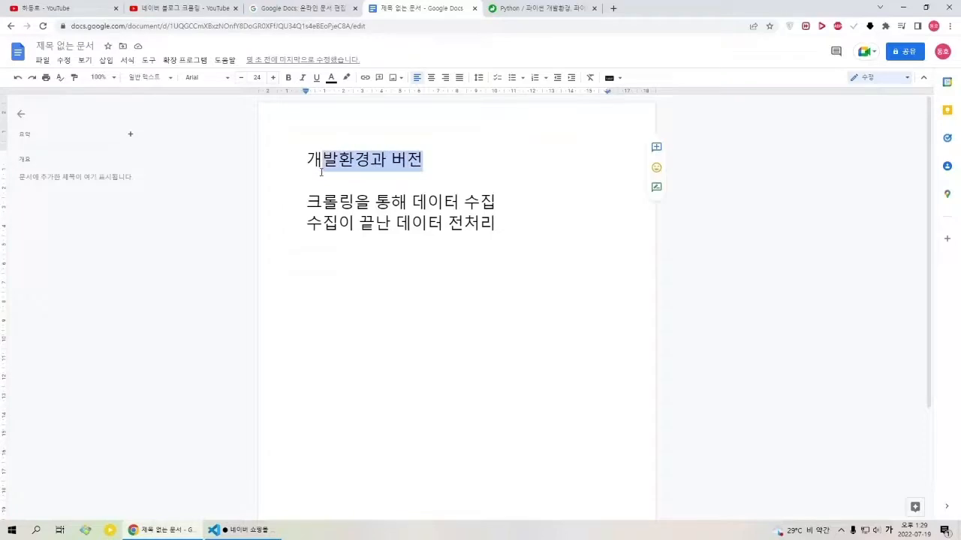
Step: Add a line below the heading "개발환경과 버전" reading "파이썬, 파이참, vs코드, 구글colab,주피터 노트북"
{"action": "left_click", "coordinate": [306, 161]}
{"action": "left_click_drag", "start_coordinate": [306, 161], "coordinate": [445, 169]}
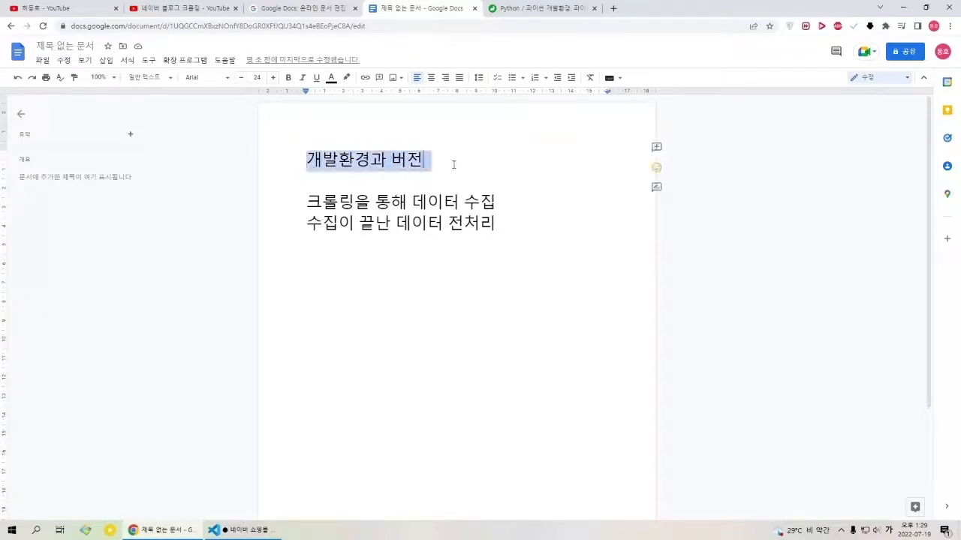
{"action": "left_click", "coordinate": [449, 166]}
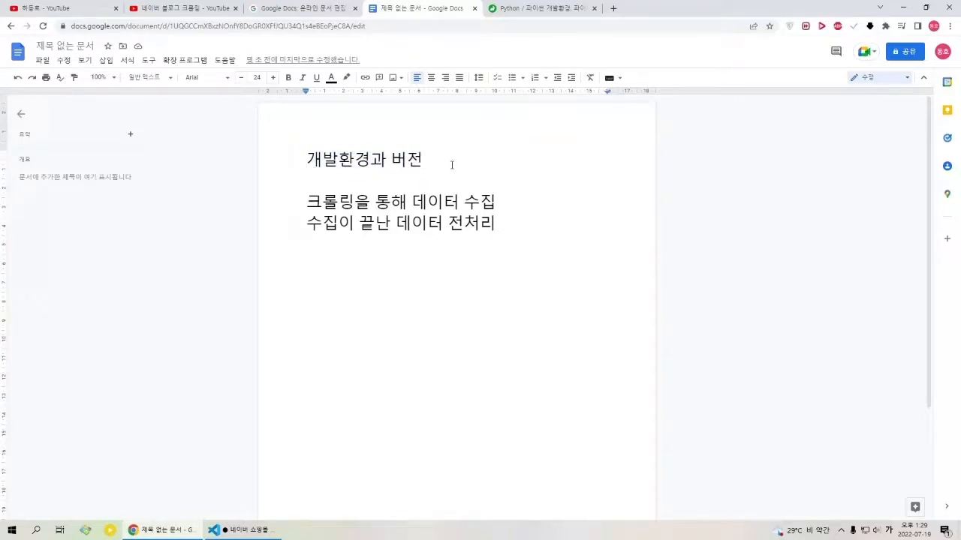
{"action": "key", "text": "Return"}
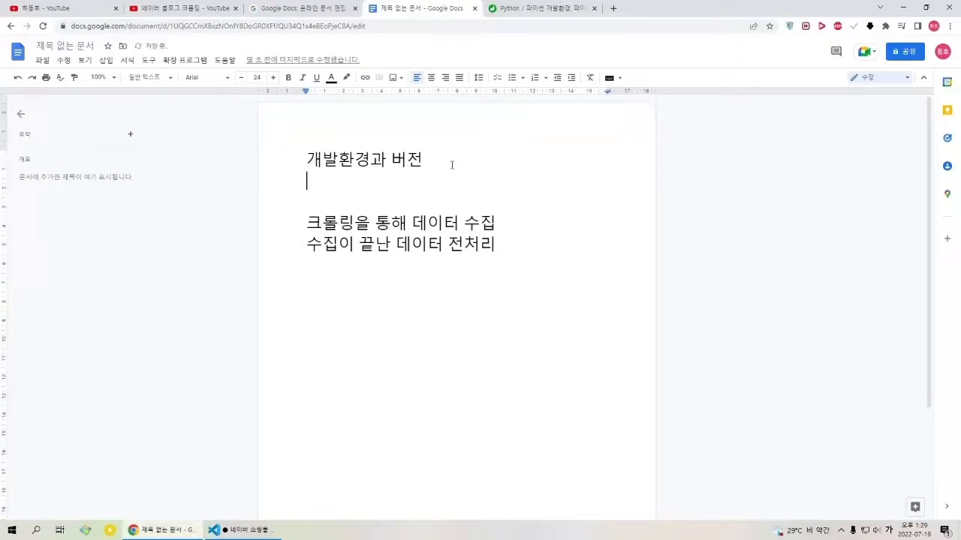
{"action": "type", "text": "파이썬, "}
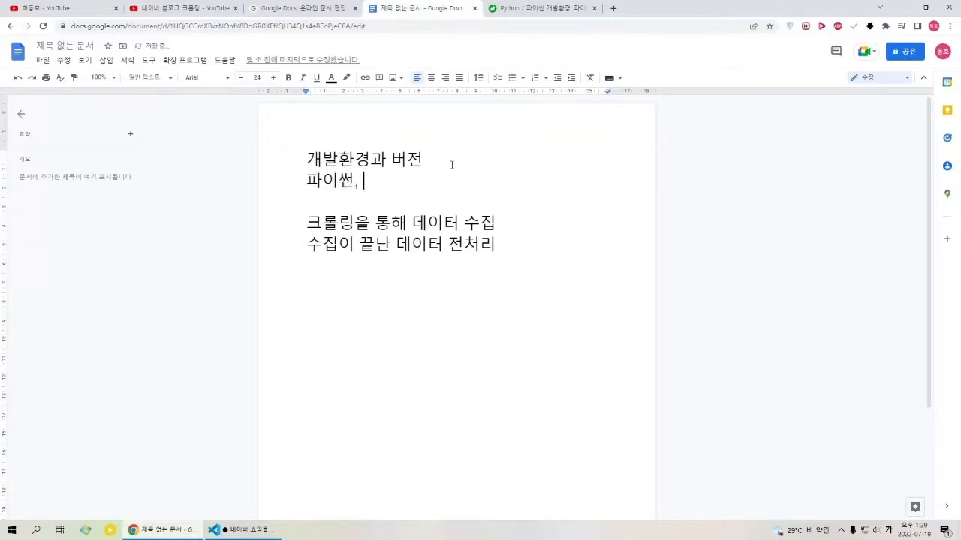
{"action": "type", "text": "파이참, v"}
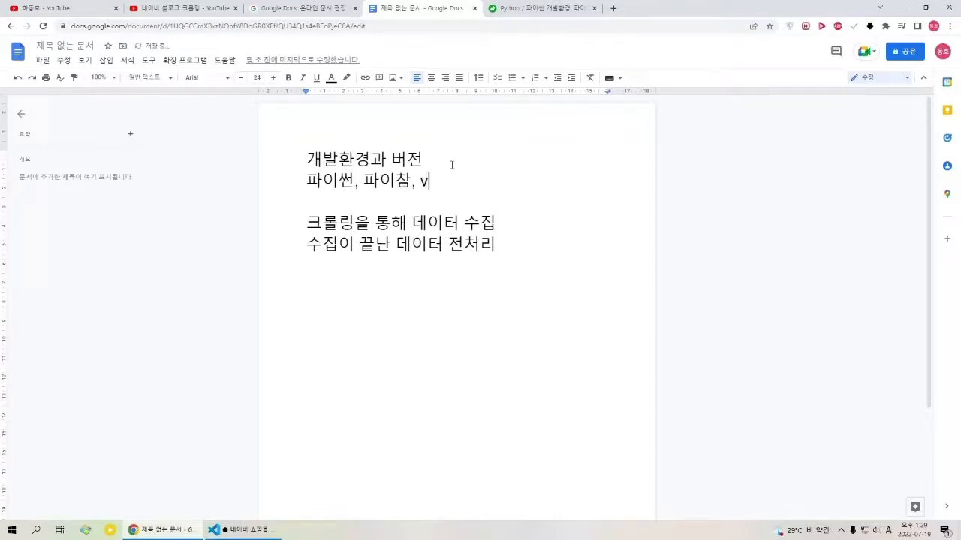
{"action": "type", "text": "s코드, 구글colab,"}
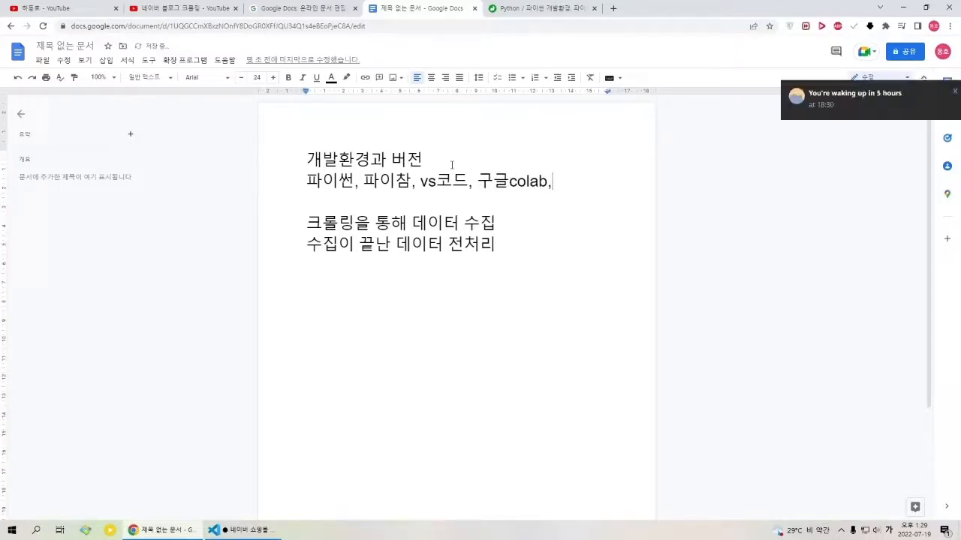
{"action": "type", "text": "주피터드"}
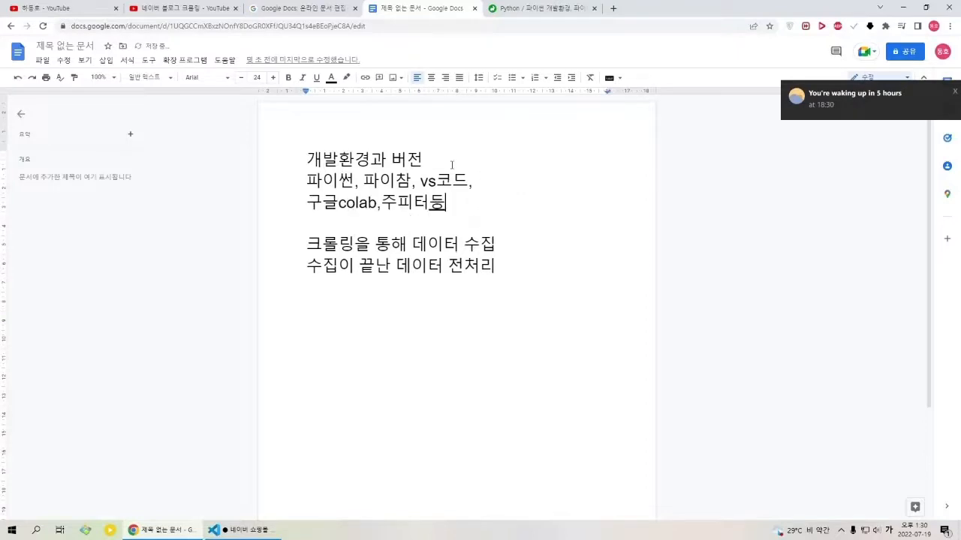
{"action": "key", "text": "BackSpace"}
{"action": "key", "text": "BackSpace"}
{"action": "type", "text": "노트북"}
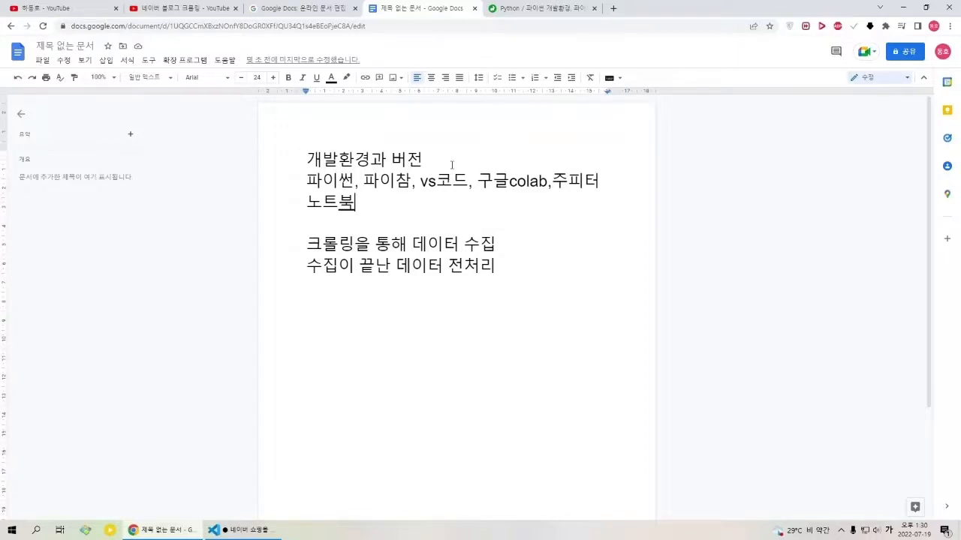
Step: Highlight the line "크롤링을 통해 데이터 수집" in the document
{"action": "key", "text": "Up"}
{"action": "key", "text": "Right"}
{"action": "key", "text": "Right"}
{"action": "key", "text": "Right"}
{"action": "key", "text": "Right"}
{"action": "key", "text": "Right"}
{"action": "key", "text": "Right"}
{"action": "key", "text": "Right"}
{"action": "key", "text": "Right"}
{"action": "key", "text": "Right"}
{"action": "key", "text": "Right"}
{"action": "key", "text": "Right"}
{"action": "key", "text": "Right"}
{"action": "key", "text": "Right"}
{"action": "key", "text": "Right"}
{"action": "key", "text": "Right"}
{"action": "key", "text": "Right"}
{"action": "key", "text": "Right"}
{"action": "key", "text": "Right"}
{"action": "key", "text": "Right"}
{"action": "key", "text": "Right"}
{"action": "key", "text": "Left"}
{"action": "key", "text": "Left"}
{"action": "key", "text": "Left"}
{"action": "key", "text": "Left"}
{"action": "key", "text": "Left"}
{"action": "key", "text": "Left"}
{"action": "key", "text": "Down"}
{"action": "key", "text": "Down"}
{"action": "key", "text": "Down"}
{"action": "key", "text": "Home"}
{"action": "key", "text": "shift+End"}
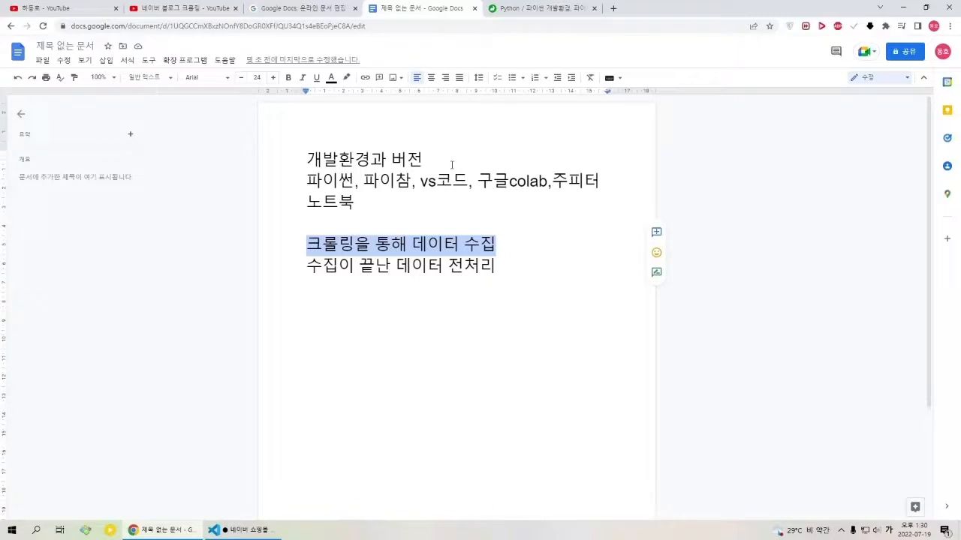
Step: Start a new line at the end of the document, below "수집이 끝난 데이터 전처리"
{"action": "key", "text": "End"}
{"action": "key", "text": "Down"}
{"action": "key", "text": "Return"}
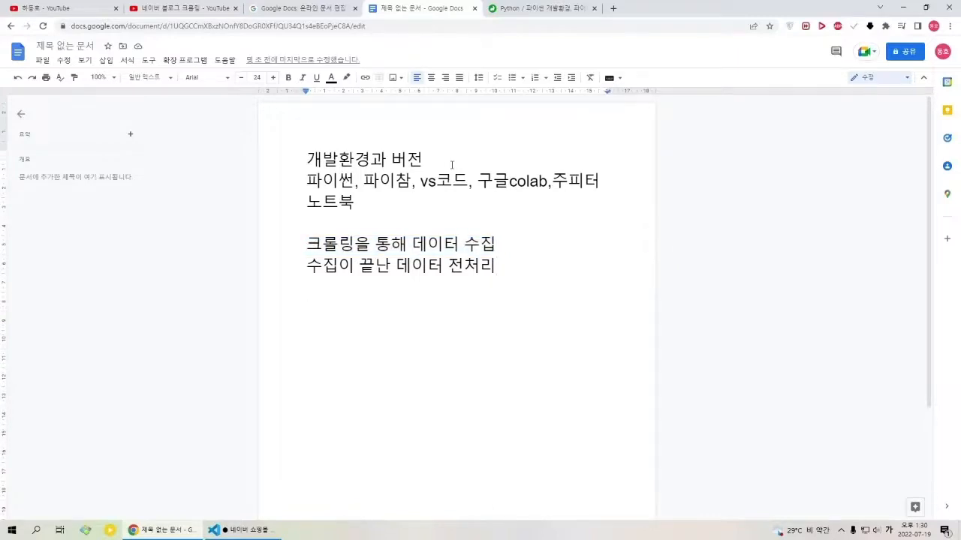
{"action": "key", "text": "Return"}
Step: Show the Naver blog crawling video on YouTube and return to the Google Docs outline
{"action": "left_click", "coordinate": [183, 8]}
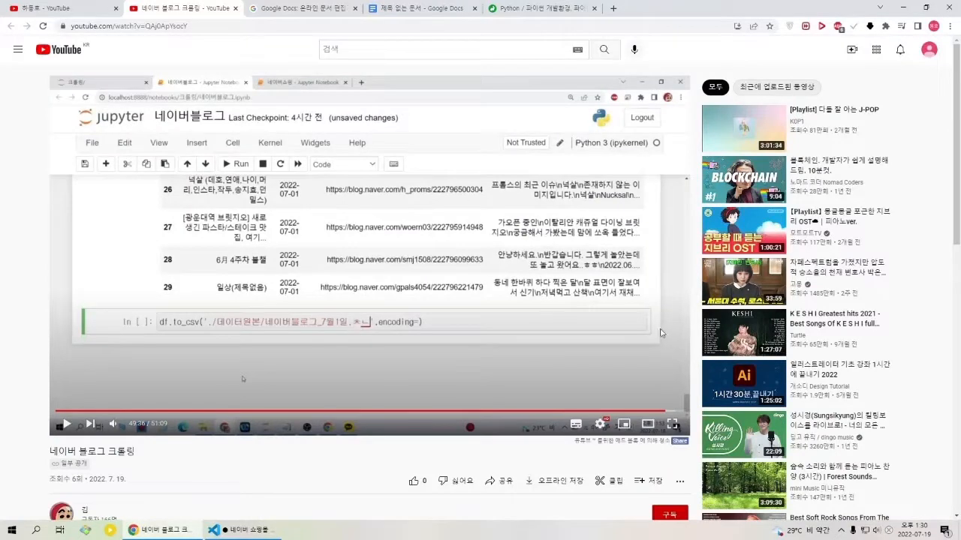
{"action": "left_click", "coordinate": [540, 8]}
{"action": "left_click", "coordinate": [408, 9]}
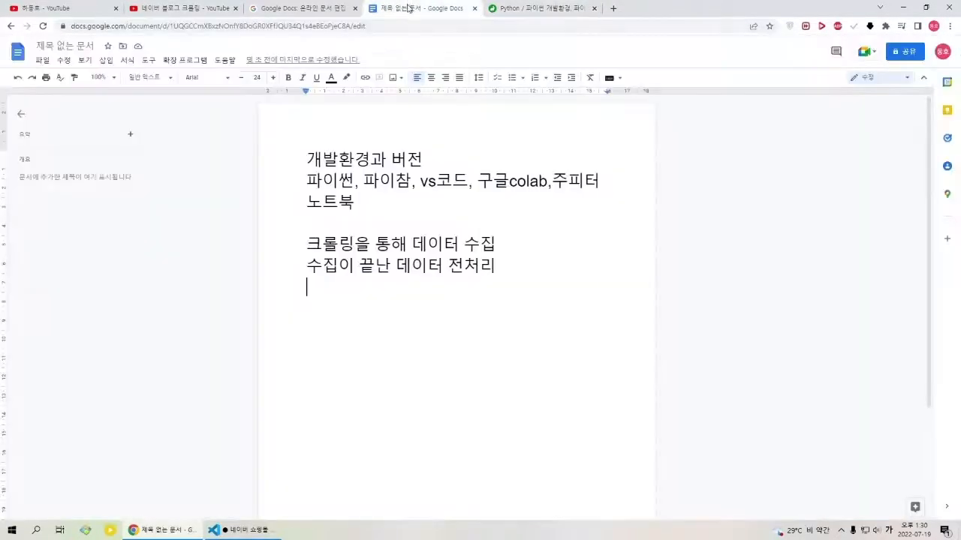
Step: Enter "자연어처리를" on a separate line at the end of the outline
{"action": "left_click", "coordinate": [405, 331]}
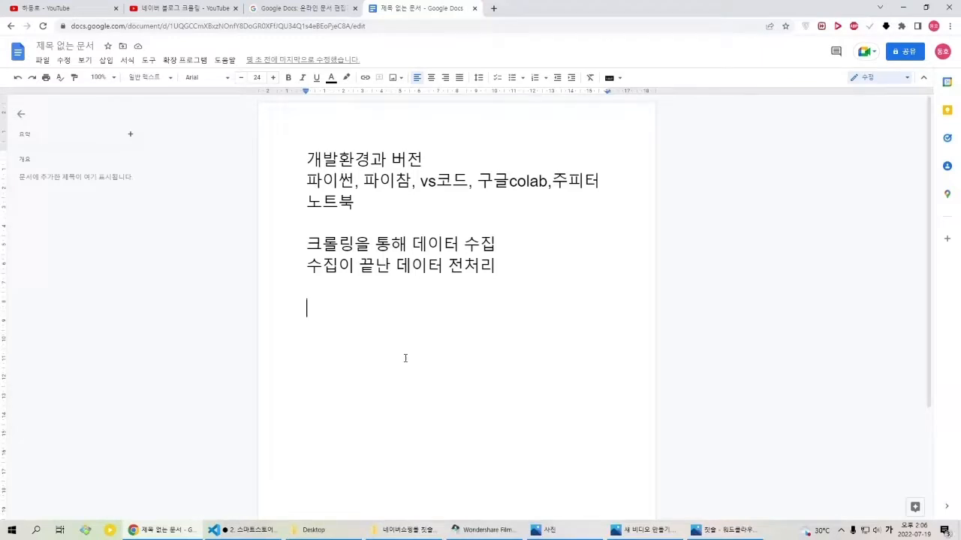
{"action": "type", "text": "자연어처릴"}
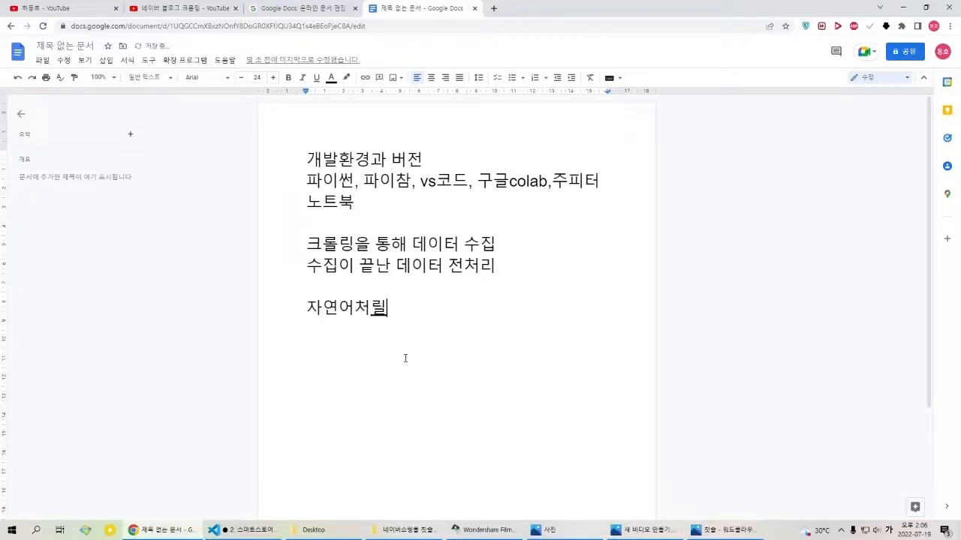
{"action": "key", "text": "BackSpace"}
{"action": "type", "text": "리를"}
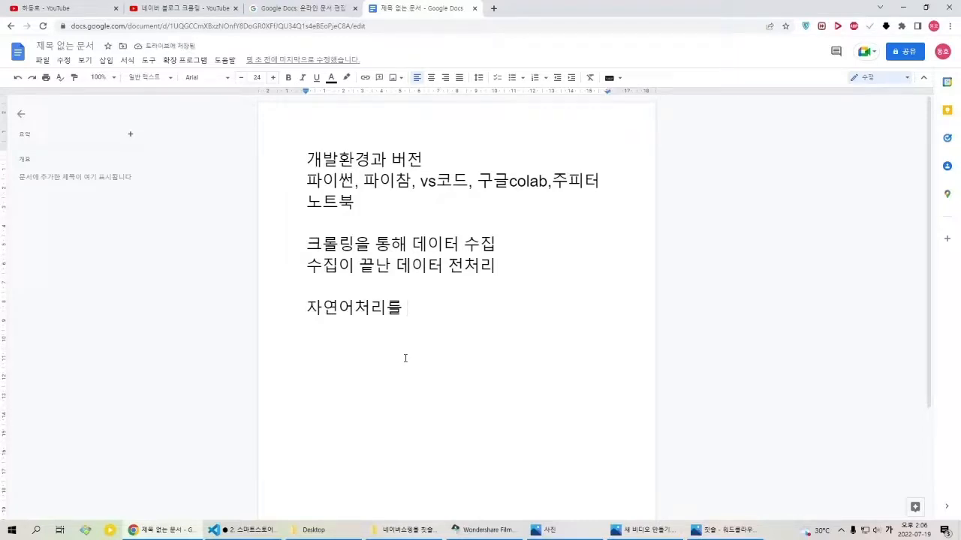
Step: Look through the toothbrush word cloud, word count chart, network analysis and NetMiner images in the photo viewer, and close it
{"action": "left_click", "coordinate": [722, 530]}
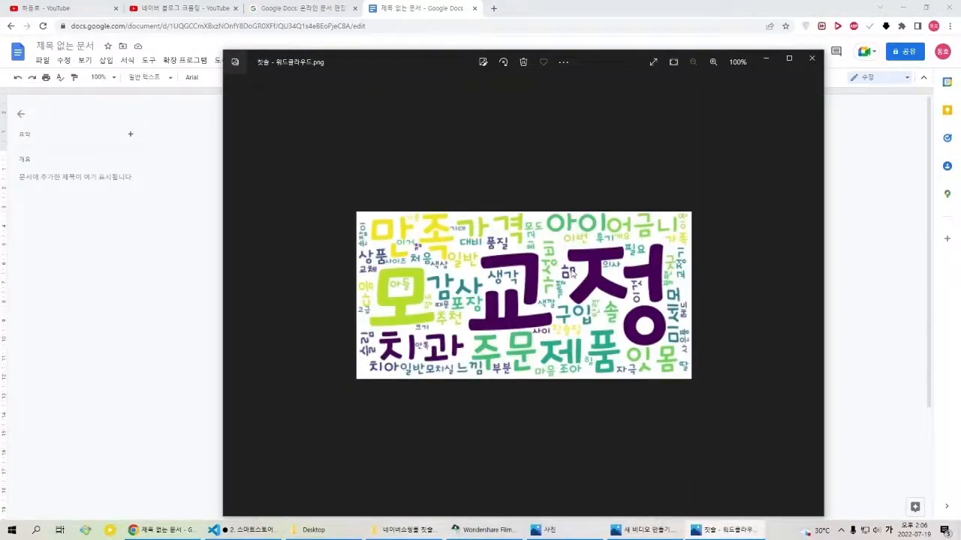
{"action": "key", "text": "Right"}
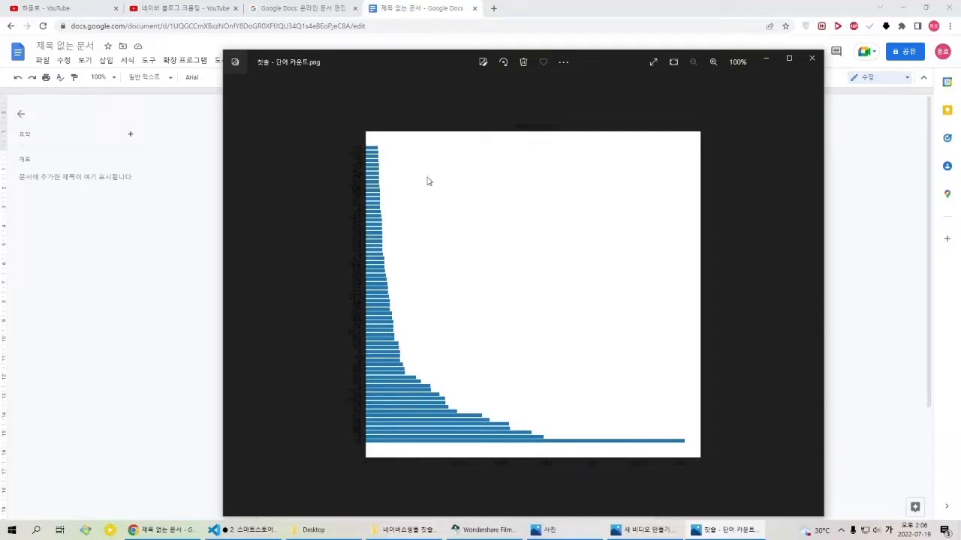
{"action": "key", "text": "Right"}
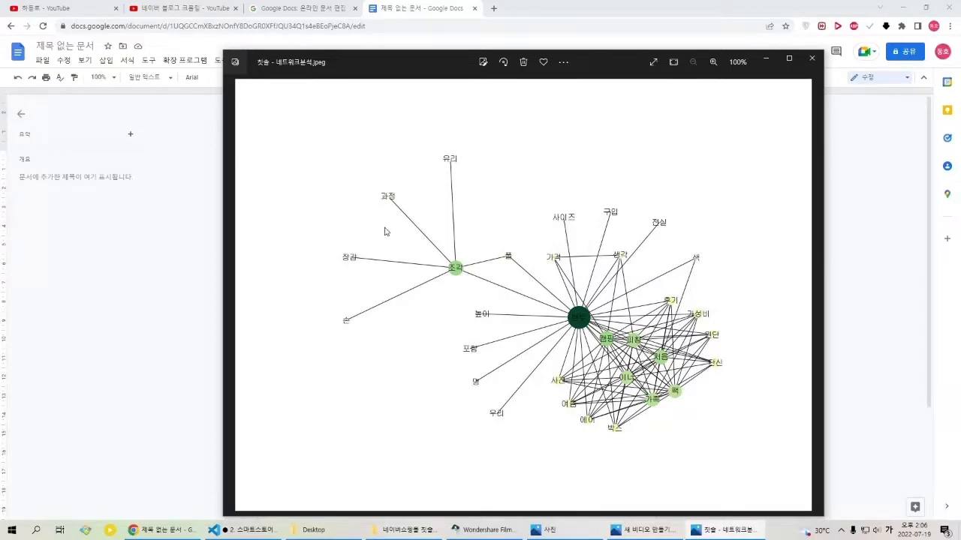
{"action": "key", "text": "Right"}
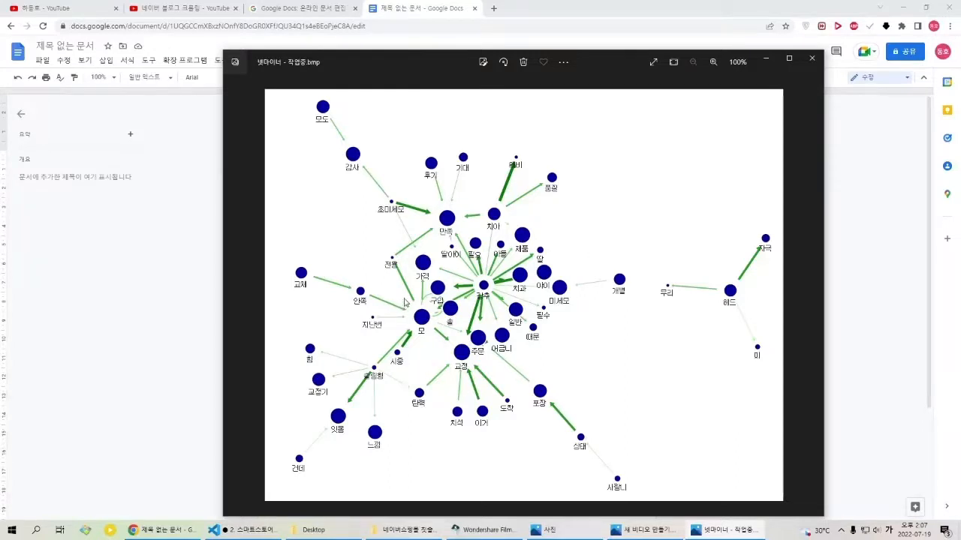
{"action": "left_click", "coordinate": [807, 65]}
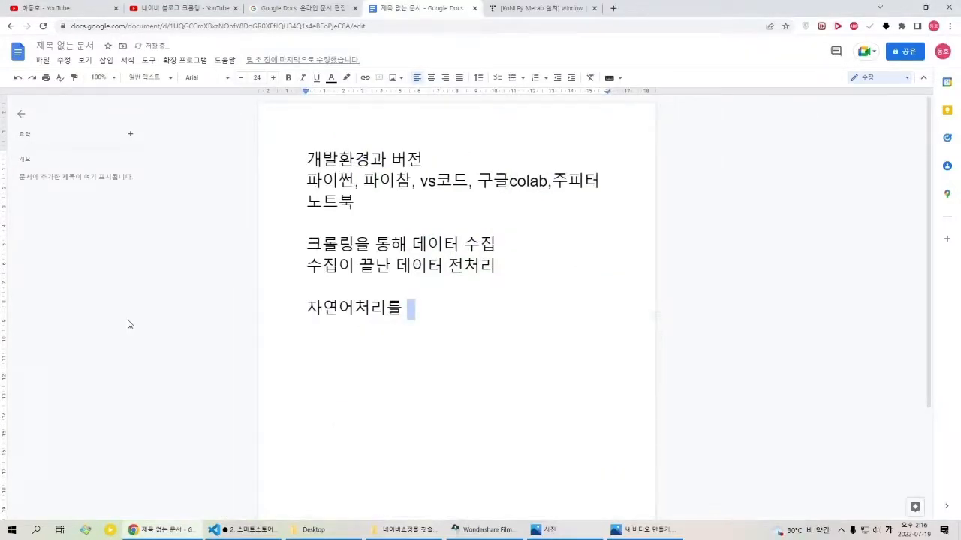
Step: Replace the text on the outline's last line with "우선적으로"
{"action": "key", "text": "shift+Home"}
{"action": "type", "text": "우선적"}
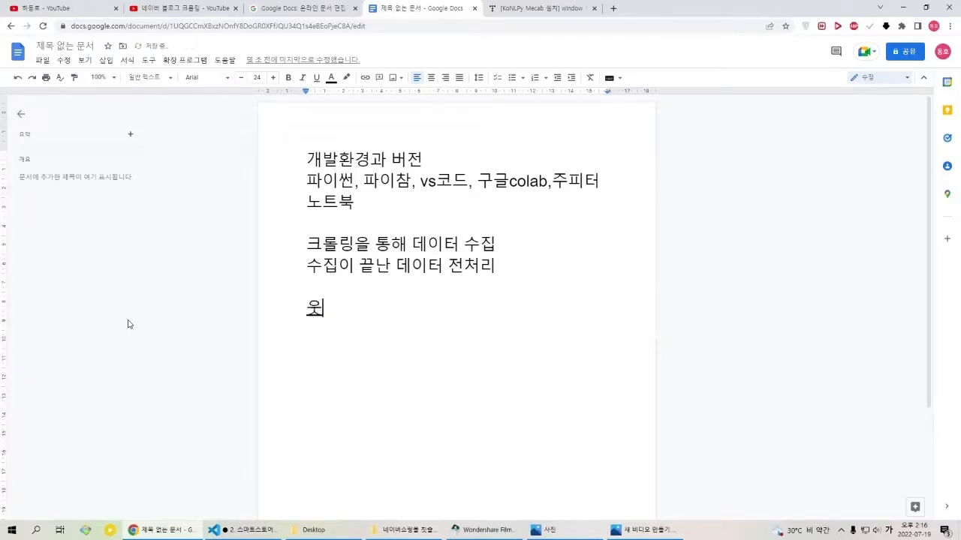
{"action": "type", "text": "으로 젬"}
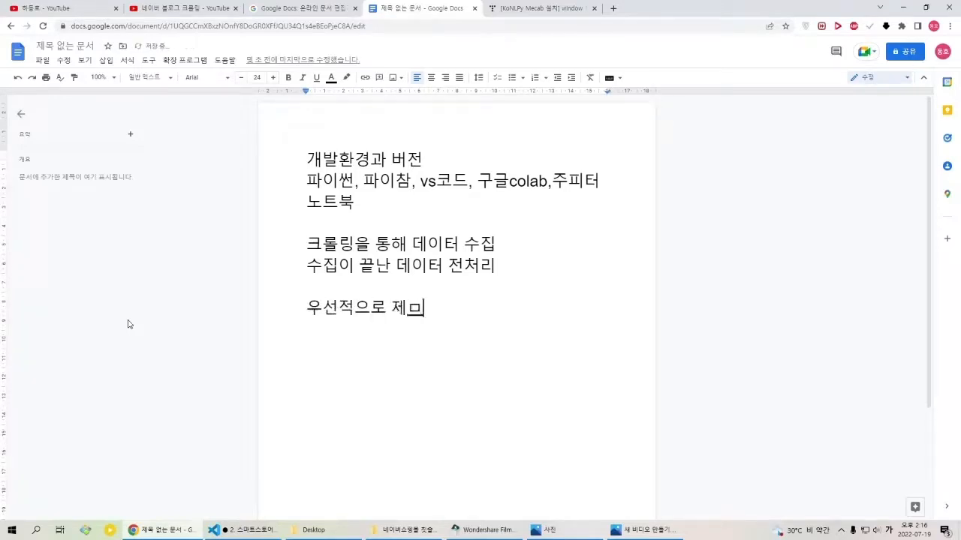
{"action": "key", "text": "BackSpace"}
{"action": "key", "text": "BackSpace"}
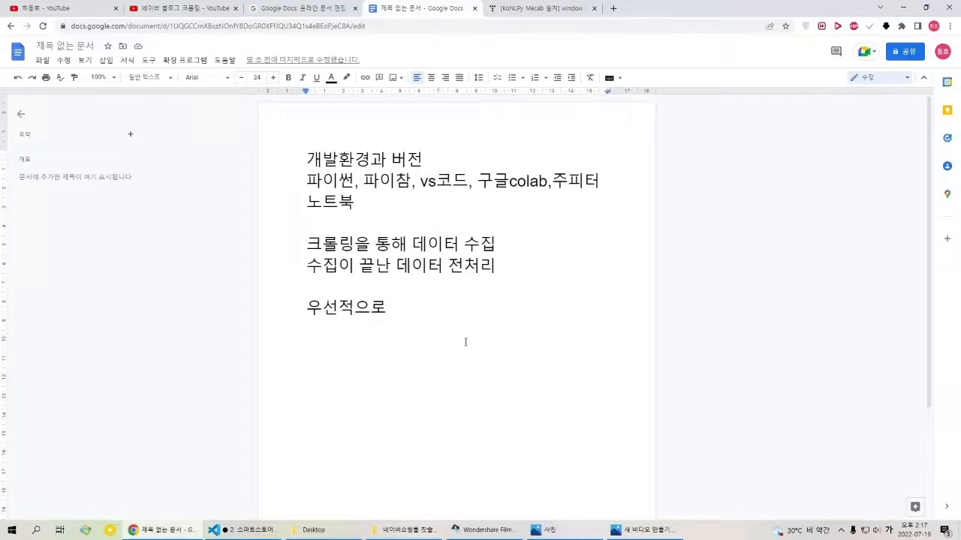
Step: Switch to Visual Studio Code and examine the network analysis notebook's library imports, from Mecab through numpy and networkx to font_manager
{"action": "left_click", "coordinate": [255, 531]}
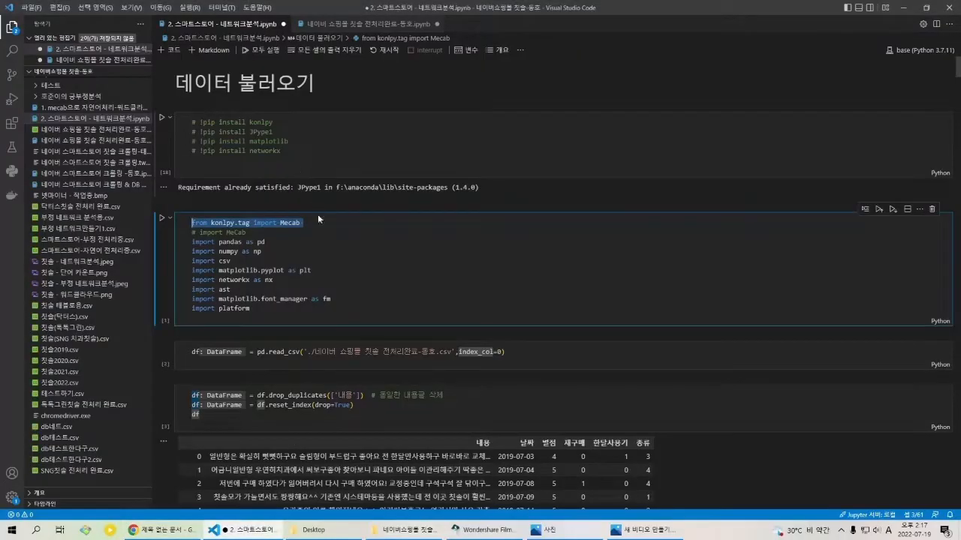
{"action": "left_click_drag", "start_coordinate": [304, 223], "coordinate": [286, 231]}
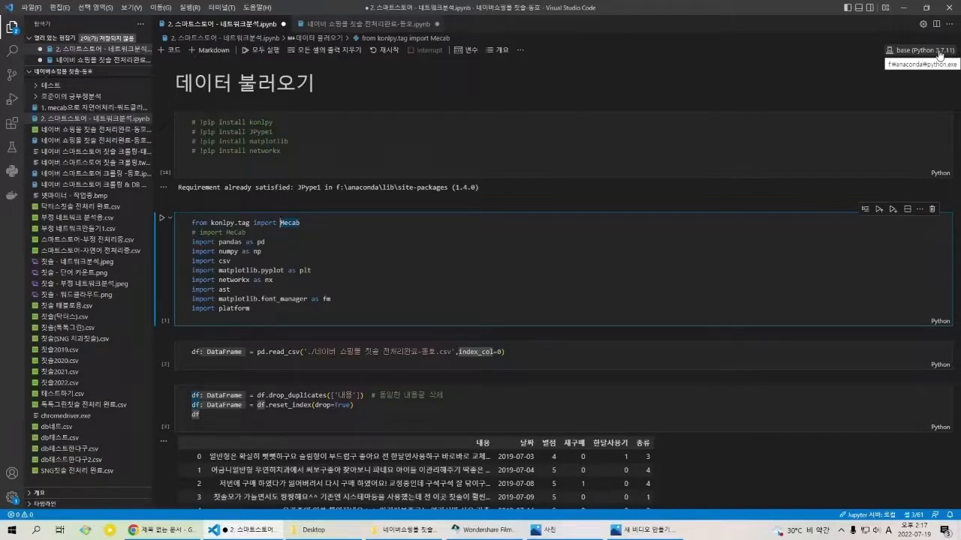
{"action": "left_click", "coordinate": [319, 233]}
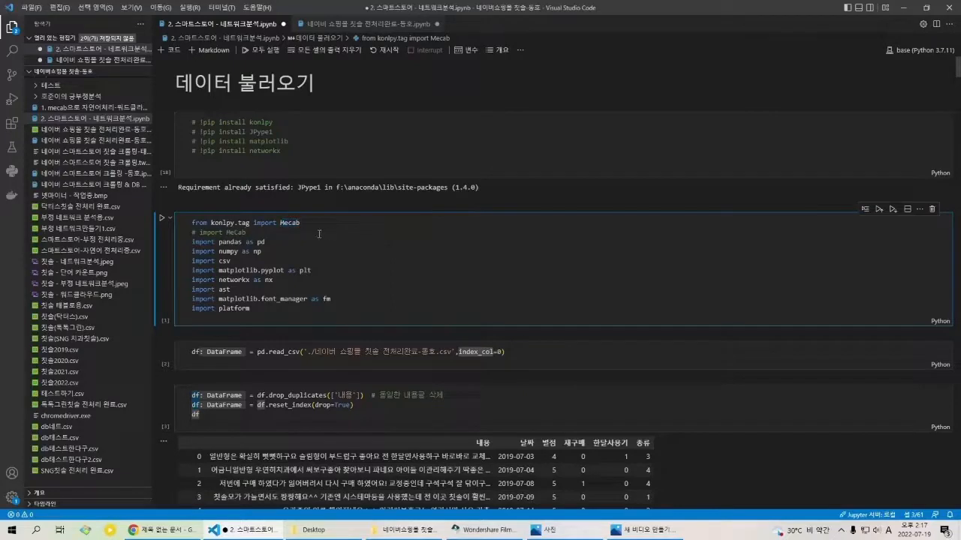
{"action": "left_click_drag", "start_coordinate": [295, 250], "coordinate": [190, 257]}
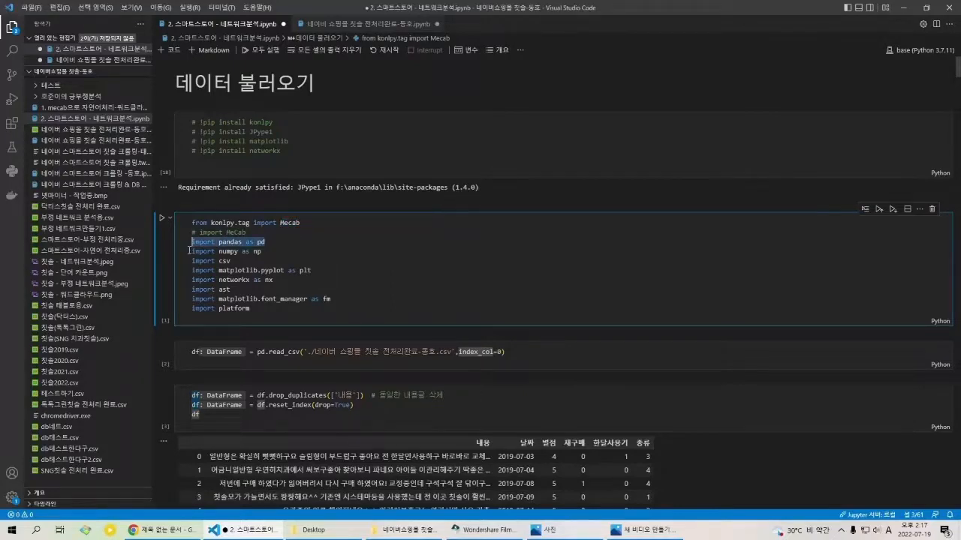
{"action": "left_click_drag", "start_coordinate": [248, 263], "coordinate": [177, 272]}
{"action": "left_click", "coordinate": [248, 271]}
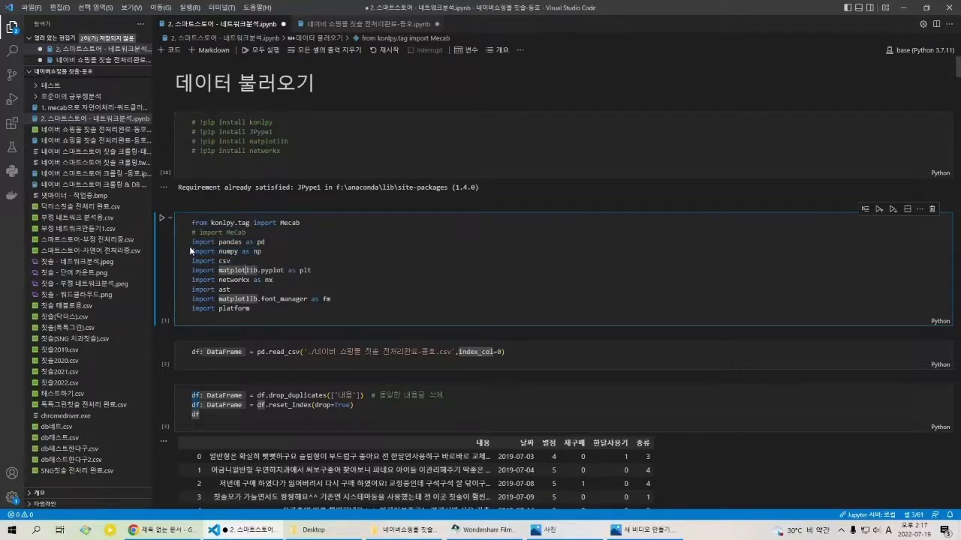
{"action": "left_click_drag", "start_coordinate": [211, 223], "coordinate": [203, 286]}
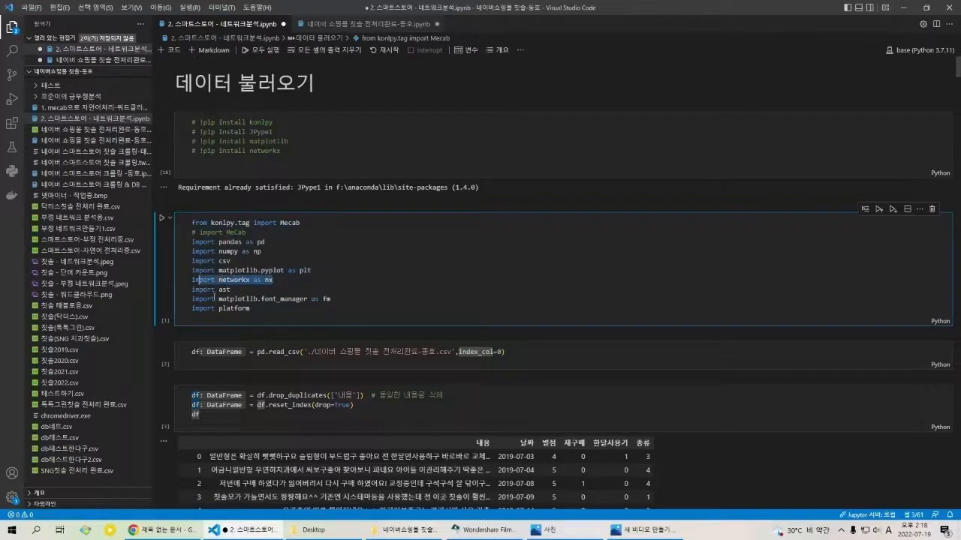
{"action": "left_click", "coordinate": [328, 313]}
{"action": "left_click", "coordinate": [343, 307]}
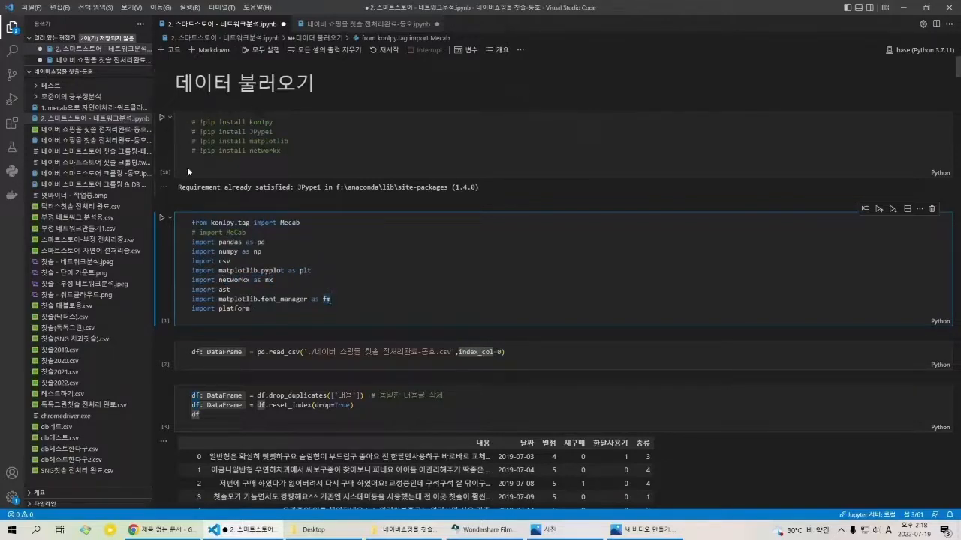
Step: Examine the commented pip install lines for konlpy, JPype1, matplotlib and networkx in the first code cell
{"action": "left_click", "coordinate": [325, 160]}
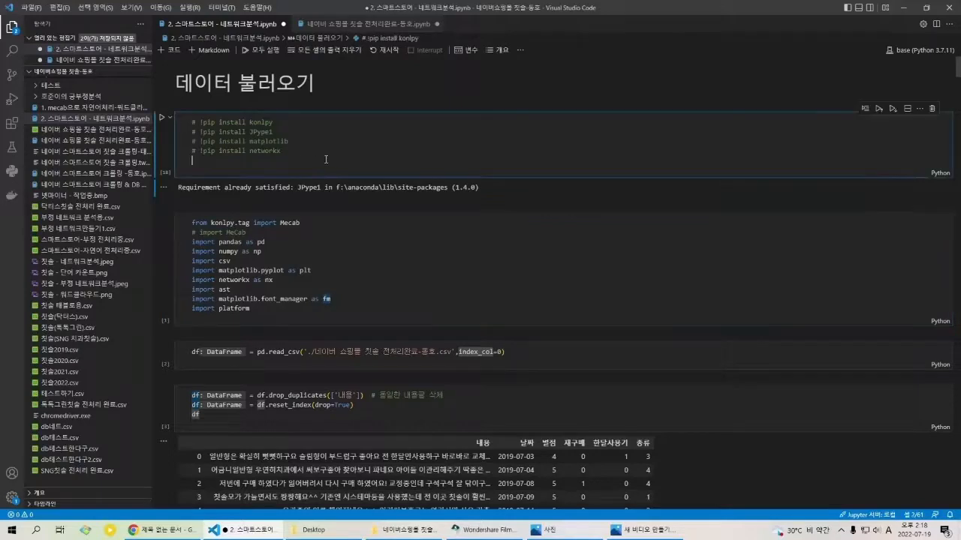
{"action": "left_click_drag", "start_coordinate": [264, 141], "coordinate": [263, 123]}
{"action": "left_click", "coordinate": [306, 155]}
{"action": "left_click_drag", "start_coordinate": [281, 151], "coordinate": [200, 122]}
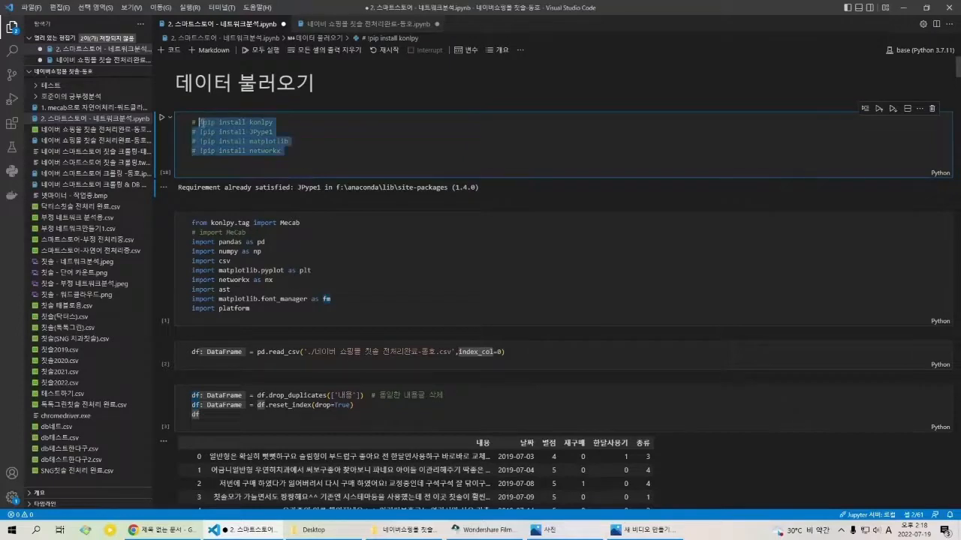
Step: Examine the cell that loads the preprocessed toothbrush review CSV with pd.read_csv and index_col=0
{"action": "left_click", "coordinate": [328, 278]}
{"action": "scroll", "coordinate": [304, 270], "scroll_direction": "down", "scroll_amount": 3}
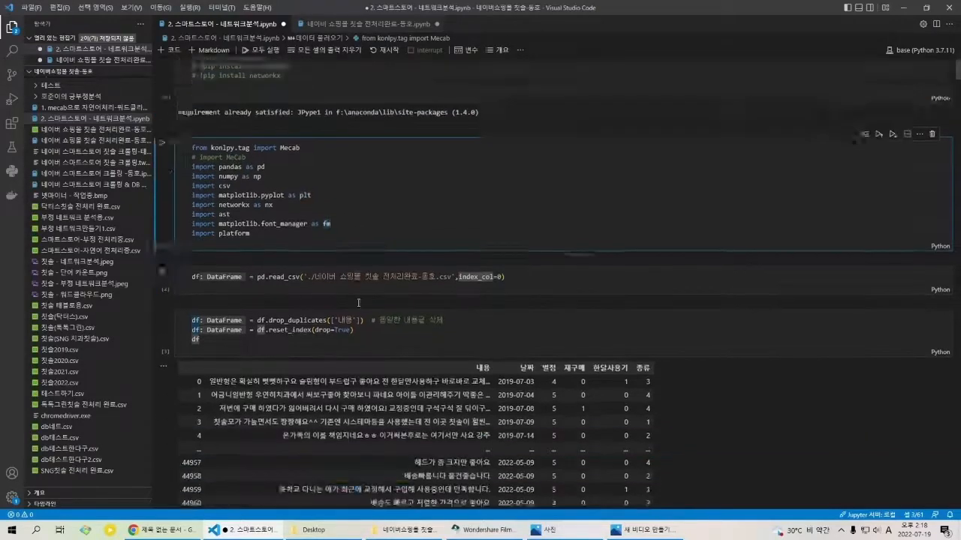
{"action": "scroll", "coordinate": [297, 244], "scroll_direction": "down", "scroll_amount": 1}
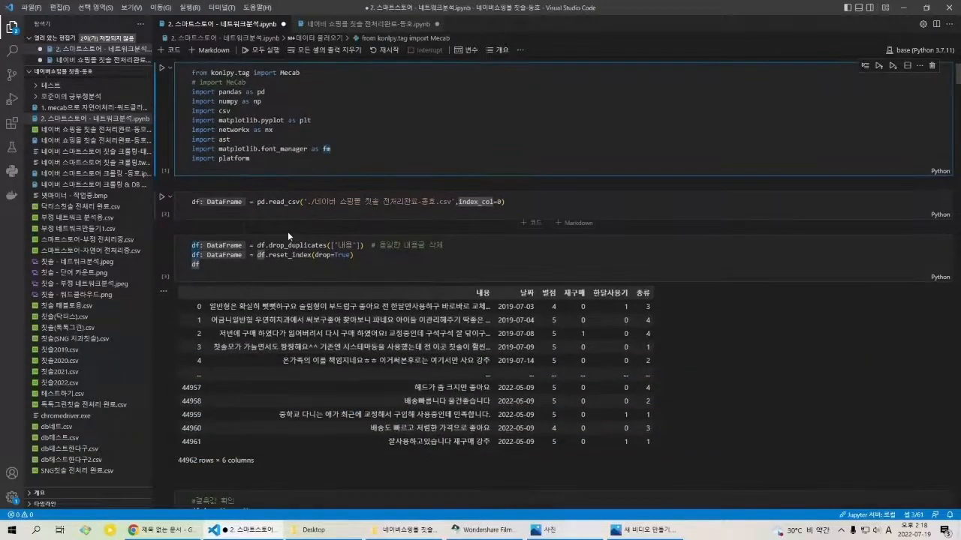
{"action": "left_click", "coordinate": [394, 209]}
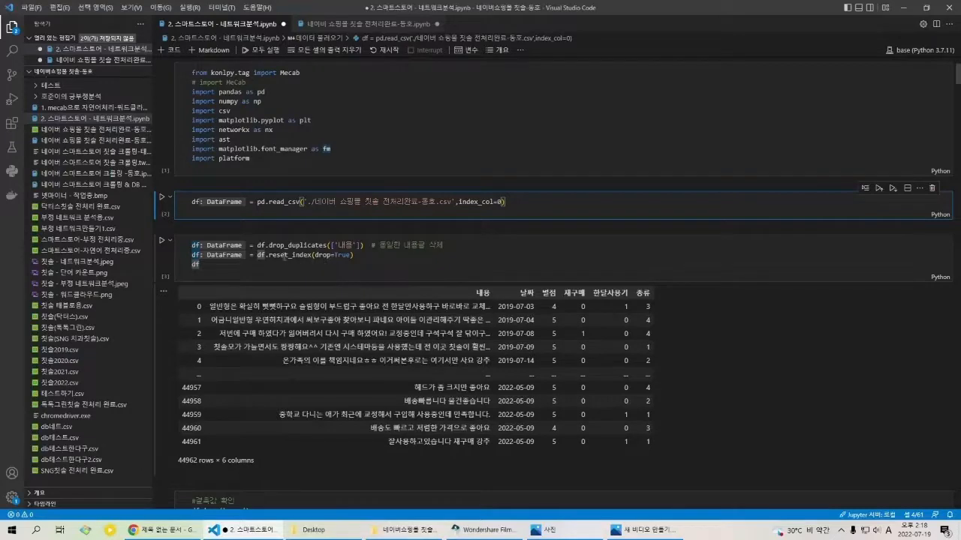
Step: Examine the cell that removes duplicate 내용 rows with df.drop_duplicates and resets the index with drop=True
{"action": "left_click_drag", "start_coordinate": [276, 245], "coordinate": [449, 252]}
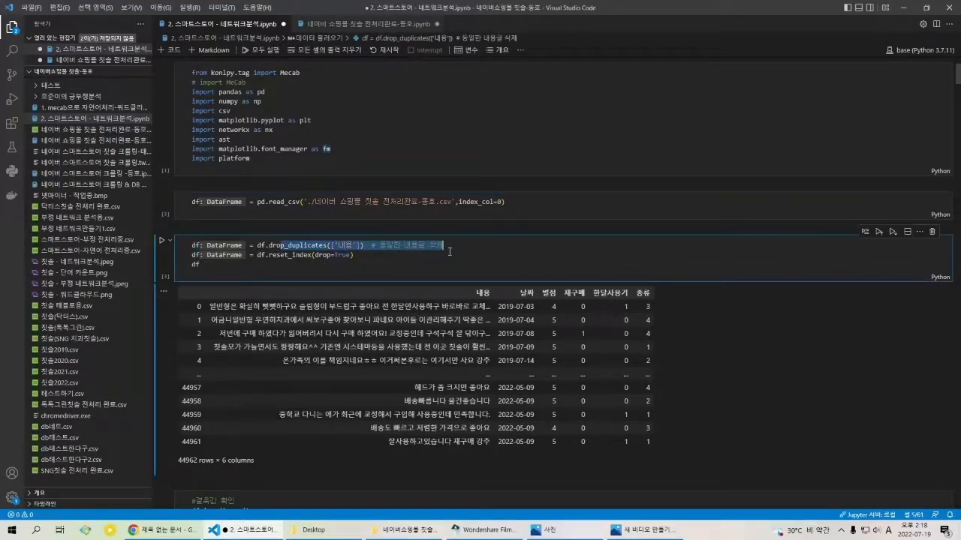
{"action": "left_click", "coordinate": [439, 260]}
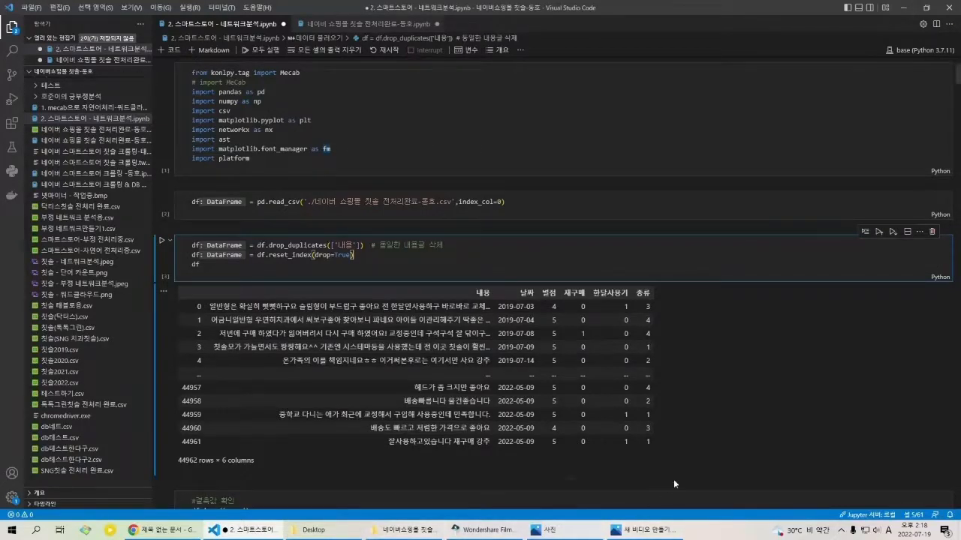
{"action": "left_click", "coordinate": [394, 271]}
{"action": "left_click_drag", "start_coordinate": [399, 262], "coordinate": [192, 245]}
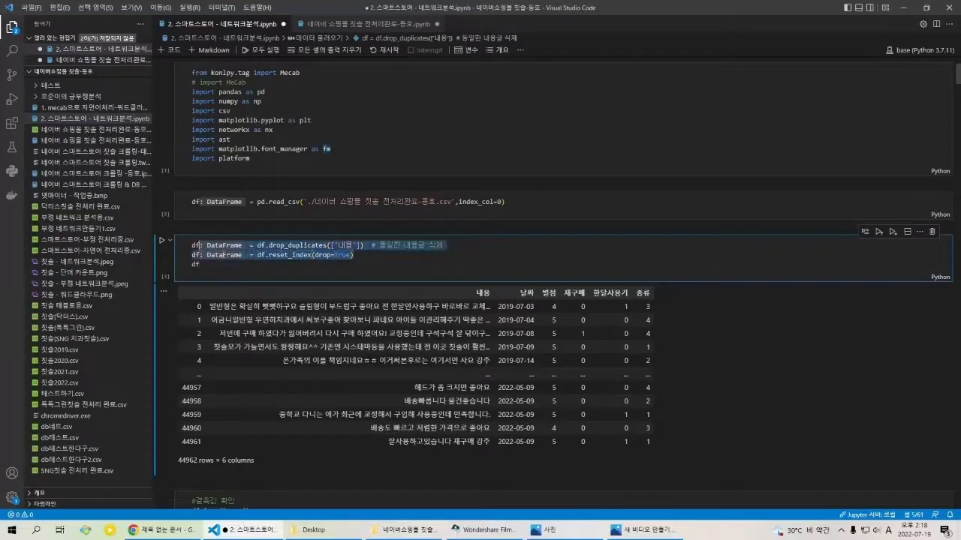
{"action": "left_click", "coordinate": [236, 270]}
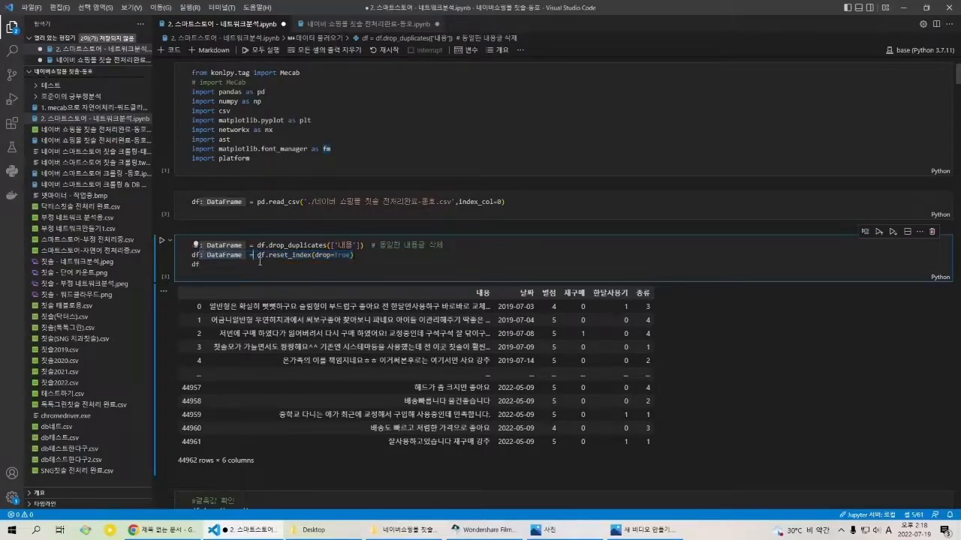
Step: Examine the missing-value check cell containing df.isna().sum()
{"action": "scroll", "coordinate": [296, 273], "scroll_direction": "down", "scroll_amount": 5}
{"action": "scroll", "coordinate": [307, 269], "scroll_direction": "down", "scroll_amount": 1}
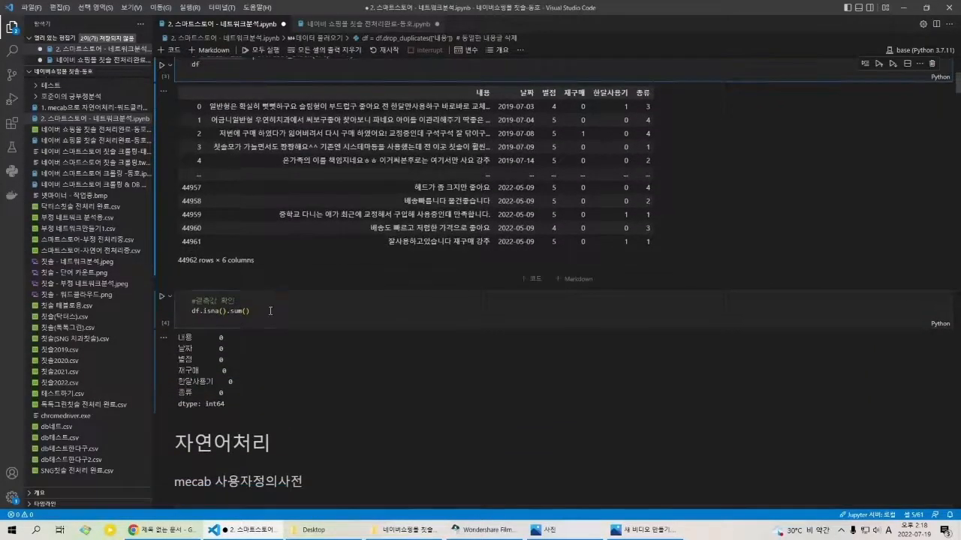
{"action": "left_click", "coordinate": [269, 311]}
{"action": "key", "text": "ctrl+a"}
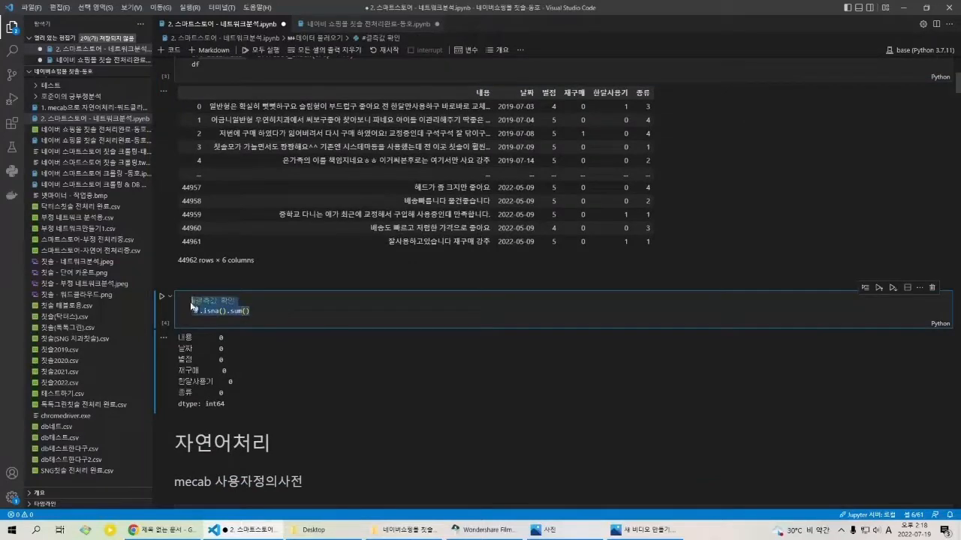
Step: Examine the stop_words list defined under the mecab 사용자정의사전 heading
{"action": "scroll", "coordinate": [257, 315], "scroll_direction": "down", "scroll_amount": 2}
{"action": "scroll", "coordinate": [302, 289], "scroll_direction": "down", "scroll_amount": 5}
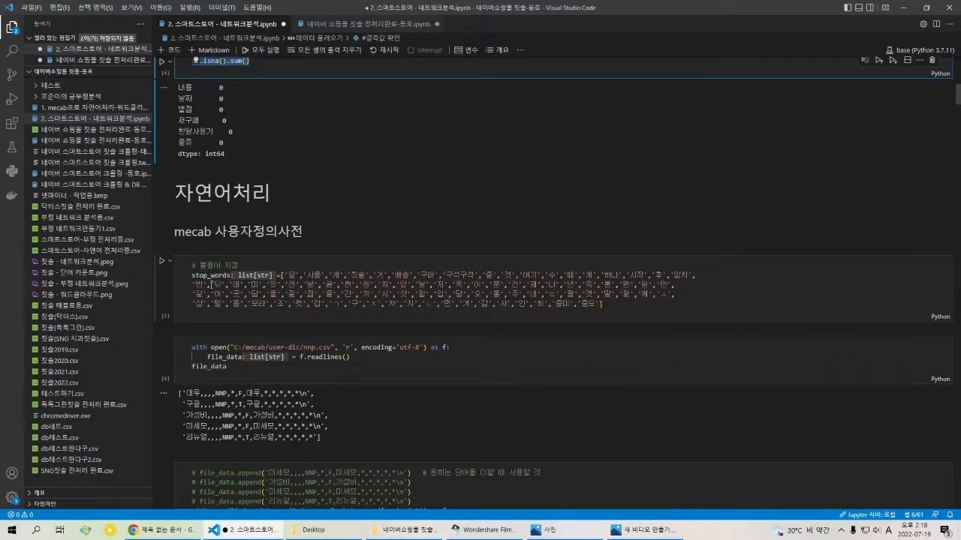
{"action": "left_click_drag", "start_coordinate": [192, 275], "coordinate": [326, 277]}
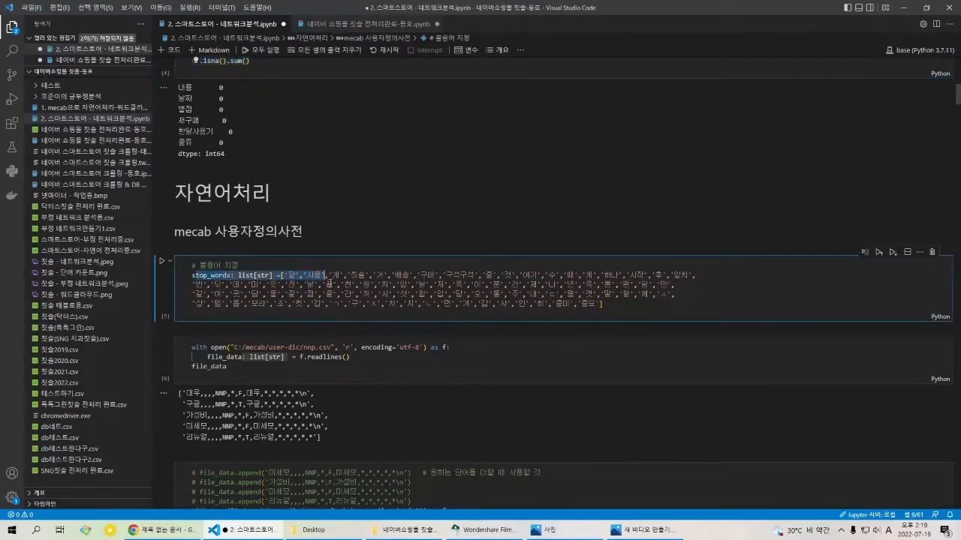
{"action": "left_click", "coordinate": [342, 280]}
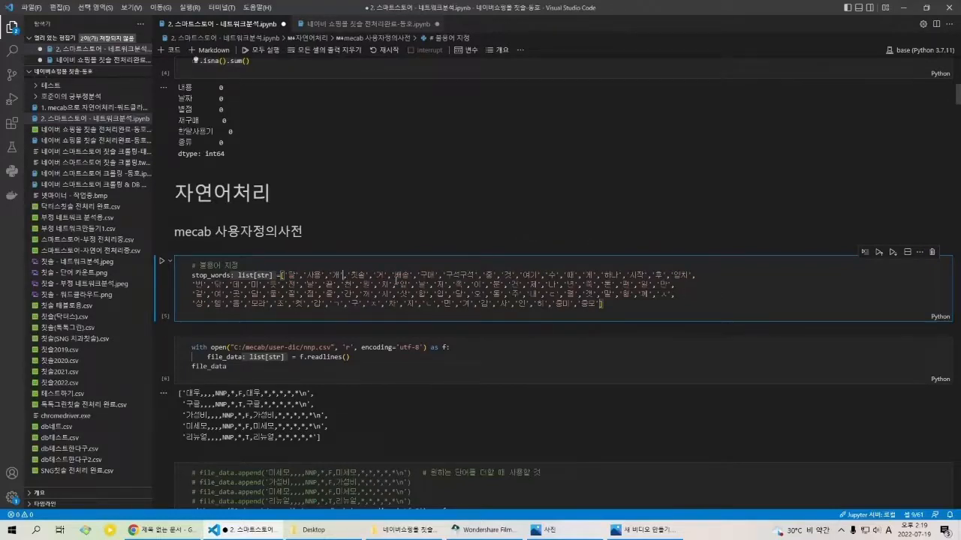
{"action": "left_click_drag", "start_coordinate": [351, 277], "coordinate": [367, 278]}
{"action": "left_click_drag", "start_coordinate": [420, 277], "coordinate": [443, 277]}
{"action": "left_click", "coordinate": [545, 286]}
{"action": "left_click_drag", "start_coordinate": [335, 286], "coordinate": [665, 308]}
{"action": "left_click", "coordinate": [617, 308]}
Step: Examine the cell that opens C:/mecab/user-dic/nnp.csv in 'r' mode and reads its lines into file_data
{"action": "left_click_drag", "start_coordinate": [198, 352], "coordinate": [272, 373]}
{"action": "left_click", "coordinate": [272, 373]}
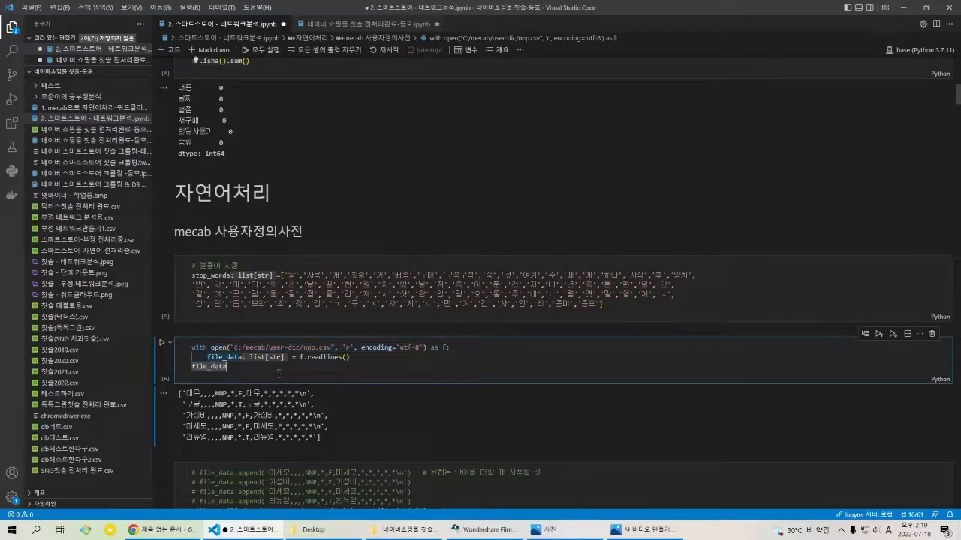
{"action": "left_click", "coordinate": [349, 348]}
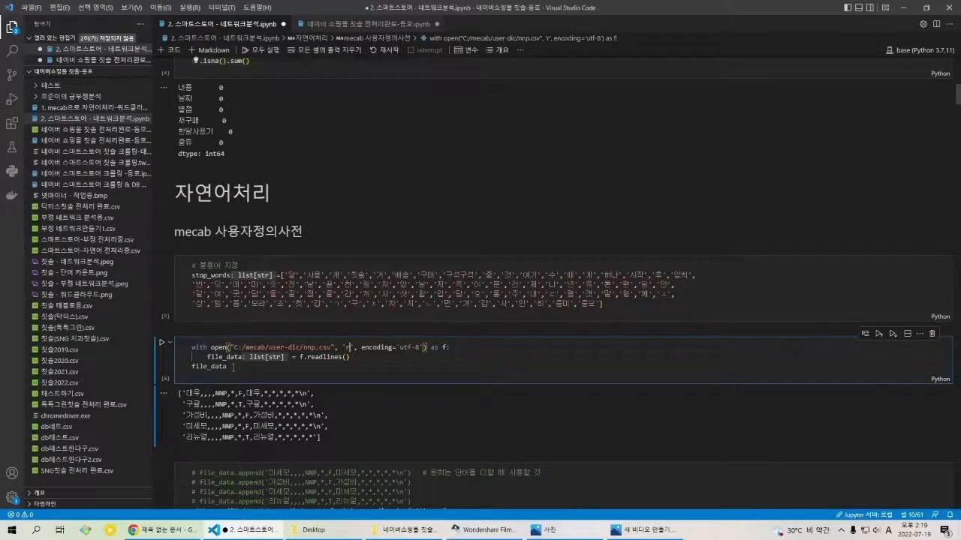
Step: Examine the commented file_data.append lines and the code that writes file_data back to nnp.csv
{"action": "scroll", "coordinate": [230, 366], "scroll_direction": "down", "scroll_amount": 1}
{"action": "scroll", "coordinate": [230, 366], "scroll_direction": "down", "scroll_amount": 3}
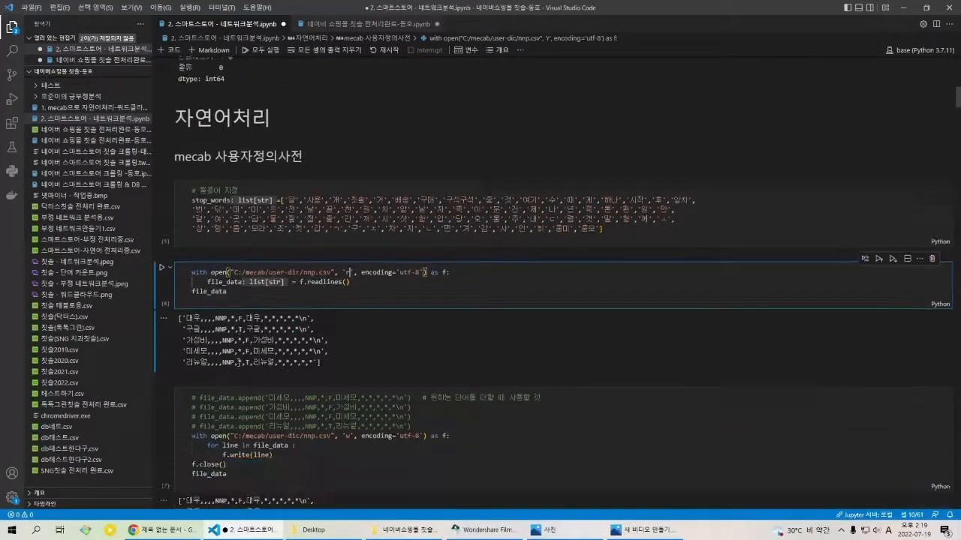
{"action": "scroll", "coordinate": [226, 337], "scroll_direction": "down", "scroll_amount": 1}
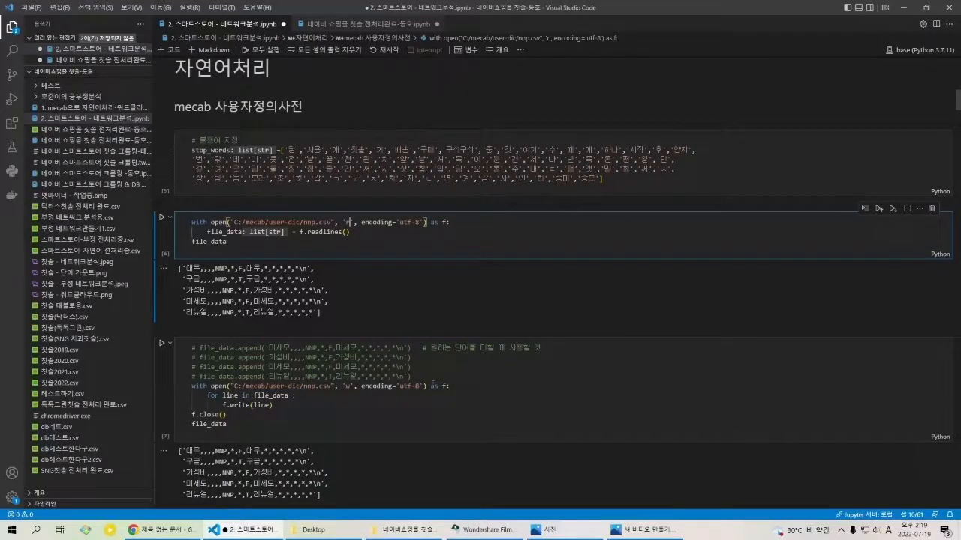
{"action": "left_click_drag", "start_coordinate": [412, 377], "coordinate": [235, 372]}
{"action": "left_click", "coordinate": [200, 360]}
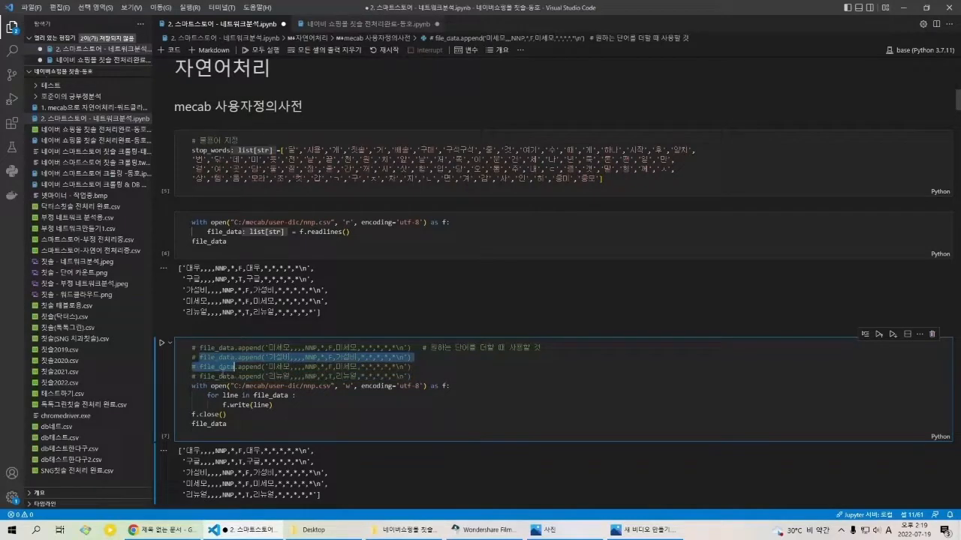
{"action": "left_click", "coordinate": [234, 368]}
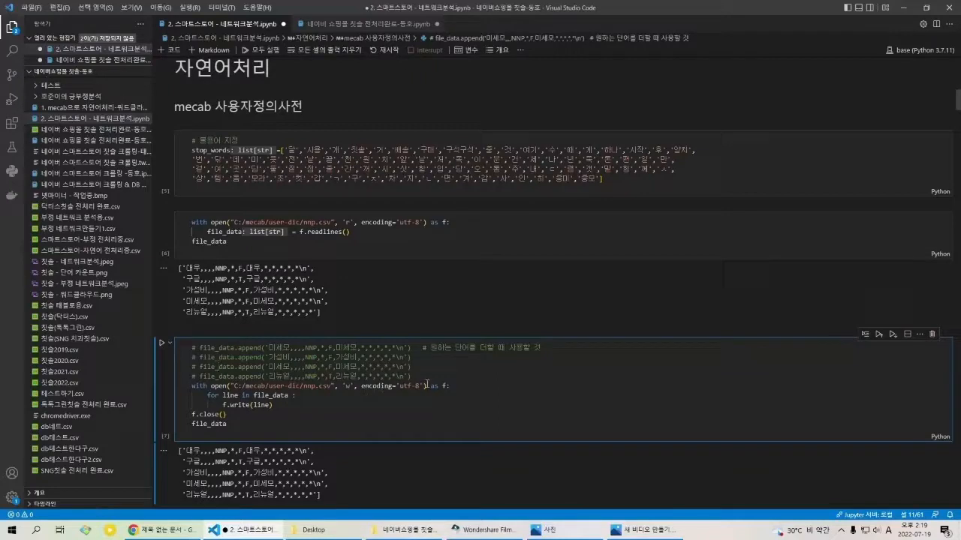
{"action": "key", "text": "ctrl+slash"}
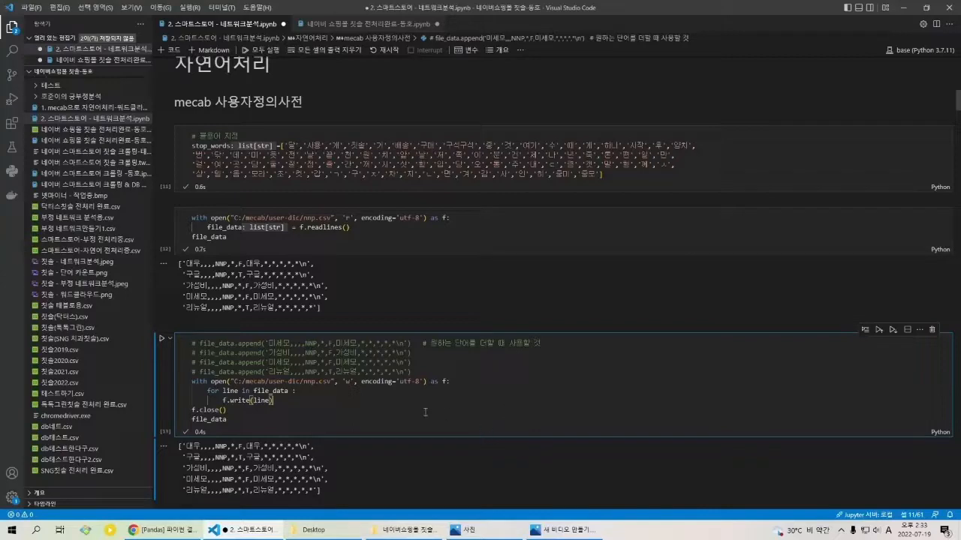
Step: Read the PowerShell notes on updating the Mecab user dictionary with add-userdic-win.ps1 and Set-ExecutionPolicy Unrestricted
{"action": "left_click", "coordinate": [462, 384]}
{"action": "scroll", "coordinate": [322, 421], "scroll_direction": "down", "scroll_amount": 2}
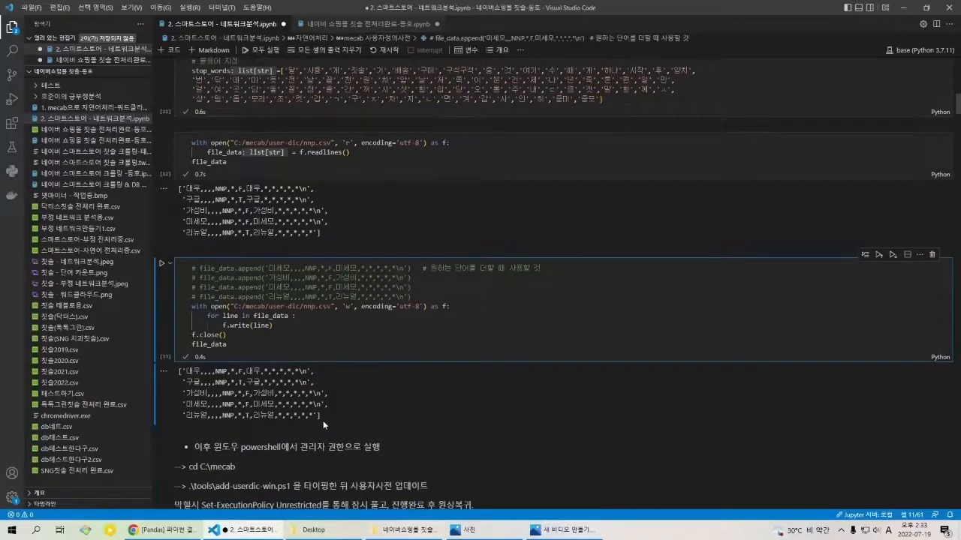
{"action": "scroll", "coordinate": [322, 419], "scroll_direction": "down", "scroll_amount": 1}
{"action": "scroll", "coordinate": [316, 395], "scroll_direction": "down", "scroll_amount": 1}
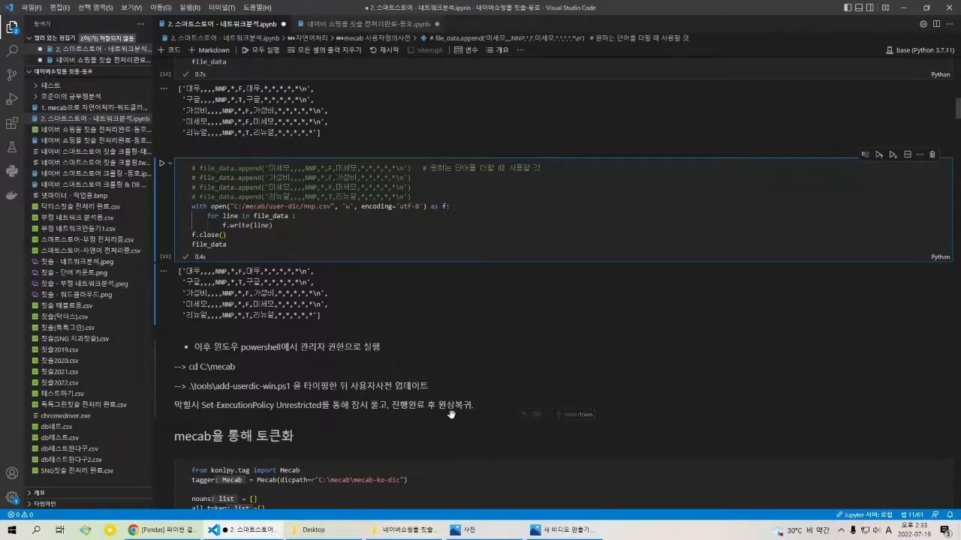
{"action": "scroll", "coordinate": [450, 413], "scroll_direction": "down", "scroll_amount": 2}
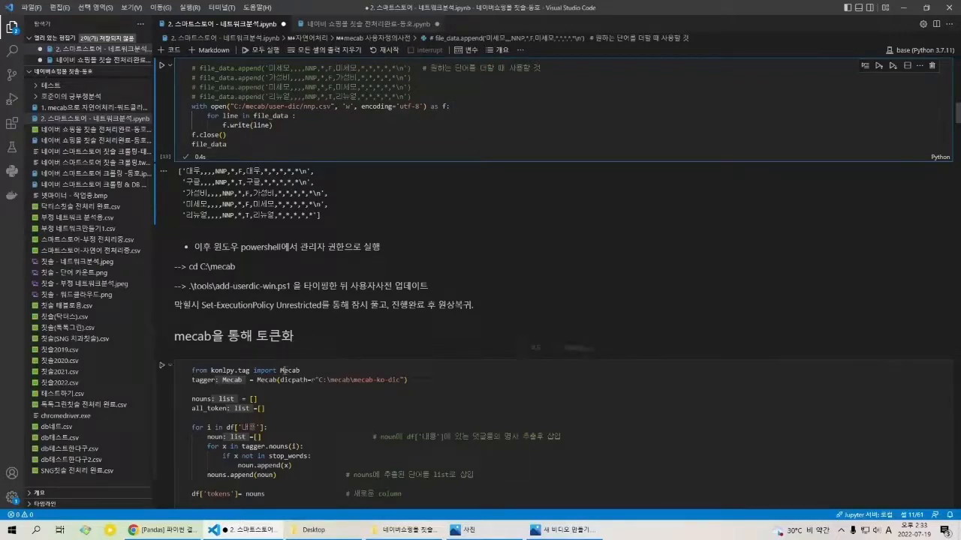
{"action": "scroll", "coordinate": [284, 367], "scroll_direction": "down", "scroll_amount": 3}
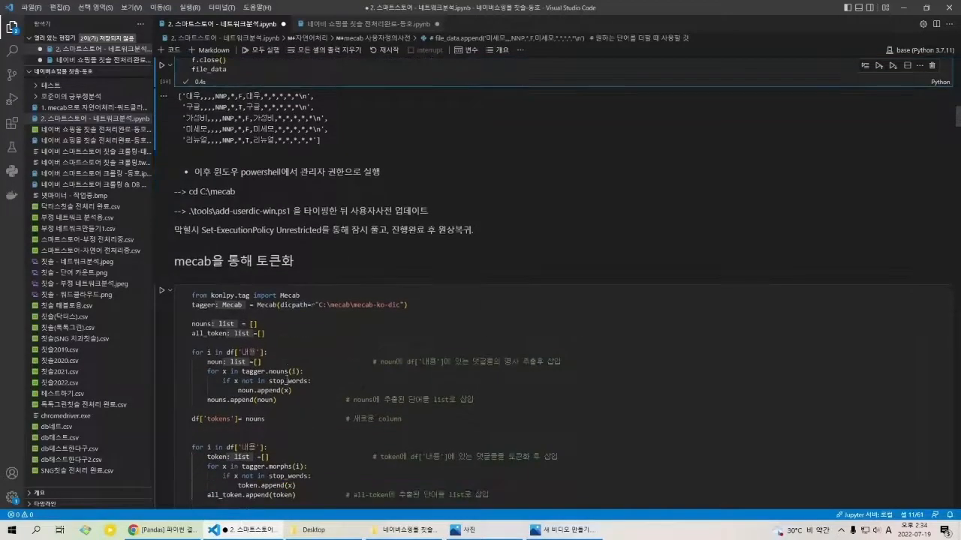
Step: Examine the start of the Mecab tokenization cell and refer back to the deduplicated DataFrame's 내용 column
{"action": "left_click", "coordinate": [293, 296]}
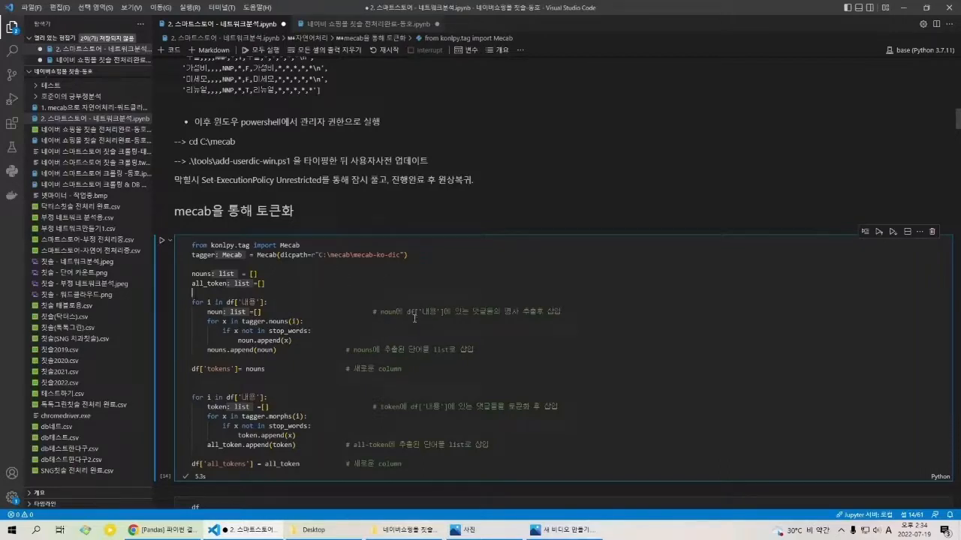
{"action": "scroll", "coordinate": [413, 319], "scroll_direction": "up", "scroll_amount": 15}
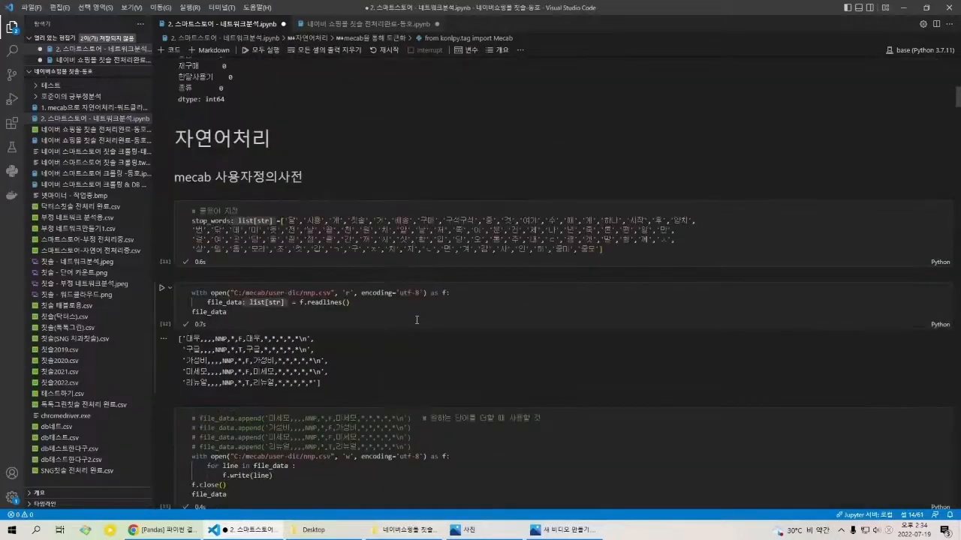
{"action": "scroll", "coordinate": [414, 319], "scroll_direction": "up", "scroll_amount": 3}
{"action": "left_click_drag", "start_coordinate": [276, 243], "coordinate": [486, 379]}
{"action": "left_click", "coordinate": [486, 379]}
{"action": "scroll", "coordinate": [490, 360], "scroll_direction": "down", "scroll_amount": 15}
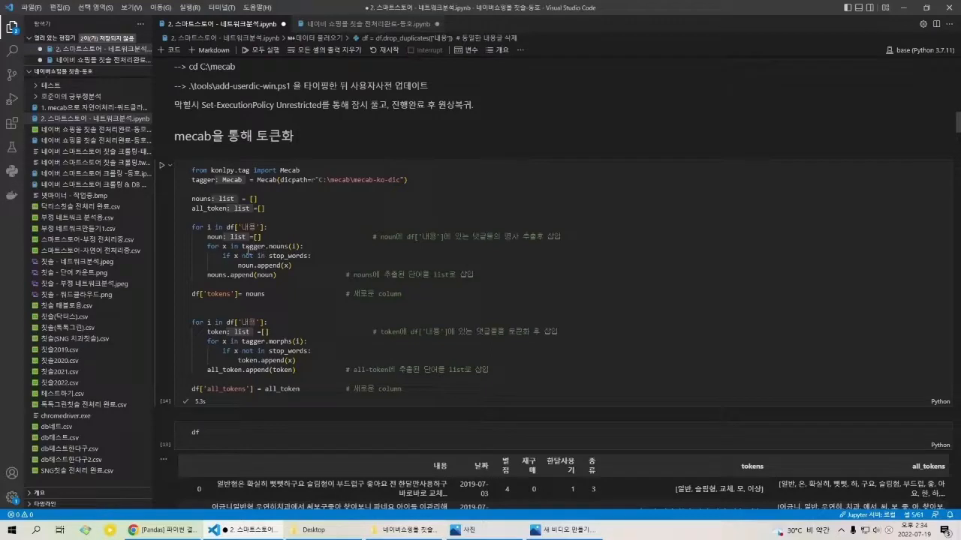
Step: Examine the loop that extracts nouns with tagger.nouns, filters out stop_words and stores them in df['tokens']
{"action": "left_click", "coordinate": [250, 248]}
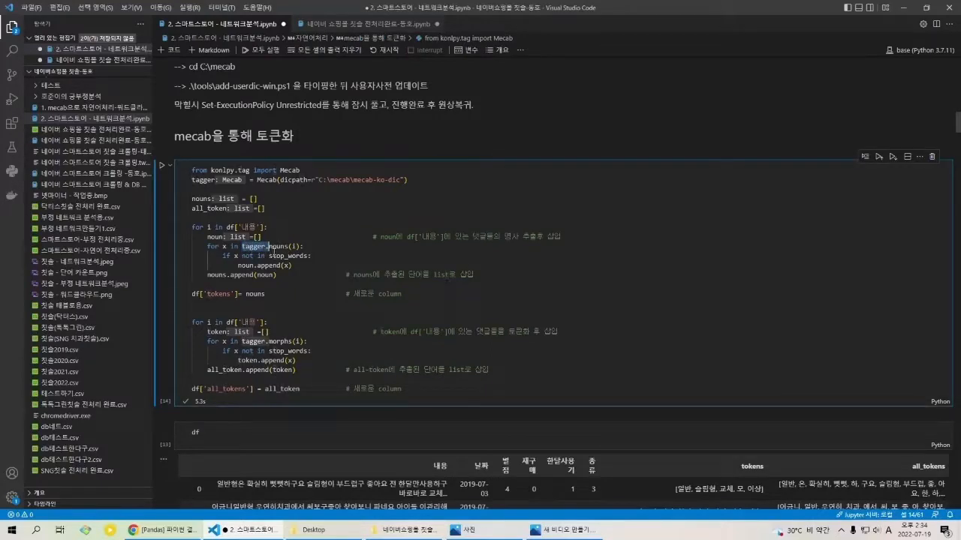
{"action": "left_click_drag", "start_coordinate": [270, 250], "coordinate": [289, 256]}
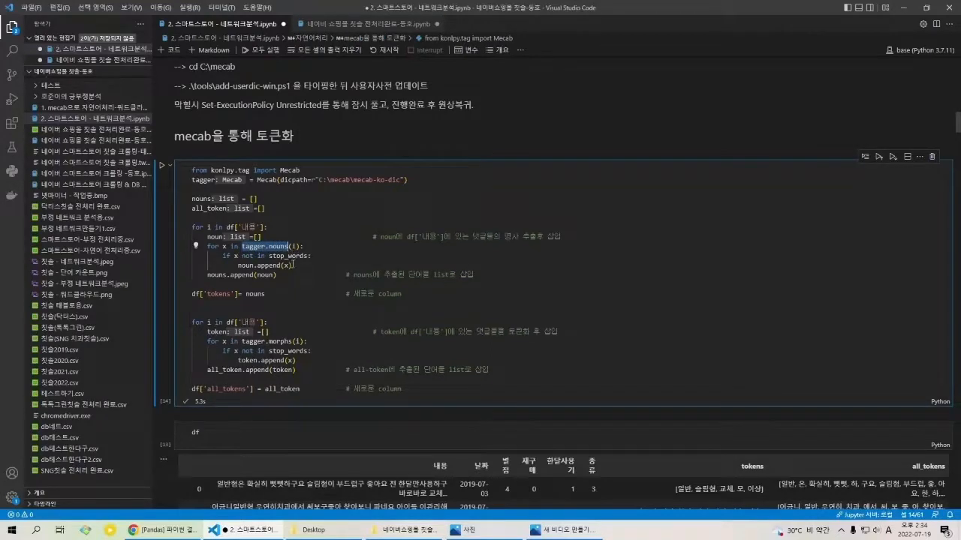
{"action": "left_click_drag", "start_coordinate": [312, 256], "coordinate": [265, 256]}
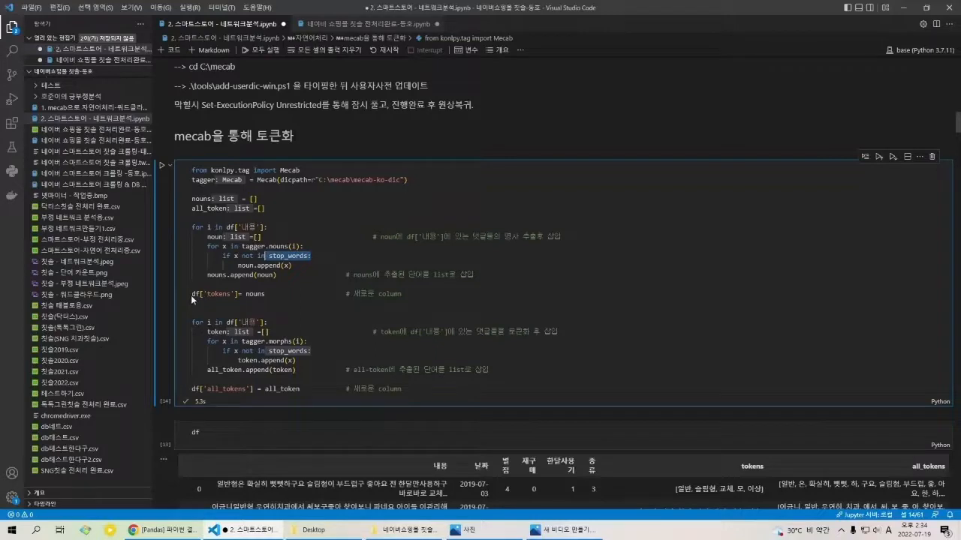
{"action": "left_click", "coordinate": [244, 294]}
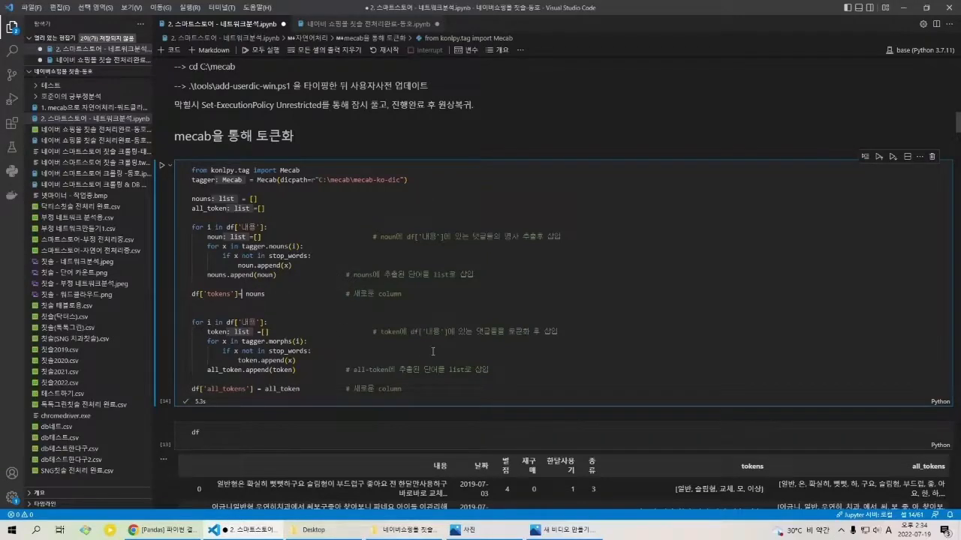
Step: Examine the second loop that tokenizes reviews with tagger.morphs and stores the results in df['all_tokens']
{"action": "scroll", "coordinate": [436, 351], "scroll_direction": "down", "scroll_amount": 3}
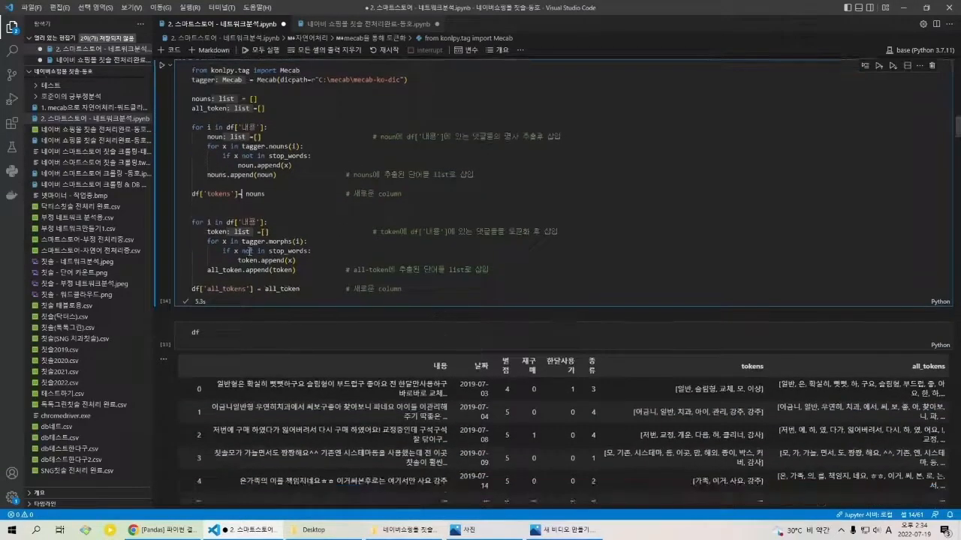
{"action": "double_click", "coordinate": [290, 241]}
{"action": "left_click_drag", "start_coordinate": [302, 291], "coordinate": [234, 291]}
{"action": "left_click", "coordinate": [237, 290]}
{"action": "scroll", "coordinate": [695, 338], "scroll_direction": "down", "scroll_amount": 1}
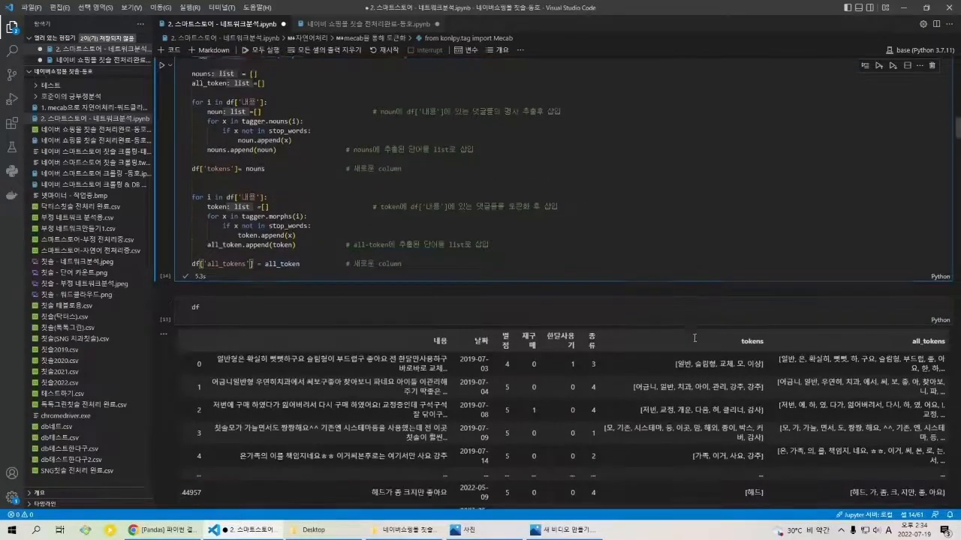
Step: Run the df cell below the tokenization code to display the DataFrame with its token columns
{"action": "scroll", "coordinate": [694, 338], "scroll_direction": "down", "scroll_amount": 1}
{"action": "left_click", "coordinate": [311, 266]}
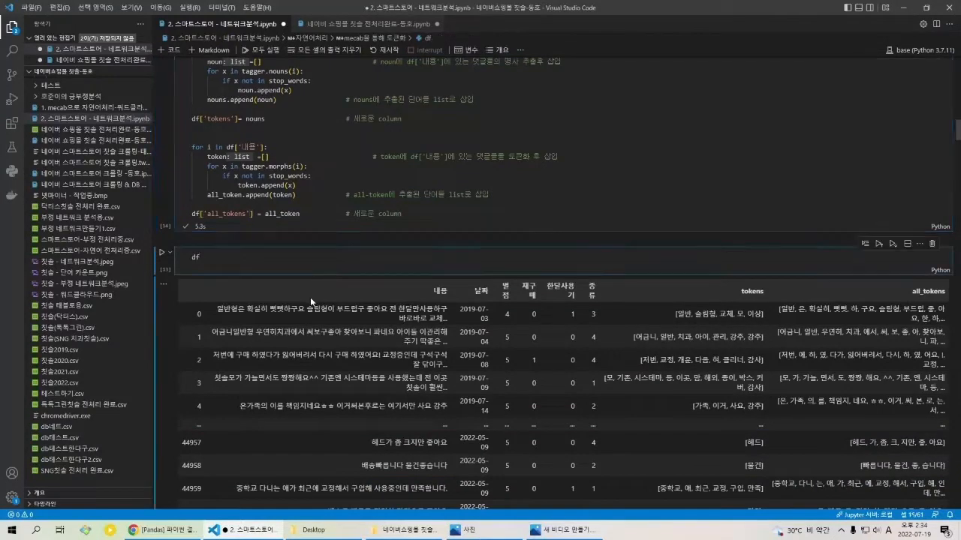
{"action": "key", "text": "shift+Return"}
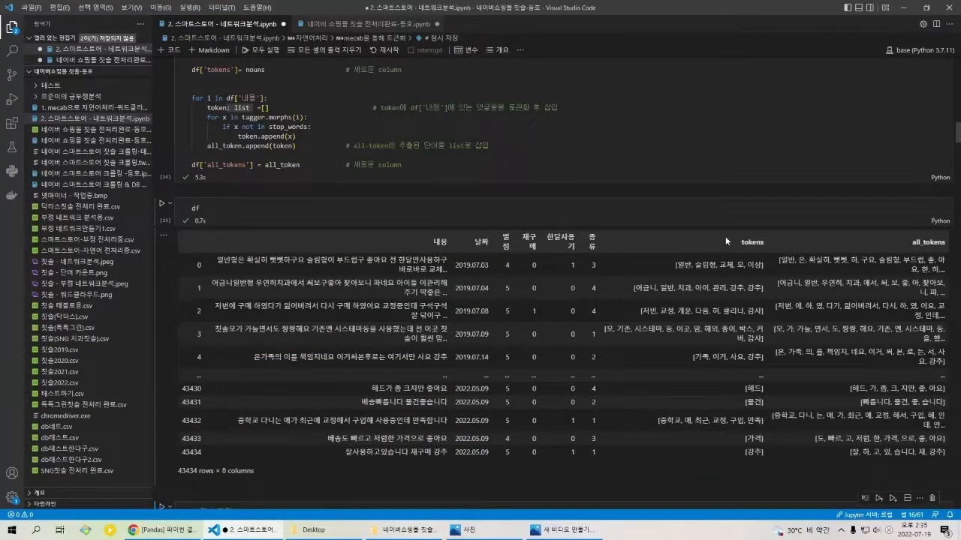
Step: Compare the first review's 내용 text with its tokens and all_tokens values in the DataFrame output
{"action": "left_click", "coordinate": [682, 267]}
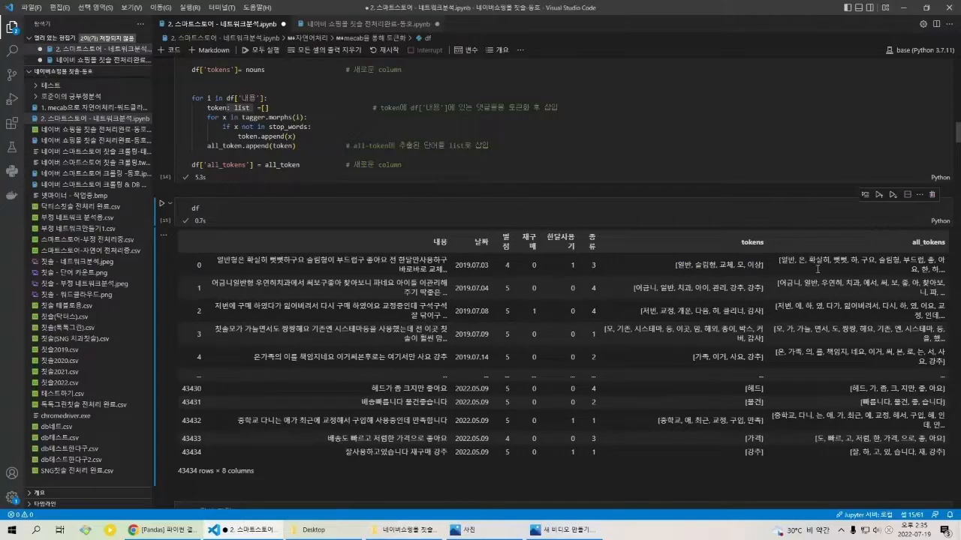
{"action": "double_click", "coordinate": [791, 266]}
{"action": "left_click_drag", "start_coordinate": [224, 263], "coordinate": [569, 266]}
{"action": "left_click_drag", "start_coordinate": [788, 262], "coordinate": [937, 265]}
{"action": "left_click", "coordinate": [941, 266]}
Step: Examine the cells that save df to 스마트스토어-자연어 전처리중.csv and reload it with pd.read_csv and dropna
{"action": "scroll", "coordinate": [497, 261], "scroll_direction": "down", "scroll_amount": 3}
{"action": "scroll", "coordinate": [443, 264], "scroll_direction": "down", "scroll_amount": 3}
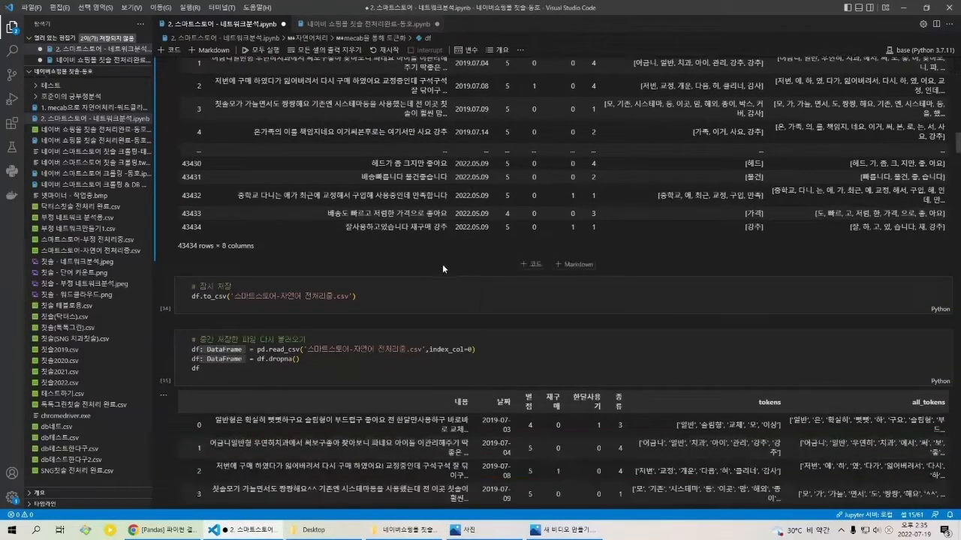
{"action": "scroll", "coordinate": [431, 274], "scroll_direction": "down", "scroll_amount": 1}
{"action": "left_click", "coordinate": [390, 279]}
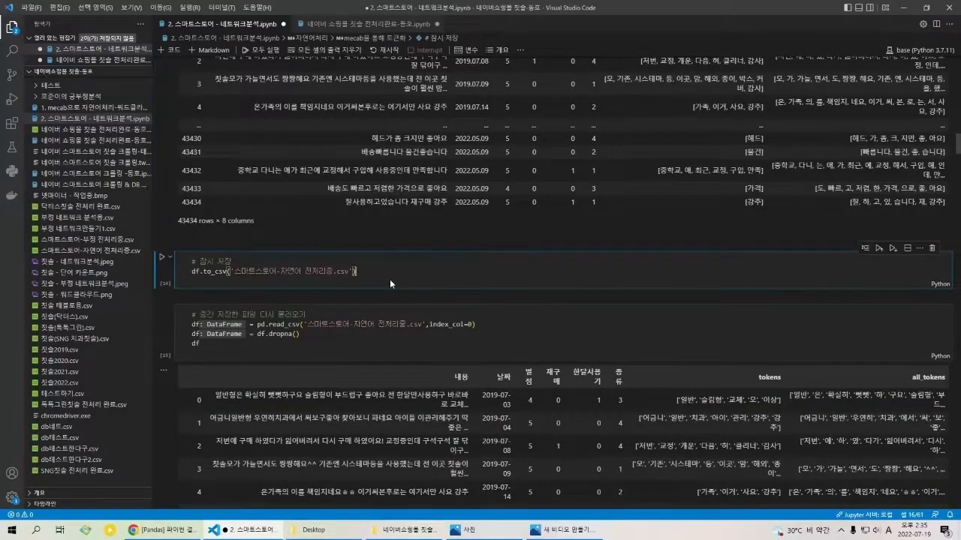
{"action": "scroll", "coordinate": [403, 277], "scroll_direction": "down", "scroll_amount": 2}
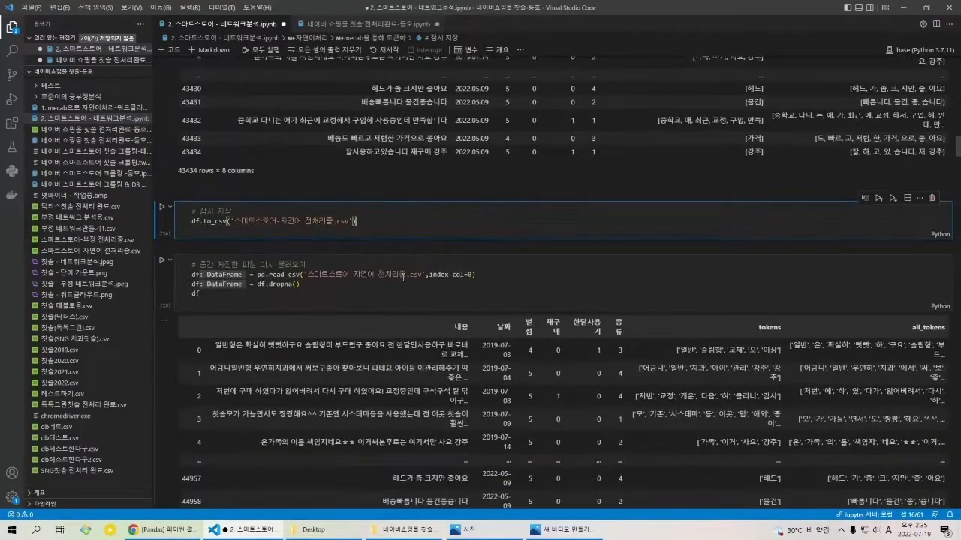
Step: Examine the pd.read_csv and dropna cell together with the tokens and all_tokens columns of its reloaded DataFrame output
{"action": "scroll", "coordinate": [496, 277], "scroll_direction": "up", "scroll_amount": 3}
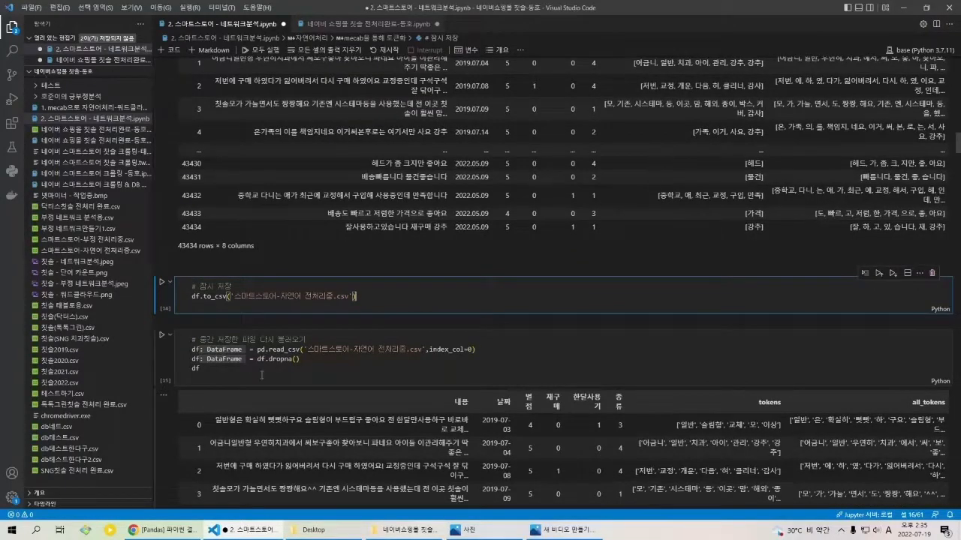
{"action": "scroll", "coordinate": [640, 376], "scroll_direction": "down", "scroll_amount": 2}
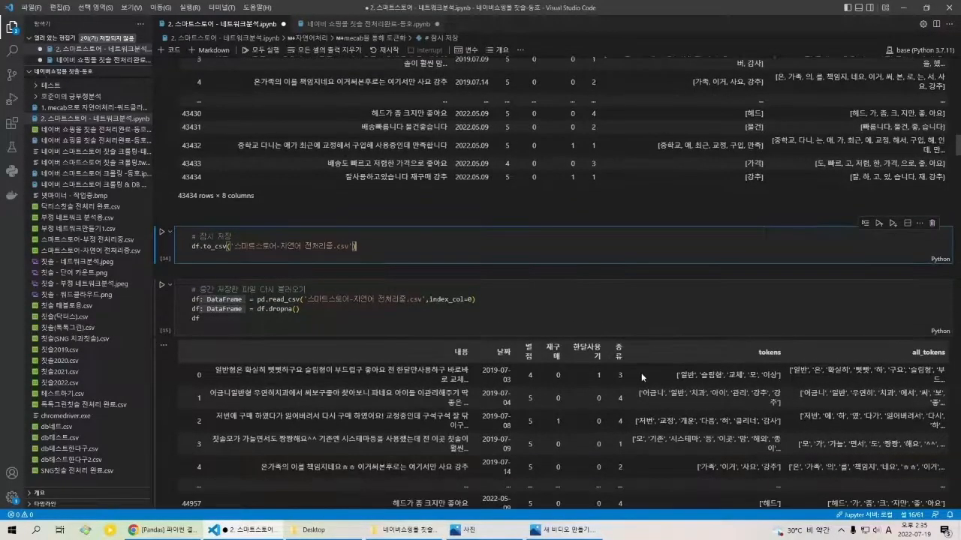
{"action": "scroll", "coordinate": [586, 377], "scroll_direction": "down", "scroll_amount": 1}
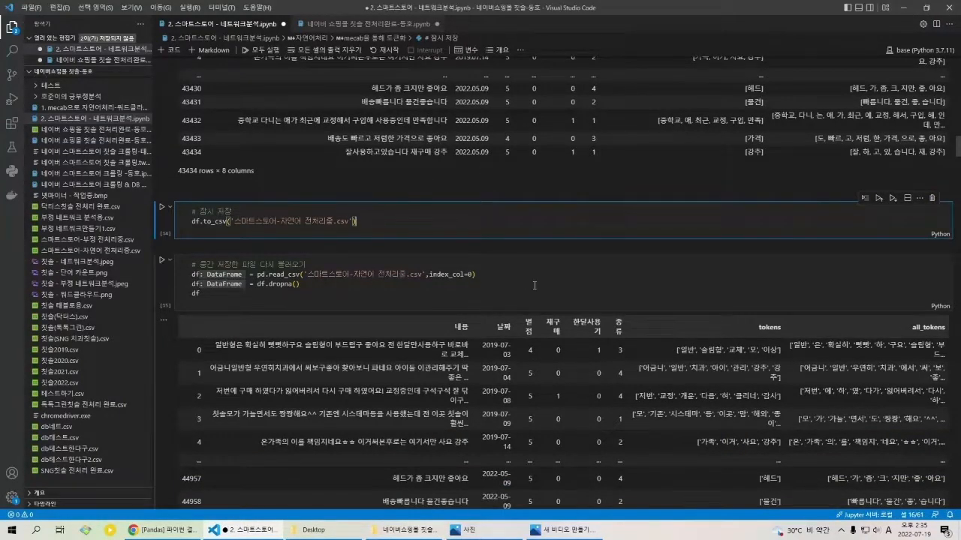
{"action": "scroll", "coordinate": [558, 287], "scroll_direction": "down", "scroll_amount": 2}
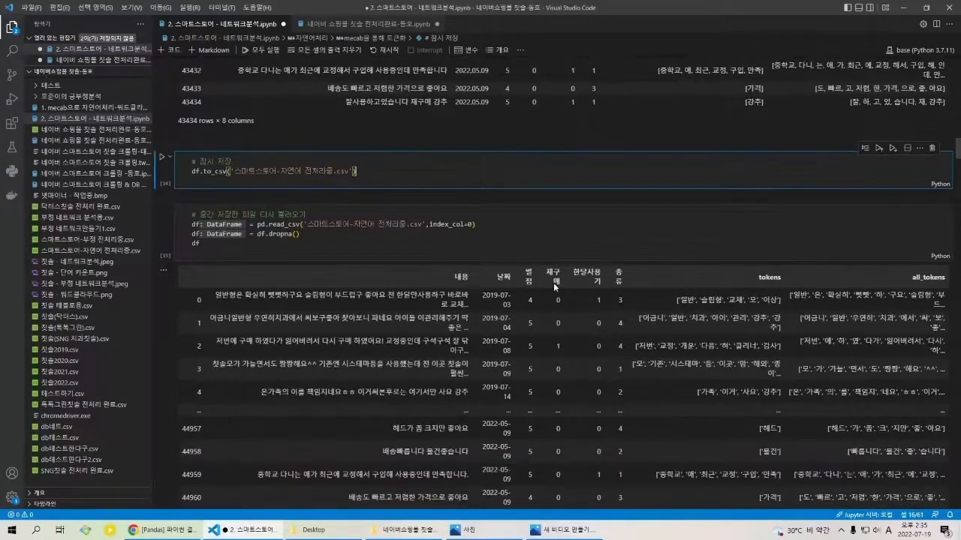
{"action": "left_click", "coordinate": [507, 252]}
{"action": "scroll", "coordinate": [507, 252], "scroll_direction": "down", "scroll_amount": 5}
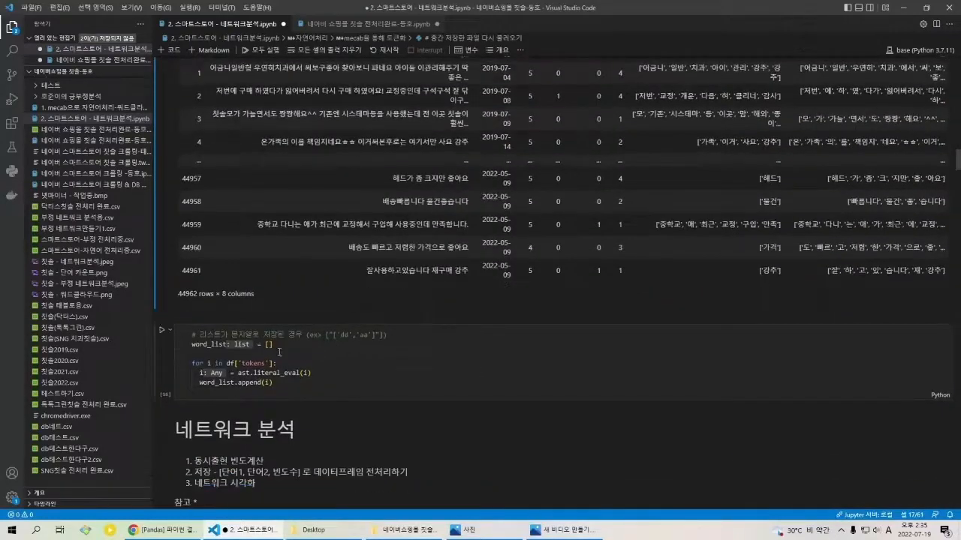
Step: Examine the cell that converts the string-saved df['tokens'] lists with ast.literal_eval and appends them to word_list
{"action": "left_click", "coordinate": [233, 346]}
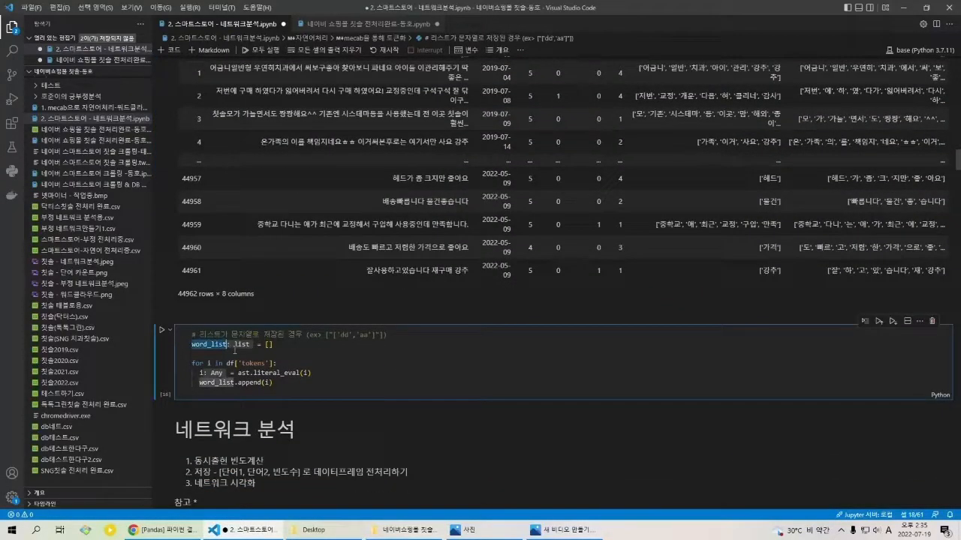
{"action": "left_click", "coordinate": [234, 349]}
{"action": "left_click", "coordinate": [285, 337]}
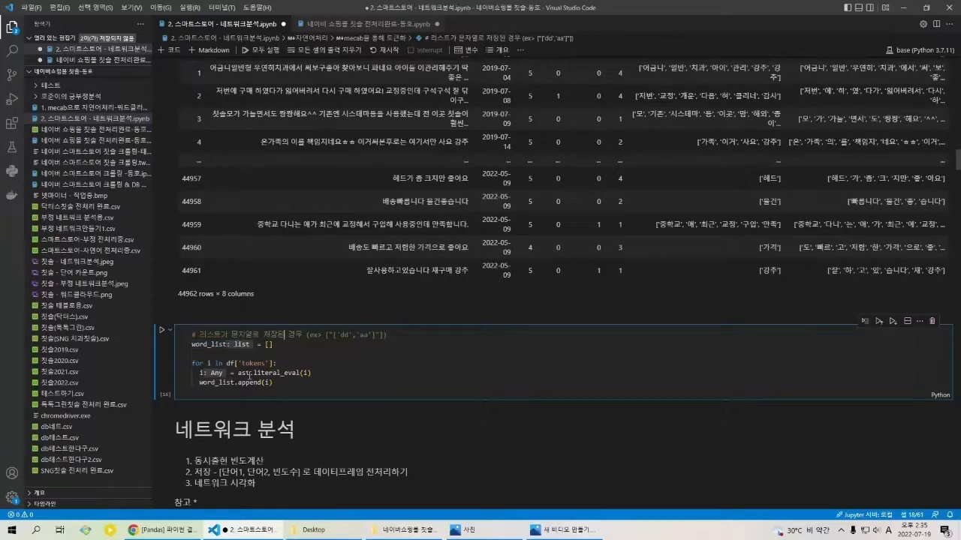
{"action": "scroll", "coordinate": [218, 359], "scroll_direction": "down", "scroll_amount": 1}
{"action": "scroll", "coordinate": [749, 172], "scroll_direction": "up", "scroll_amount": 1}
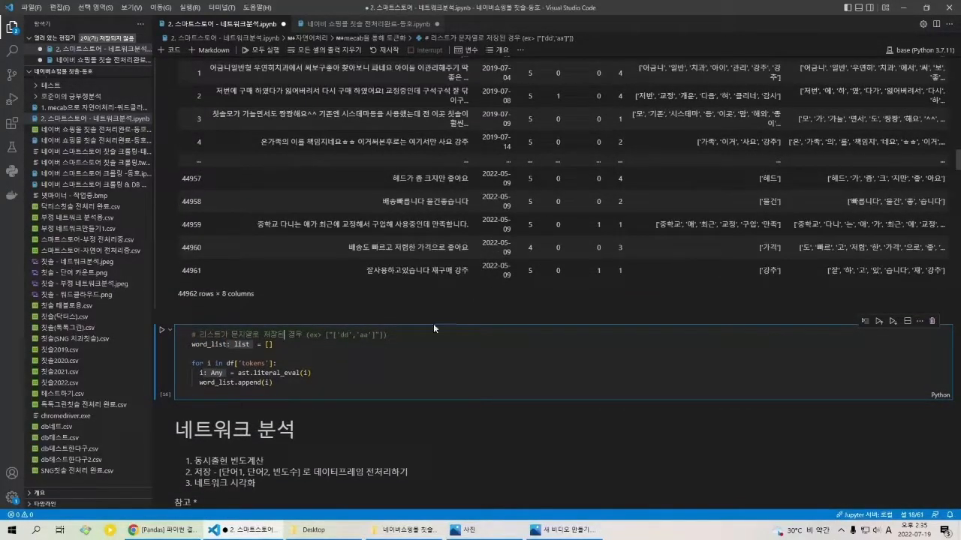
{"action": "left_click", "coordinate": [340, 391]}
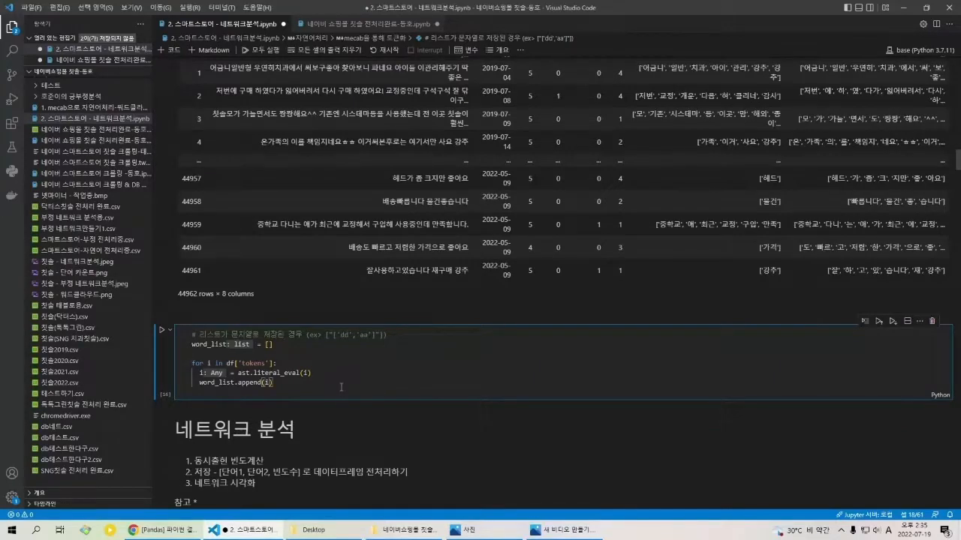
Step: Read the 네트워크 분석 outline and inspect individual words in the tokens lists of the reloaded DataFrame
{"action": "scroll", "coordinate": [340, 388], "scroll_direction": "down", "scroll_amount": 2}
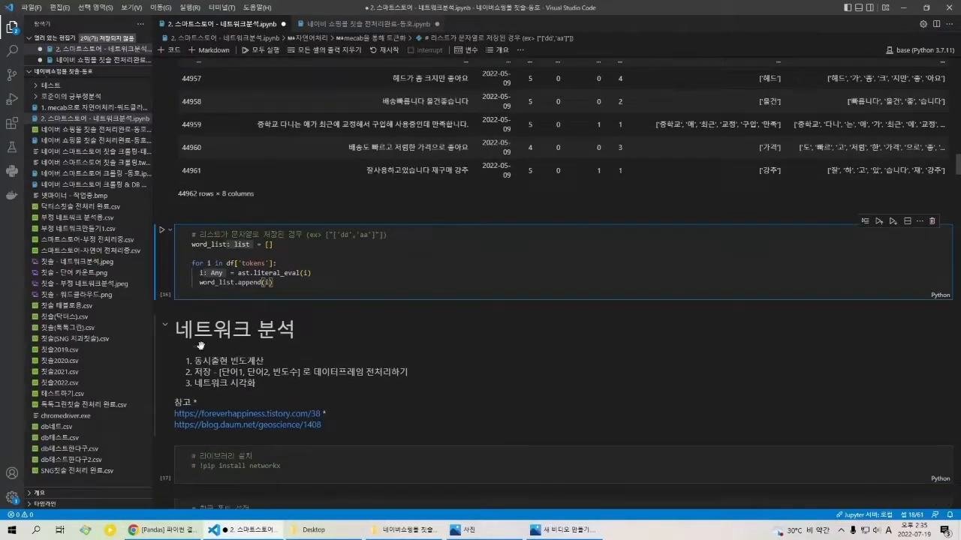
{"action": "scroll", "coordinate": [255, 345], "scroll_direction": "down", "scroll_amount": 1}
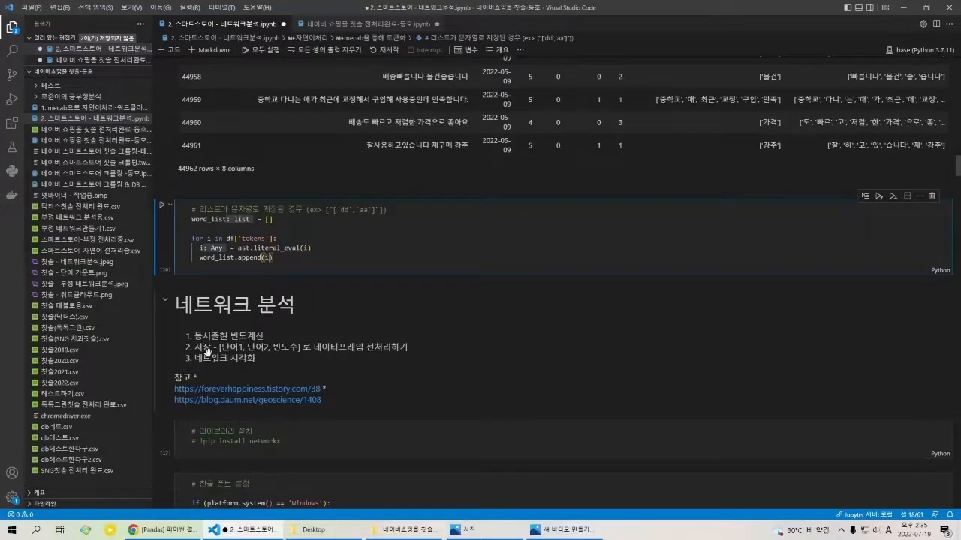
{"action": "scroll", "coordinate": [247, 345], "scroll_direction": "up", "scroll_amount": 3}
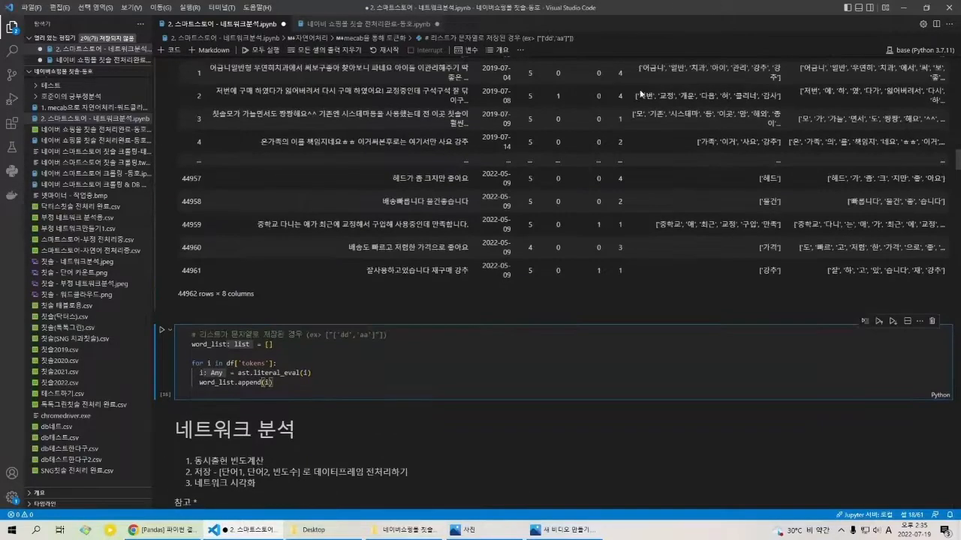
{"action": "left_click_drag", "start_coordinate": [638, 95], "coordinate": [674, 104]}
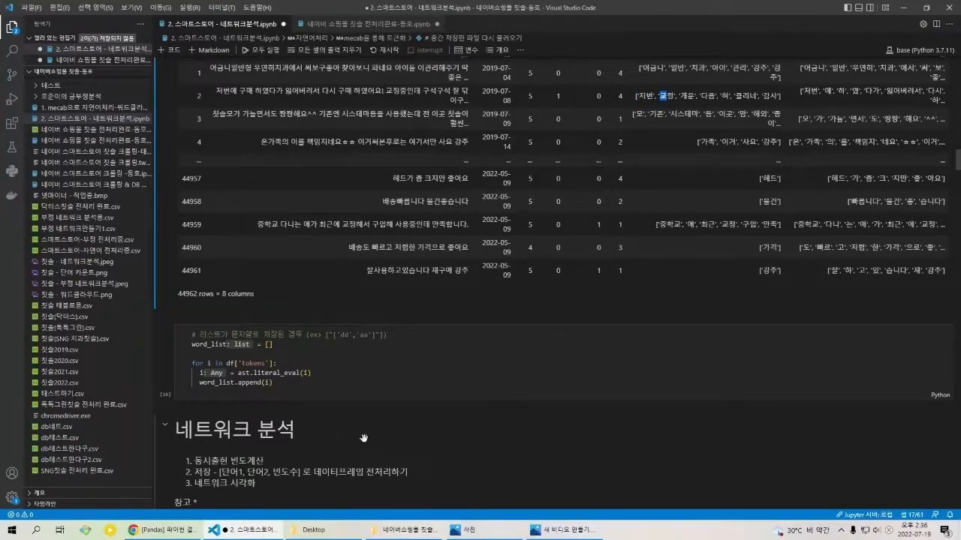
{"action": "scroll", "coordinate": [288, 486], "scroll_direction": "down", "scroll_amount": 3}
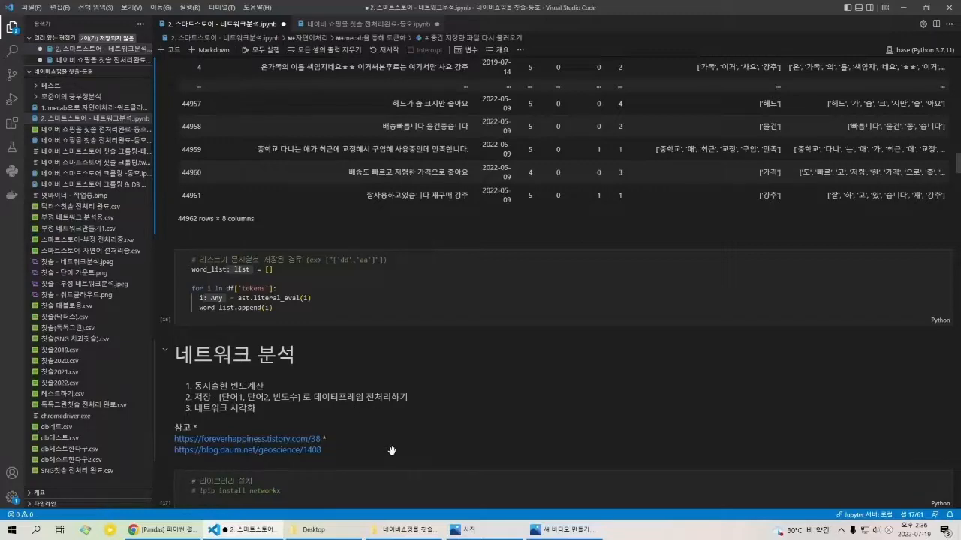
{"action": "left_click", "coordinate": [370, 305]}
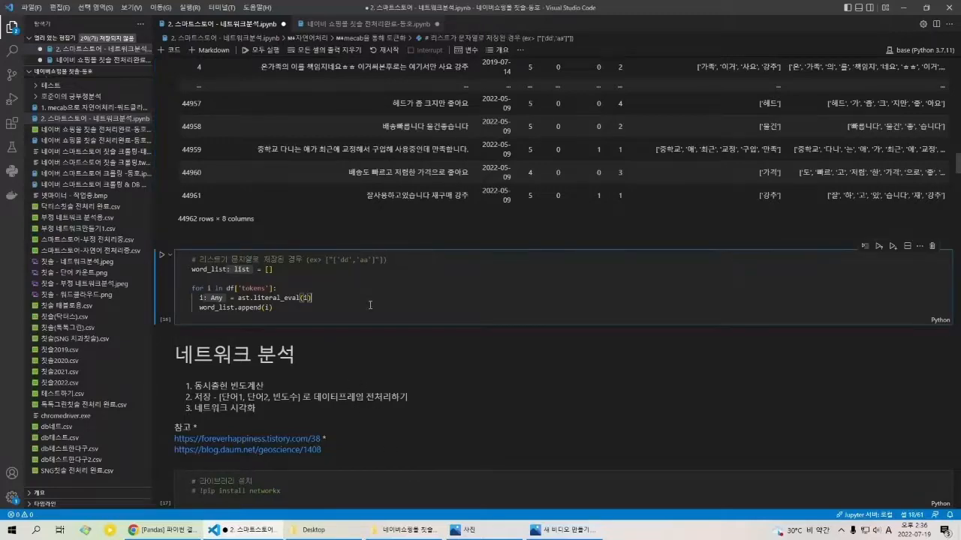
Step: Run the cells that save df to 스마트스토어-자연어 전처리중.csv, reload it, and build word_list
{"action": "scroll", "coordinate": [370, 305], "scroll_direction": "up", "scroll_amount": 10}
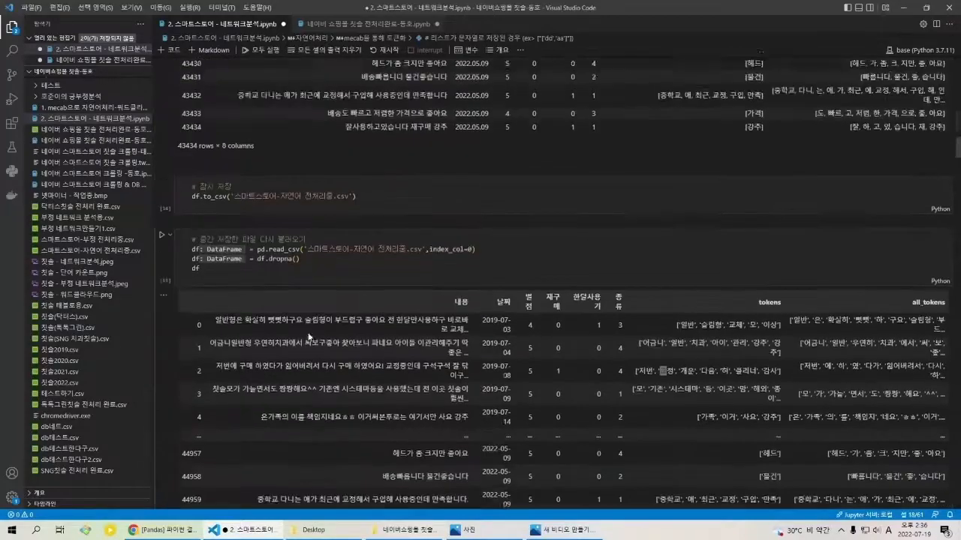
{"action": "scroll", "coordinate": [309, 338], "scroll_direction": "up", "scroll_amount": 5}
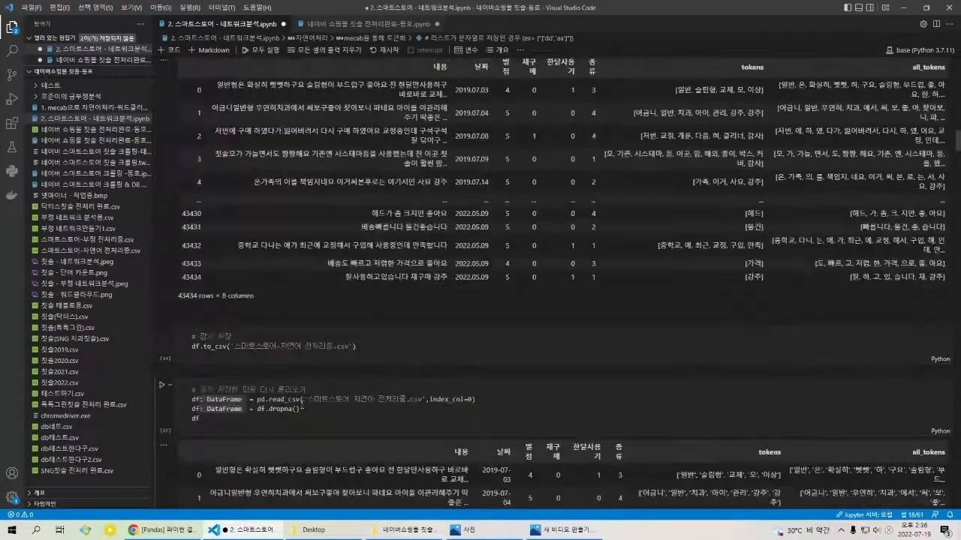
{"action": "left_click", "coordinate": [357, 348]}
{"action": "key", "text": "shift+Return"}
{"action": "key", "text": "shift+Return"}
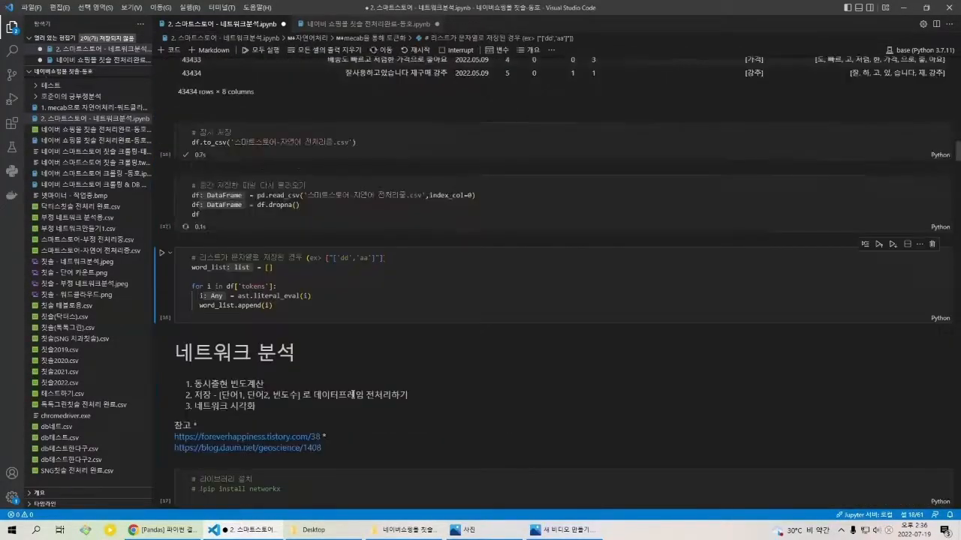
{"action": "key", "text": "shift+Return"}
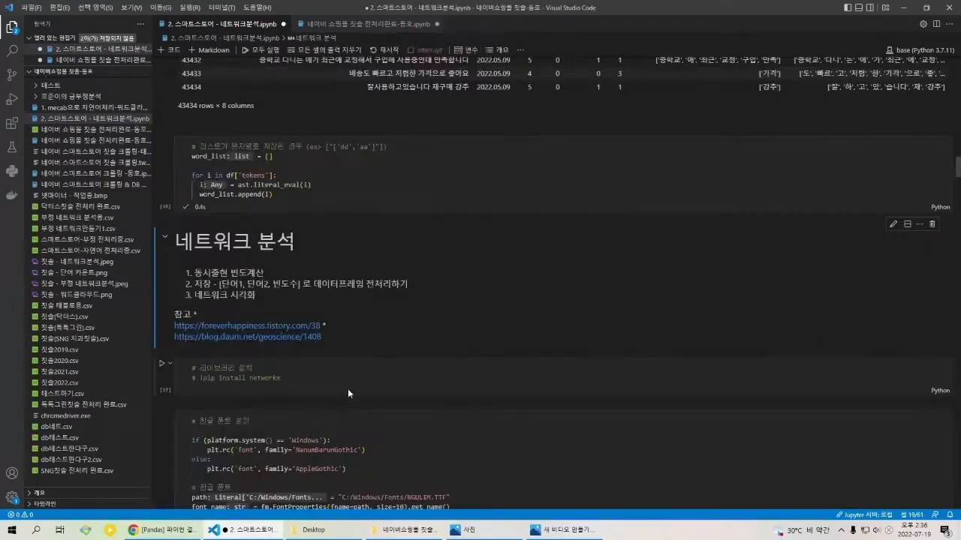
{"action": "key", "text": "shift+Return"}
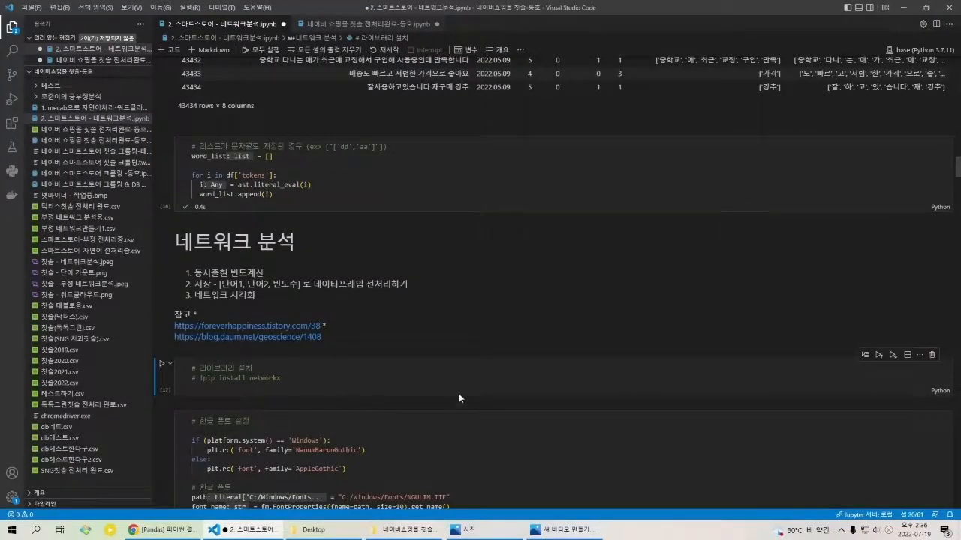
Step: Review the reference links under 네트워크 분석 and the commented-out networkx installation cell
{"action": "scroll", "coordinate": [458, 394], "scroll_direction": "down", "scroll_amount": 1}
{"action": "left_click_drag", "start_coordinate": [202, 271], "coordinate": [234, 272]}
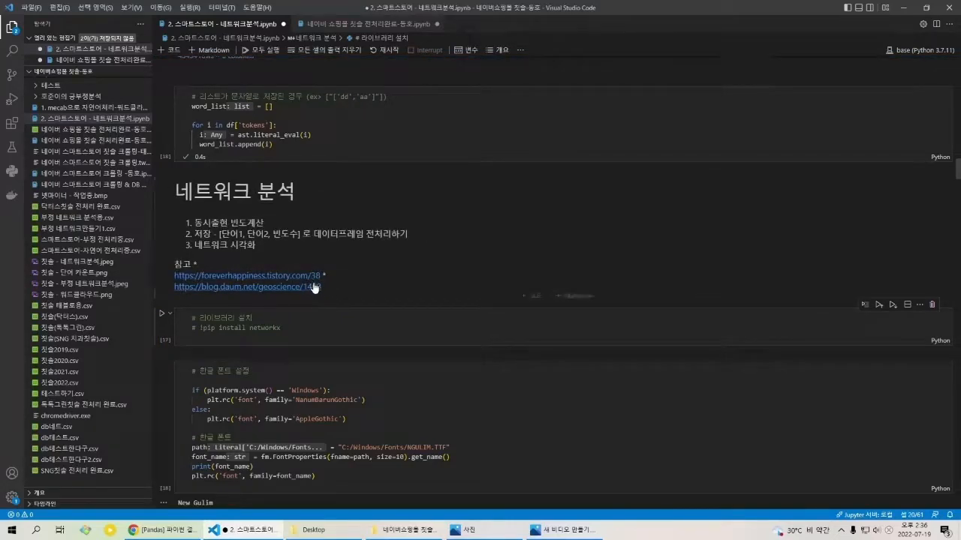
{"action": "left_click", "coordinate": [345, 309]}
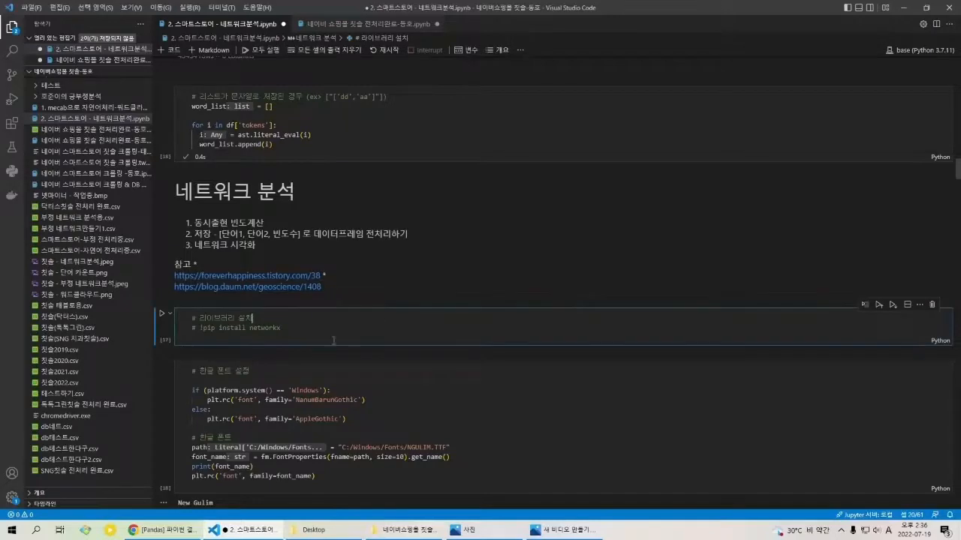
{"action": "scroll", "coordinate": [315, 292], "scroll_direction": "down", "scroll_amount": 2}
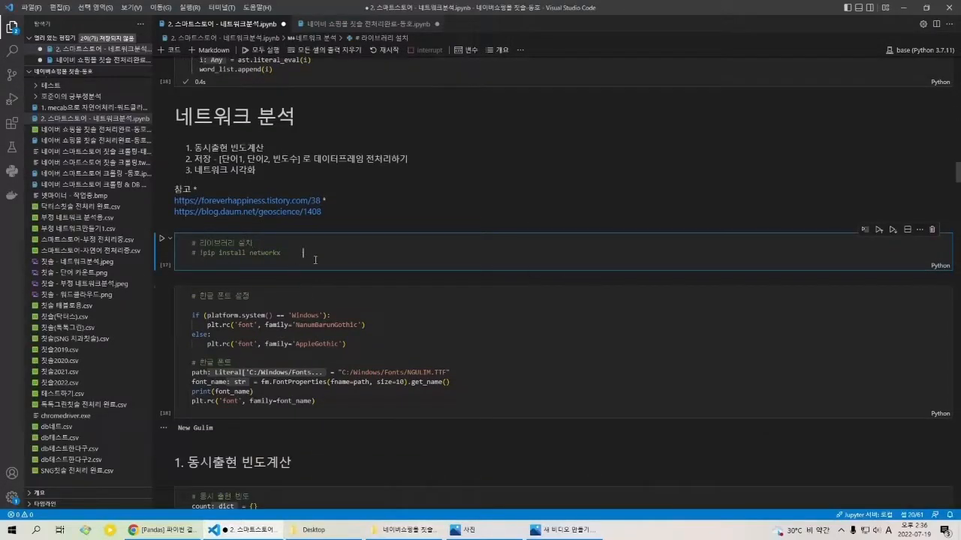
{"action": "left_click_drag", "start_coordinate": [223, 272], "coordinate": [200, 256]}
{"action": "left_click", "coordinate": [200, 255]}
{"action": "left_click", "coordinate": [302, 309]}
Step: Examine the 한글 폰트 설정 cell that sets the matplotlib font per platform and from the NGULIM.TTF path
{"action": "scroll", "coordinate": [338, 309], "scroll_direction": "down", "scroll_amount": 3}
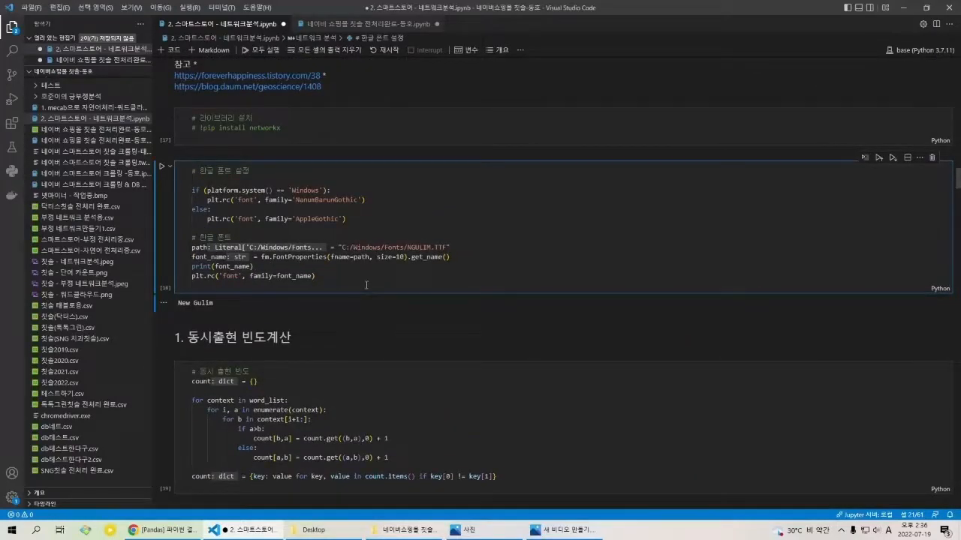
{"action": "scroll", "coordinate": [331, 295], "scroll_direction": "down", "scroll_amount": 2}
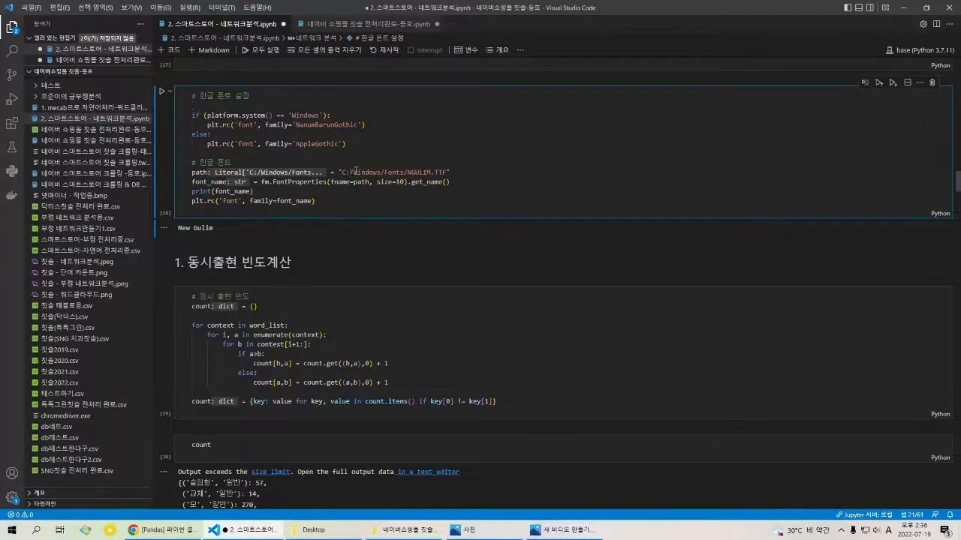
{"action": "left_click_drag", "start_coordinate": [345, 203], "coordinate": [197, 109]}
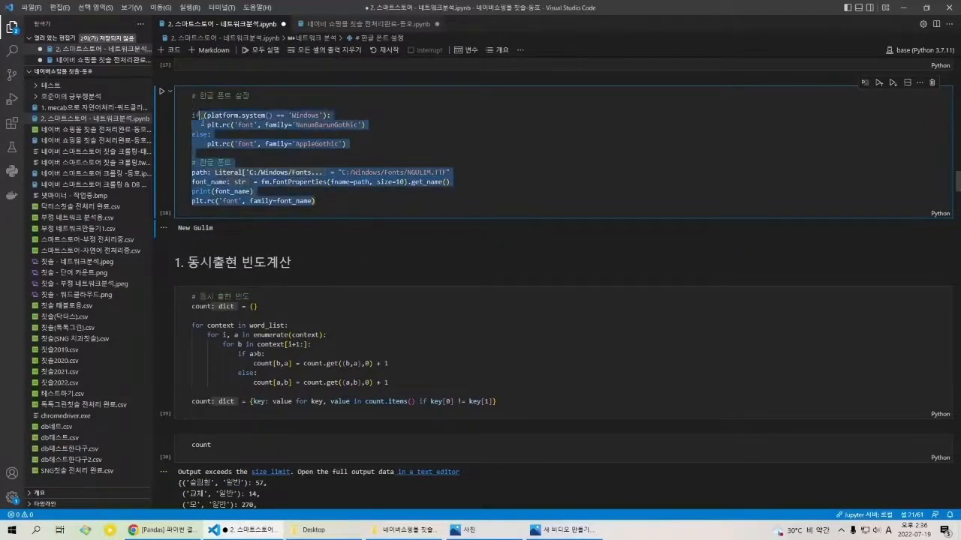
{"action": "left_click", "coordinate": [203, 108]}
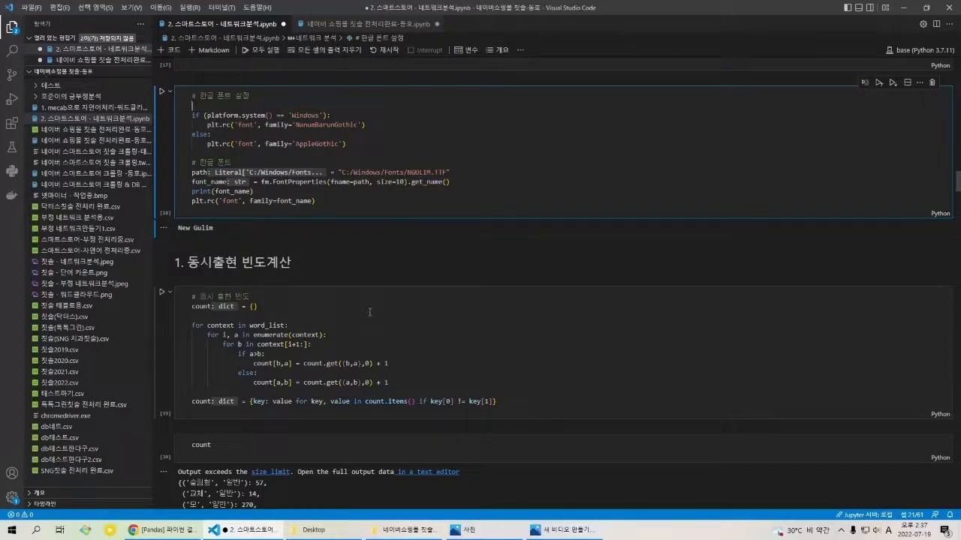
{"action": "scroll", "coordinate": [370, 312], "scroll_direction": "down", "scroll_amount": 2}
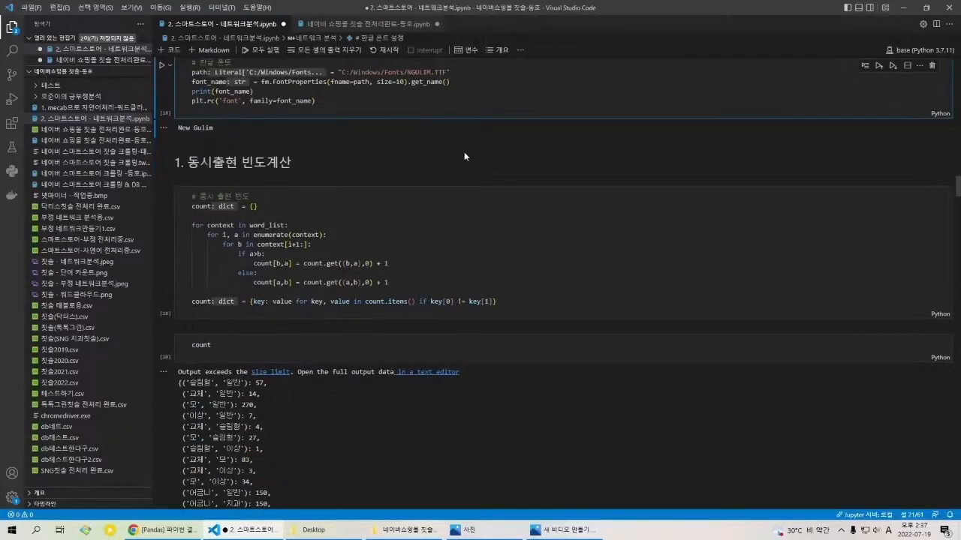
{"action": "scroll", "coordinate": [359, 106], "scroll_direction": "up", "scroll_amount": 2}
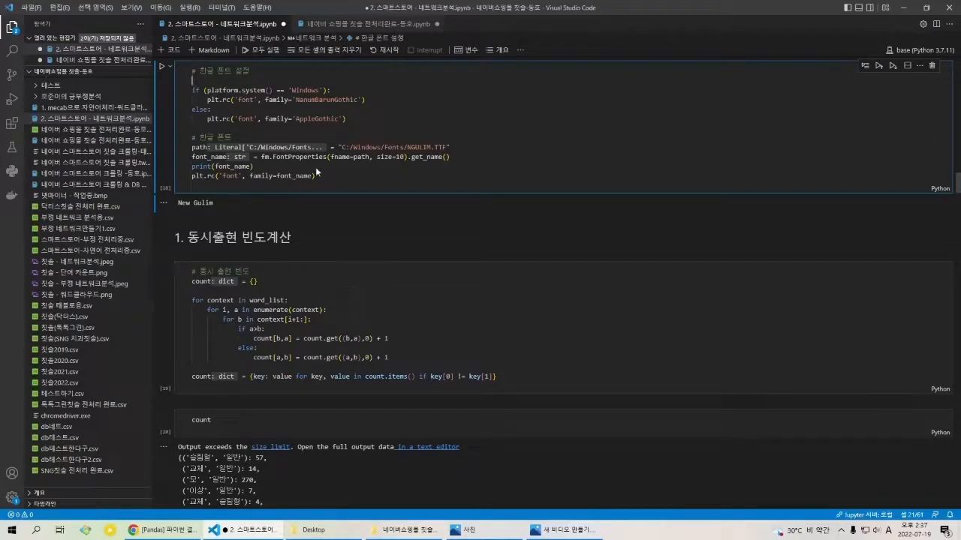
Step: Examine the 동시출현 빈도계산 cell that loops over word_list to count word pairs in the count dictionary
{"action": "left_click", "coordinate": [356, 293]}
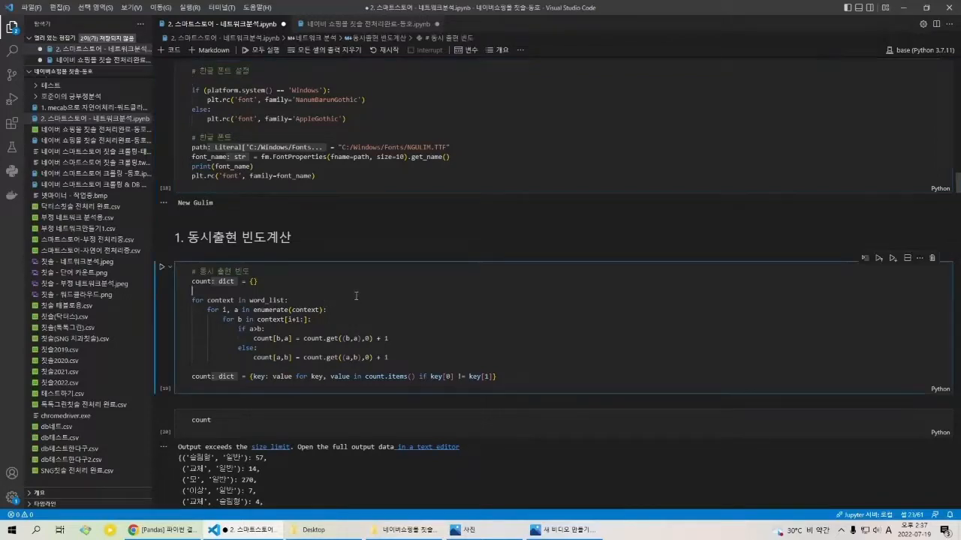
{"action": "scroll", "coordinate": [354, 279], "scroll_direction": "down", "scroll_amount": 2}
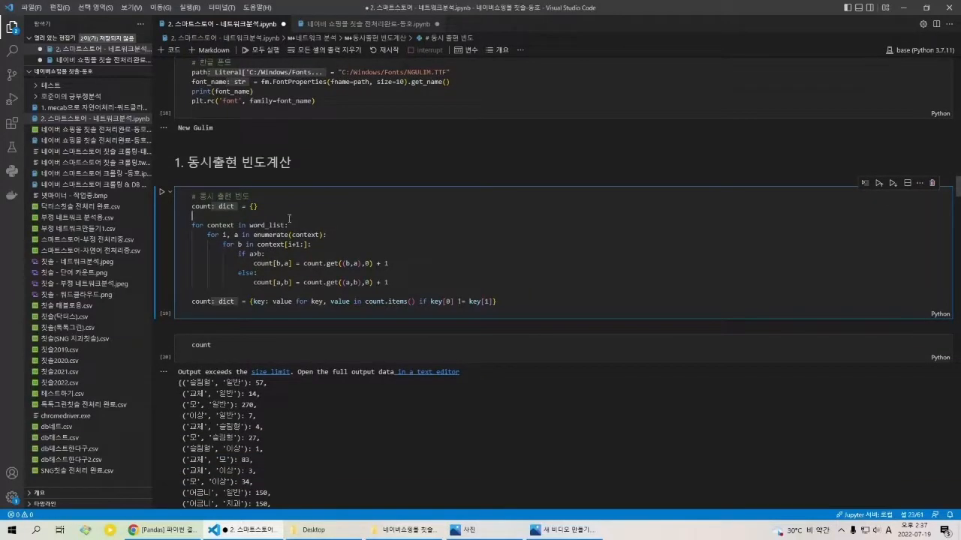
{"action": "scroll", "coordinate": [296, 226], "scroll_direction": "up", "scroll_amount": 5}
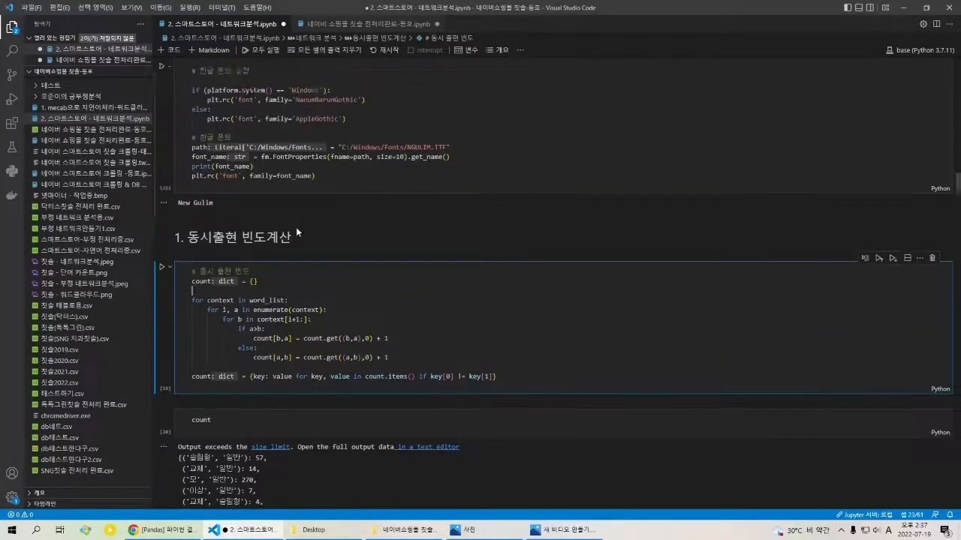
Step: Revisit the word_list cell, highlighting the word_list variable and the ast.literal_eval call
{"action": "scroll", "coordinate": [297, 263], "scroll_direction": "up", "scroll_amount": 5}
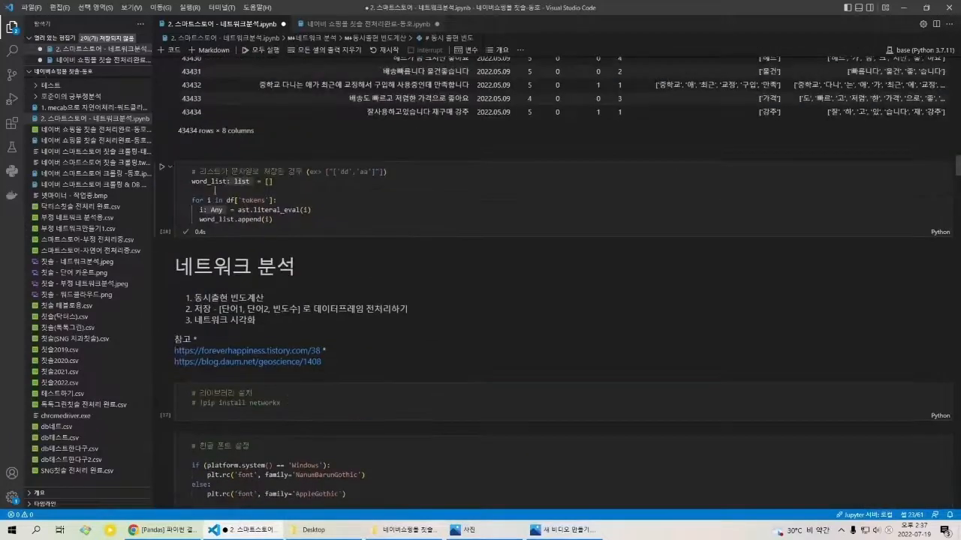
{"action": "left_click", "coordinate": [197, 185]}
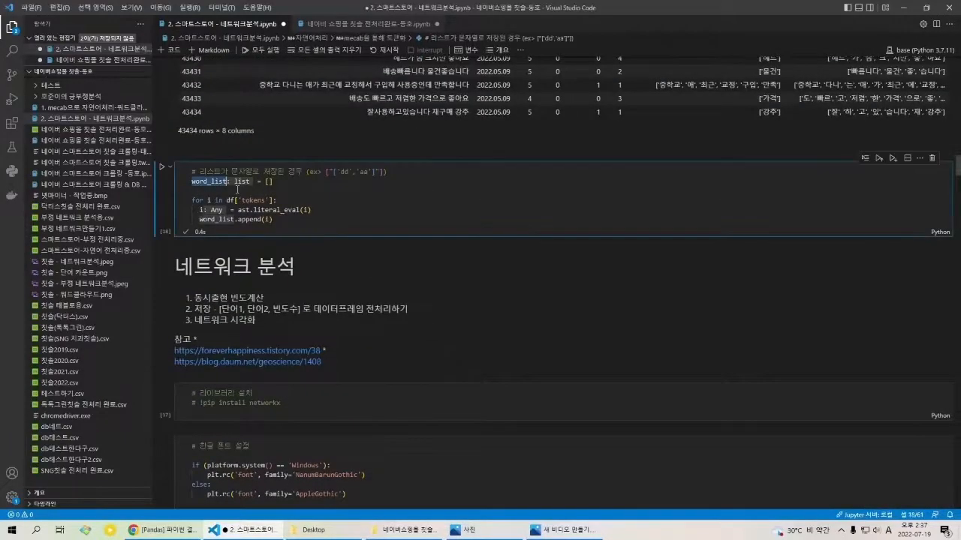
{"action": "left_click_drag", "start_coordinate": [238, 210], "coordinate": [304, 215]}
{"action": "left_click", "coordinate": [305, 215]}
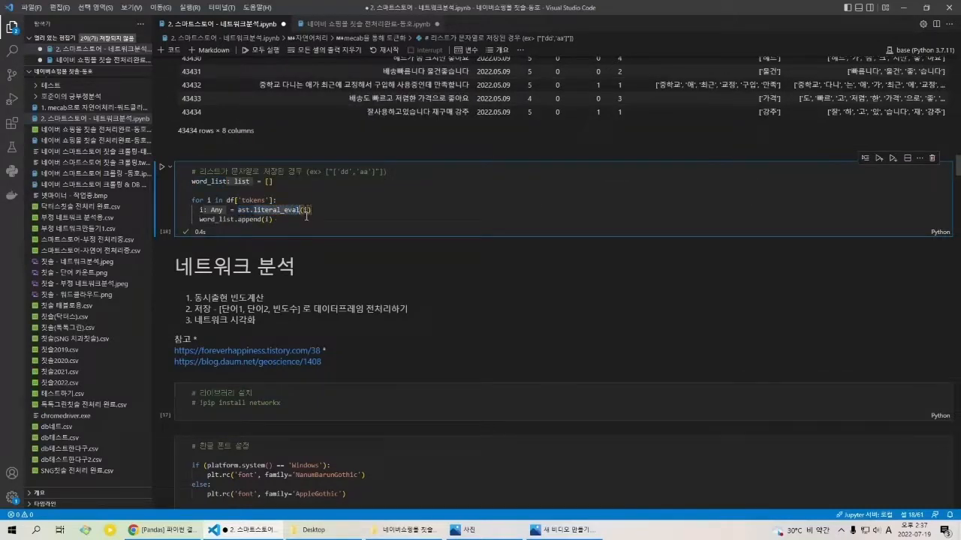
Step: Compare the tokens column in the DataFrame before saving with the one reloaded from 스마트스토어-자연어 전처리중.csv, highlighting sample token lists in both
{"action": "scroll", "coordinate": [297, 223], "scroll_direction": "up", "scroll_amount": 2}
{"action": "scroll", "coordinate": [299, 248], "scroll_direction": "up", "scroll_amount": 3}
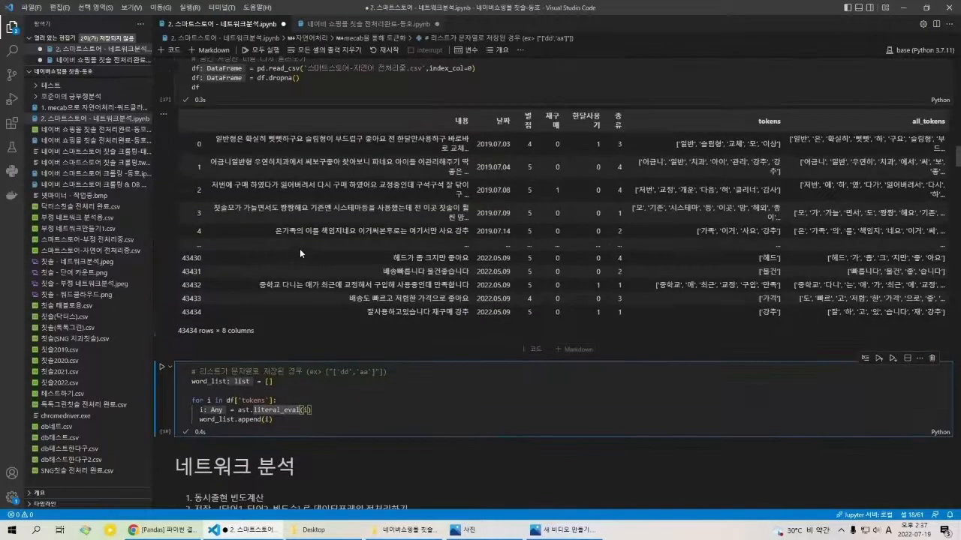
{"action": "scroll", "coordinate": [285, 290], "scroll_direction": "up", "scroll_amount": 2}
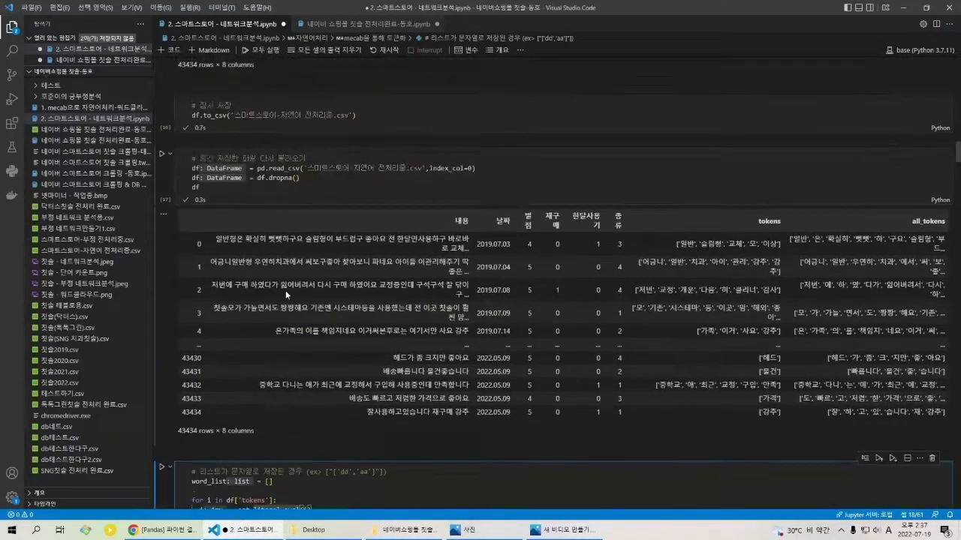
{"action": "left_click_drag", "start_coordinate": [678, 245], "coordinate": [722, 250]}
{"action": "scroll", "coordinate": [718, 252], "scroll_direction": "up", "scroll_amount": 5}
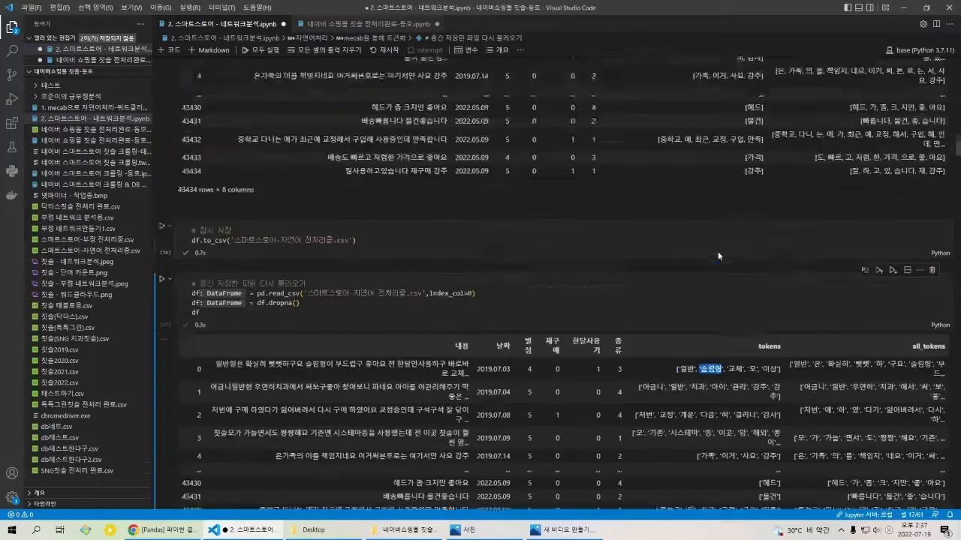
{"action": "left_click_drag", "start_coordinate": [634, 133], "coordinate": [755, 138]}
{"action": "scroll", "coordinate": [755, 138], "scroll_direction": "down", "scroll_amount": 10}
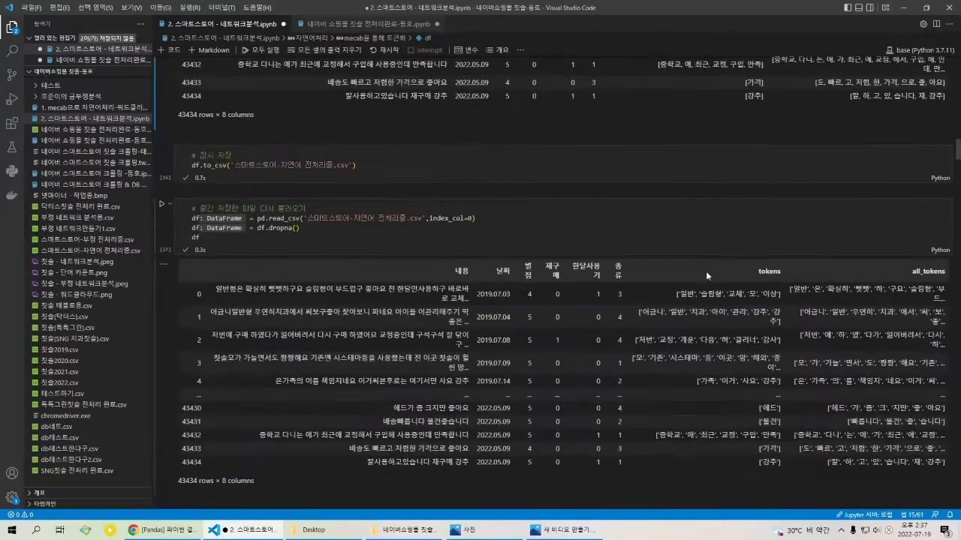
{"action": "scroll", "coordinate": [570, 293], "scroll_direction": "down", "scroll_amount": 4}
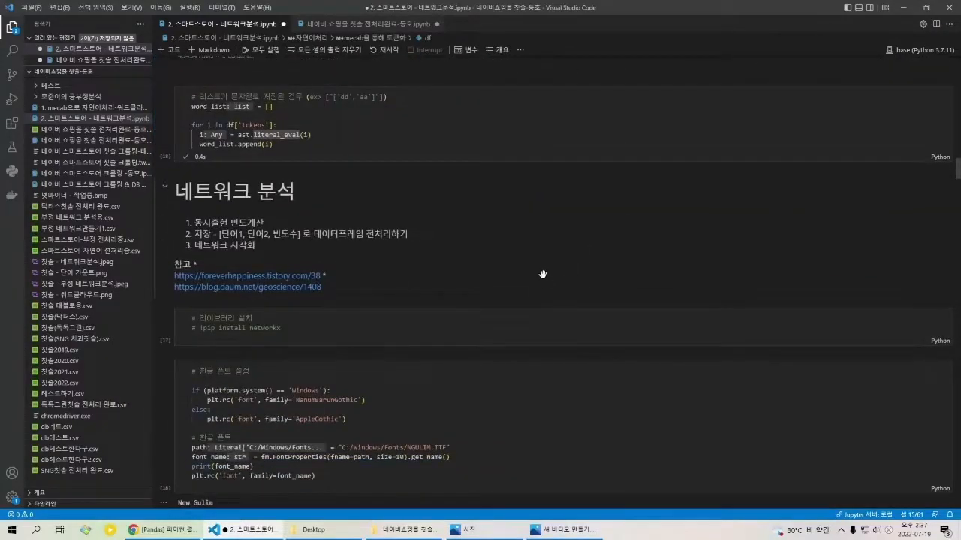
{"action": "scroll", "coordinate": [537, 272], "scroll_direction": "up", "scroll_amount": 8}
{"action": "scroll", "coordinate": [537, 262], "scroll_direction": "up", "scroll_amount": 5}
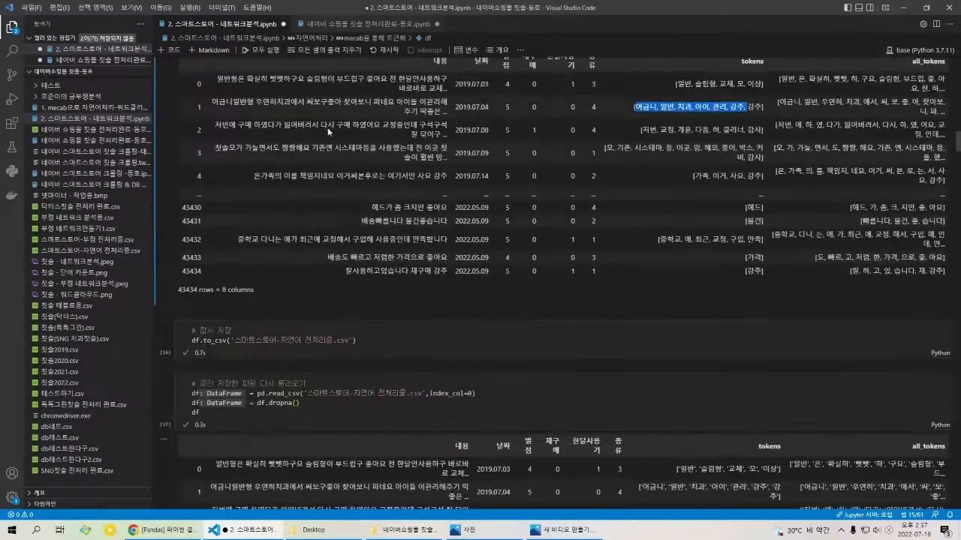
{"action": "scroll", "coordinate": [710, 315], "scroll_direction": "down", "scroll_amount": 5}
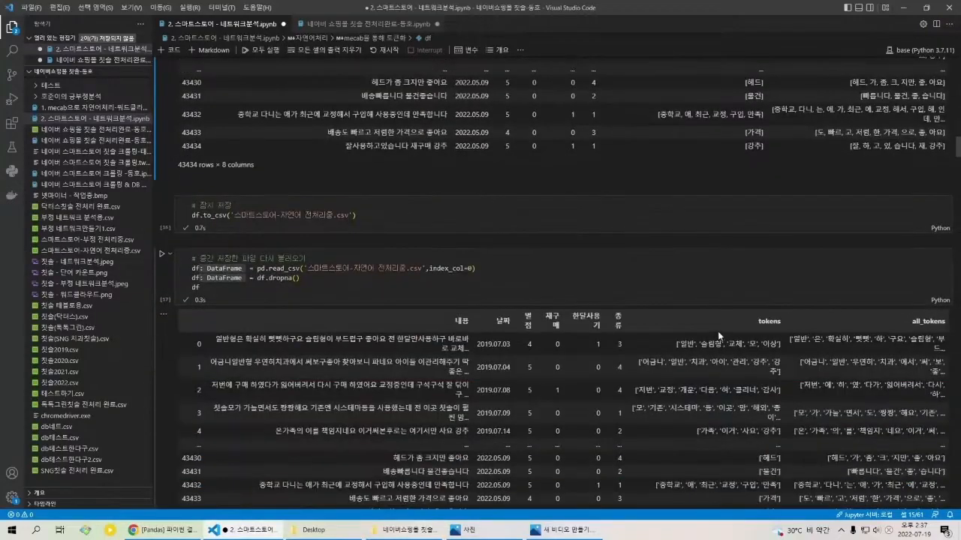
{"action": "scroll", "coordinate": [686, 304], "scroll_direction": "down", "scroll_amount": 2}
{"action": "scroll", "coordinate": [683, 301], "scroll_direction": "down", "scroll_amount": 3}
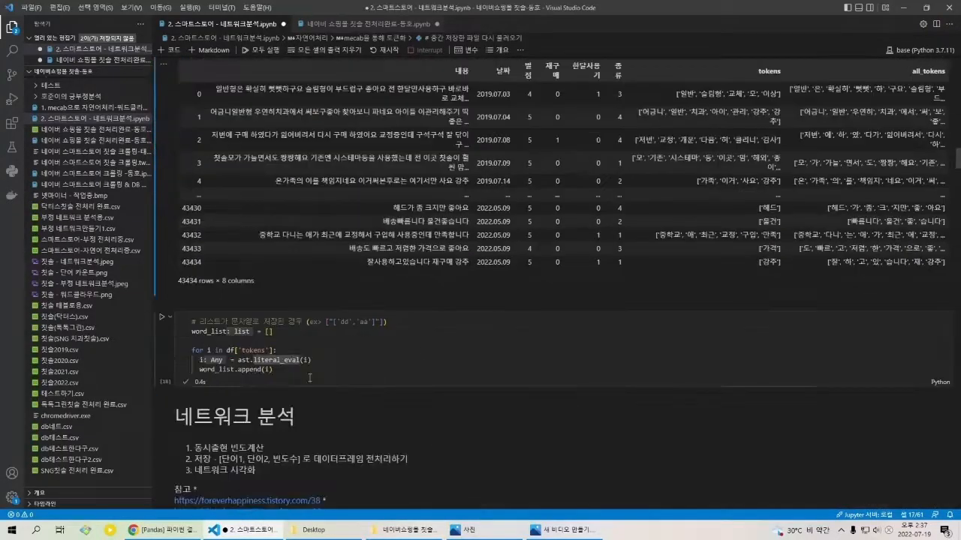
Step: Examine the word_list loop over df['tokens'] that evaluates each string and appends the result, leaving the loop unfolded
{"action": "left_click_drag", "start_coordinate": [274, 370], "coordinate": [195, 351]}
{"action": "left_click", "coordinate": [187, 350]}
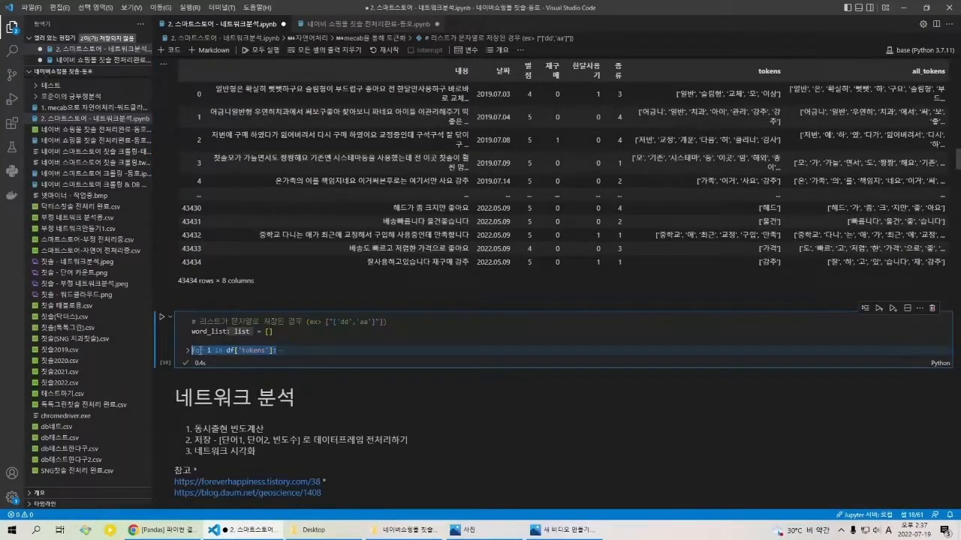
{"action": "left_click", "coordinate": [187, 350]}
{"action": "left_click", "coordinate": [270, 370]}
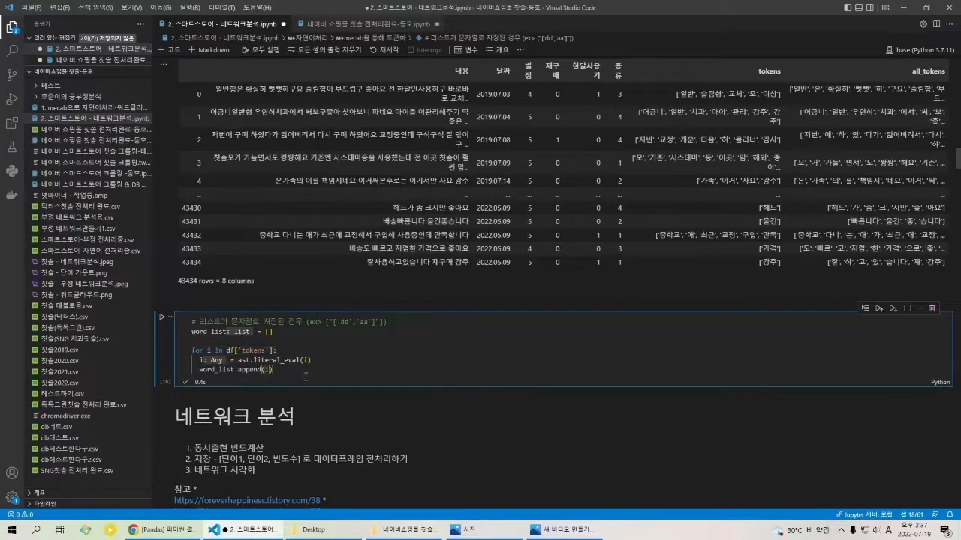
Step: Examine the first entries of the count output under 동시출현 빈도계산, highlighting the word pair ('슬림형', '일반') and its frequency
{"action": "scroll", "coordinate": [691, 181], "scroll_direction": "down", "scroll_amount": 8}
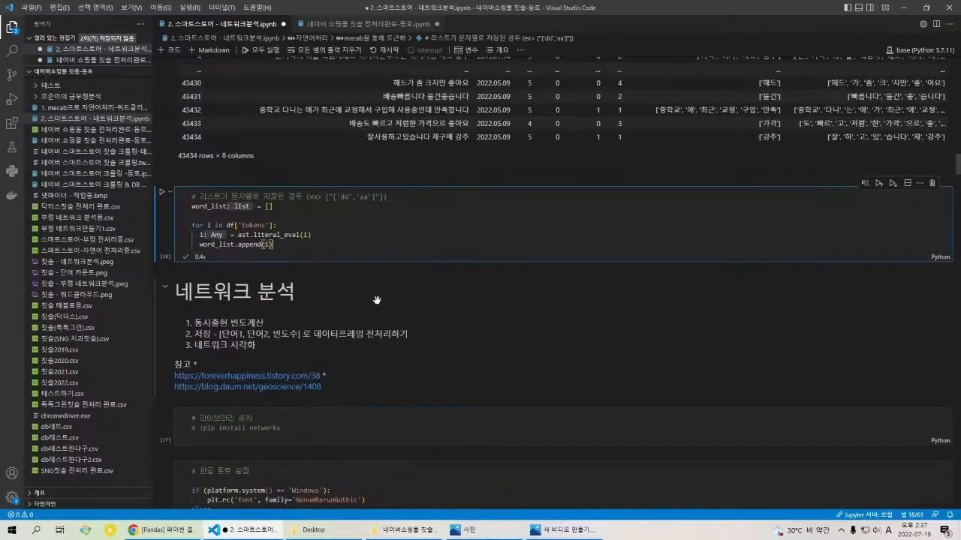
{"action": "scroll", "coordinate": [311, 258], "scroll_direction": "down", "scroll_amount": 5}
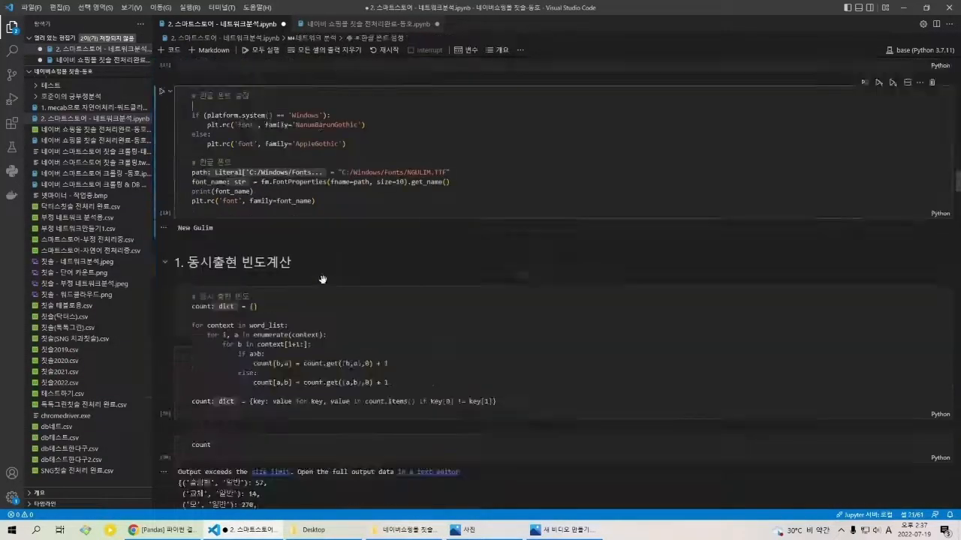
{"action": "left_click", "coordinate": [474, 269]}
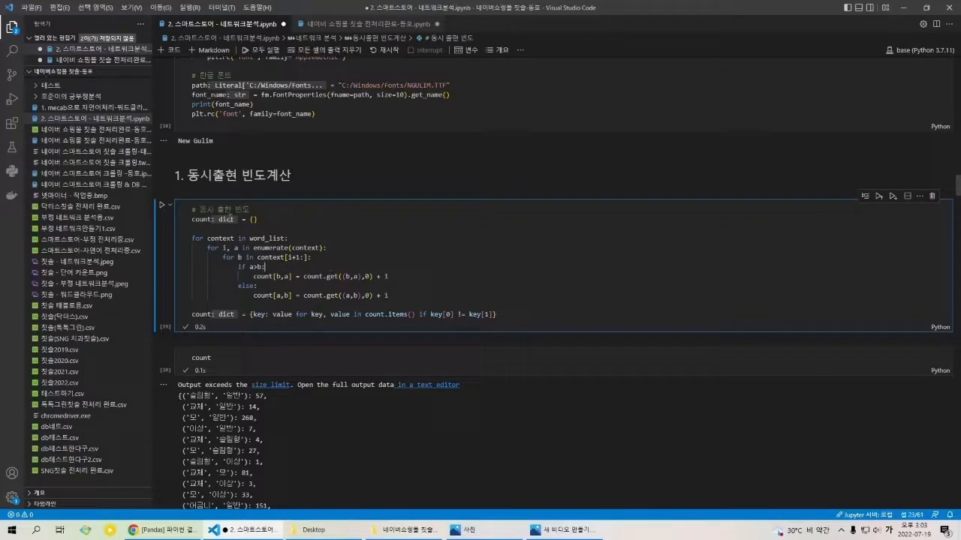
{"action": "double_click", "coordinate": [233, 396]}
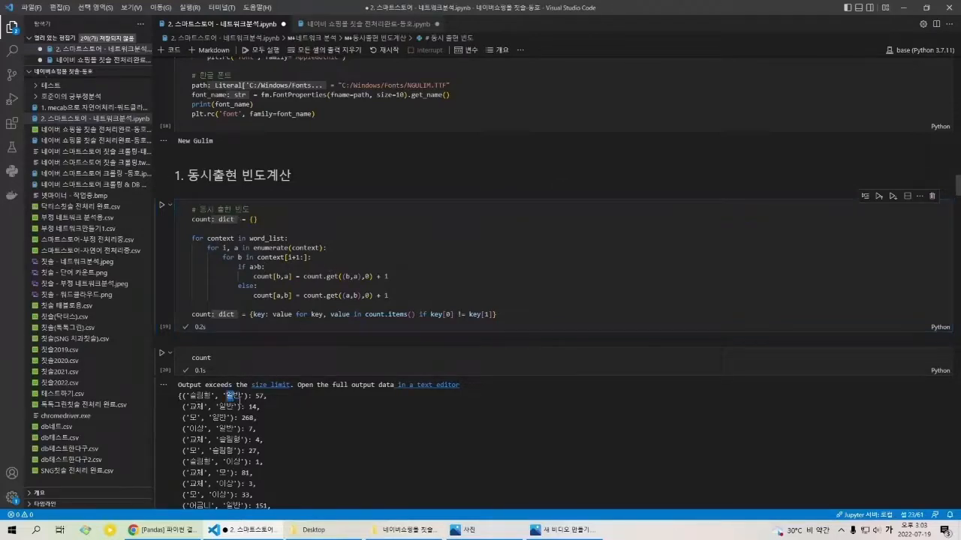
{"action": "double_click", "coordinate": [260, 397]}
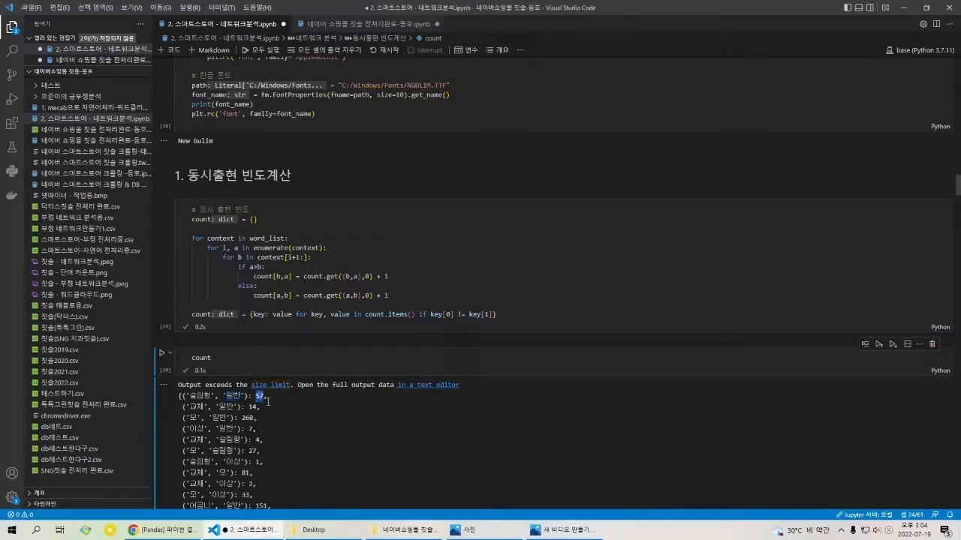
{"action": "key", "text": "Tab"}
{"action": "left_click_drag", "start_coordinate": [186, 398], "coordinate": [264, 405]}
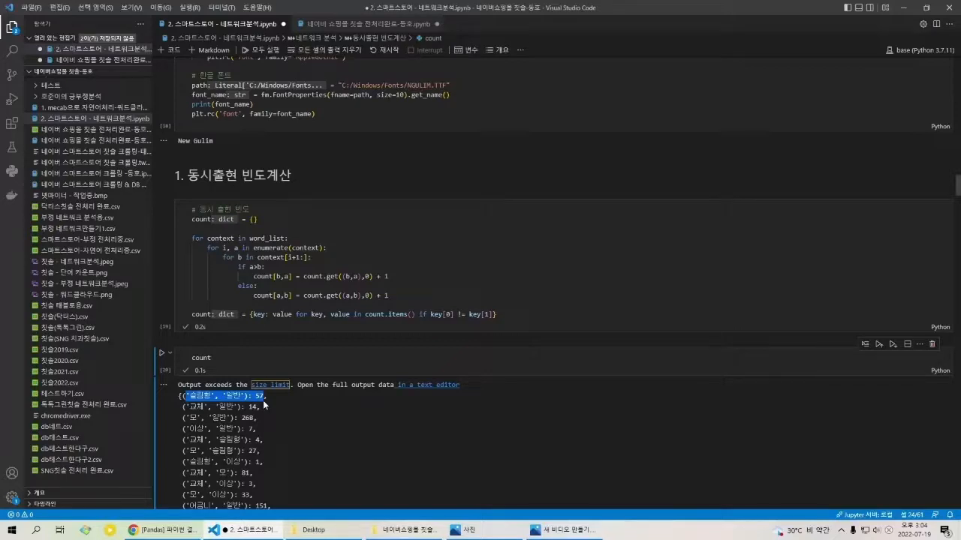
{"action": "left_click", "coordinate": [267, 405]}
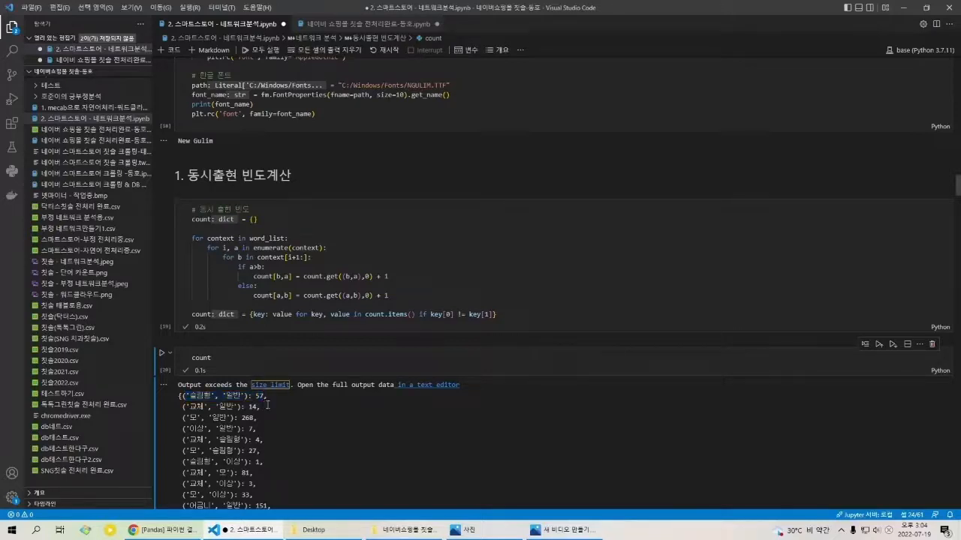
{"action": "left_click_drag", "start_coordinate": [267, 405], "coordinate": [193, 406]}
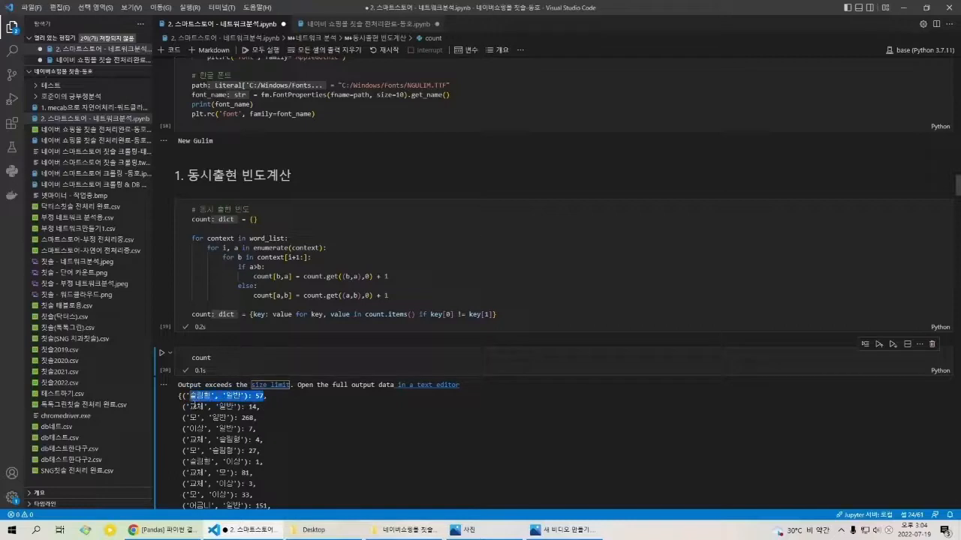
{"action": "left_click", "coordinate": [257, 412]}
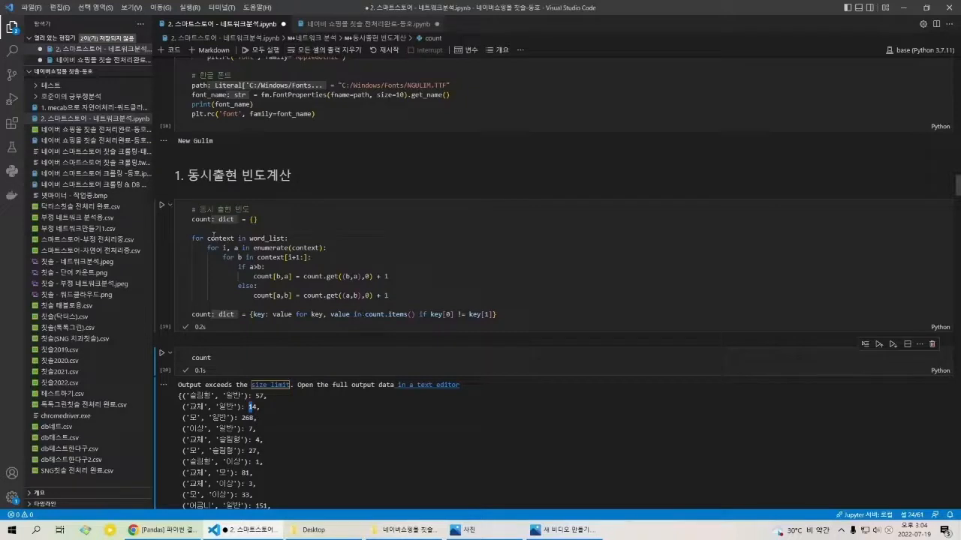
Step: Examine the co-occurrence code, highlighting the empty count dictionary, the count.get increment lines and the key[0] != key[1] filter
{"action": "triple_click", "coordinate": [204, 221]}
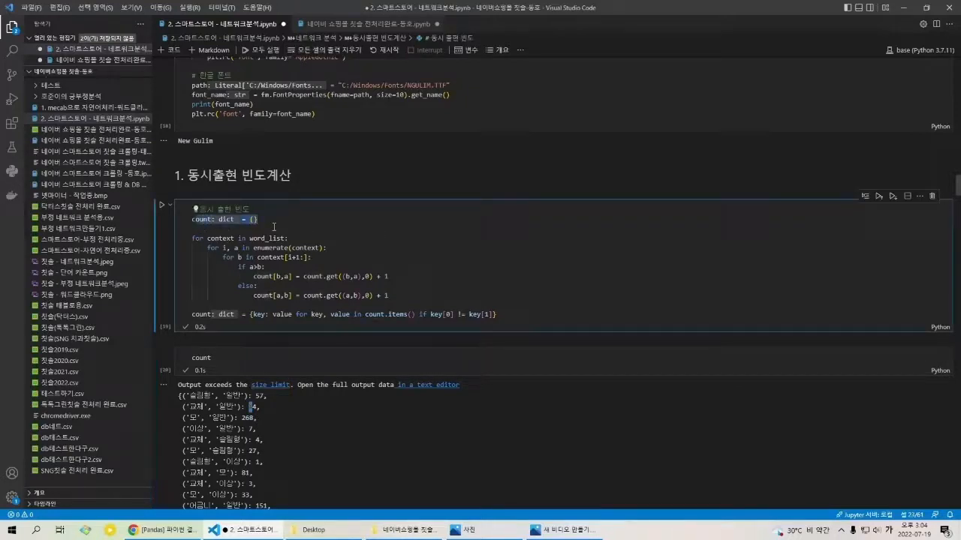
{"action": "left_click", "coordinate": [271, 224]}
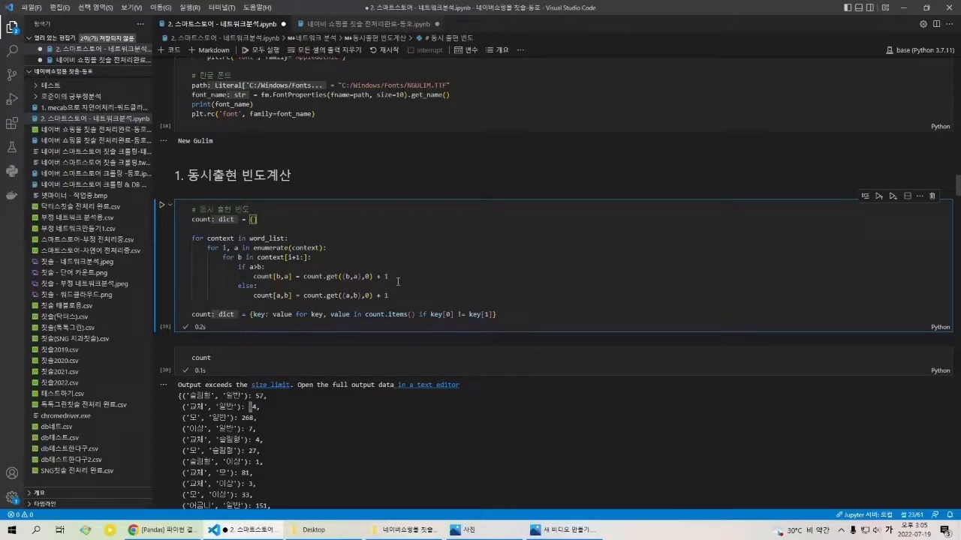
{"action": "left_click_drag", "start_coordinate": [396, 281], "coordinate": [260, 283]}
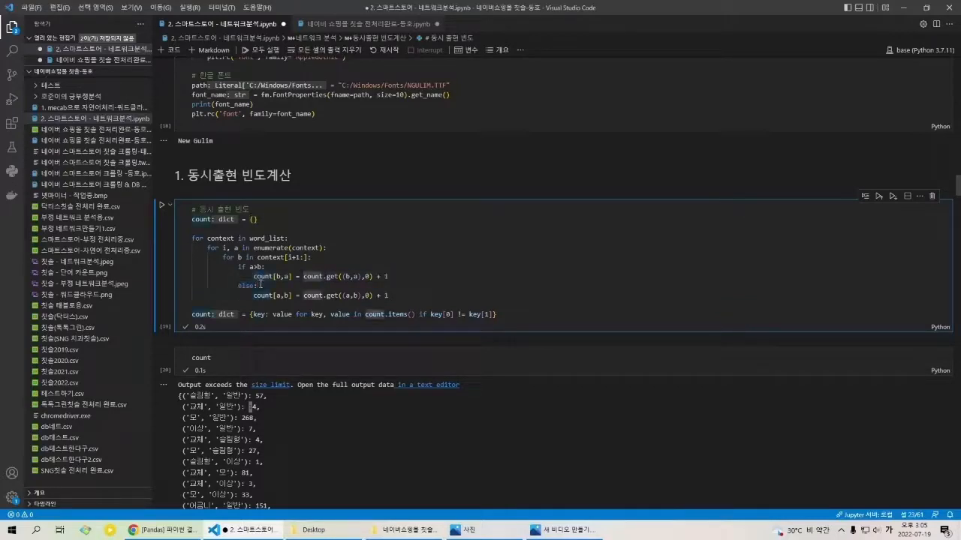
{"action": "mouse_move", "coordinate": [390, 279]}
{"action": "left_mouse_down"}
{"action": "mouse_move", "coordinate": [369, 279]}
{"action": "mouse_move", "coordinate": [377, 280]}
{"action": "left_mouse_up"}
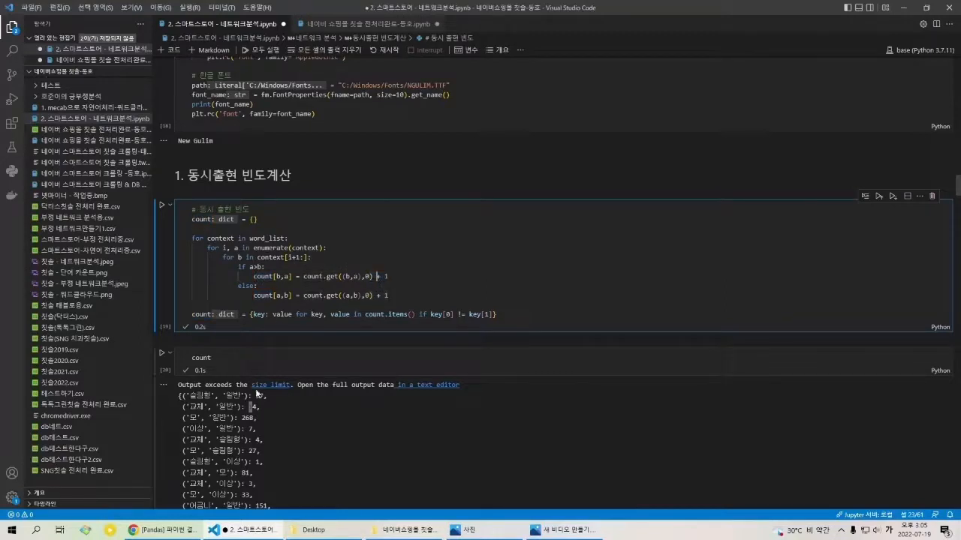
{"action": "left_click", "coordinate": [391, 295]}
{"action": "left_click_drag", "start_coordinate": [430, 316], "coordinate": [493, 320]}
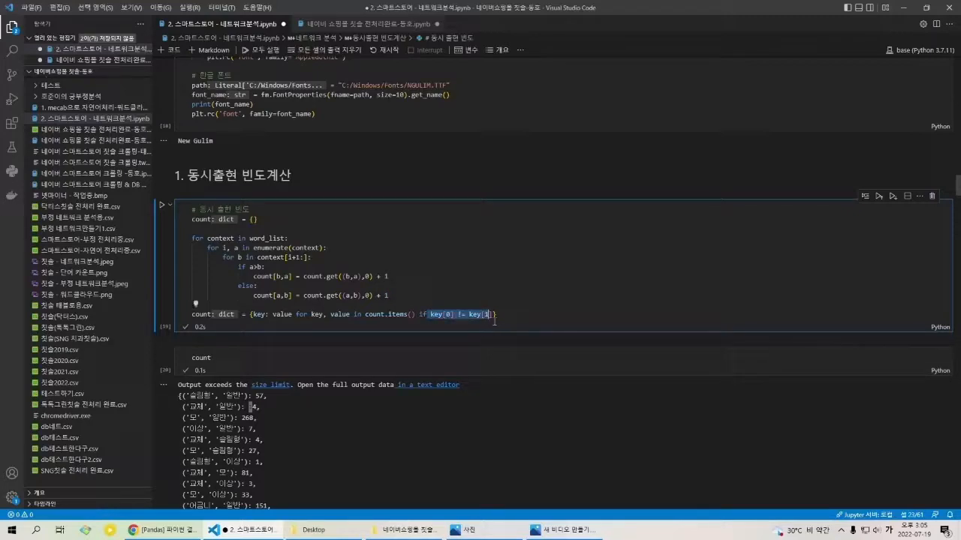
{"action": "left_click", "coordinate": [497, 321]}
Step: Rerun the count cell to display the word-pair frequency dictionary
{"action": "scroll", "coordinate": [344, 303], "scroll_direction": "down", "scroll_amount": 2}
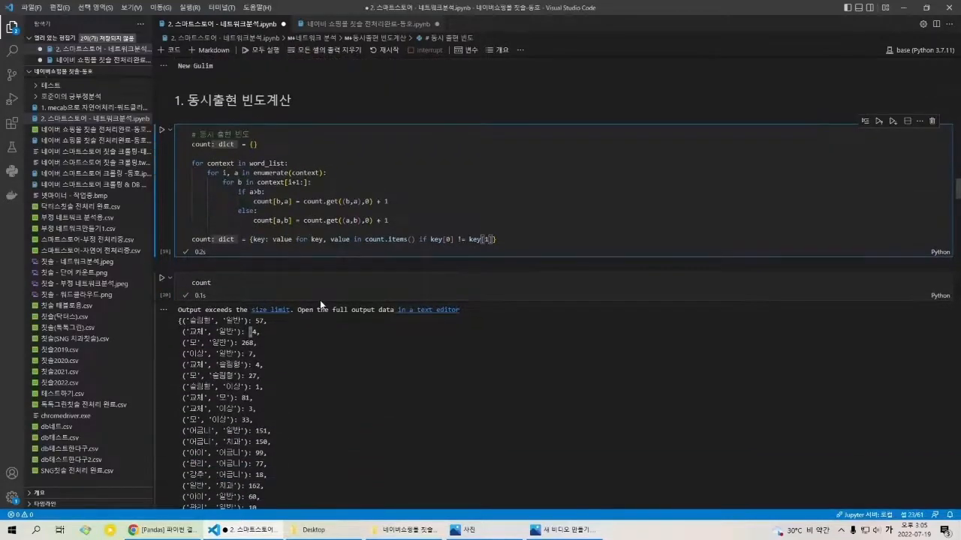
{"action": "mouse_move", "coordinate": [433, 261]}
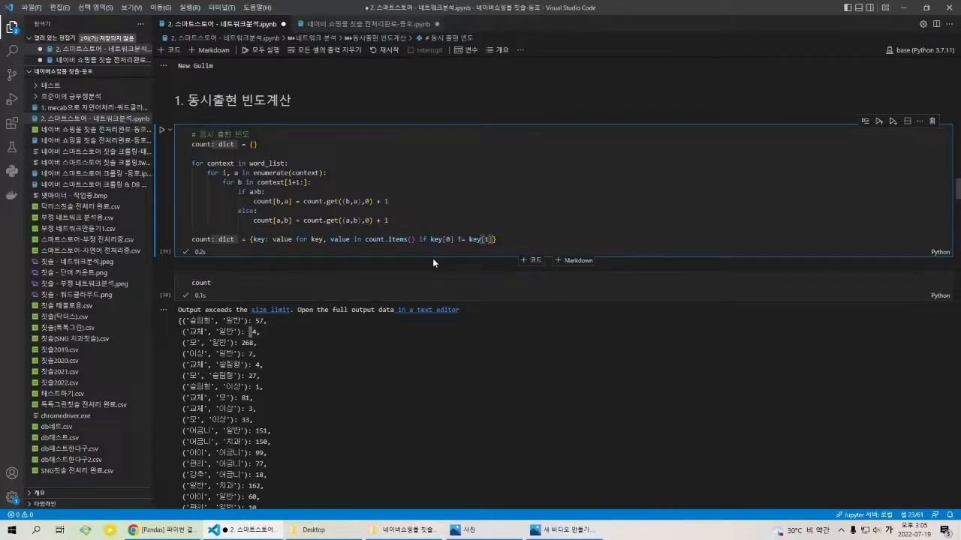
{"action": "scroll", "coordinate": [394, 266], "scroll_direction": "down", "scroll_amount": 2}
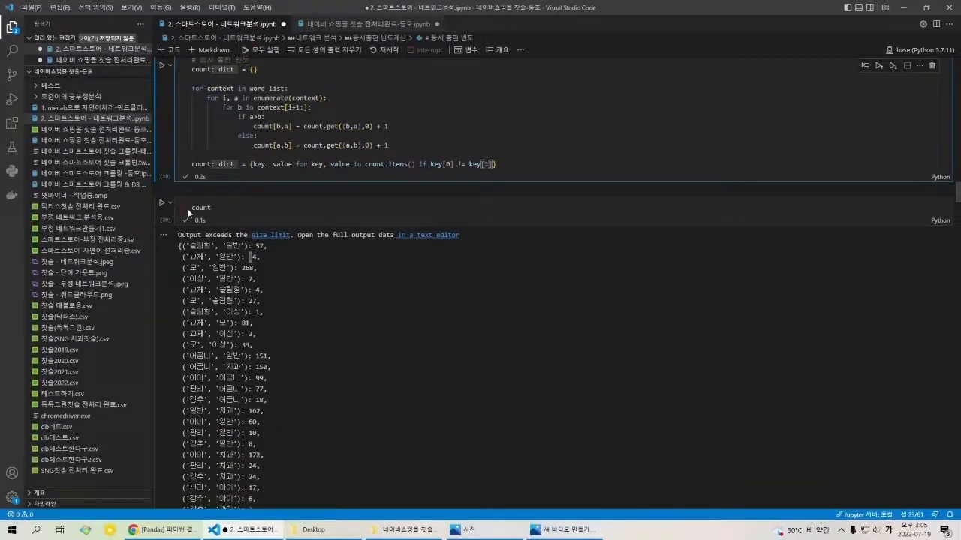
{"action": "left_click", "coordinate": [188, 211]}
{"action": "key", "text": "shift+Return"}
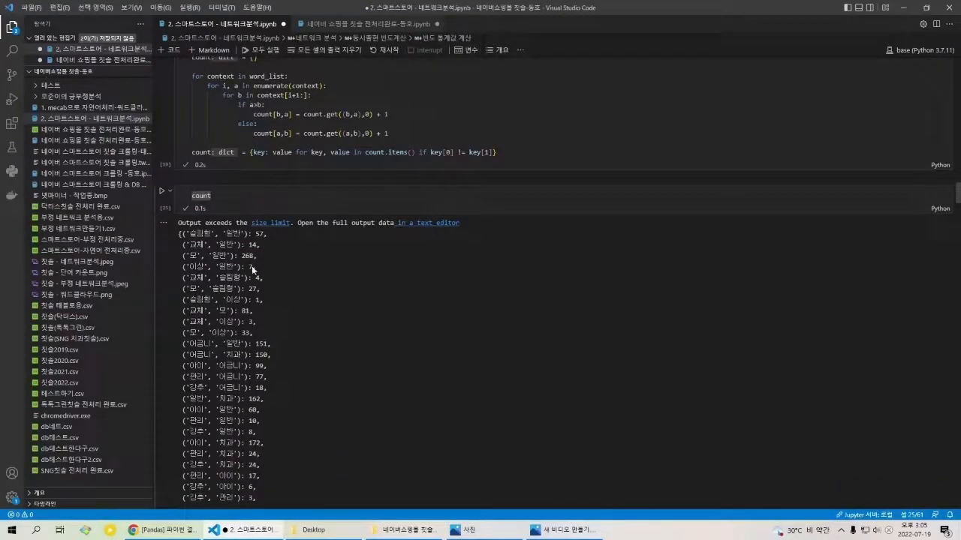
Step: Review the count output through its last word pairs, highlighting the frequency values
{"action": "scroll", "coordinate": [253, 269], "scroll_direction": "down", "scroll_amount": 1}
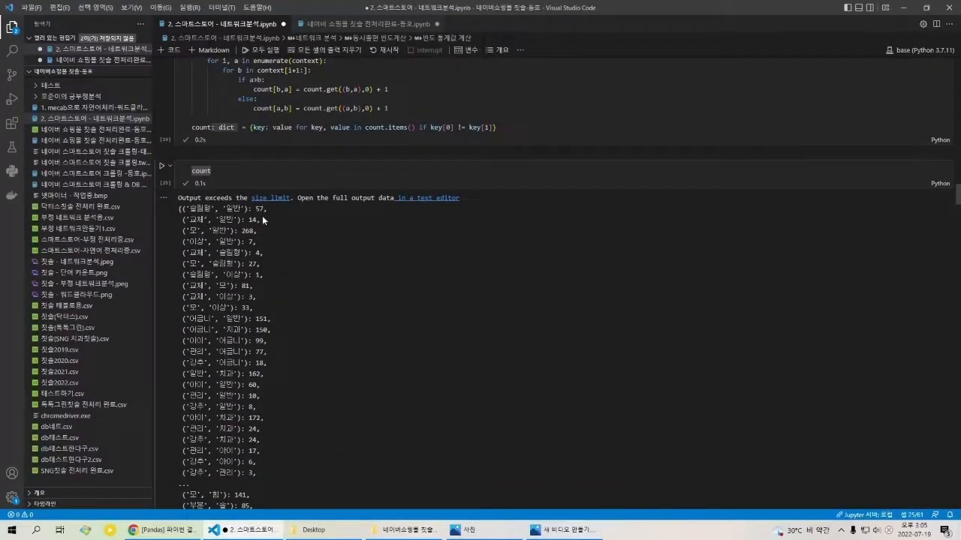
{"action": "scroll", "coordinate": [259, 217], "scroll_direction": "down", "scroll_amount": 2}
{"action": "scroll", "coordinate": [258, 217], "scroll_direction": "down", "scroll_amount": 6}
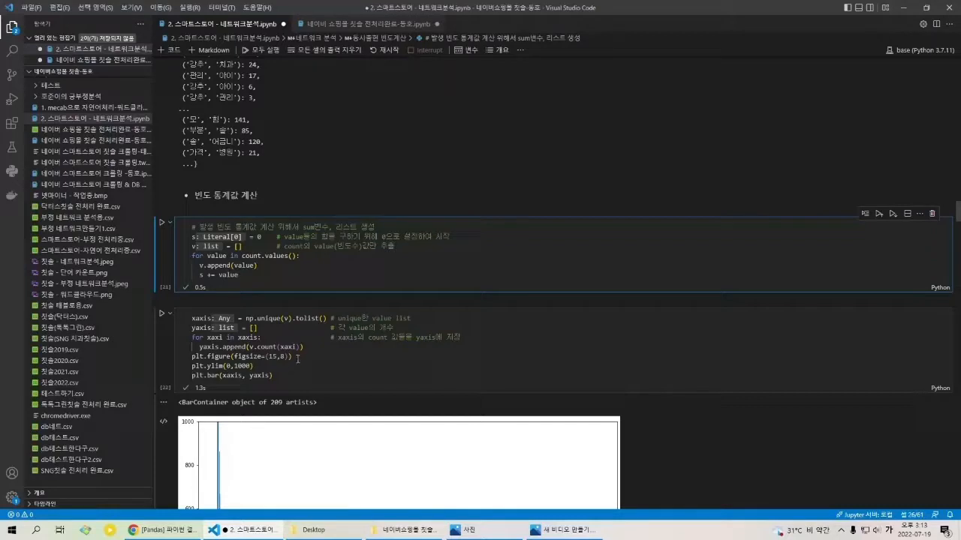
{"action": "mouse_move", "coordinate": [256, 154]}
{"action": "left_mouse_down"}
{"action": "mouse_move", "coordinate": [210, 100]}
{"action": "mouse_move", "coordinate": [269, 155]}
{"action": "left_mouse_up"}
{"action": "left_click", "coordinate": [217, 102]}
{"action": "left_click", "coordinate": [269, 156]}
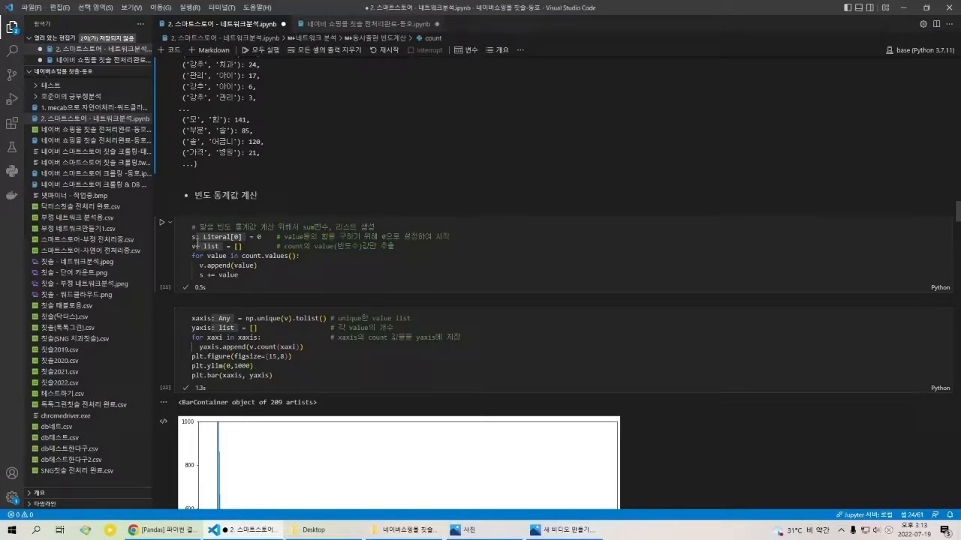
Step: Examine the 빈도 통계값 계산 cell, highlighting the sum variable s, the list v and a sample frequency value from the count output
{"action": "left_click_drag", "start_coordinate": [192, 237], "coordinate": [274, 246]}
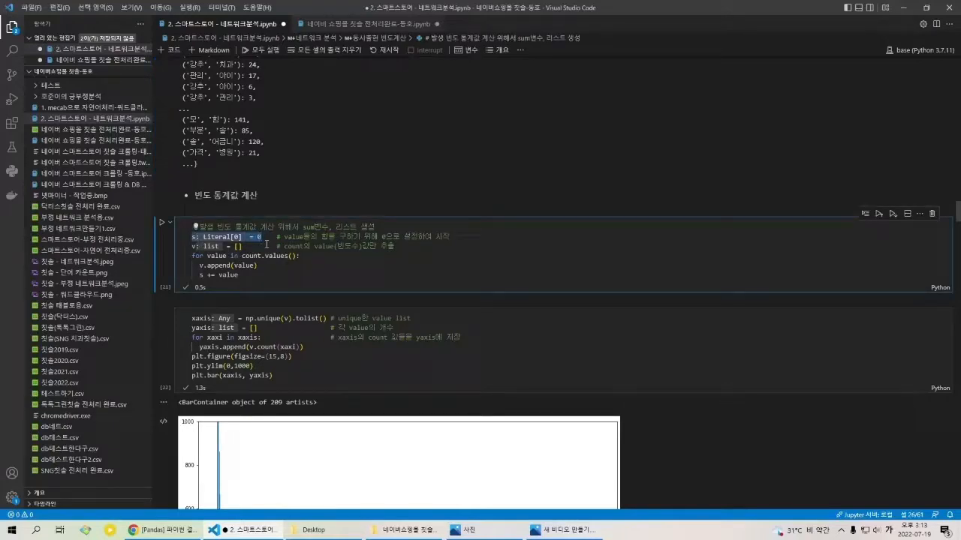
{"action": "left_click", "coordinate": [266, 244]}
{"action": "left_click_drag", "start_coordinate": [263, 239], "coordinate": [192, 239]}
{"action": "left_click", "coordinate": [249, 250]}
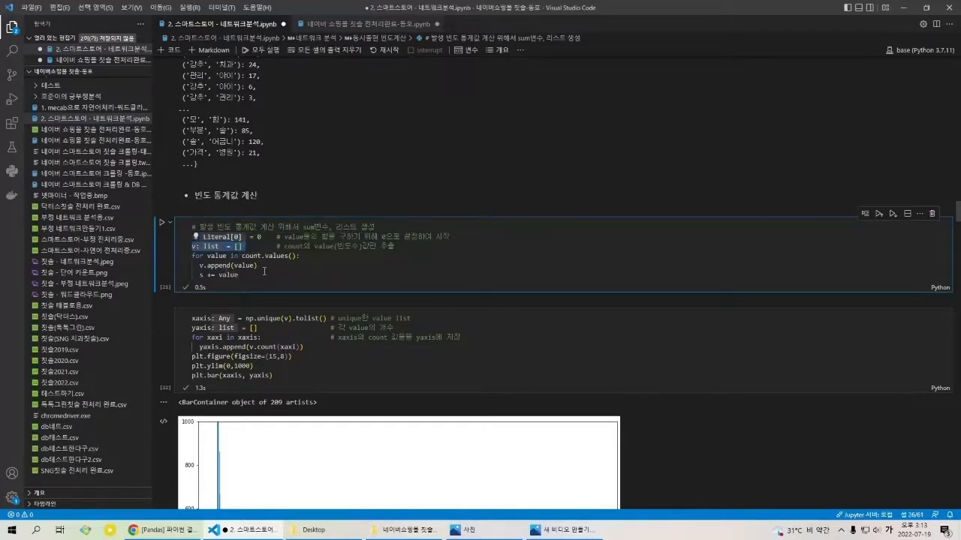
{"action": "double_click", "coordinate": [240, 121]}
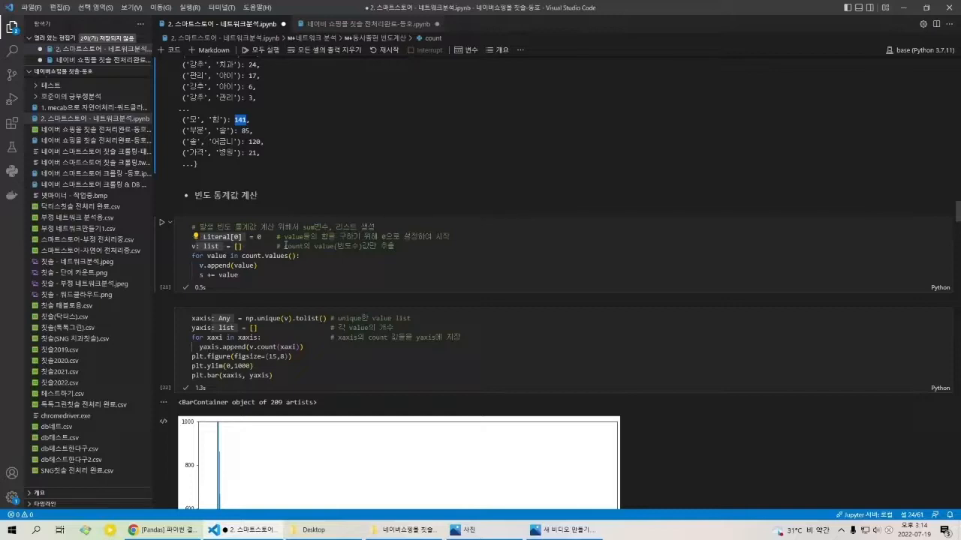
{"action": "scroll", "coordinate": [286, 245], "scroll_direction": "down", "scroll_amount": 4}
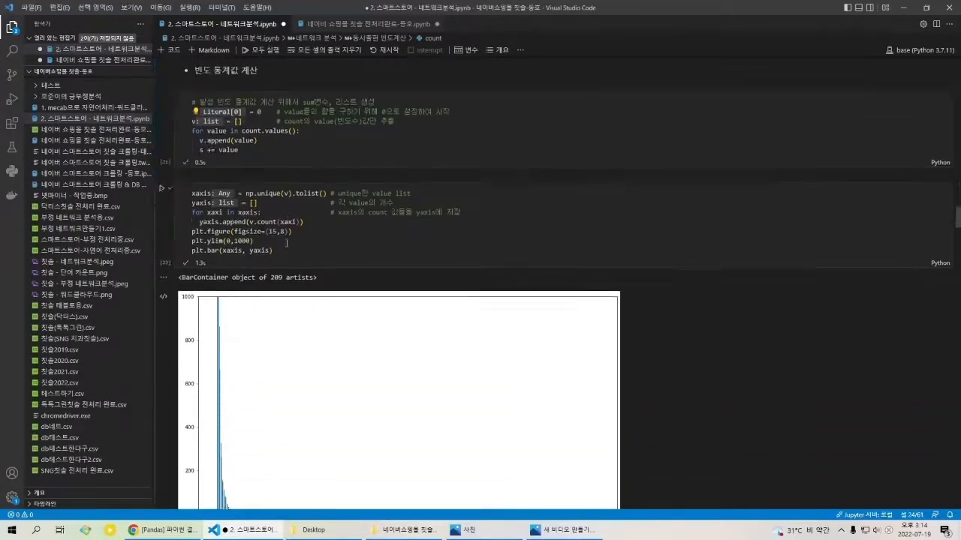
Step: Examine the xaxis/yaxis plotting cell, highlighting its code and the unique value list comment, and review the frequency bar chart
{"action": "left_click_drag", "start_coordinate": [296, 204], "coordinate": [192, 146]}
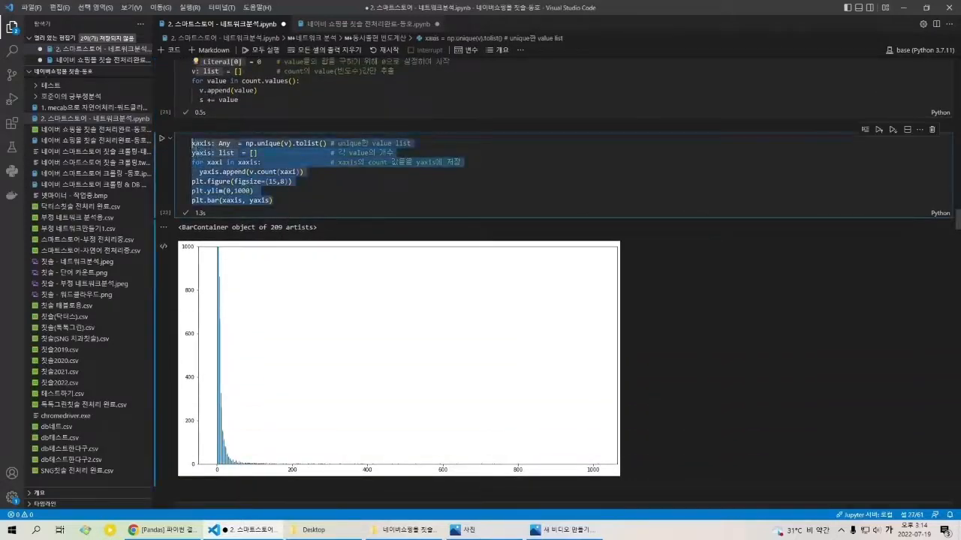
{"action": "left_click", "coordinate": [321, 192]}
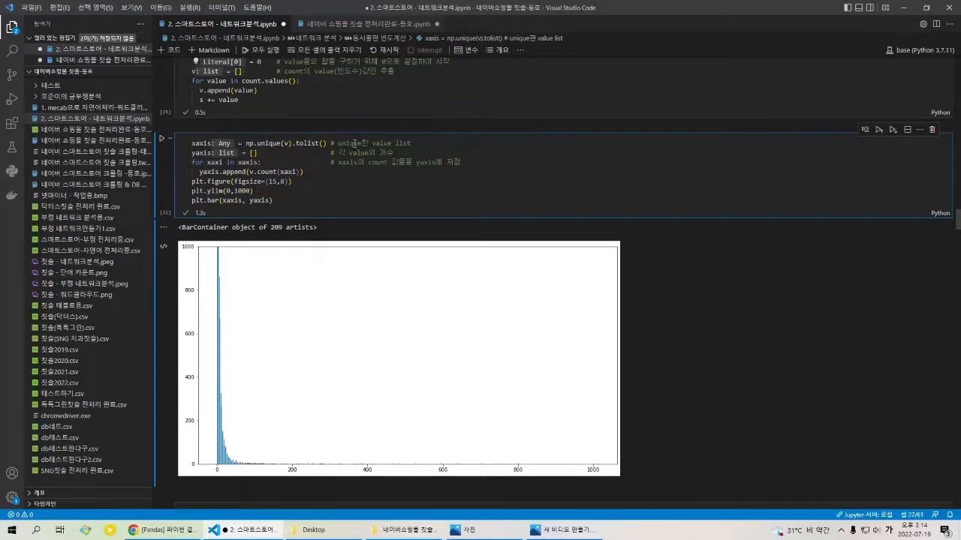
{"action": "mouse_move", "coordinate": [334, 147]}
{"action": "left_mouse_down"}
{"action": "mouse_move", "coordinate": [415, 150]}
{"action": "mouse_move", "coordinate": [337, 148]}
{"action": "left_mouse_up"}
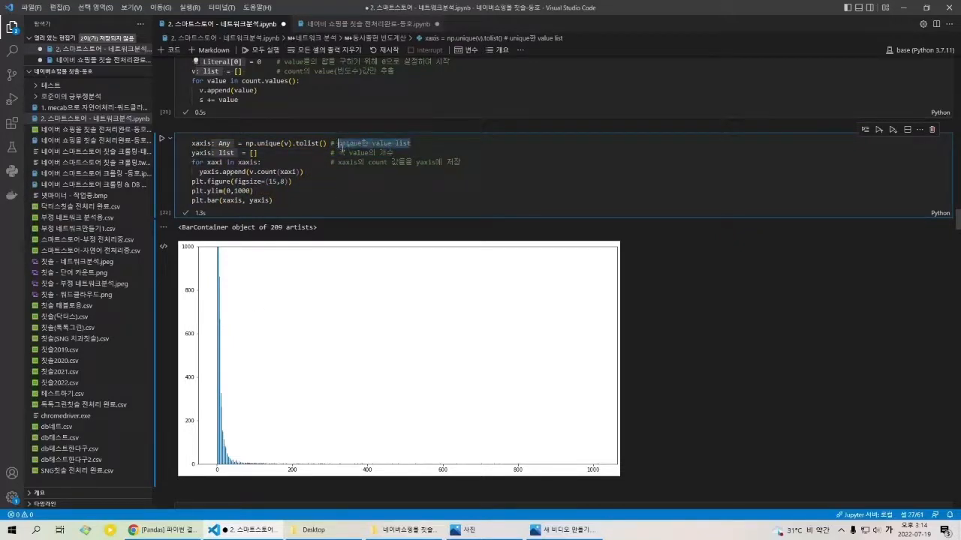
{"action": "left_click", "coordinate": [337, 148]}
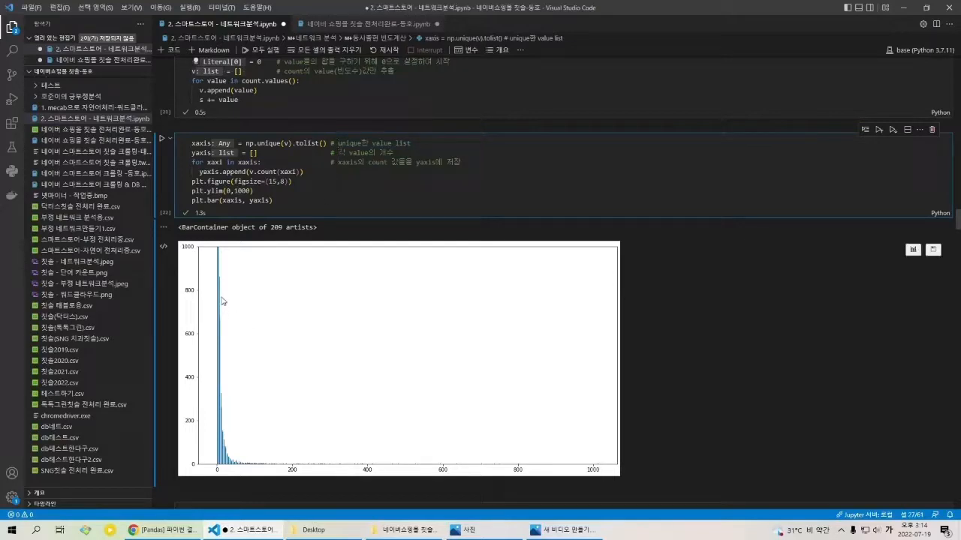
{"action": "scroll", "coordinate": [223, 299], "scroll_direction": "down", "scroll_amount": 1}
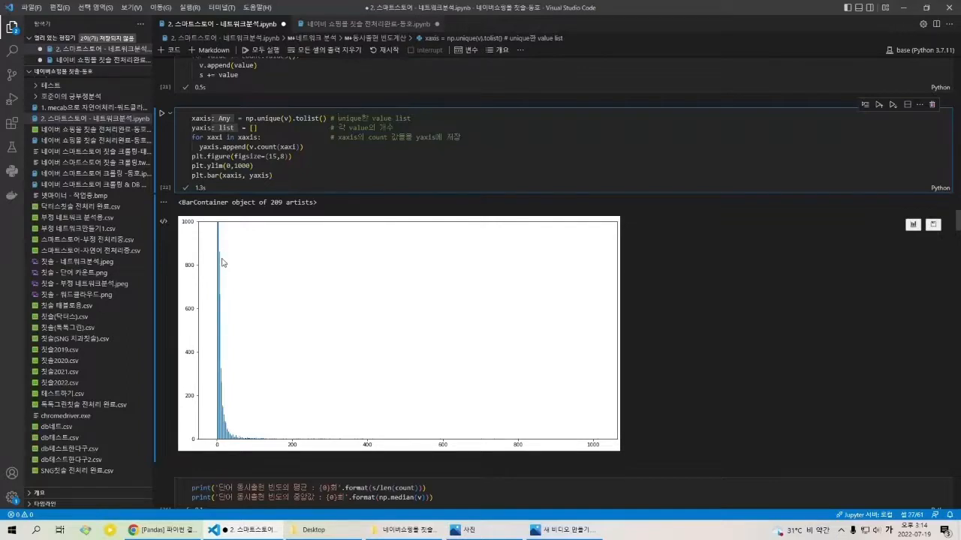
{"action": "scroll", "coordinate": [248, 277], "scroll_direction": "down", "scroll_amount": 2}
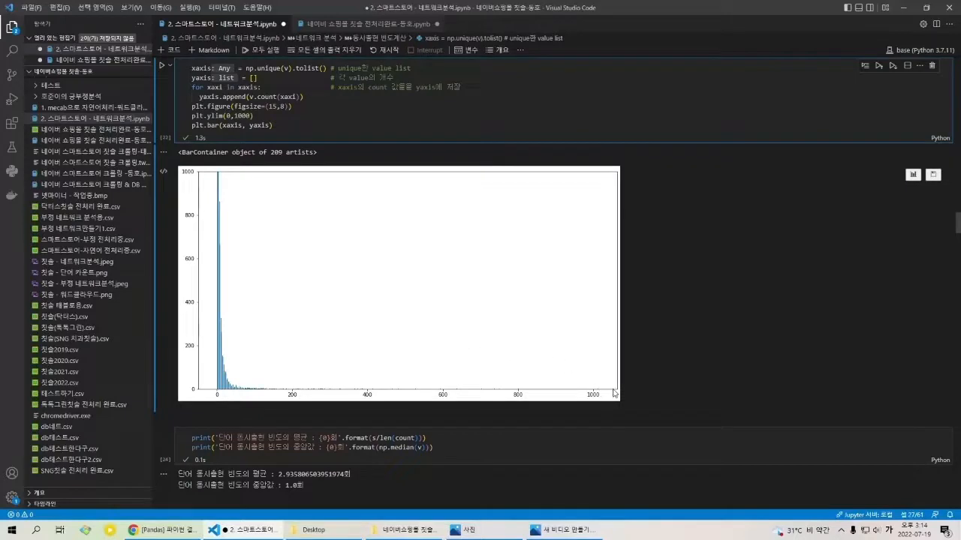
Step: Examine the cell that prints the mean and median word co-occurrence frequency, highlighting its label text
{"action": "scroll", "coordinate": [246, 372], "scroll_direction": "down", "scroll_amount": 1}
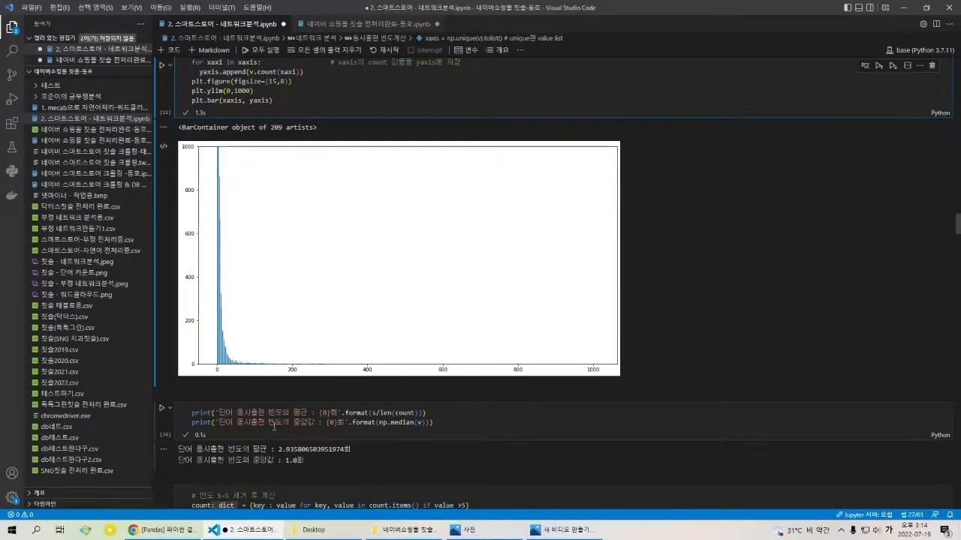
{"action": "left_click_drag", "start_coordinate": [251, 423], "coordinate": [217, 413]}
{"action": "left_click", "coordinate": [342, 424]}
{"action": "left_click", "coordinate": [219, 413]}
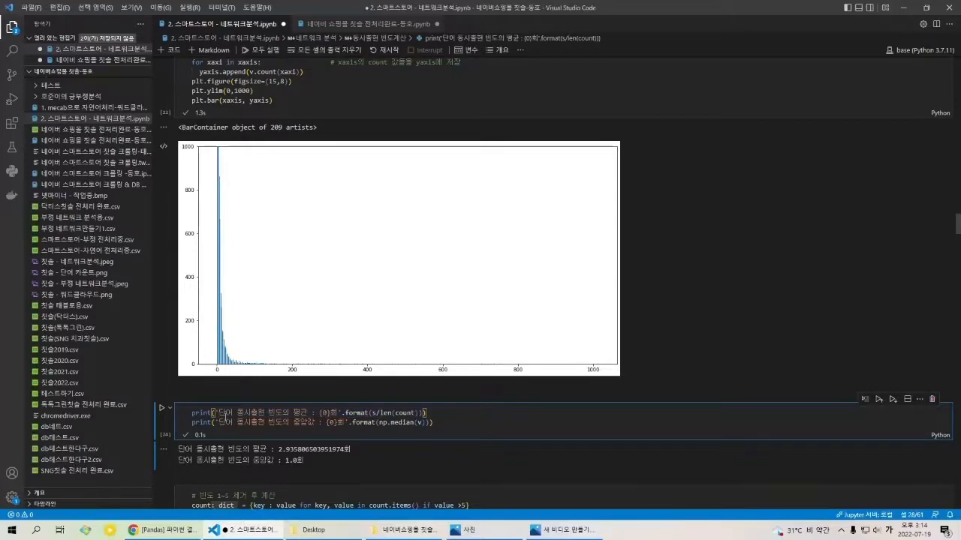
Step: Review sample word pairs in the count output, highlighting ('슬림형', '일반'), ('교체', '슬림형') and ('슬림형', '이상') with their frequencies
{"action": "scroll", "coordinate": [295, 347], "scroll_direction": "up", "scroll_amount": 10}
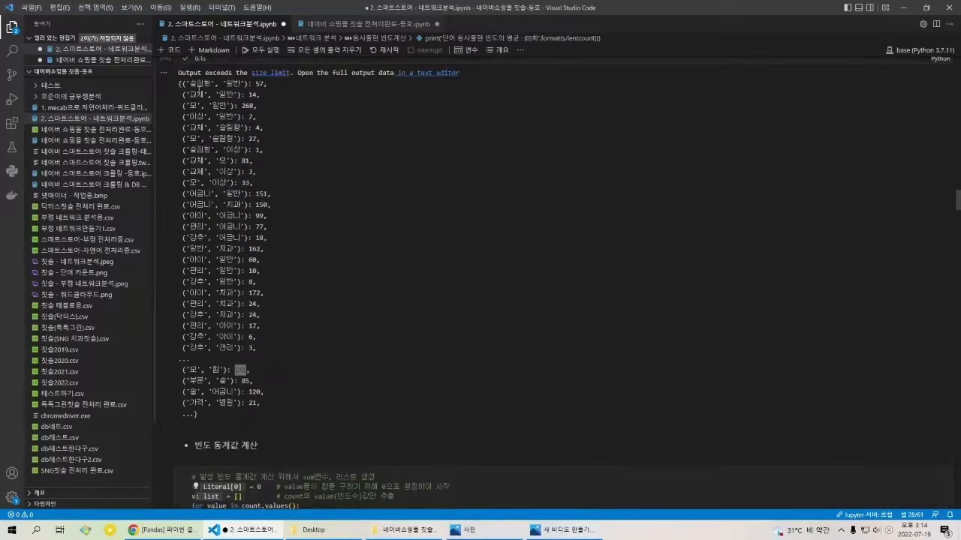
{"action": "left_click_drag", "start_coordinate": [189, 85], "coordinate": [242, 86]}
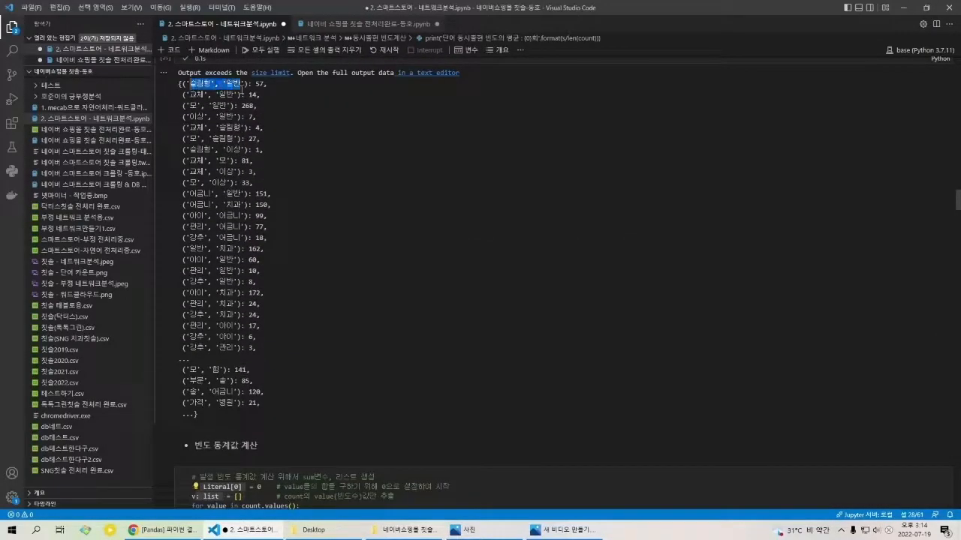
{"action": "left_click", "coordinate": [255, 88]}
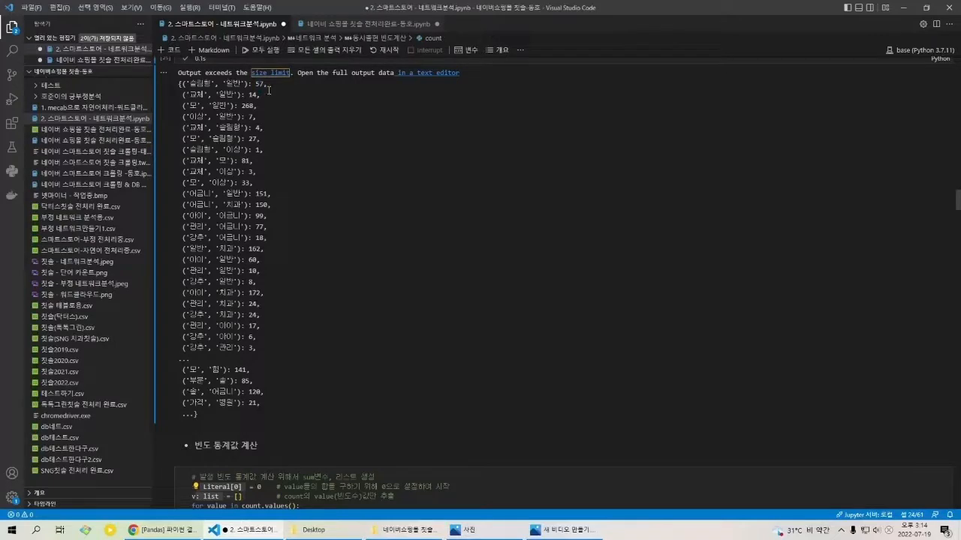
{"action": "left_click_drag", "start_coordinate": [188, 130], "coordinate": [252, 129]}
{"action": "left_click", "coordinate": [260, 131]}
{"action": "left_click", "coordinate": [256, 131]}
{"action": "left_click_drag", "start_coordinate": [189, 149], "coordinate": [256, 151]}
{"action": "left_click", "coordinate": [261, 153]}
{"action": "scroll", "coordinate": [272, 193], "scroll_direction": "down", "scroll_amount": 1}
{"action": "scroll", "coordinate": [271, 184], "scroll_direction": "down", "scroll_amount": 10}
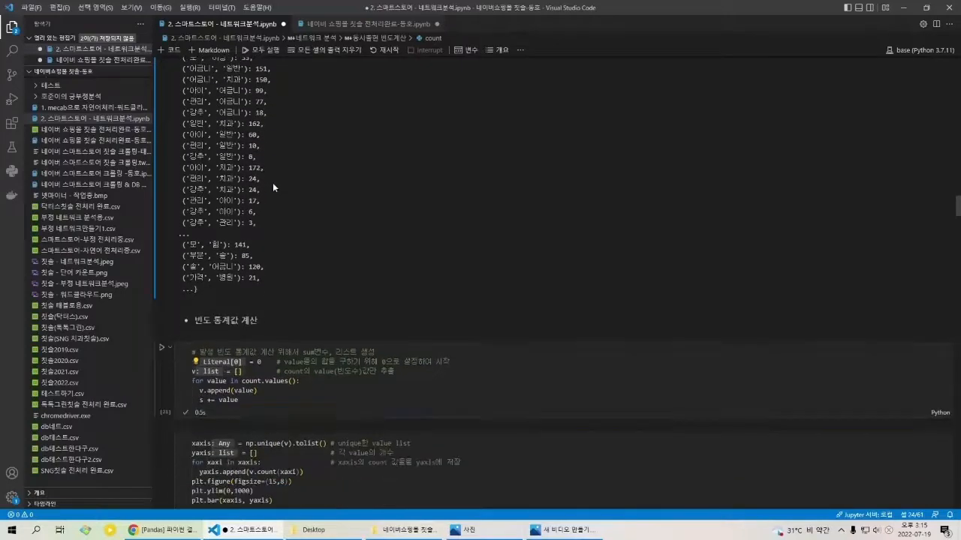
Step: Revisit the bar chart and highlight the full code of the 빈도 통계값 계산 cell and the plotting cell
{"action": "scroll", "coordinate": [270, 201], "scroll_direction": "down", "scroll_amount": 1}
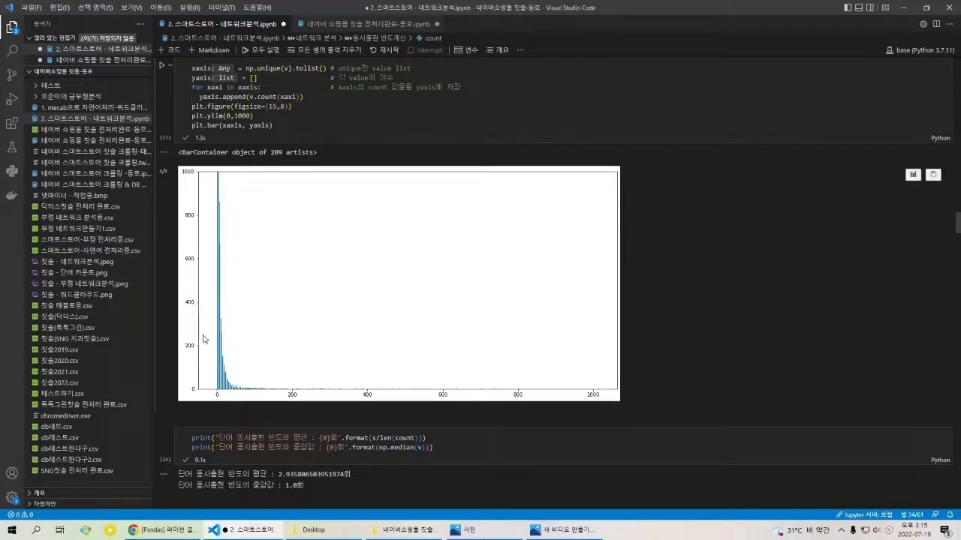
{"action": "scroll", "coordinate": [229, 192], "scroll_direction": "up", "scroll_amount": 3}
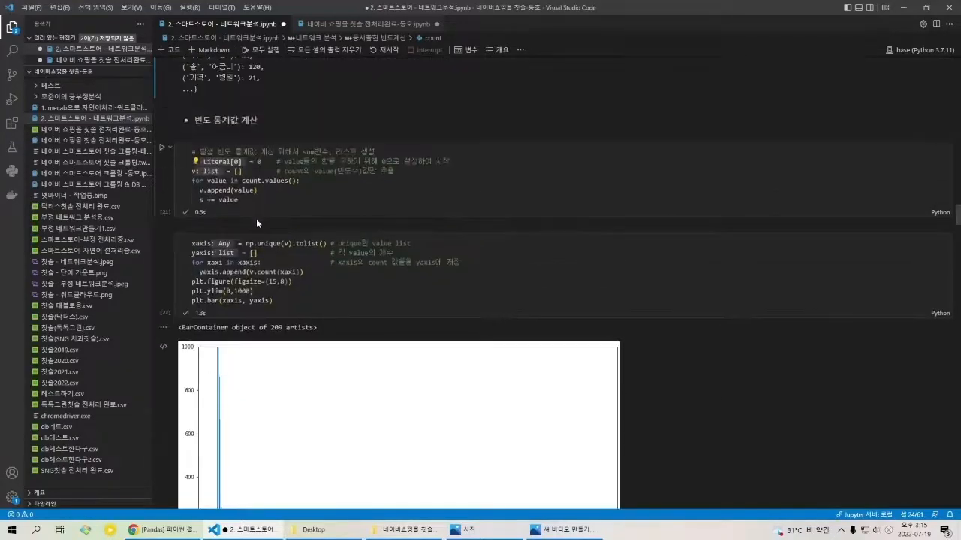
{"action": "left_click_drag", "start_coordinate": [238, 200], "coordinate": [174, 146]}
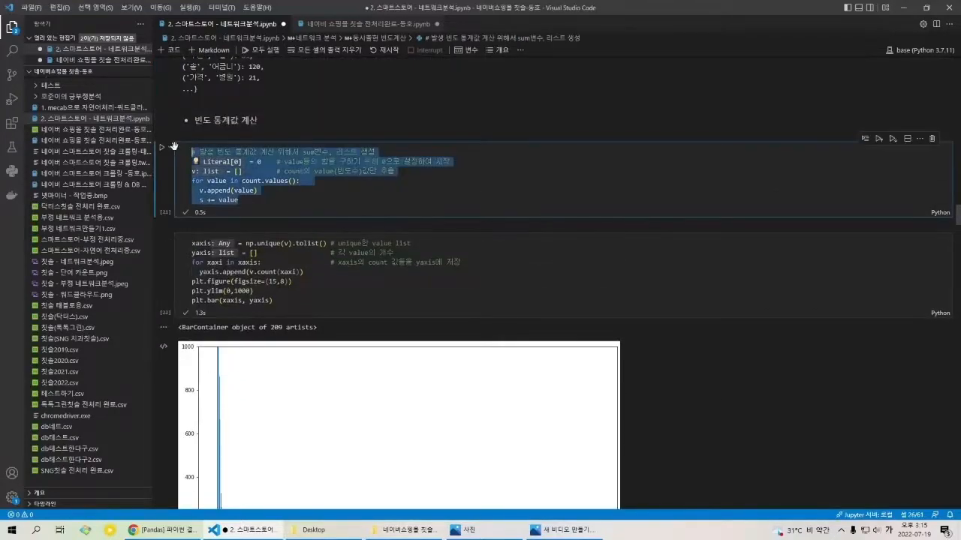
{"action": "left_click", "coordinate": [359, 310]}
{"action": "key", "text": "ctrl+a"}
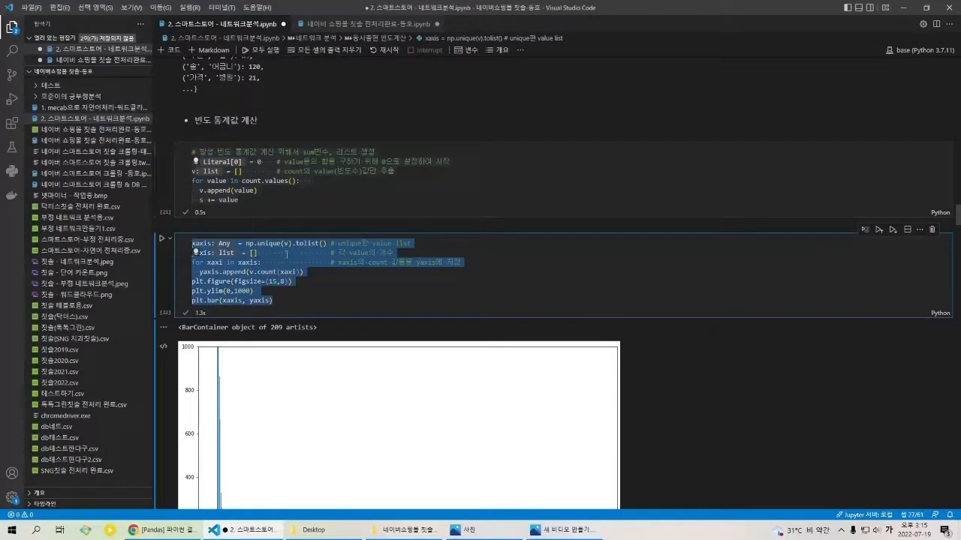
Step: Highlight the mean and median print statements below the chart and examine their printed results
{"action": "scroll", "coordinate": [293, 255], "scroll_direction": "down", "scroll_amount": 10}
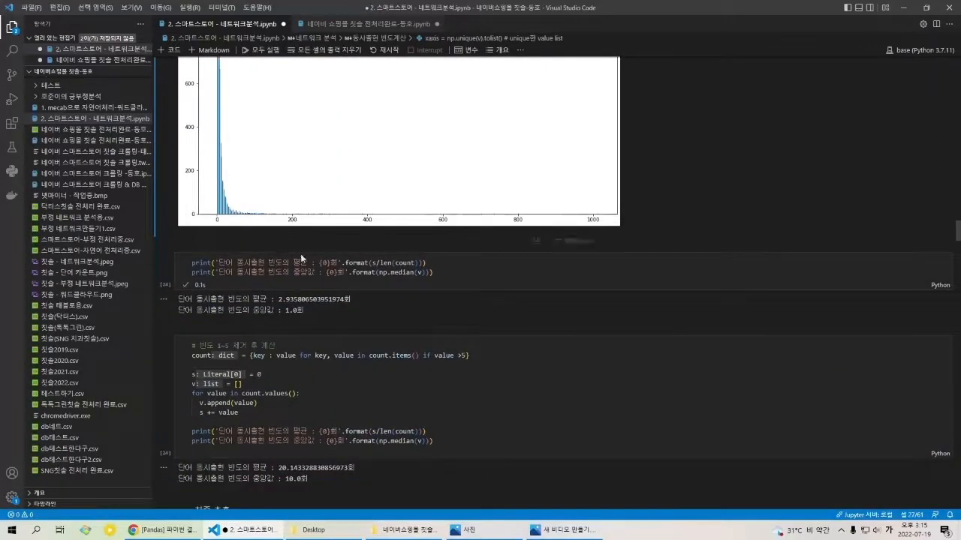
{"action": "scroll", "coordinate": [301, 258], "scroll_direction": "down", "scroll_amount": 1}
{"action": "left_click", "coordinate": [301, 217]}
{"action": "key", "text": "ctrl+a"}
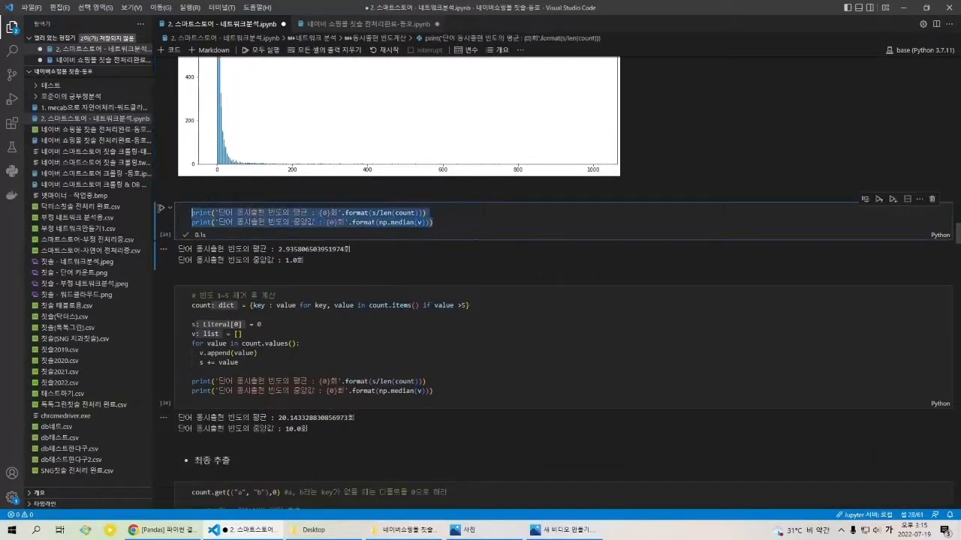
{"action": "left_click", "coordinate": [372, 222]}
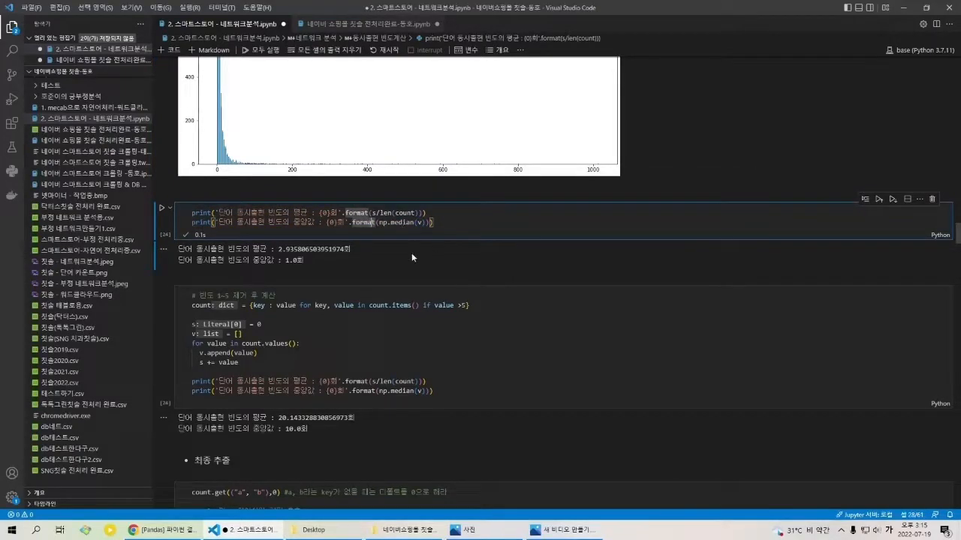
{"action": "left_click_drag", "start_coordinate": [350, 257], "coordinate": [237, 252]}
{"action": "left_click", "coordinate": [277, 257]}
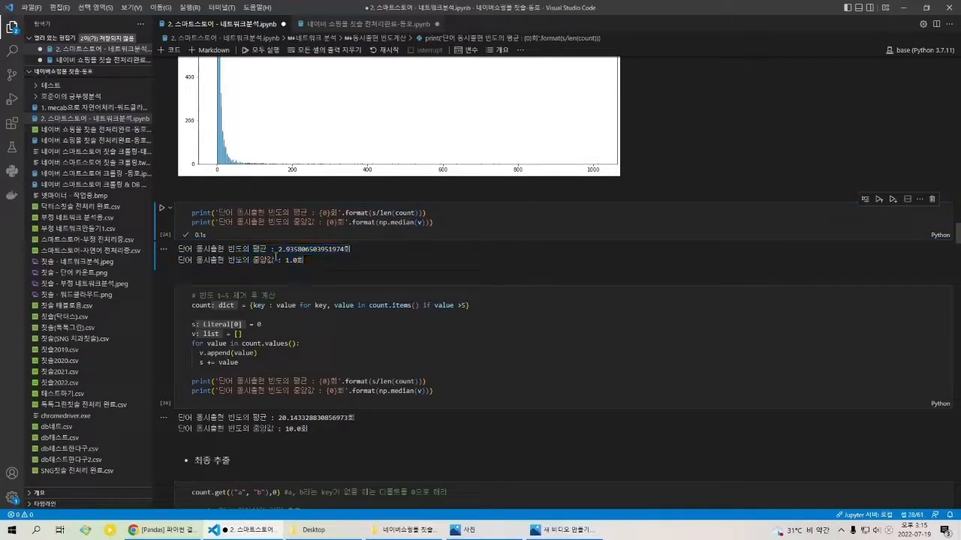
Step: Examine the value >5 filter in the 빈도 1~5 제거 후 계산 cell and compare it with the key[0] != key[1] filter
{"action": "left_click_drag", "start_coordinate": [199, 295], "coordinate": [281, 299]}
{"action": "left_click", "coordinate": [280, 299]}
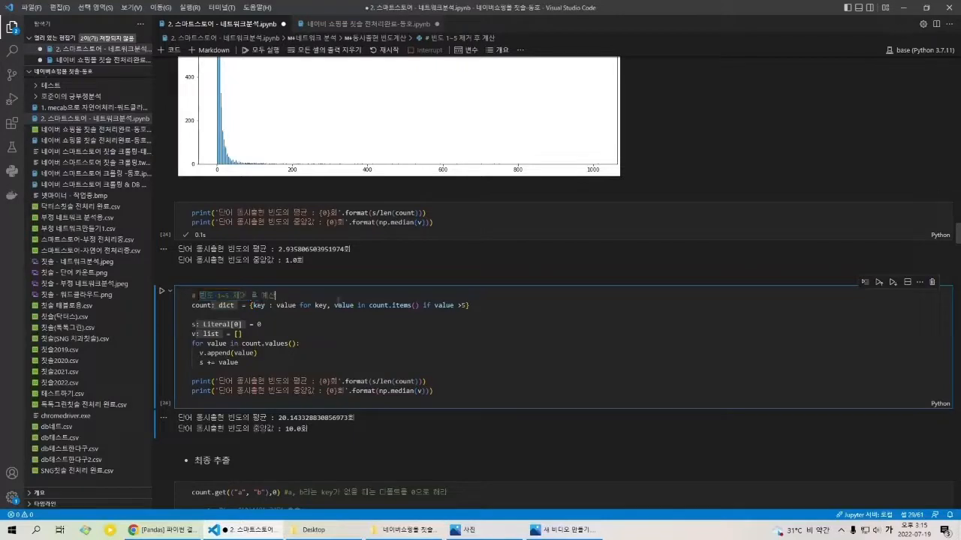
{"action": "left_click", "coordinate": [388, 306]}
{"action": "left_click_drag", "start_coordinate": [469, 306], "coordinate": [201, 306]}
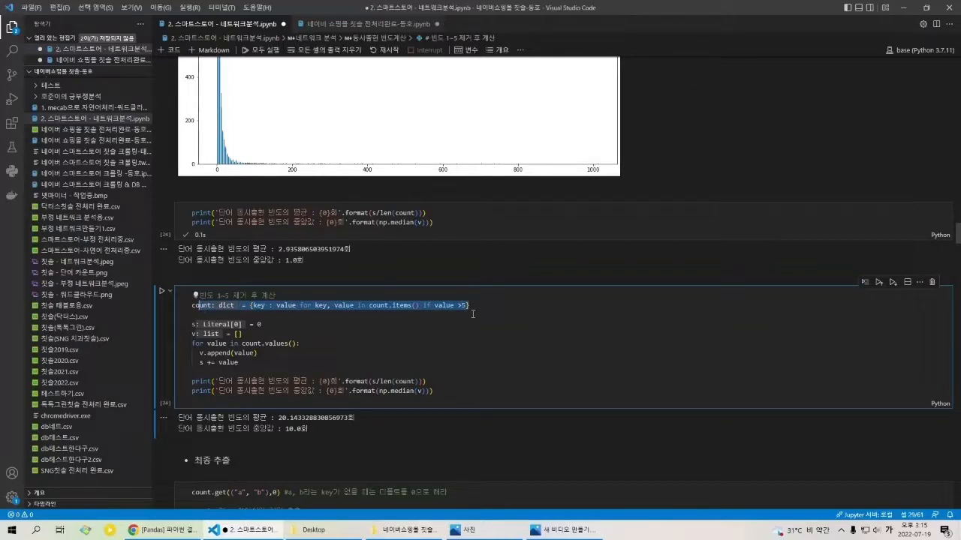
{"action": "scroll", "coordinate": [470, 312], "scroll_direction": "up", "scroll_amount": 15}
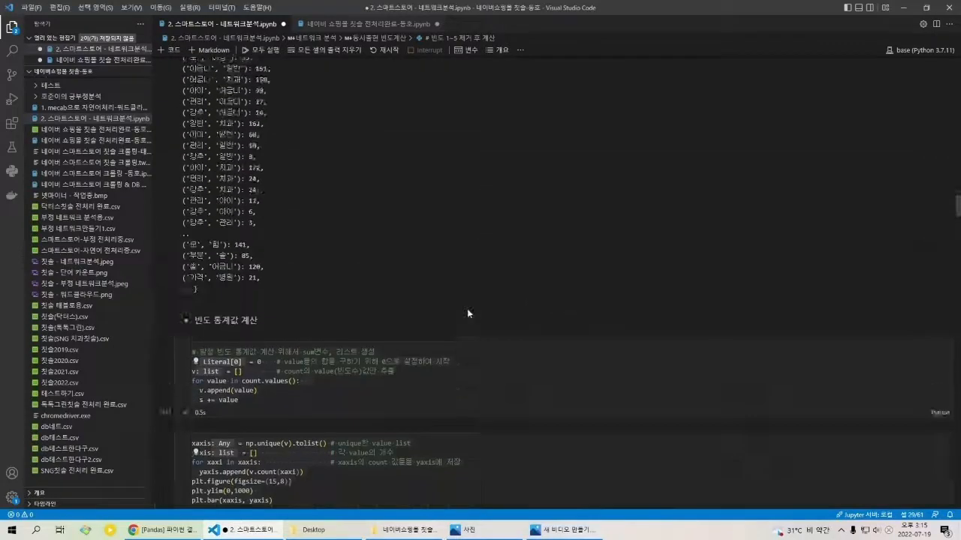
{"action": "scroll", "coordinate": [467, 308], "scroll_direction": "up", "scroll_amount": 3}
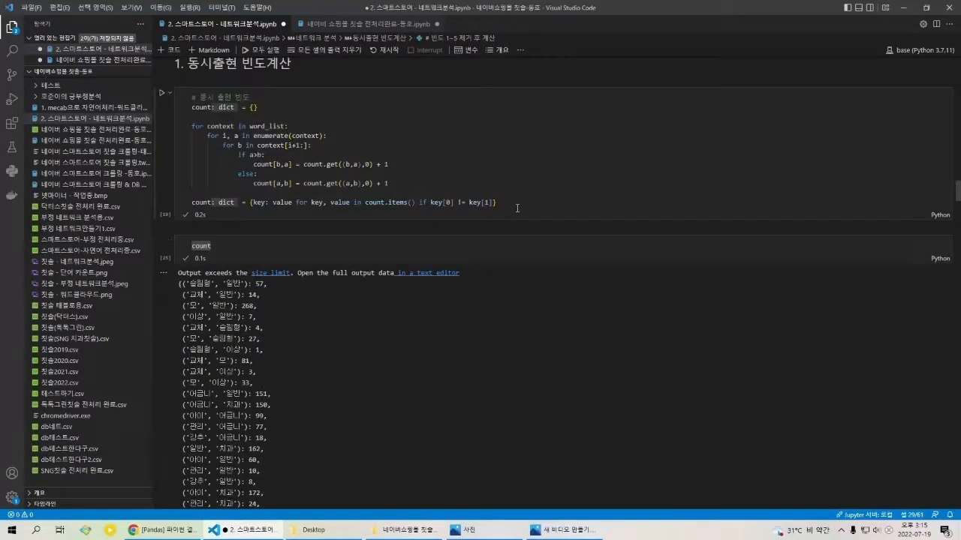
{"action": "left_click_drag", "start_coordinate": [340, 208], "coordinate": [192, 203]}
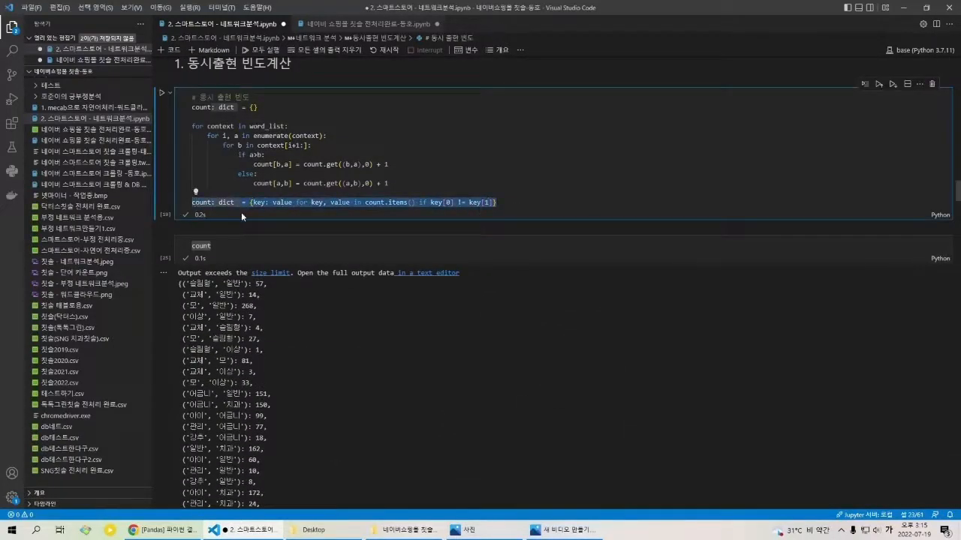
{"action": "scroll", "coordinate": [383, 218], "scroll_direction": "down", "scroll_amount": 15}
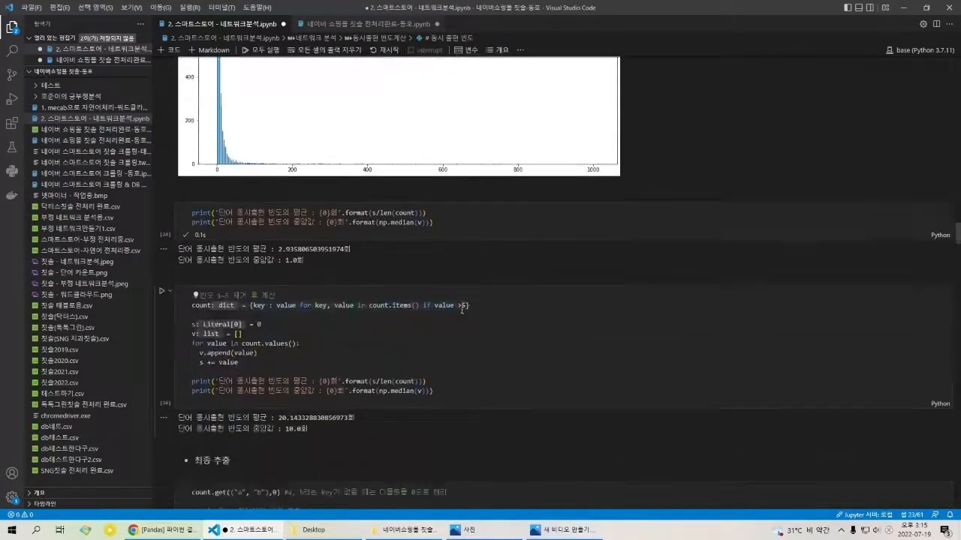
{"action": "left_click", "coordinate": [456, 307]}
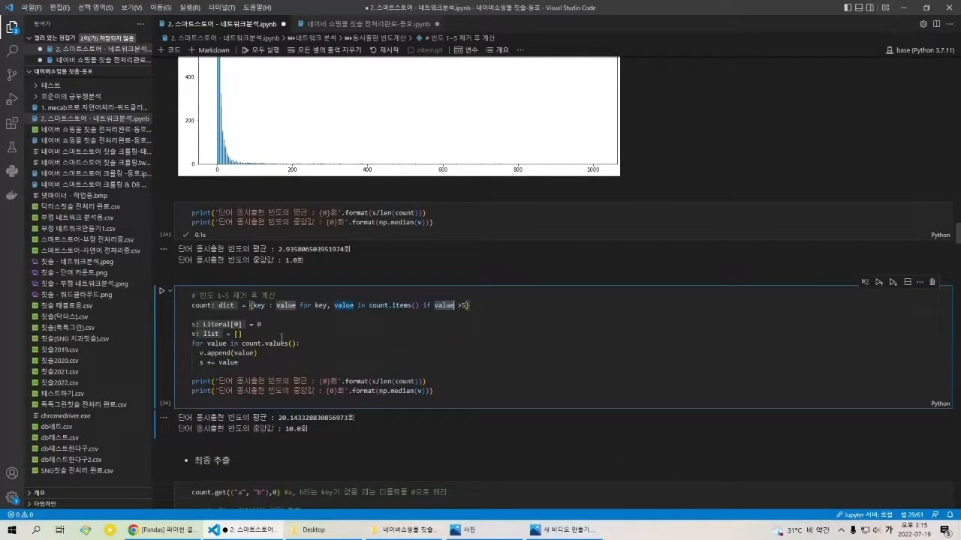
Step: Rerun the 빈도 1~5 제거 후 계산 cell to recompute the mean and median for pairs with frequency above 5
{"action": "left_click_drag", "start_coordinate": [280, 365], "coordinate": [188, 308]}
{"action": "left_click", "coordinate": [381, 357]}
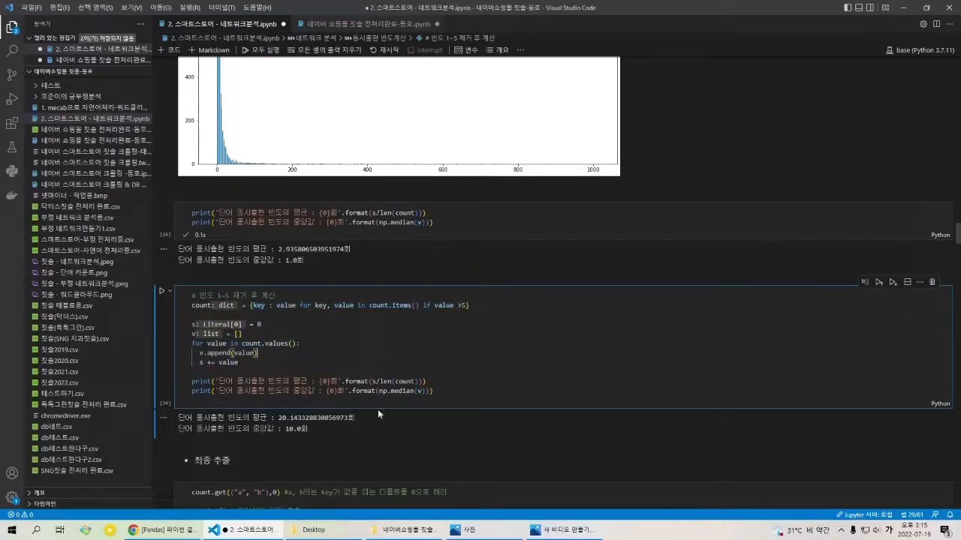
{"action": "key", "text": "shift+Return"}
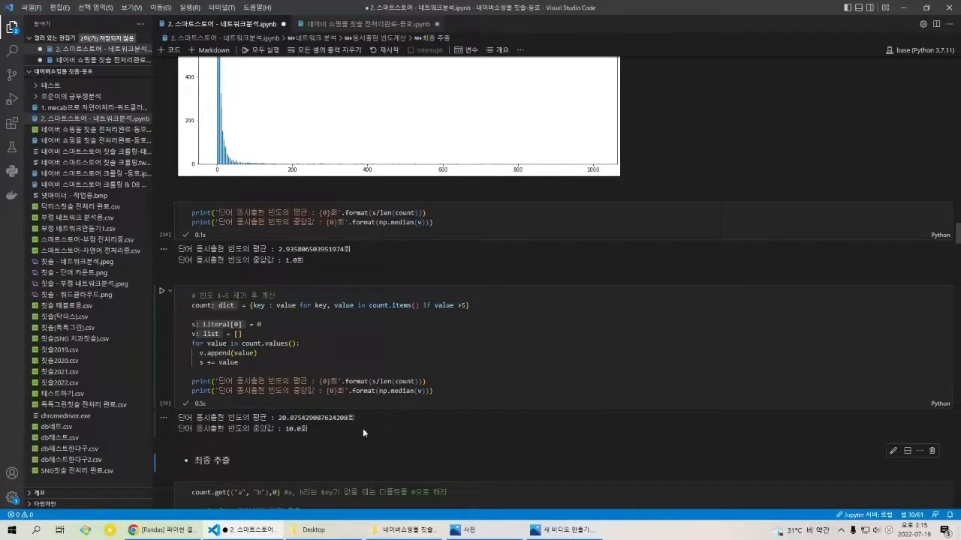
Step: Compare the recomputed mean and median with the unfiltered ones, and review the 최종 추출 cell's value >= 80 filter
{"action": "scroll", "coordinate": [405, 378], "scroll_direction": "down", "scroll_amount": 2}
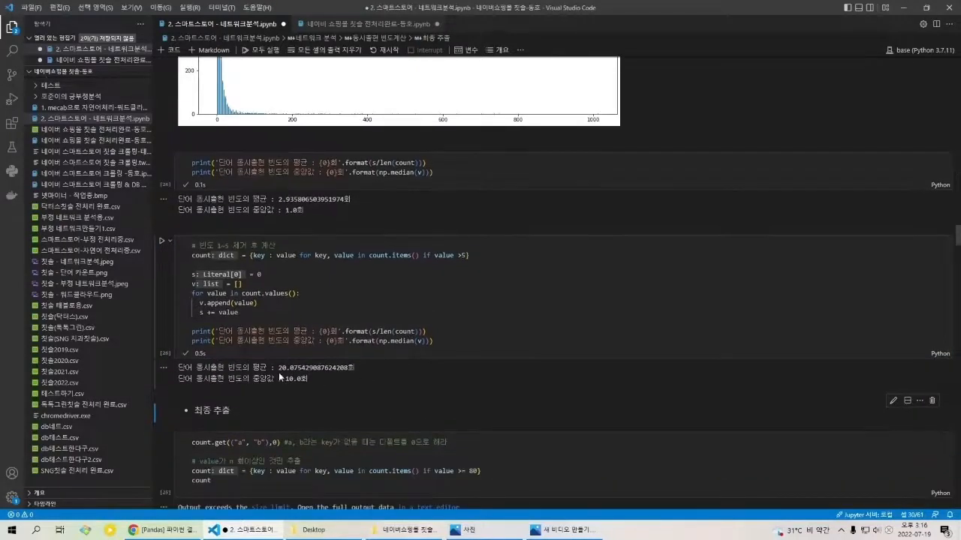
{"action": "mouse_move", "coordinate": [280, 373]}
{"action": "left_mouse_down"}
{"action": "mouse_move", "coordinate": [357, 376]}
{"action": "mouse_move", "coordinate": [278, 382]}
{"action": "left_mouse_up"}
{"action": "left_click", "coordinate": [357, 377]}
{"action": "left_click", "coordinate": [269, 383]}
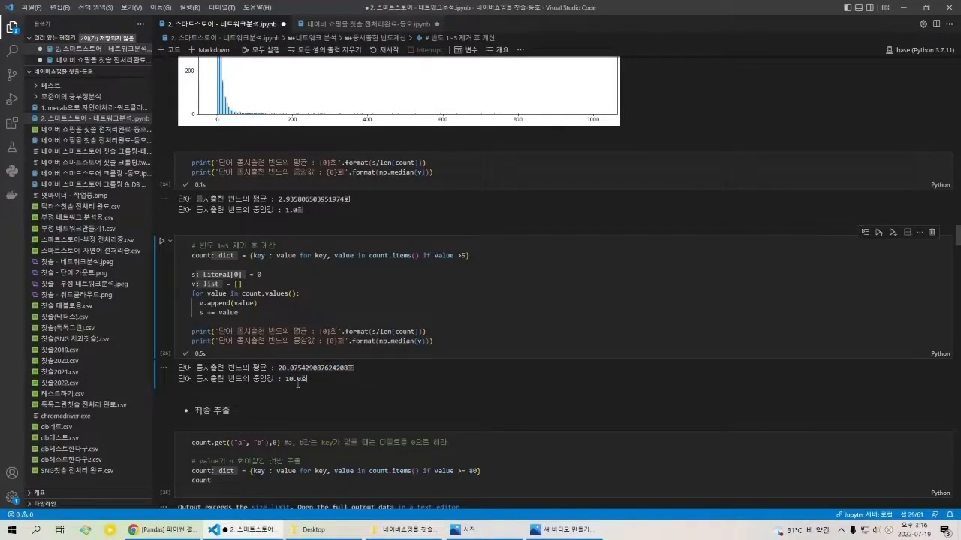
{"action": "scroll", "coordinate": [298, 384], "scroll_direction": "down", "scroll_amount": 1}
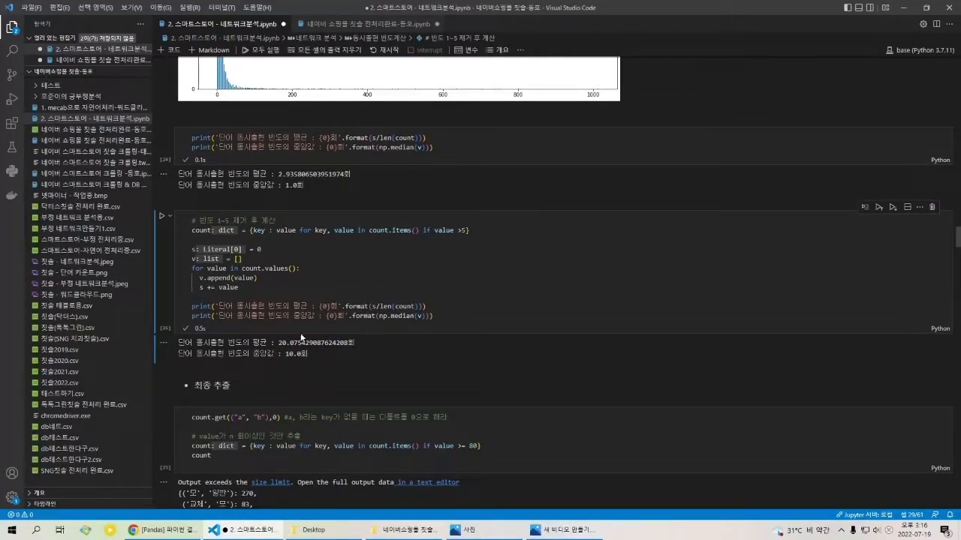
{"action": "scroll", "coordinate": [348, 378], "scroll_direction": "up", "scroll_amount": 3}
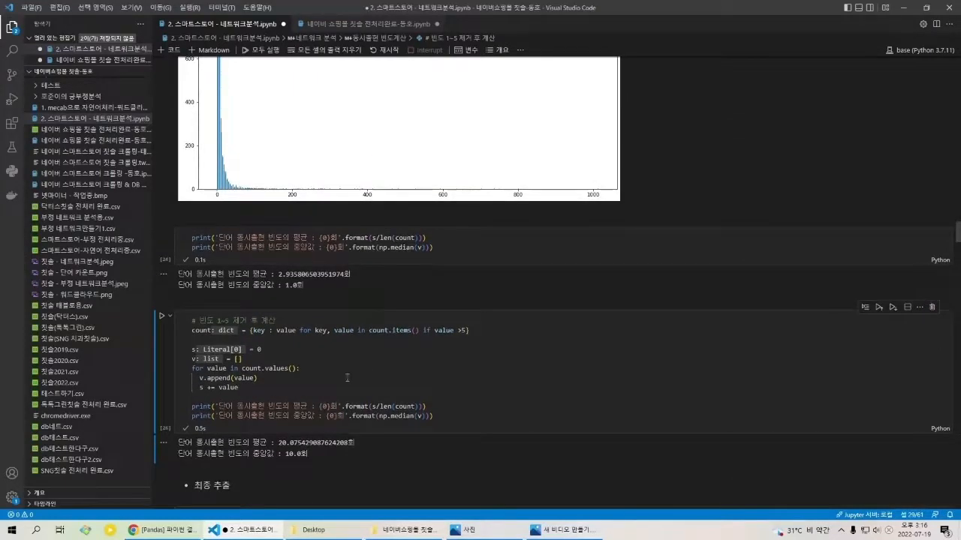
{"action": "scroll", "coordinate": [337, 391], "scroll_direction": "up", "scroll_amount": 4}
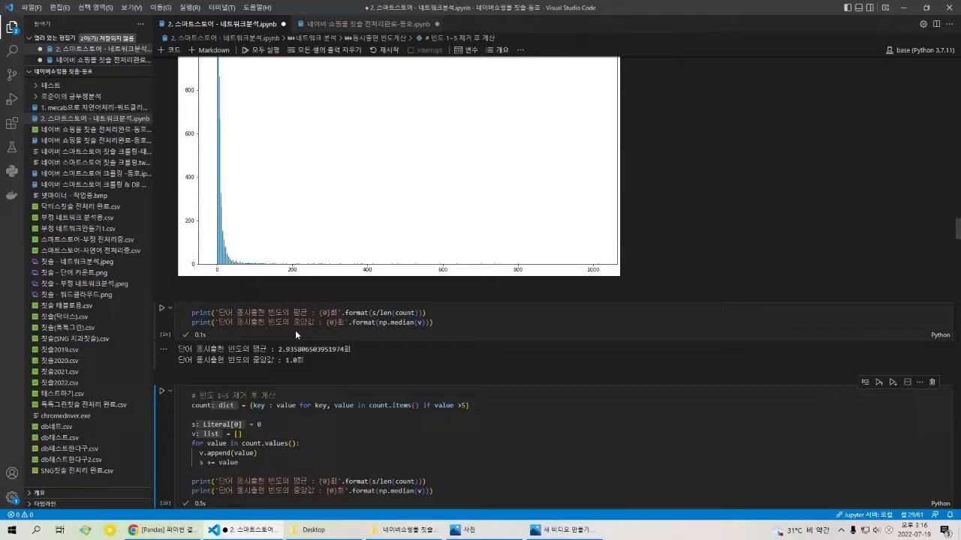
{"action": "scroll", "coordinate": [298, 333], "scroll_direction": "down", "scroll_amount": 10}
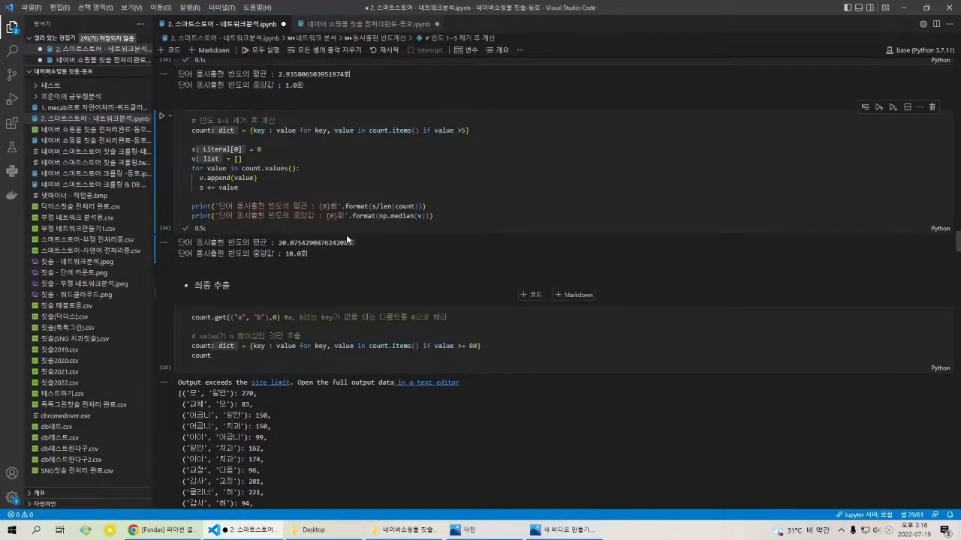
Step: Examine the dictionary comprehension in the 최종 추출 cell, focusing on count.items() and the threshold of 80
{"action": "left_click", "coordinate": [481, 347]}
{"action": "left_click", "coordinate": [500, 350]}
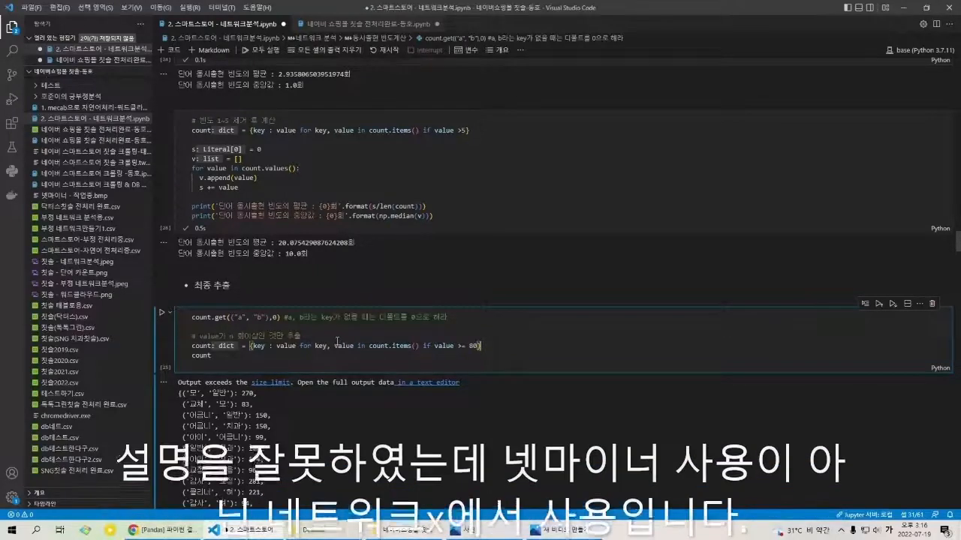
{"action": "left_click", "coordinate": [340, 336]}
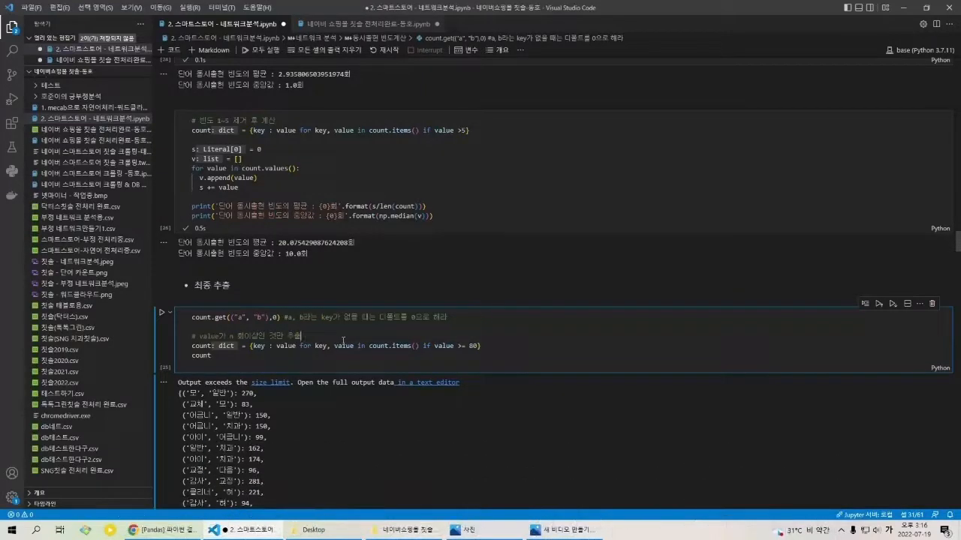
{"action": "scroll", "coordinate": [443, 334], "scroll_direction": "down", "scroll_amount": 1}
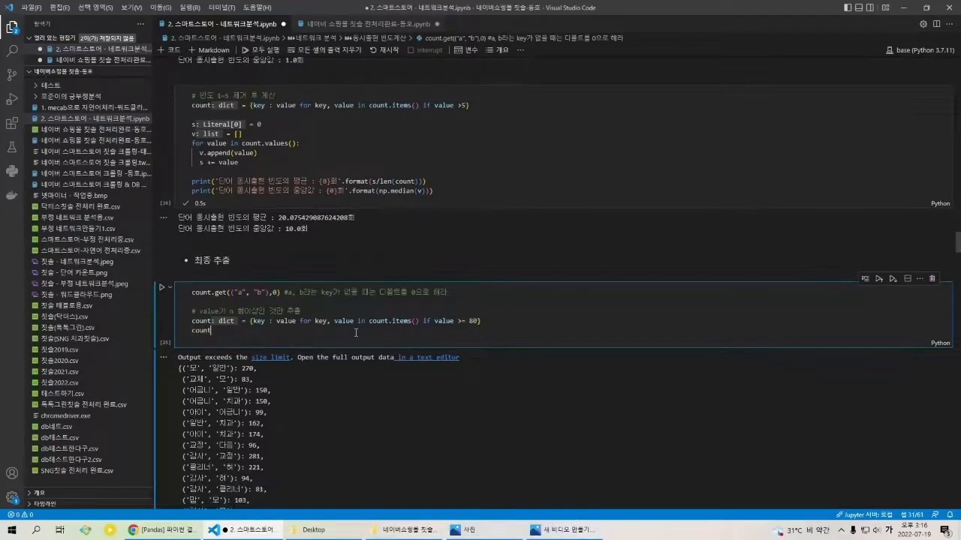
{"action": "left_click", "coordinate": [356, 333]}
{"action": "scroll", "coordinate": [387, 329], "scroll_direction": "down", "scroll_amount": 1}
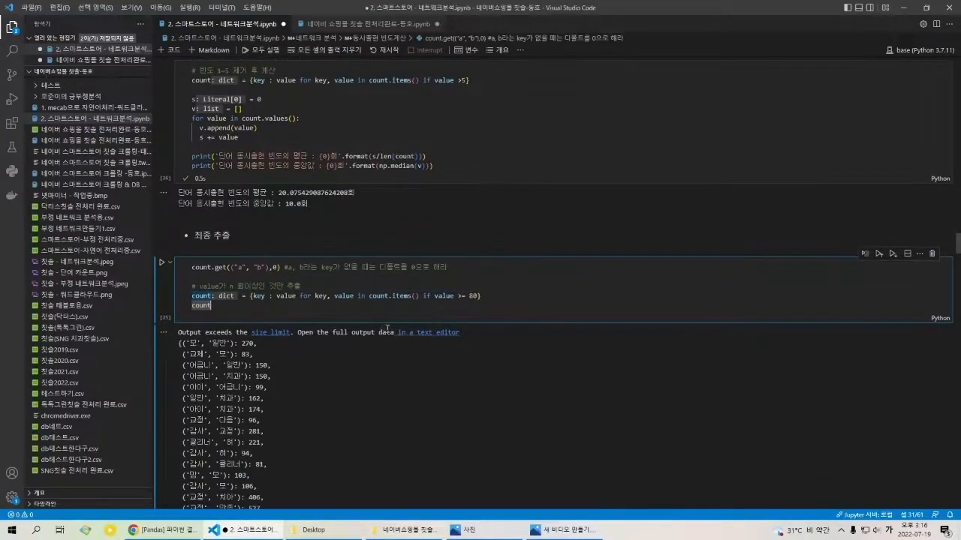
{"action": "scroll", "coordinate": [385, 328], "scroll_direction": "up", "scroll_amount": 1}
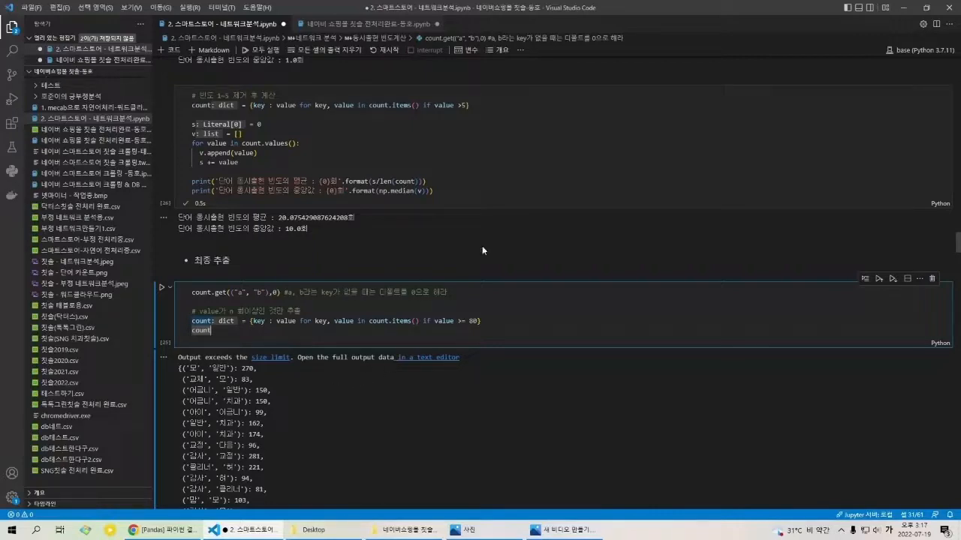
{"action": "left_click", "coordinate": [446, 323]}
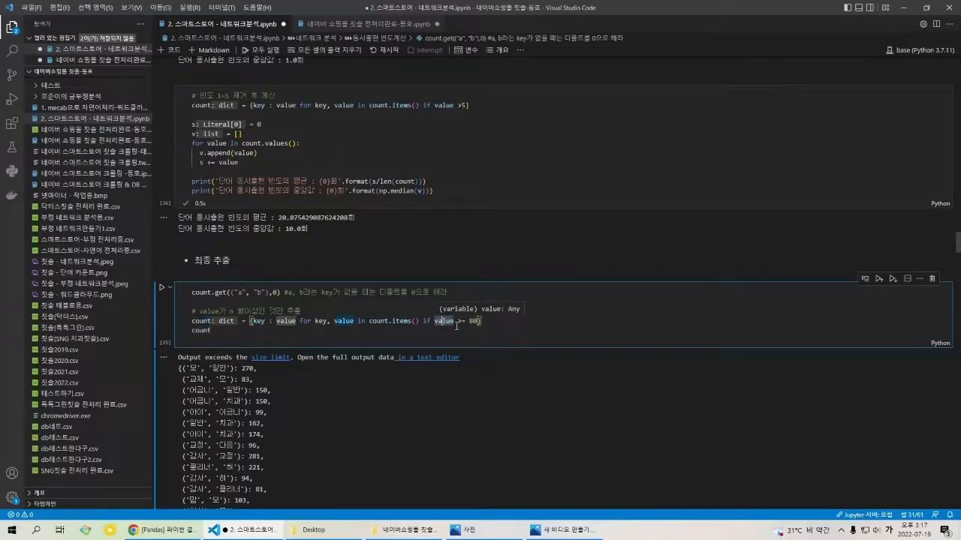
{"action": "left_click", "coordinate": [479, 323]}
{"action": "left_click", "coordinate": [402, 323]}
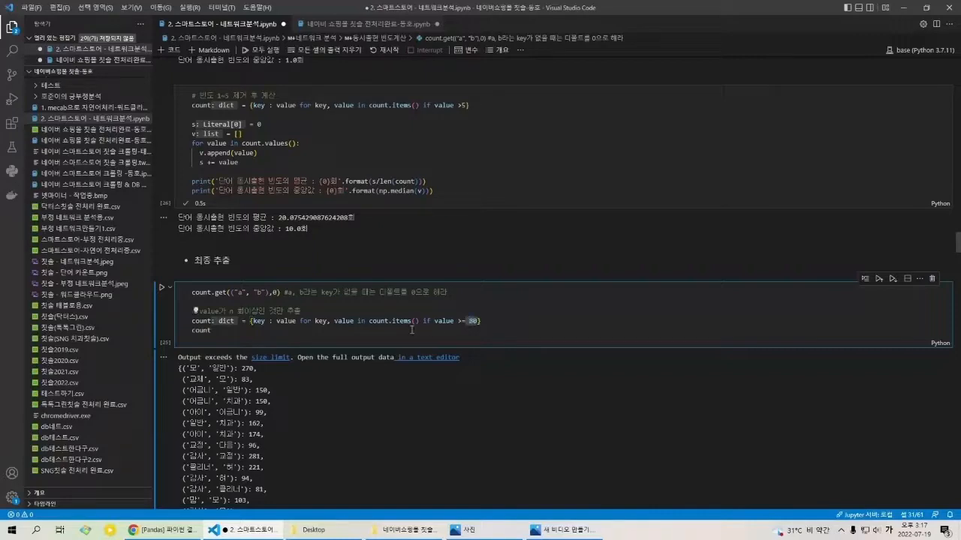
Step: Look over the listed word pairs and rerun the 최종 추출 cell to keep only pairs with frequency 80 or more
{"action": "scroll", "coordinate": [298, 290], "scroll_direction": "down", "scroll_amount": 5}
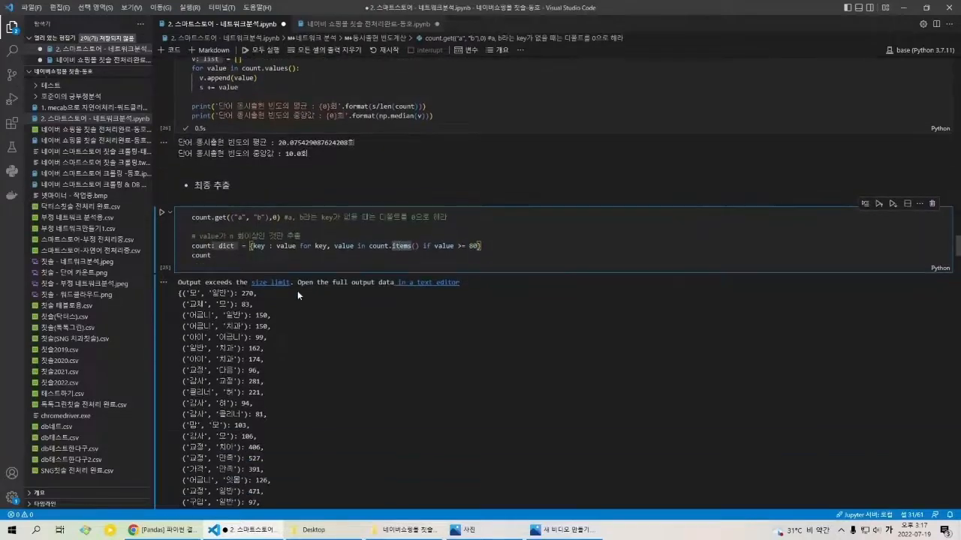
{"action": "scroll", "coordinate": [293, 285], "scroll_direction": "down", "scroll_amount": 5}
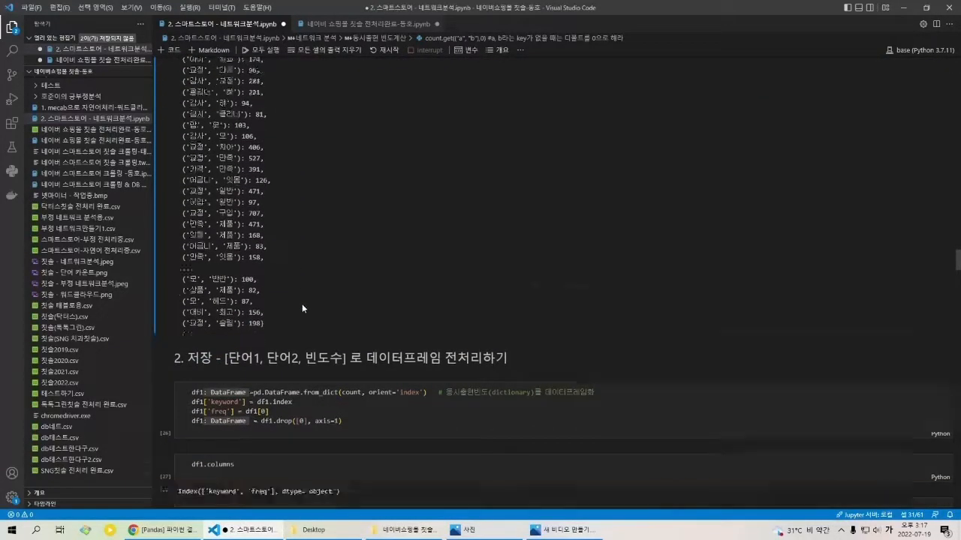
{"action": "scroll", "coordinate": [398, 362], "scroll_direction": "up", "scroll_amount": 2}
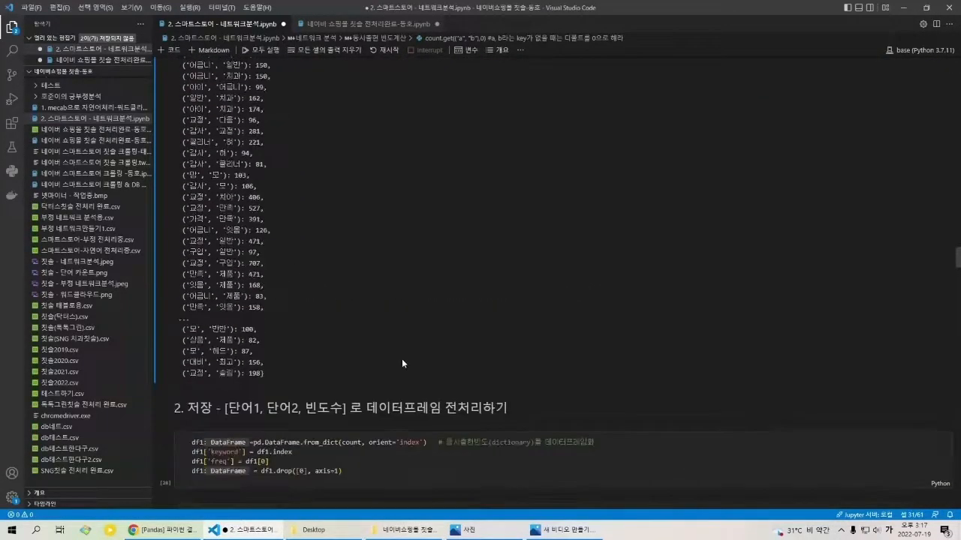
{"action": "scroll", "coordinate": [400, 365], "scroll_direction": "down", "scroll_amount": 2}
{"action": "left_click", "coordinate": [395, 365]}
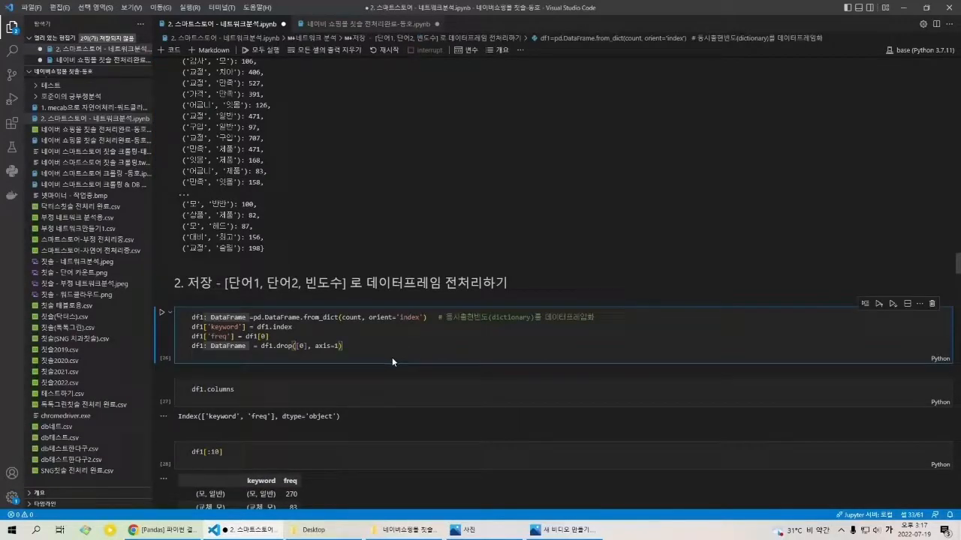
{"action": "scroll", "coordinate": [379, 383], "scroll_direction": "up", "scroll_amount": 9}
{"action": "left_click", "coordinate": [316, 246]}
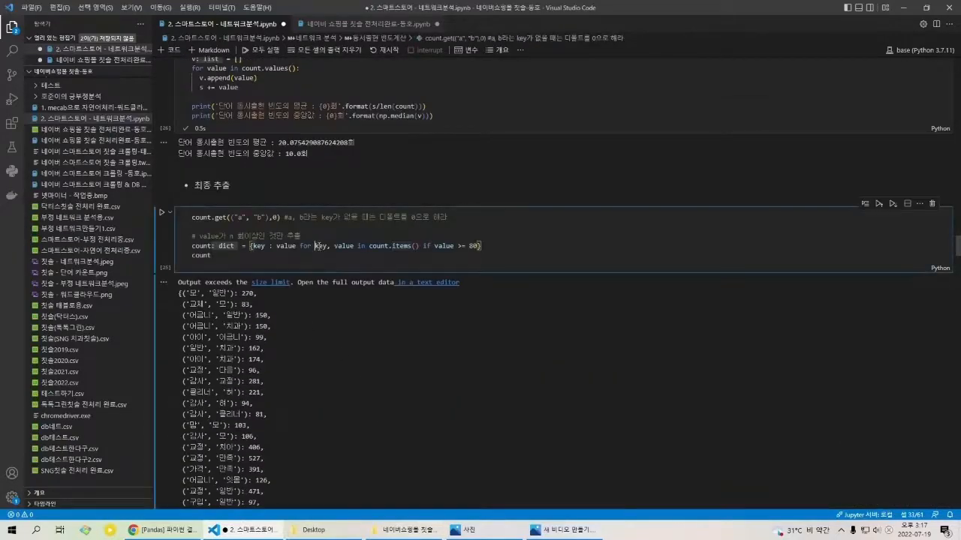
{"action": "key", "text": "shift+Return"}
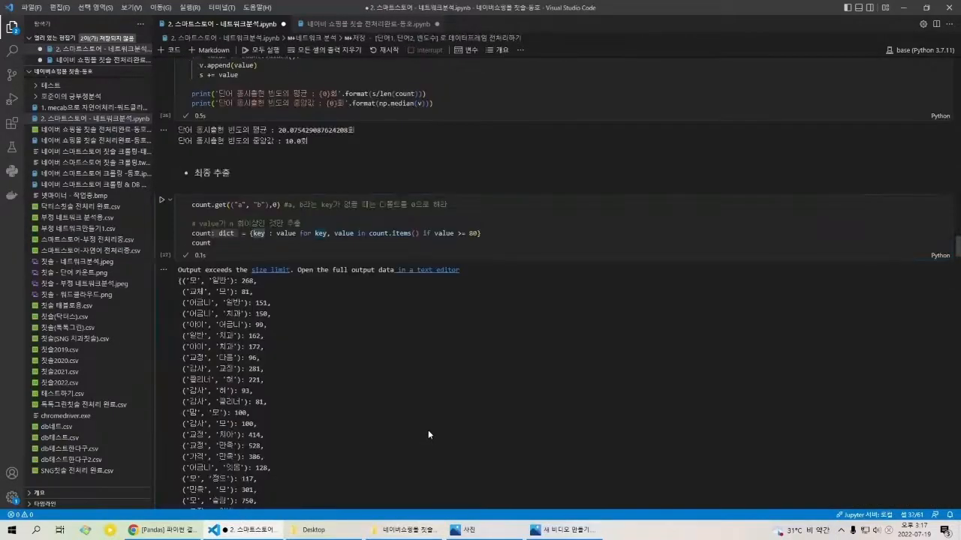
Step: Run the first three cells of section 2, building df1 with keyword and freq, listing its columns and displaying df1[:10]
{"action": "key", "text": "shift+Return"}
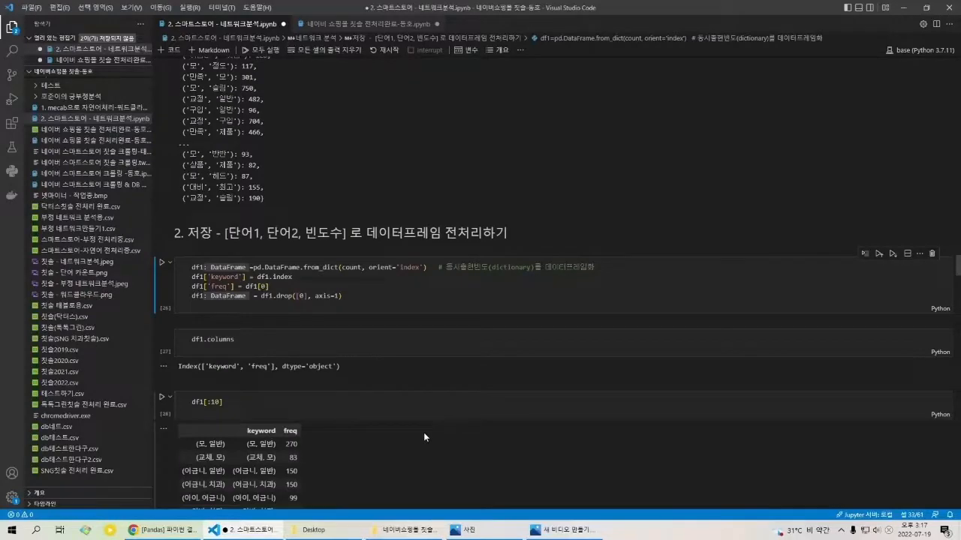
{"action": "left_click", "coordinate": [452, 290]}
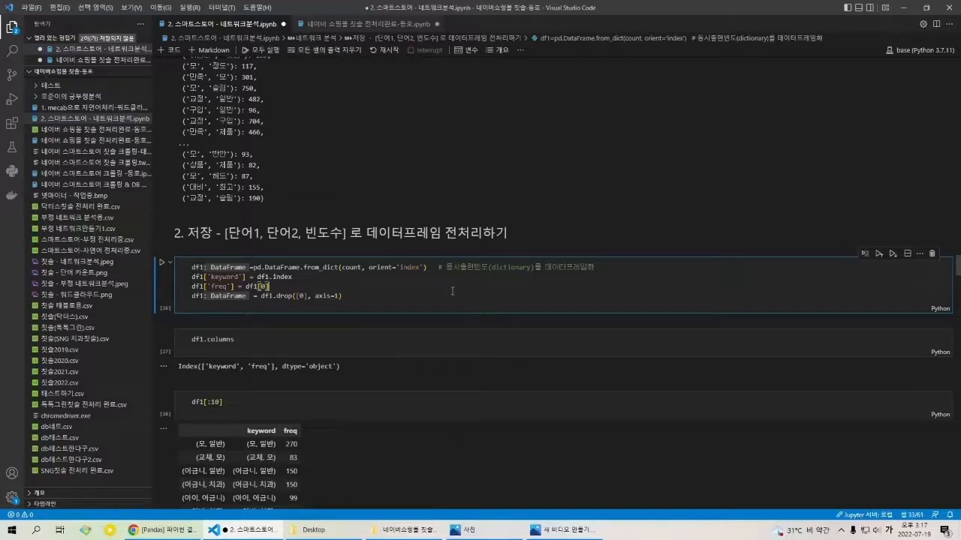
{"action": "key", "text": "shift+Return"}
{"action": "key", "text": "shift+Return"}
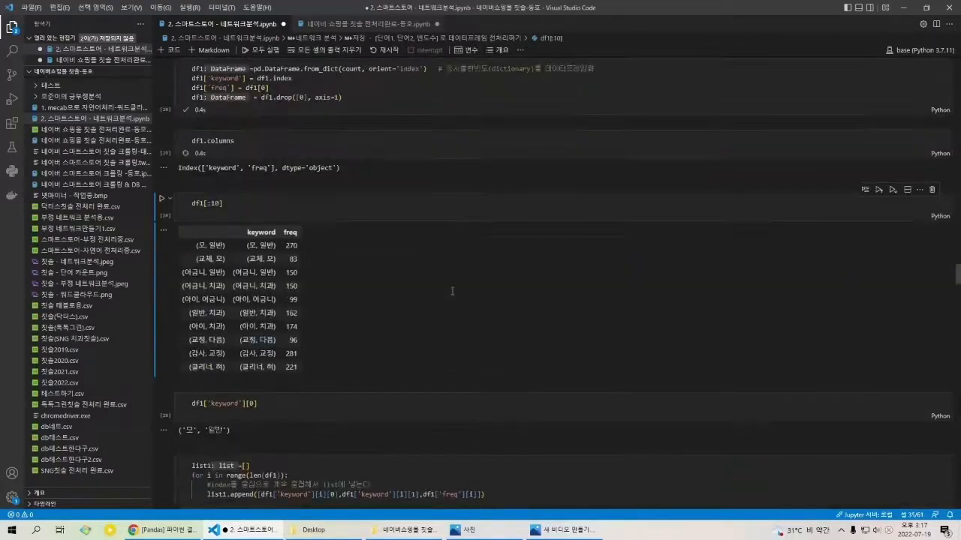
{"action": "key", "text": "shift+Return"}
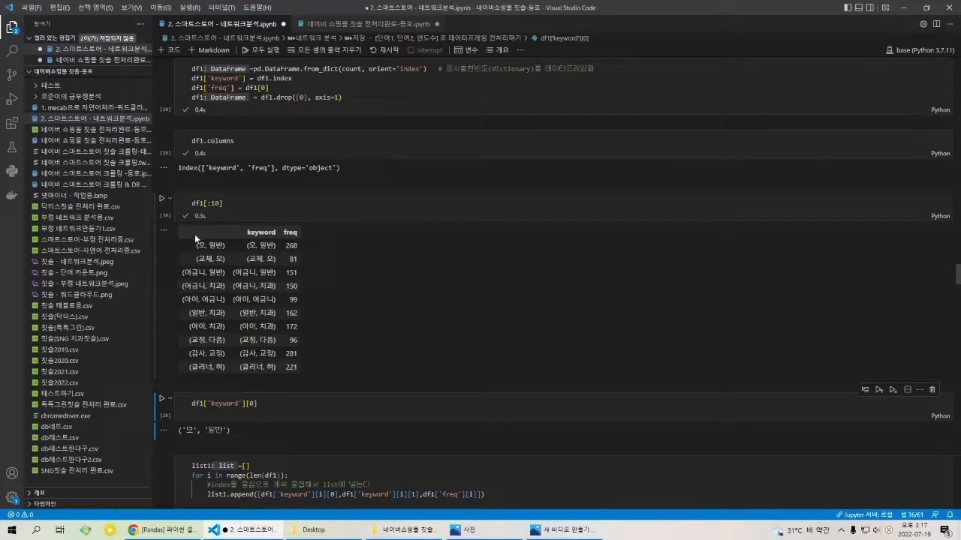
Step: Review the df1[:10] table and run the df1['keyword'][0] cell to output the first keyword pair
{"action": "left_click_drag", "start_coordinate": [195, 234], "coordinate": [308, 358]}
{"action": "left_click", "coordinate": [308, 358]}
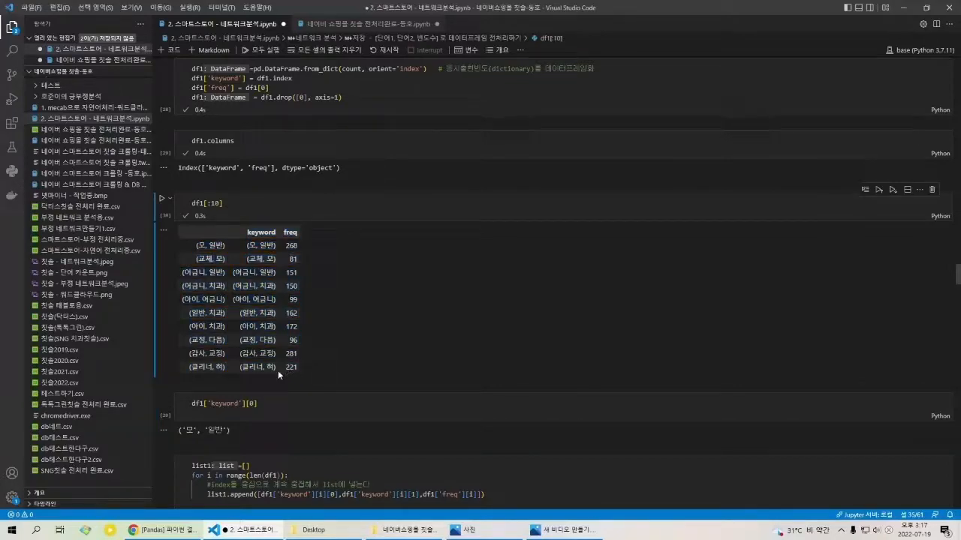
{"action": "triple_click", "coordinate": [271, 404]}
{"action": "left_click", "coordinate": [270, 405]}
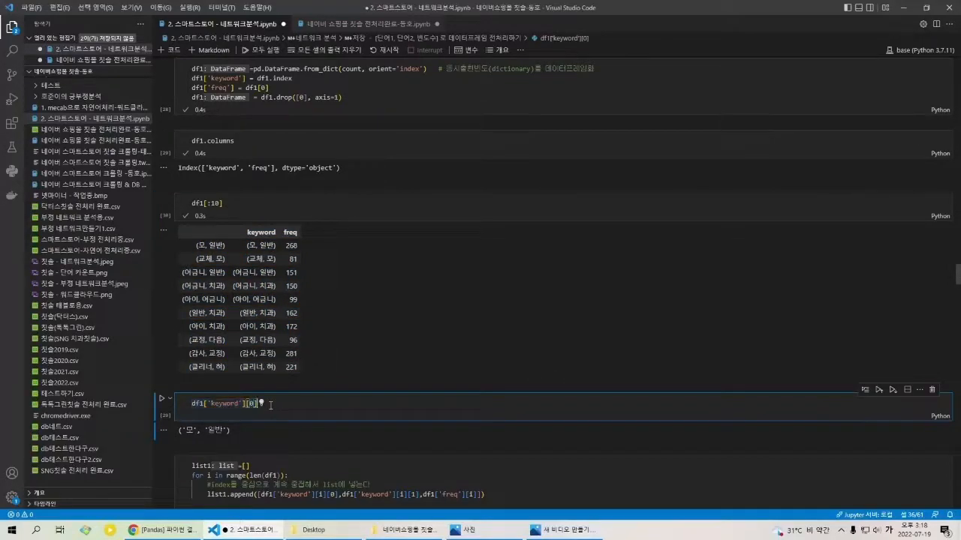
{"action": "key", "text": "shift+Return"}
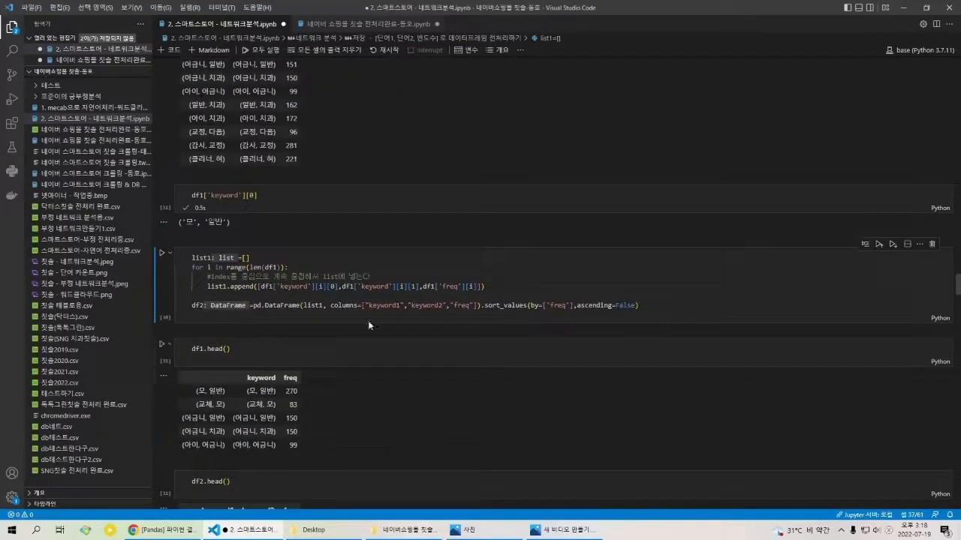
Step: Highlight the first keyword tuple in the df1[:10] table and relate it to the df1['keyword'][0] and list1 cells
{"action": "scroll", "coordinate": [322, 223], "scroll_direction": "up", "scroll_amount": 3}
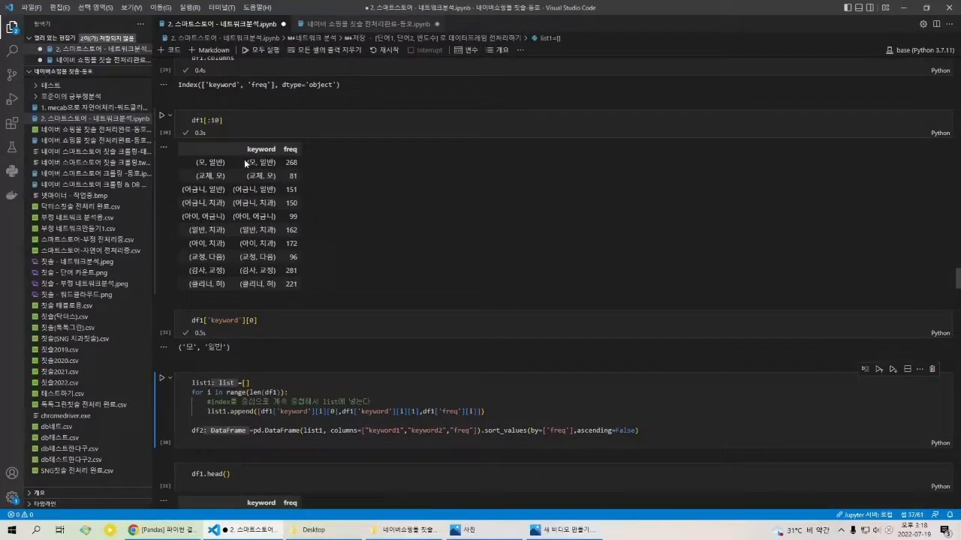
{"action": "left_click_drag", "start_coordinate": [257, 163], "coordinate": [301, 167]}
{"action": "scroll", "coordinate": [292, 195], "scroll_direction": "down", "scroll_amount": 2}
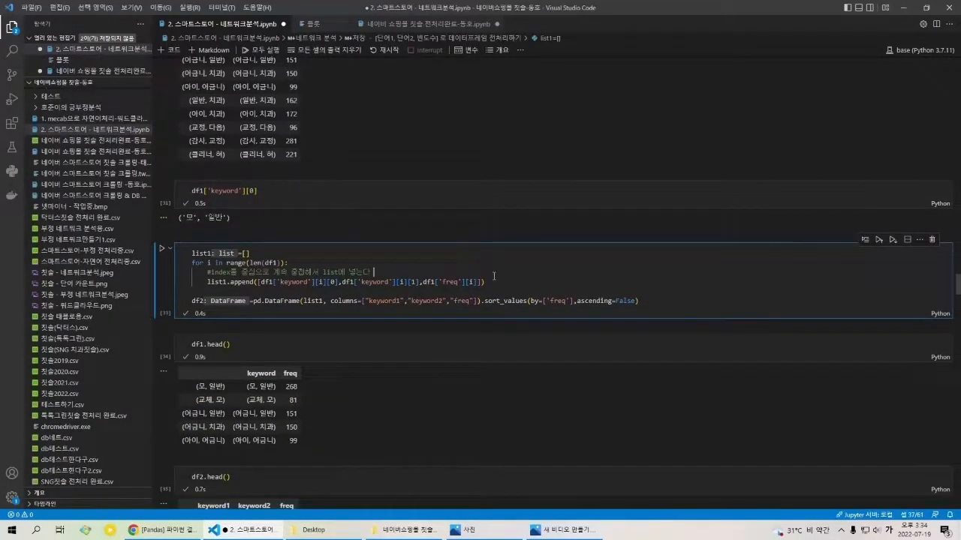
{"action": "scroll", "coordinate": [494, 276], "scroll_direction": "up", "scroll_amount": 2}
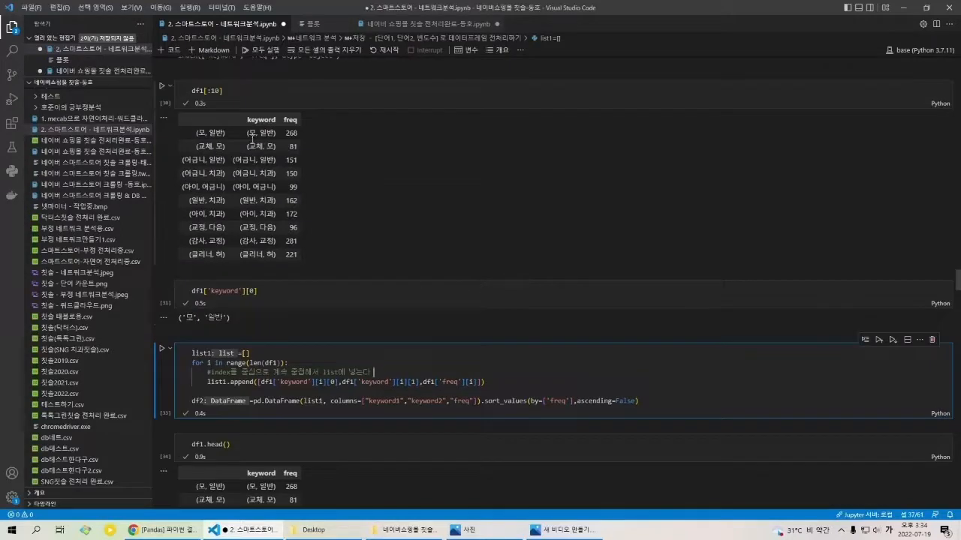
{"action": "left_click_drag", "start_coordinate": [247, 133], "coordinate": [272, 139]}
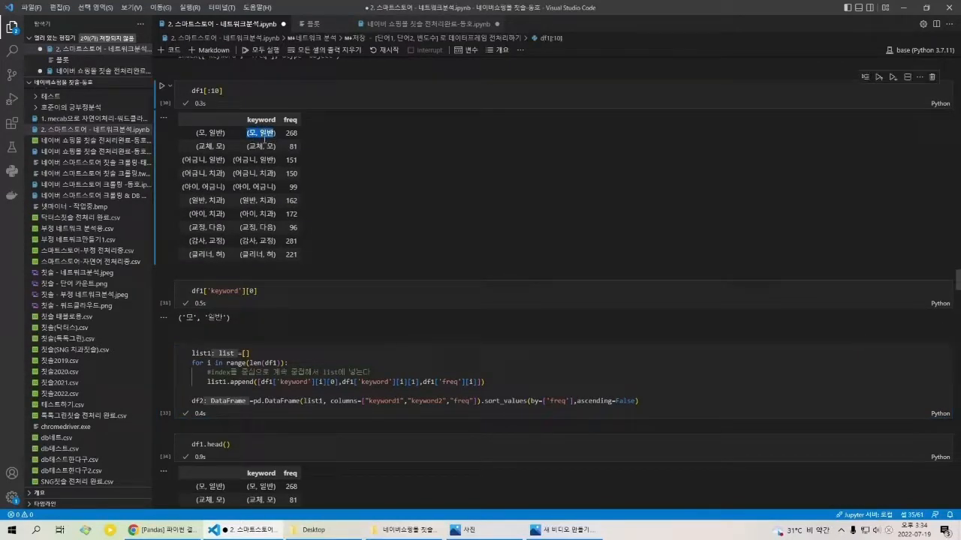
{"action": "scroll", "coordinate": [243, 268], "scroll_direction": "down", "scroll_amount": 1}
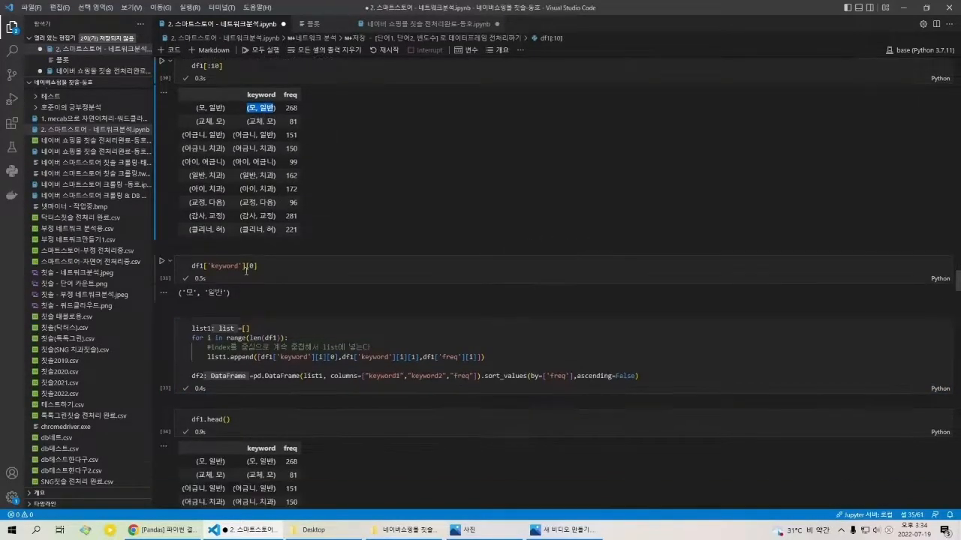
Step: Compare the keyword1 and keyword2 columns in the df2.head() output with the keyword and freq columns of df1.head()
{"action": "scroll", "coordinate": [247, 267], "scroll_direction": "down", "scroll_amount": 5}
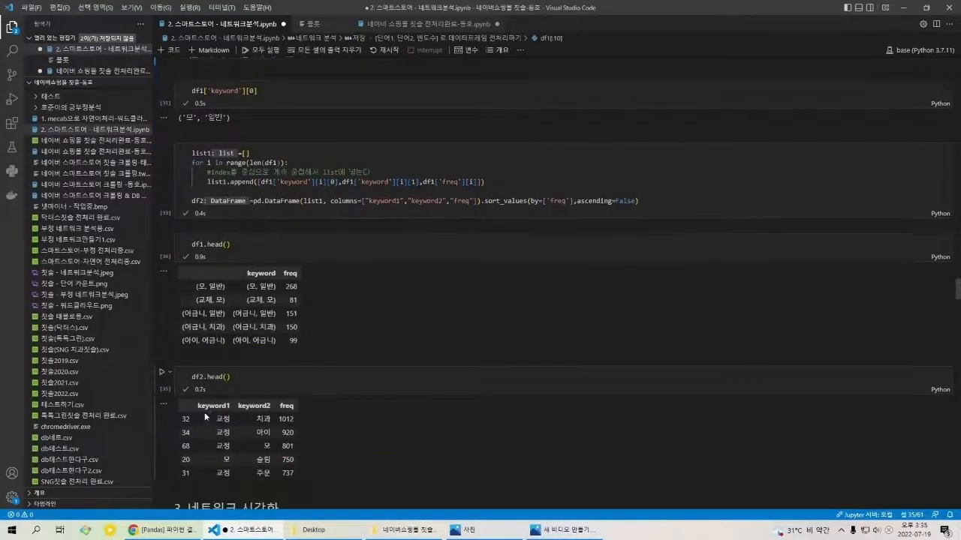
{"action": "left_click_drag", "start_coordinate": [198, 406], "coordinate": [274, 408]}
{"action": "left_click", "coordinate": [275, 408]}
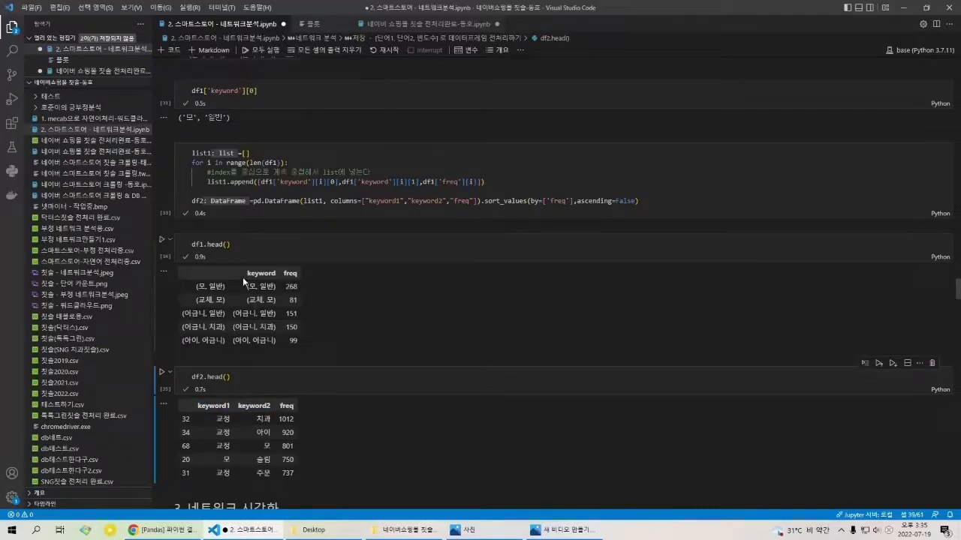
{"action": "left_click_drag", "start_coordinate": [247, 274], "coordinate": [301, 280]}
{"action": "left_click", "coordinate": [253, 293]}
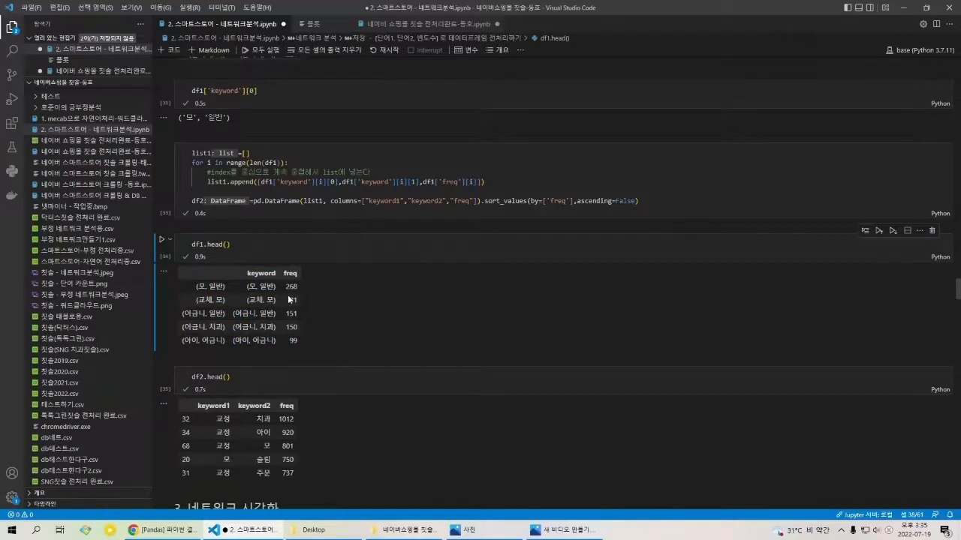
Step: Trace how the two words of a df1 keyword tuple map to the column list in the df2 DataFrame code
{"action": "scroll", "coordinate": [288, 295], "scroll_direction": "up", "scroll_amount": 1}
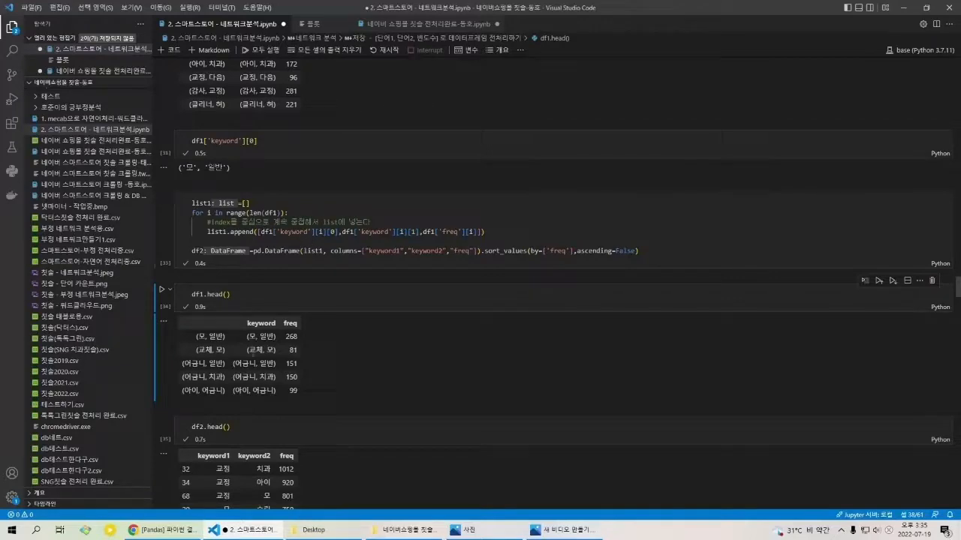
{"action": "left_click_drag", "start_coordinate": [247, 341], "coordinate": [264, 344]}
{"action": "double_click", "coordinate": [268, 337]}
{"action": "left_click", "coordinate": [440, 252]}
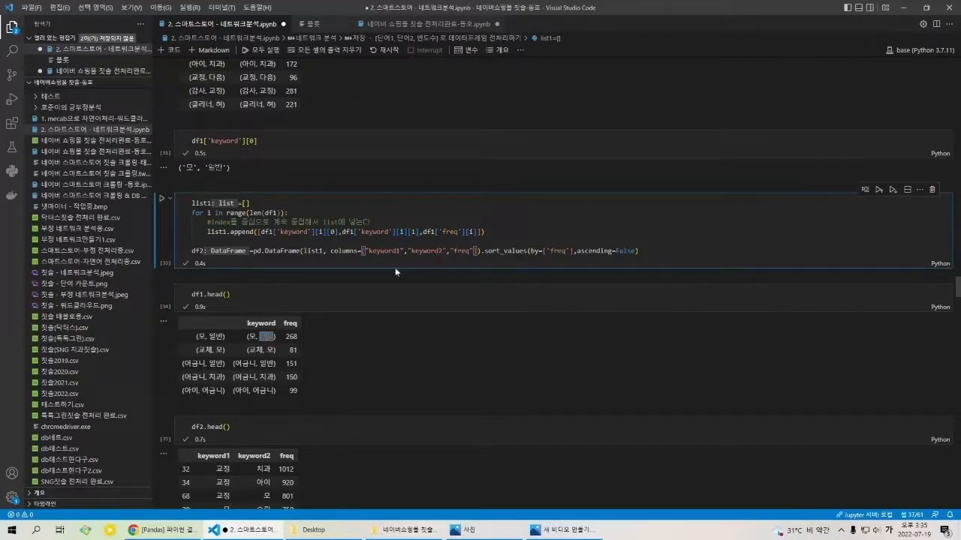
{"action": "left_click", "coordinate": [297, 466]}
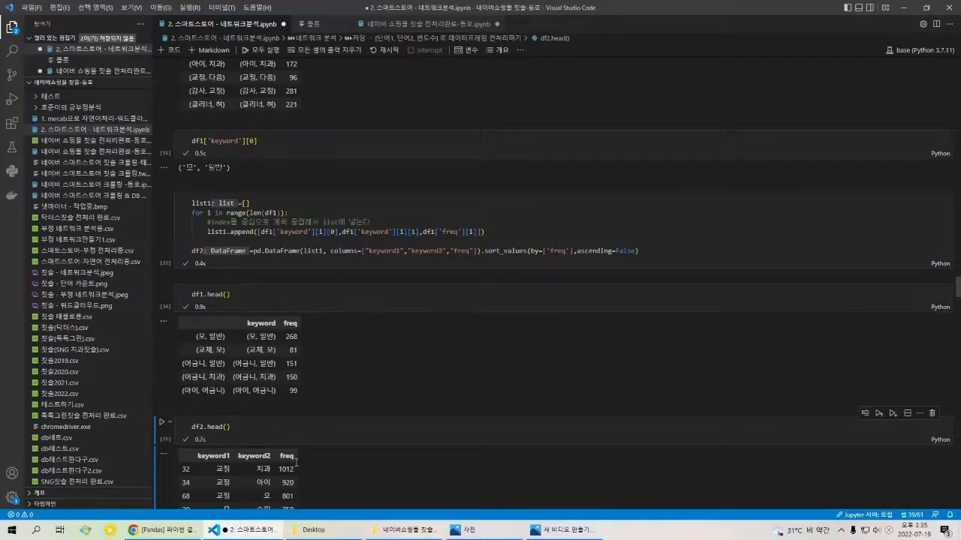
Step: Examine the 3. 네트워크 시각화 section, including the font setup, the networkx drawing code and the plotted word network
{"action": "scroll", "coordinate": [297, 461], "scroll_direction": "down", "scroll_amount": 5}
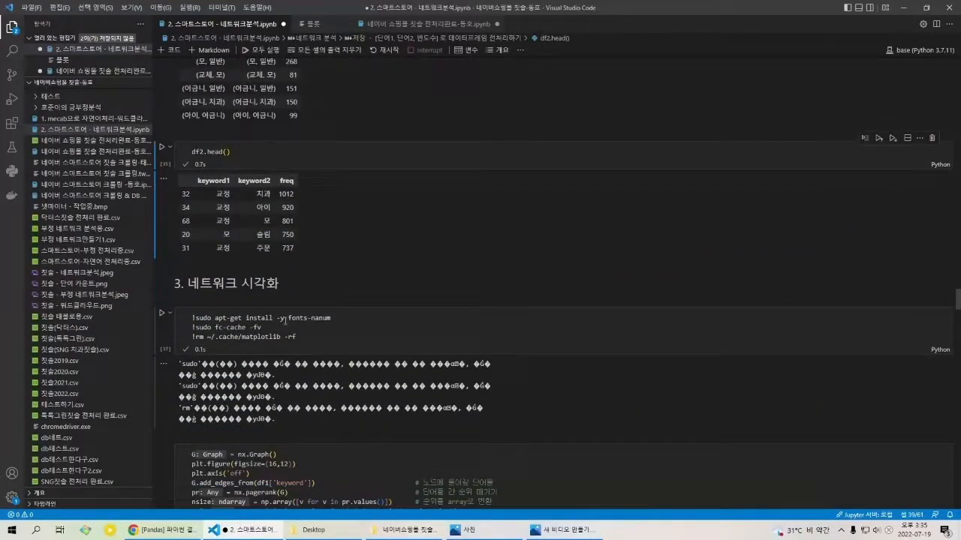
{"action": "scroll", "coordinate": [286, 320], "scroll_direction": "down", "scroll_amount": 5}
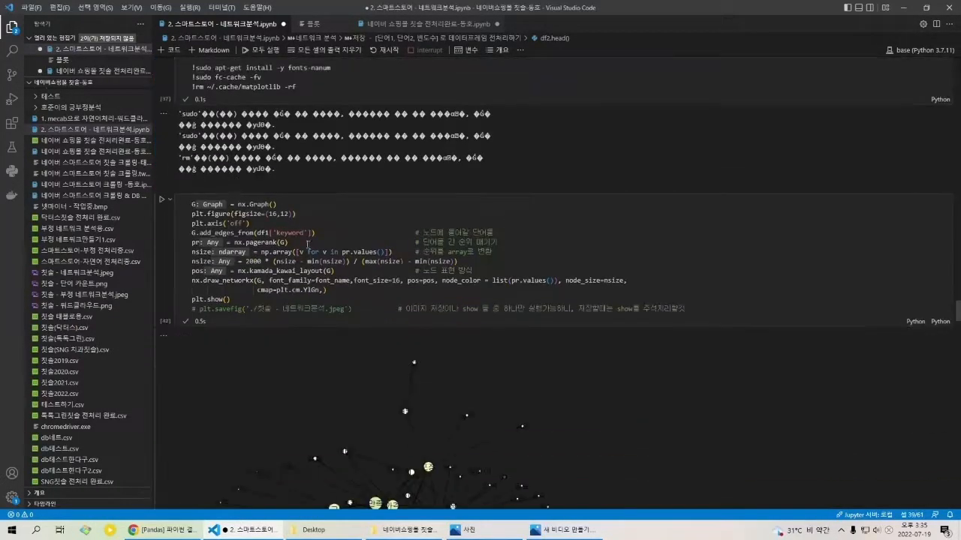
{"action": "scroll", "coordinate": [307, 243], "scroll_direction": "down", "scroll_amount": 2}
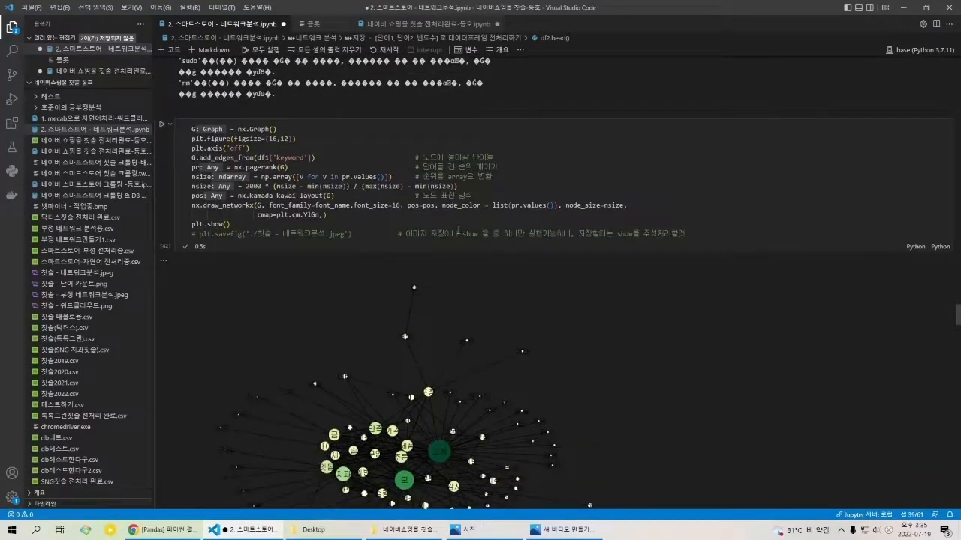
{"action": "scroll", "coordinate": [460, 247], "scroll_direction": "down", "scroll_amount": 1}
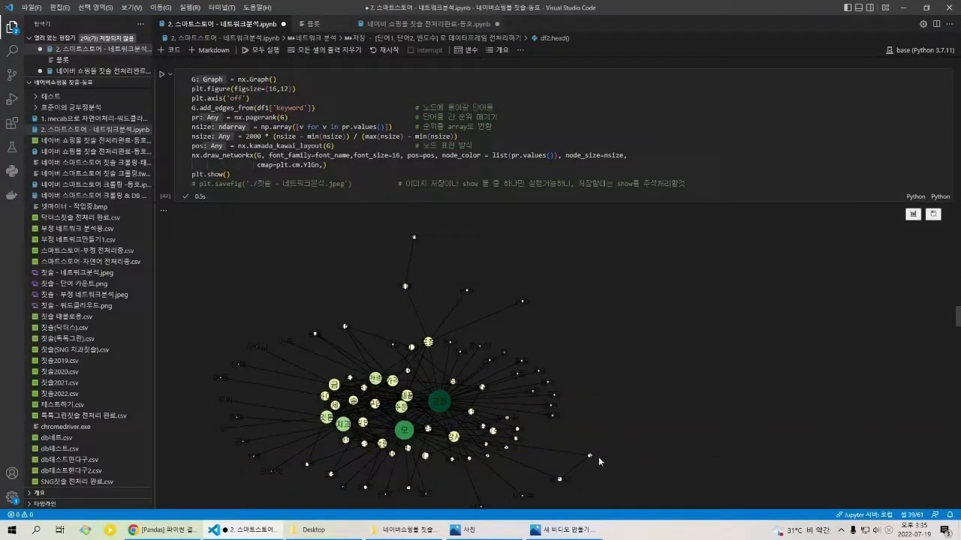
Step: Highlight the comment on the plt.savefig line about using either image saving or plt.show()
{"action": "scroll", "coordinate": [599, 456], "scroll_direction": "down", "scroll_amount": 1}
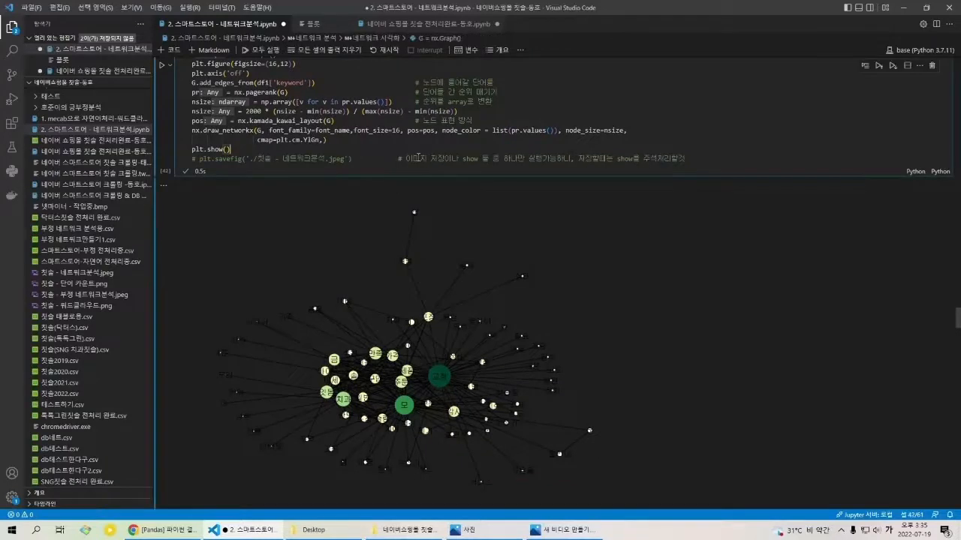
{"action": "triple_click", "coordinate": [414, 159]}
{"action": "left_click", "coordinate": [413, 159]}
{"action": "left_click", "coordinate": [414, 159]}
{"action": "triple_click", "coordinate": [441, 160]}
{"action": "left_click", "coordinate": [445, 161]}
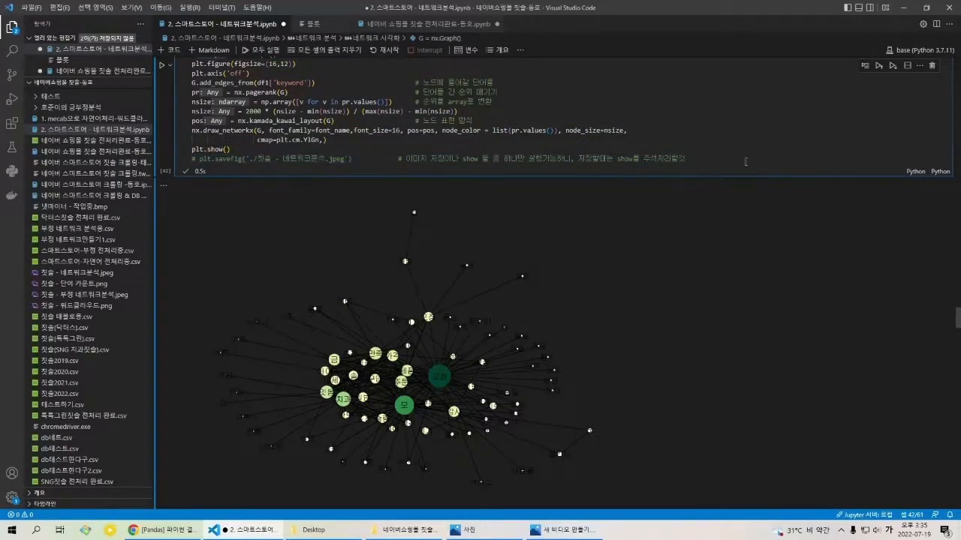
Step: Review the network drawing cell from nx.Graph() to plt.show(), including the nsize calculation, alongside its plotted output
{"action": "left_click_drag", "start_coordinate": [746, 162], "coordinate": [247, 73]}
{"action": "left_click", "coordinate": [277, 111]}
{"action": "scroll", "coordinate": [360, 162], "scroll_direction": "up", "scroll_amount": 2}
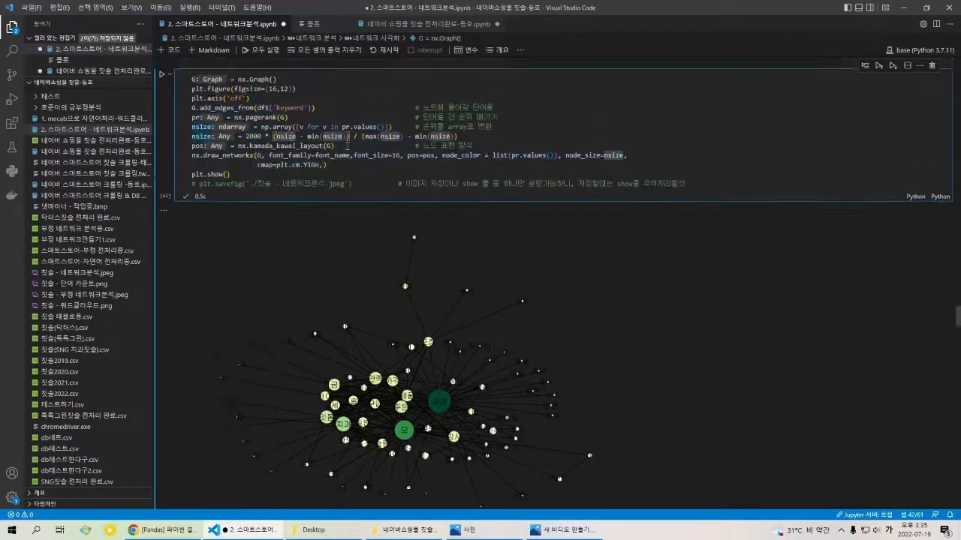
{"action": "scroll", "coordinate": [364, 171], "scroll_direction": "down", "scroll_amount": 1}
{"action": "left_click", "coordinate": [365, 175]}
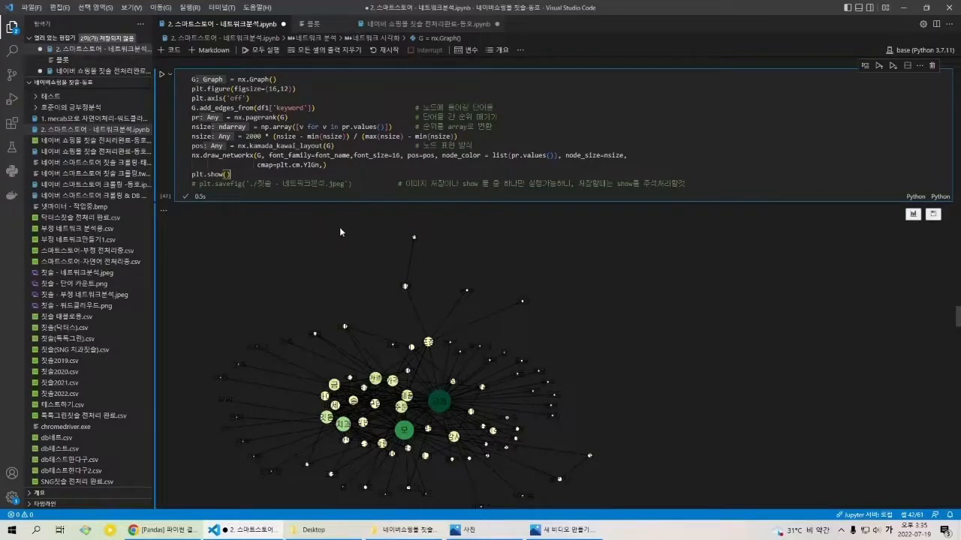
{"action": "scroll", "coordinate": [330, 237], "scroll_direction": "up", "scroll_amount": 2}
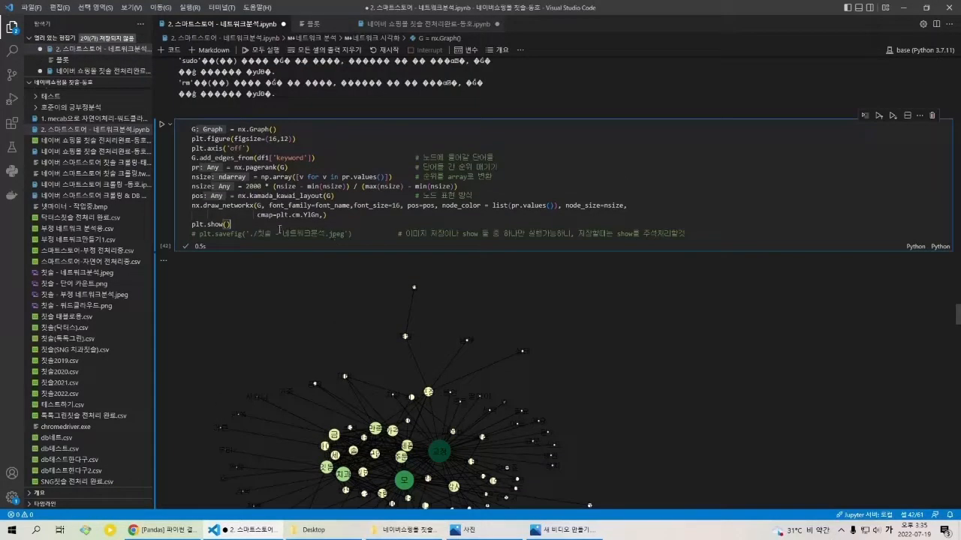
Step: Compare the enlarged word network in the plot viewer with the keyword1 and keyword2 pairs in the df2.head() table
{"action": "left_click", "coordinate": [313, 24]}
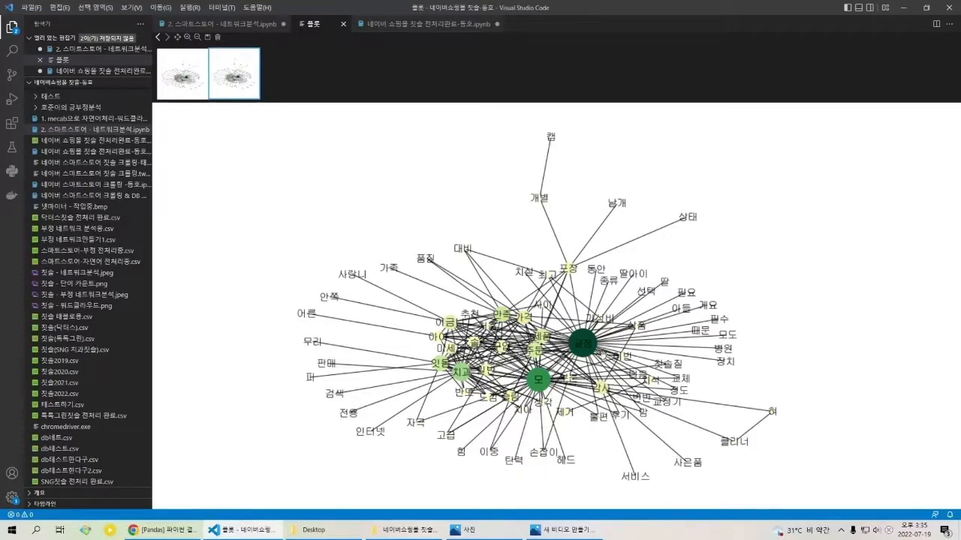
{"action": "left_click", "coordinate": [242, 24]}
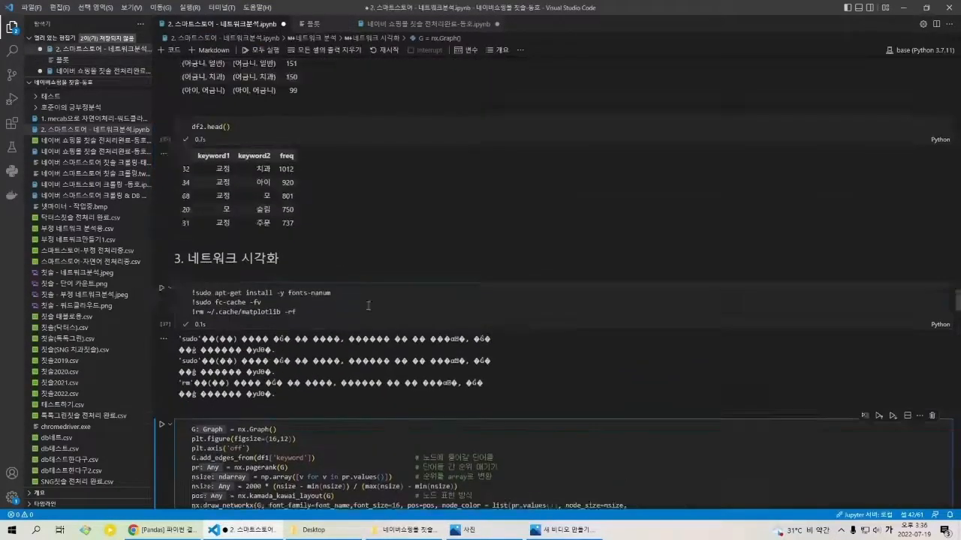
{"action": "scroll", "coordinate": [369, 304], "scroll_direction": "up", "scroll_amount": 3}
{"action": "left_click", "coordinate": [251, 270]}
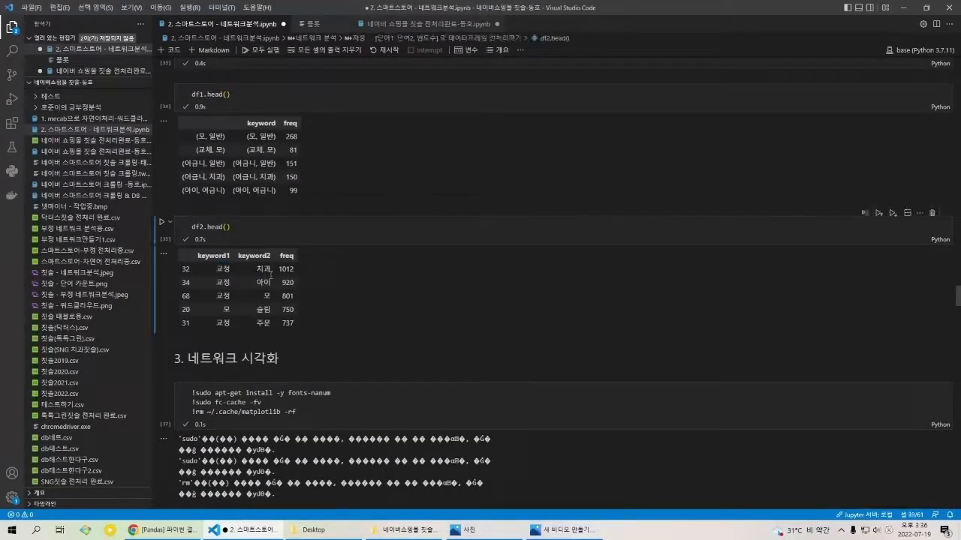
{"action": "left_click", "coordinate": [336, 24]}
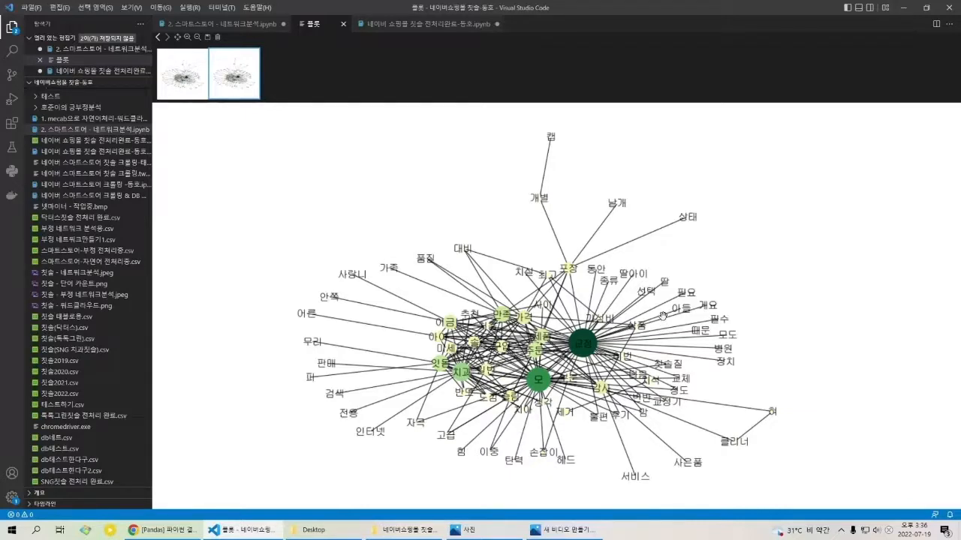
Step: Return to the network analysis notebook and highlight kamada_kawai_layout in the pos line of the network drawing cell
{"action": "left_click", "coordinate": [251, 28]}
{"action": "scroll", "coordinate": [327, 275], "scroll_direction": "down", "scroll_amount": 2}
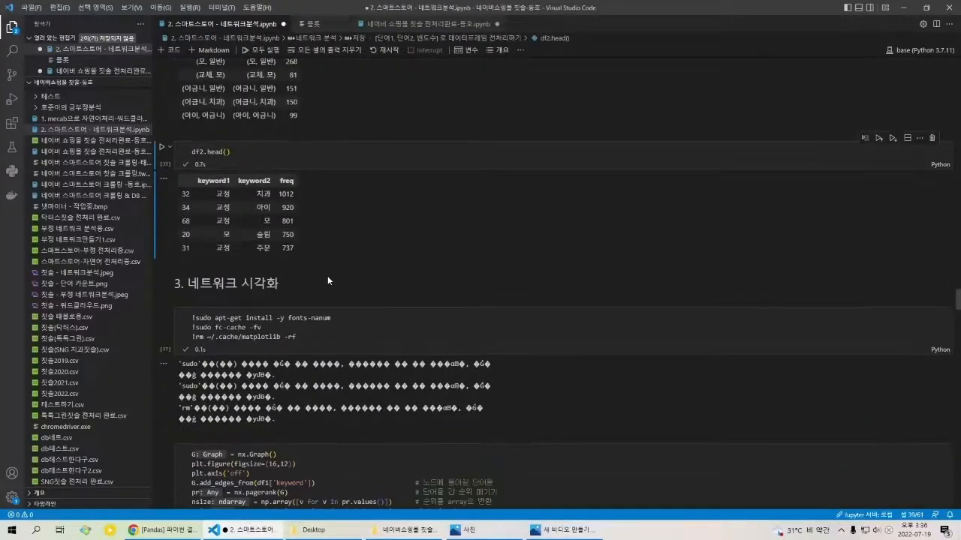
{"action": "scroll", "coordinate": [330, 276], "scroll_direction": "down", "scroll_amount": 10}
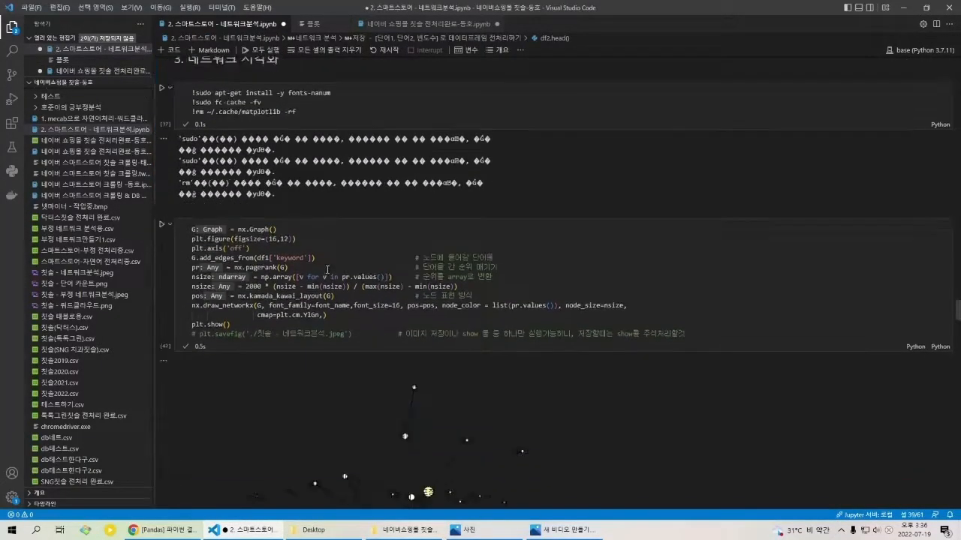
{"action": "scroll", "coordinate": [325, 271], "scroll_direction": "up", "scroll_amount": 3}
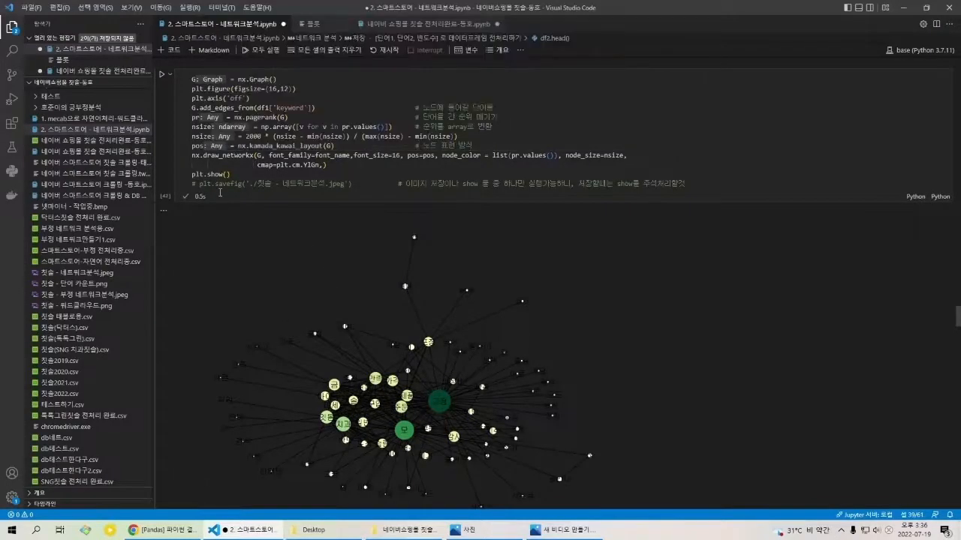
{"action": "double_click", "coordinate": [252, 147]}
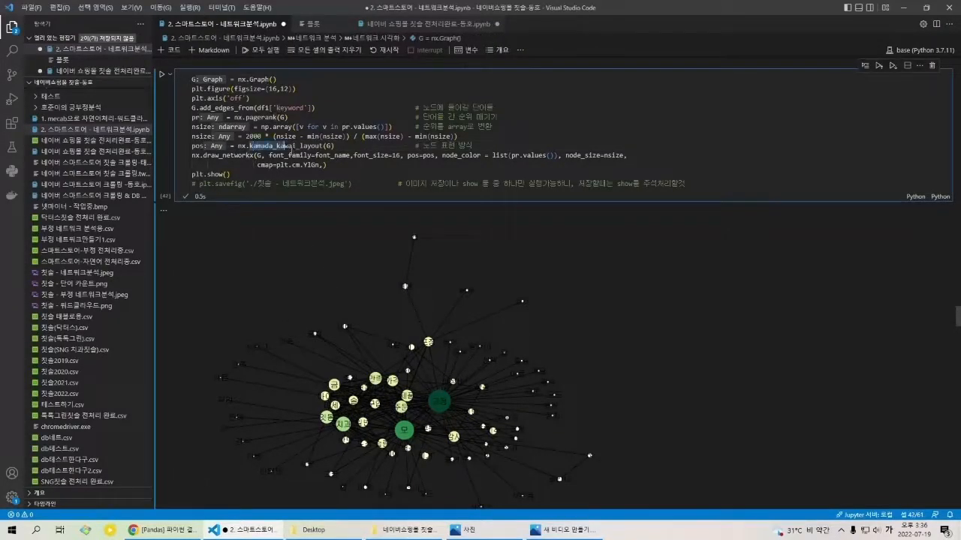
{"action": "left_click", "coordinate": [332, 146]}
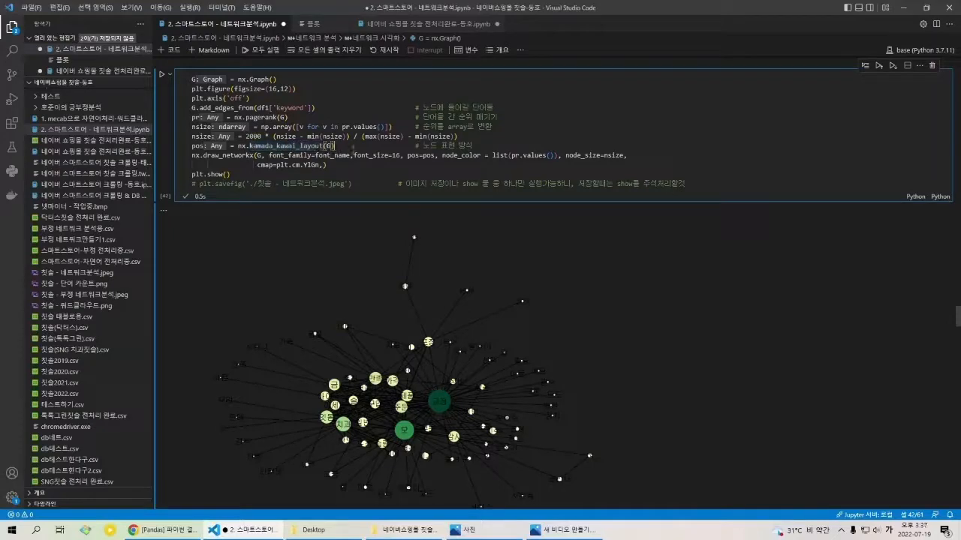
{"action": "left_click_drag", "start_coordinate": [350, 146], "coordinate": [249, 146]}
{"action": "left_click", "coordinate": [248, 146]}
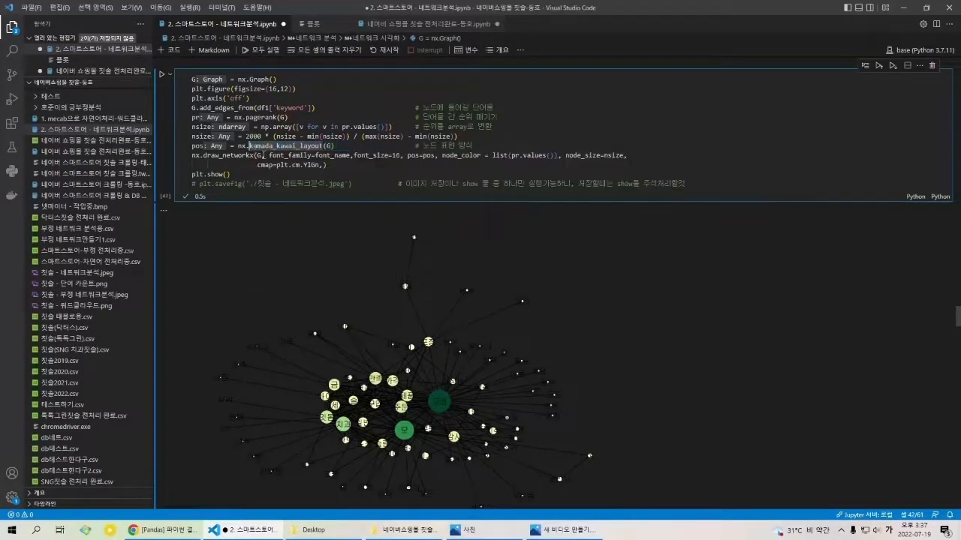
Step: View the word_count cell under the section 4. 넷마이너 이용하기 위해 전처리
{"action": "scroll", "coordinate": [380, 216], "scroll_direction": "down", "scroll_amount": 5}
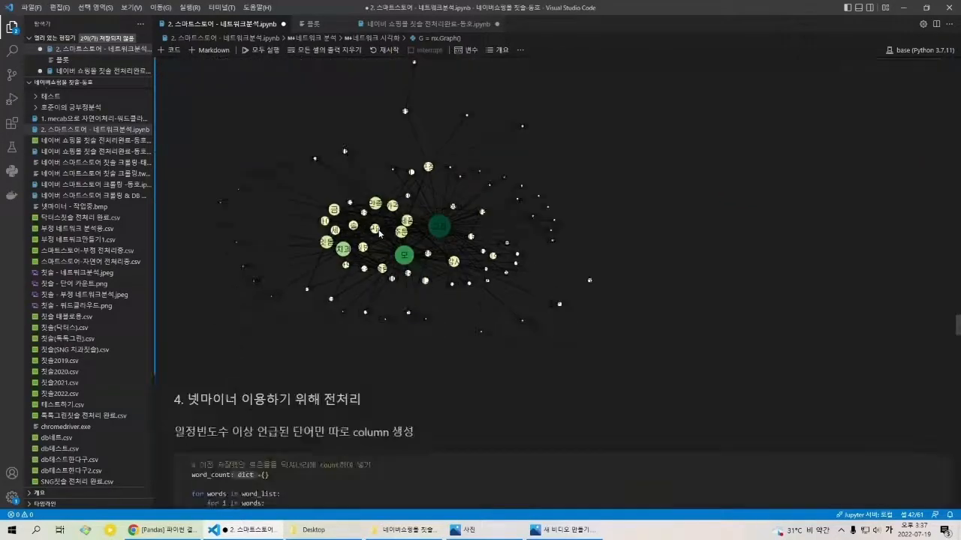
{"action": "scroll", "coordinate": [386, 227], "scroll_direction": "down", "scroll_amount": 1}
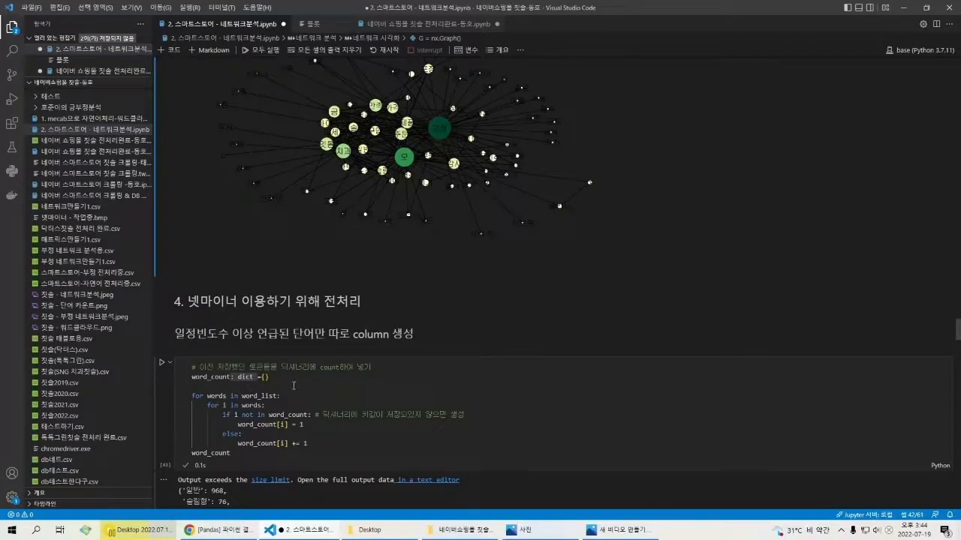
{"action": "scroll", "coordinate": [312, 384], "scroll_direction": "down", "scroll_amount": 1}
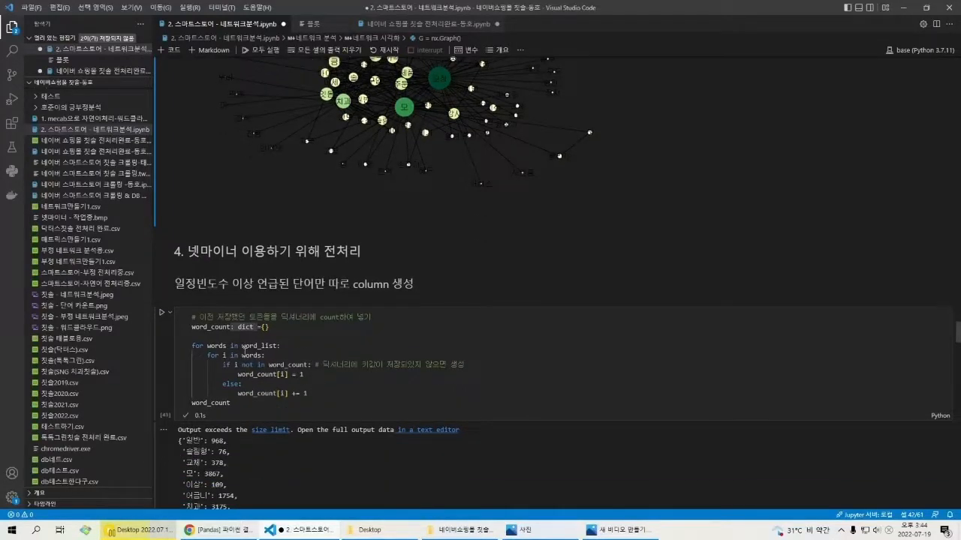
Step: Search the notebook for word_list, step back through its occurrences to the definition and return to the cleared_list cell
{"action": "key", "text": "ctrl+f"}
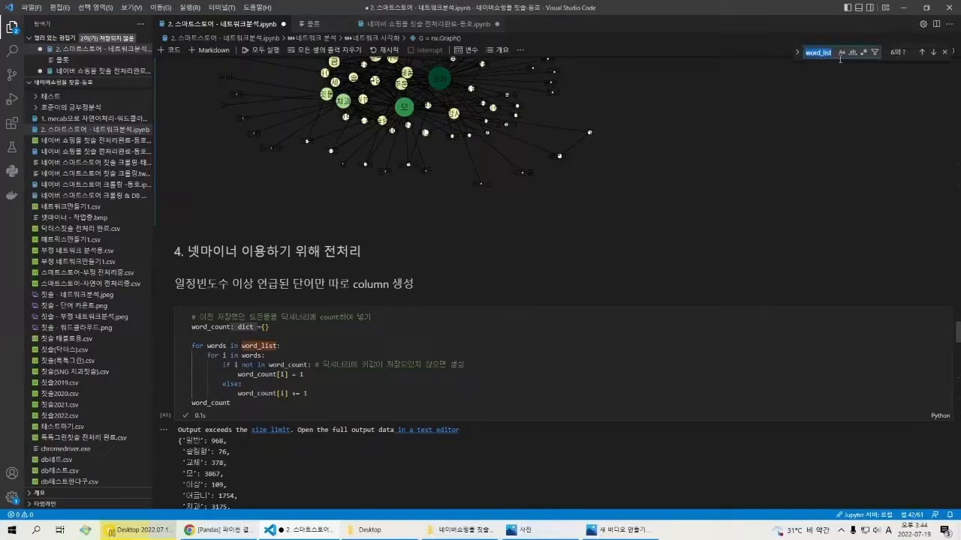
{"action": "left_click", "coordinate": [926, 52]}
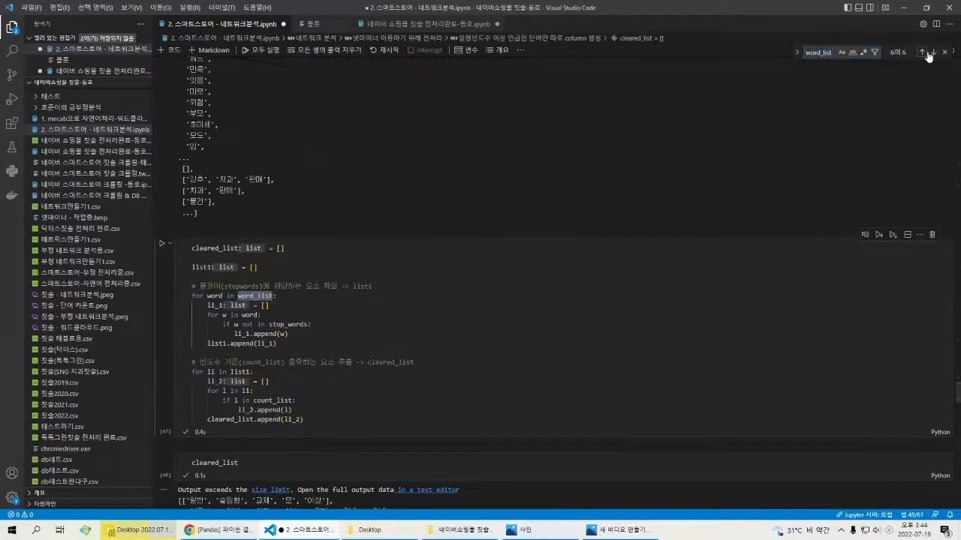
{"action": "left_click", "coordinate": [926, 53]}
{"action": "left_click", "coordinate": [926, 52]}
{"action": "left_click", "coordinate": [926, 53]}
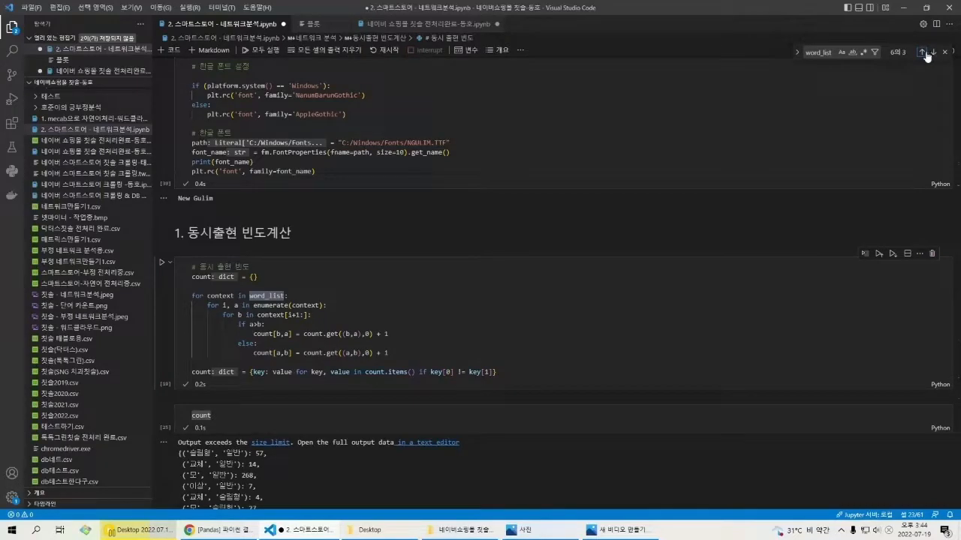
{"action": "left_click", "coordinate": [926, 54]}
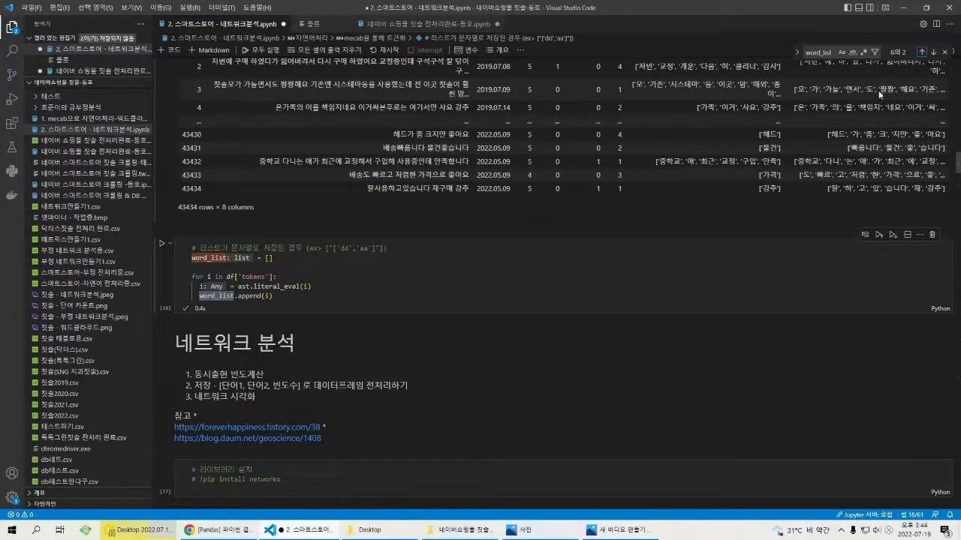
{"action": "left_click", "coordinate": [923, 53]}
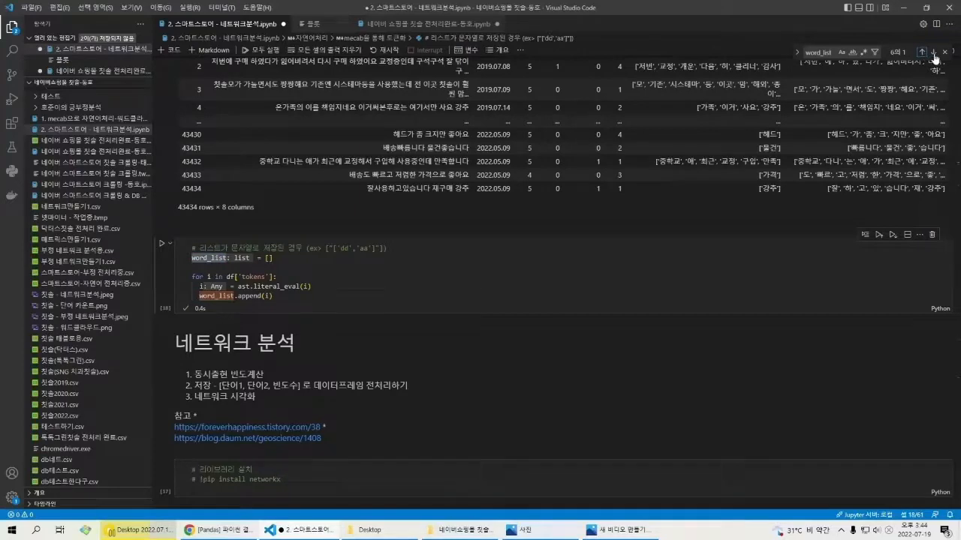
{"action": "left_click", "coordinate": [922, 53]}
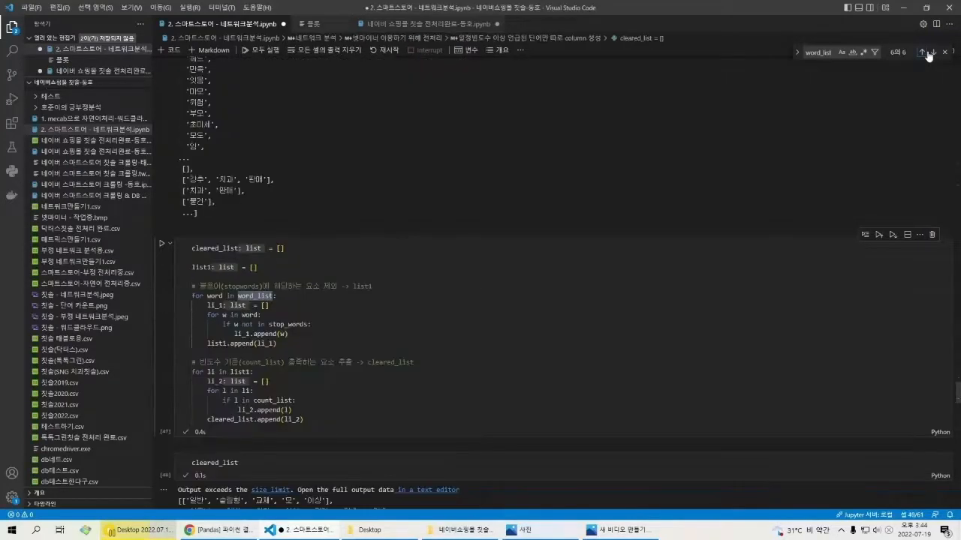
{"action": "key", "text": "Escape"}
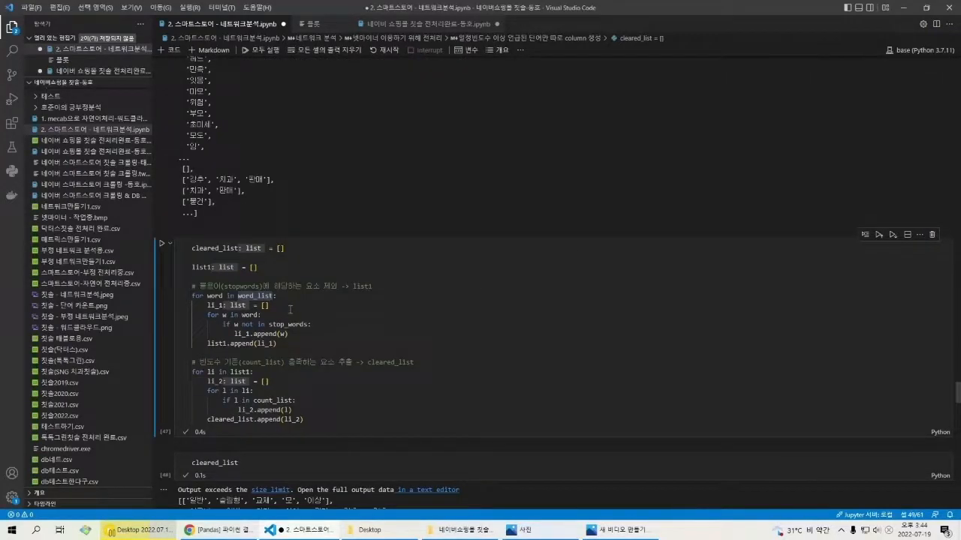
Step: Review the cleared_list cell's loops that exclude stop_words into list1 and keep only words in count_list
{"action": "left_click", "coordinate": [290, 308]}
{"action": "left_click", "coordinate": [277, 299]}
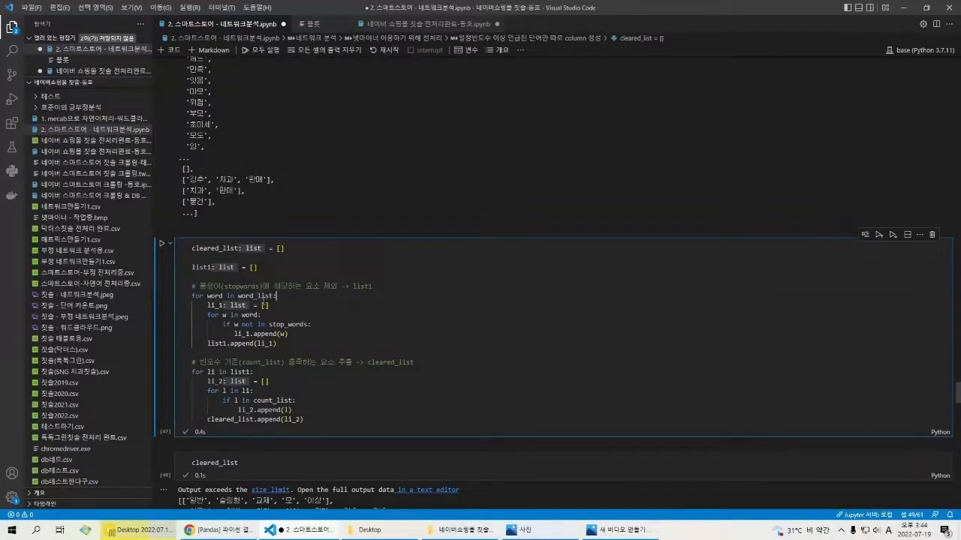
{"action": "left_click", "coordinate": [207, 306]}
{"action": "left_click", "coordinate": [301, 394]}
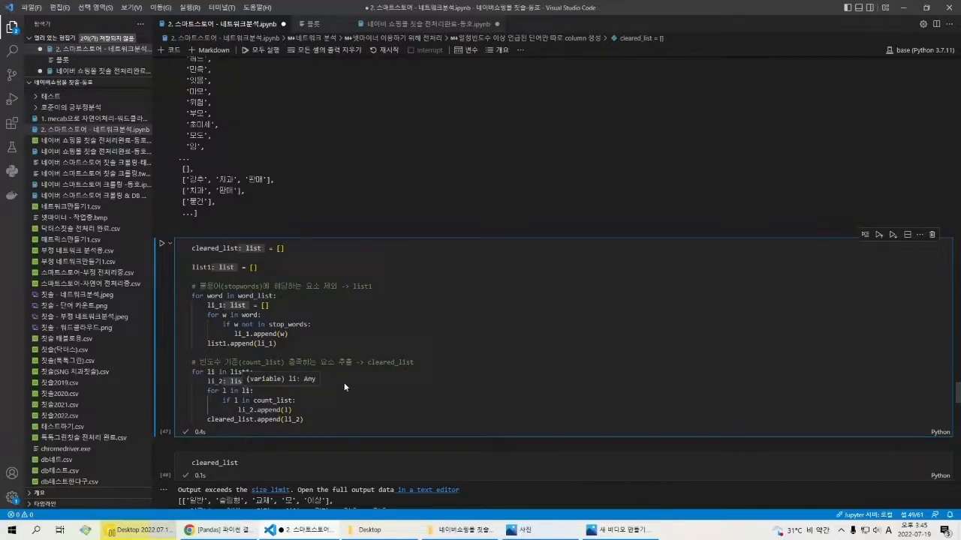
Step: Examine the cleared_list output and highlight its first token list, from '일반' to '이상'
{"action": "scroll", "coordinate": [350, 373], "scroll_direction": "down", "scroll_amount": 5}
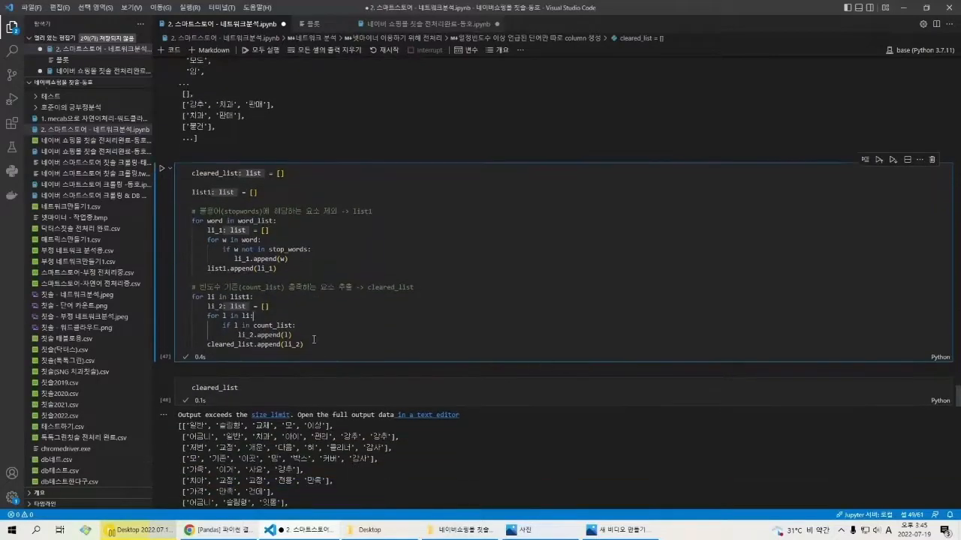
{"action": "scroll", "coordinate": [298, 325], "scroll_direction": "down", "scroll_amount": 1}
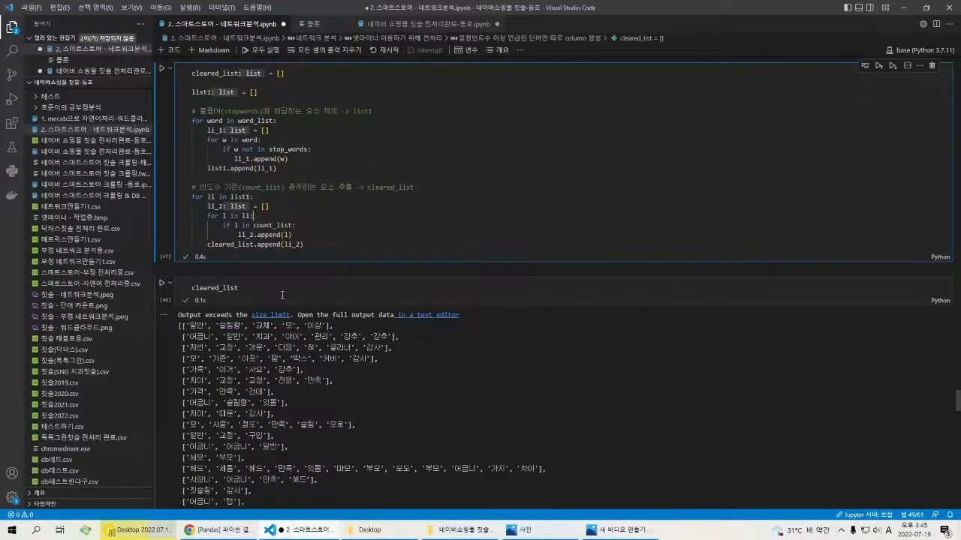
{"action": "left_click", "coordinate": [282, 295]}
{"action": "scroll", "coordinate": [263, 270], "scroll_direction": "down", "scroll_amount": 2}
{"action": "scroll", "coordinate": [202, 268], "scroll_direction": "down", "scroll_amount": 1}
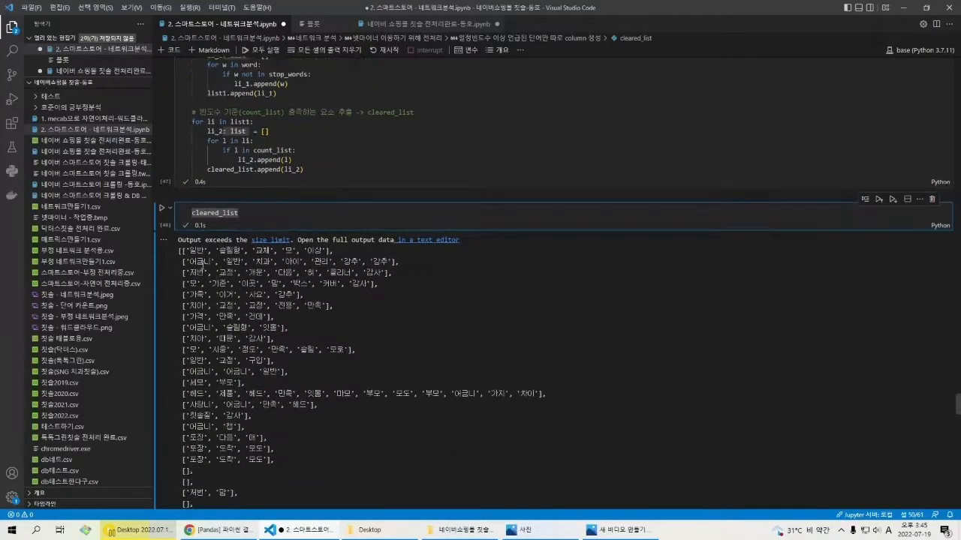
{"action": "left_click_drag", "start_coordinate": [189, 250], "coordinate": [244, 250]}
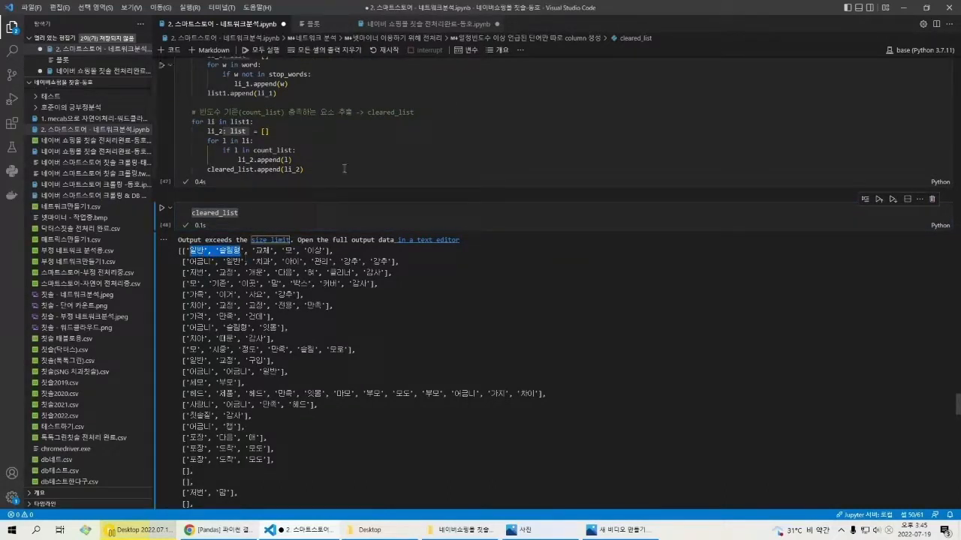
{"action": "scroll", "coordinate": [248, 255], "scroll_direction": "down", "scroll_amount": 2}
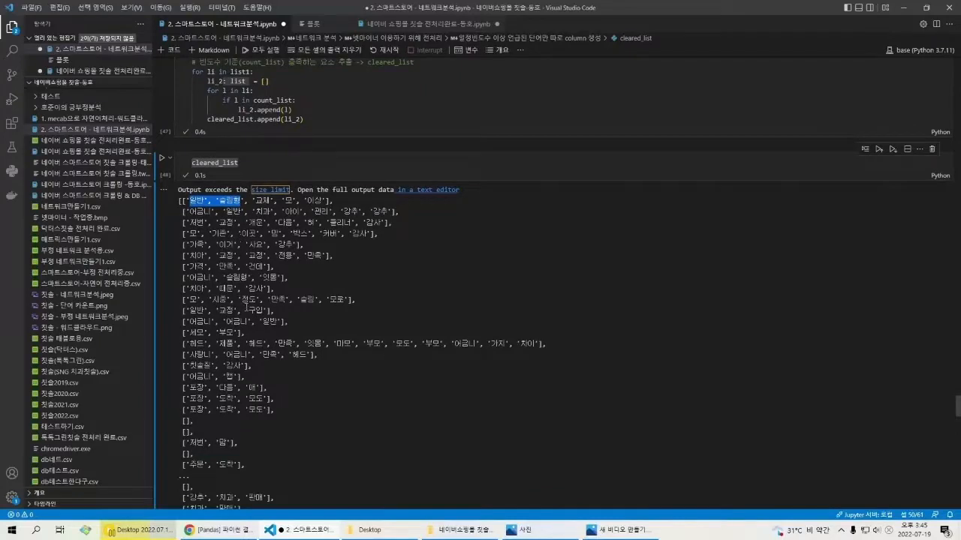
{"action": "left_click_drag", "start_coordinate": [183, 201], "coordinate": [330, 208]}
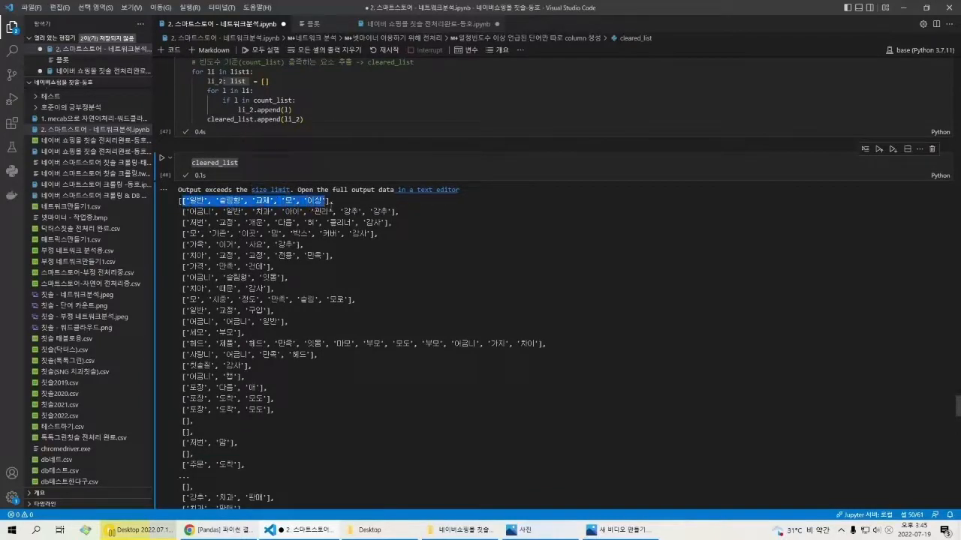
{"action": "left_click", "coordinate": [331, 208]}
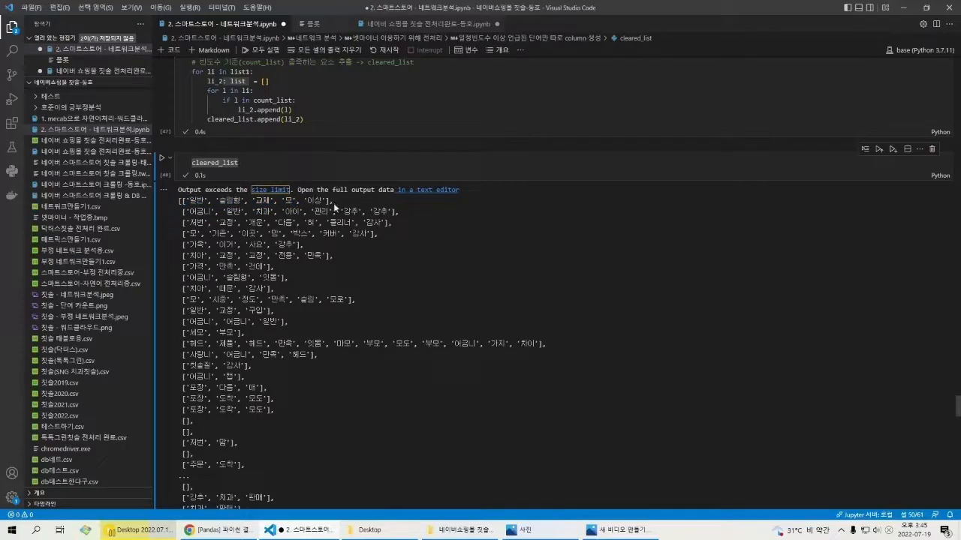
{"action": "left_click_drag", "start_coordinate": [334, 201], "coordinate": [382, 207]}
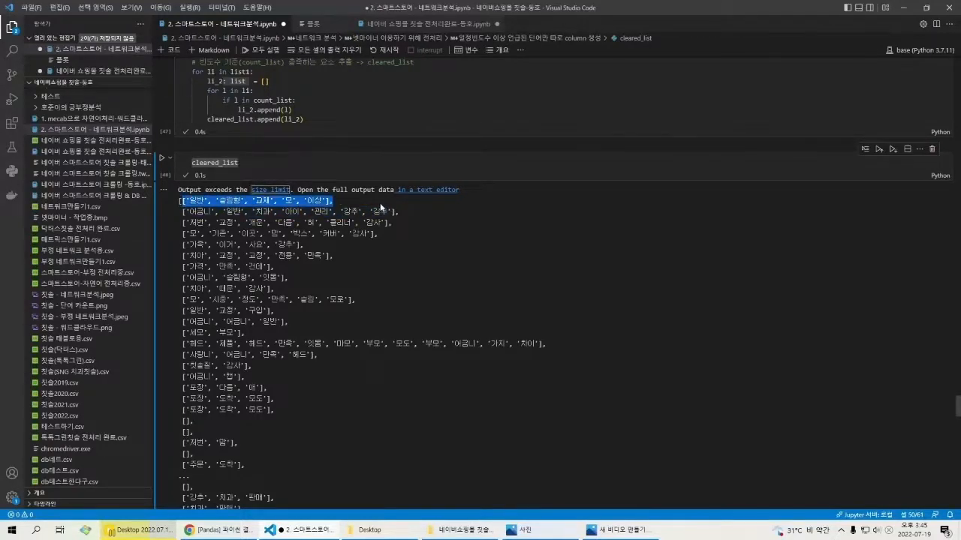
{"action": "left_click", "coordinate": [337, 208]}
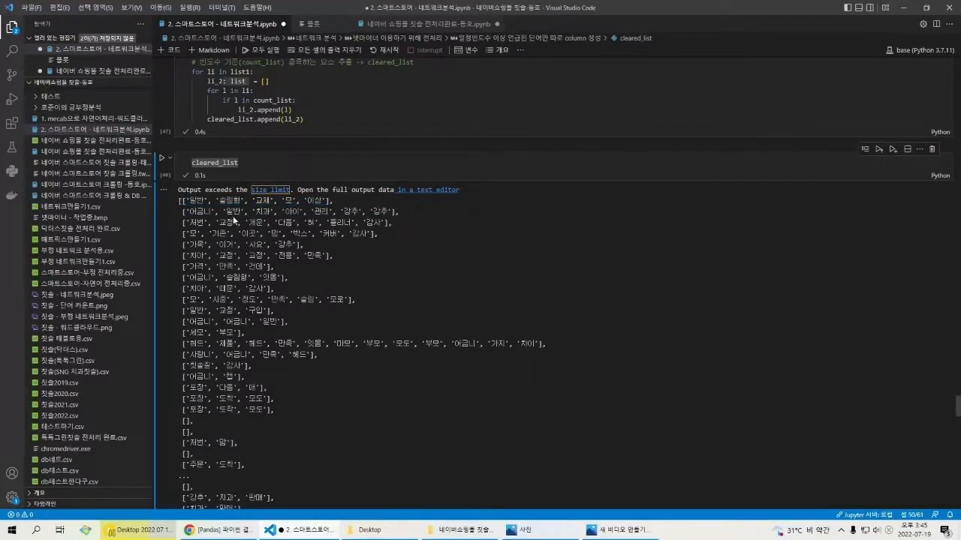
Step: Examine the df['cleared_token'] = cleared_list assignment and the cleared_token column in the df table
{"action": "scroll", "coordinate": [229, 223], "scroll_direction": "down", "scroll_amount": 3}
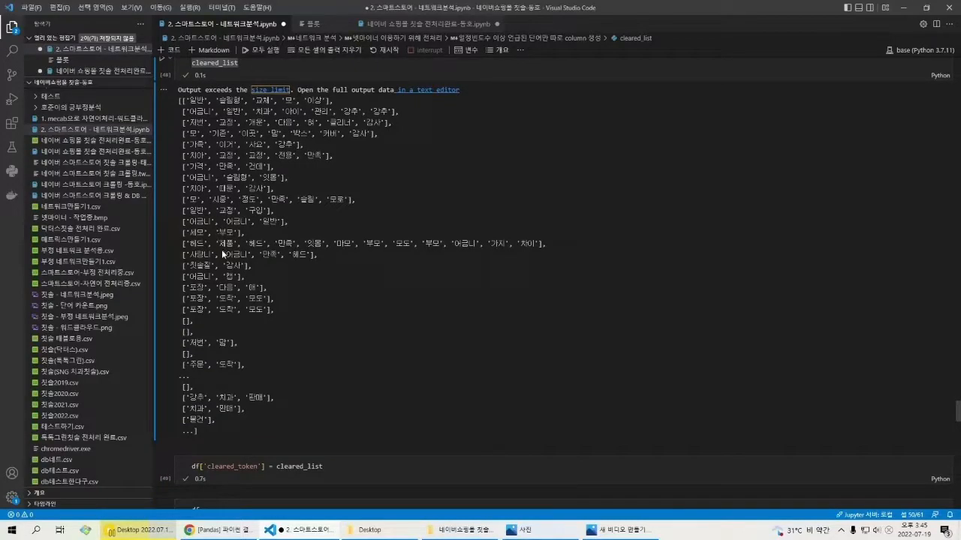
{"action": "scroll", "coordinate": [222, 255], "scroll_direction": "down", "scroll_amount": 3}
{"action": "scroll", "coordinate": [222, 258], "scroll_direction": "down", "scroll_amount": 4}
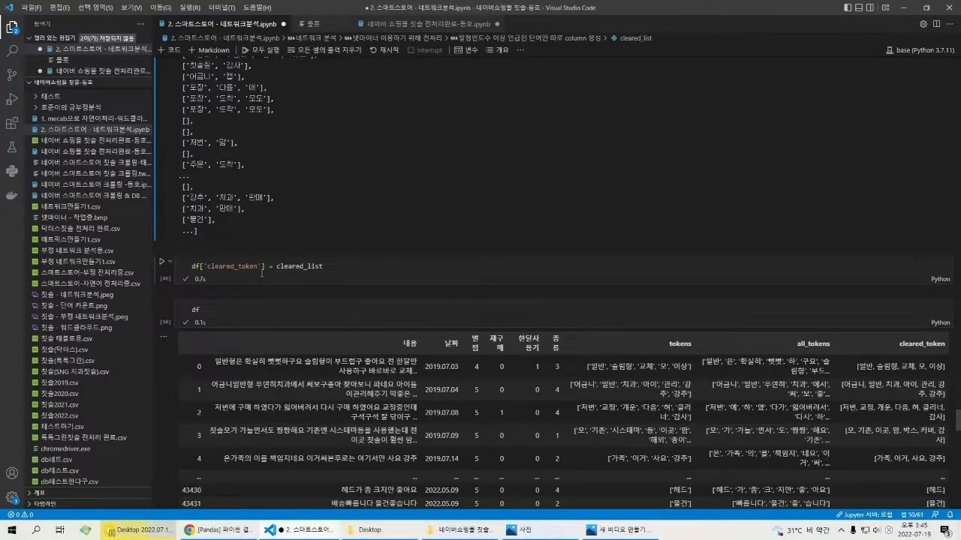
{"action": "scroll", "coordinate": [262, 274], "scroll_direction": "down", "scroll_amount": 2}
{"action": "left_click", "coordinate": [257, 268]}
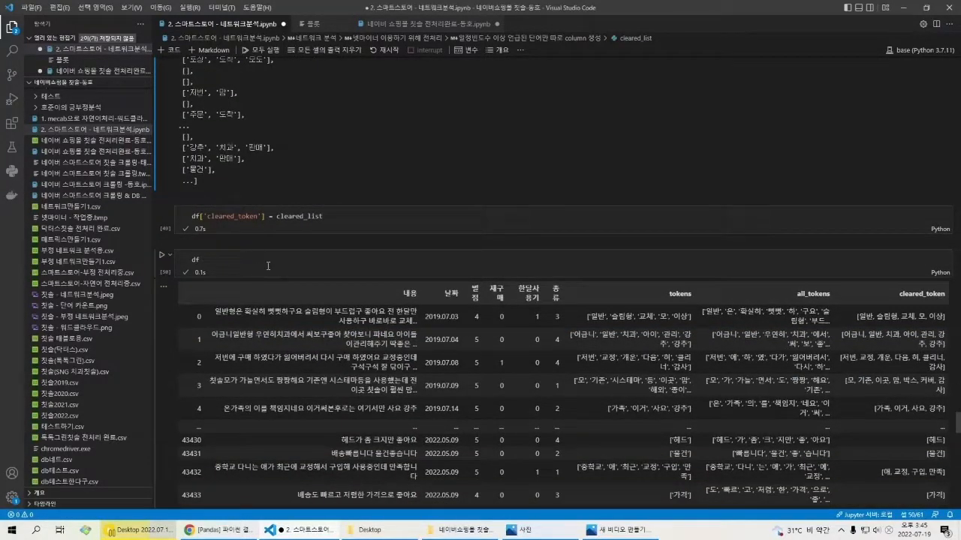
{"action": "scroll", "coordinate": [268, 266], "scroll_direction": "down", "scroll_amount": 2}
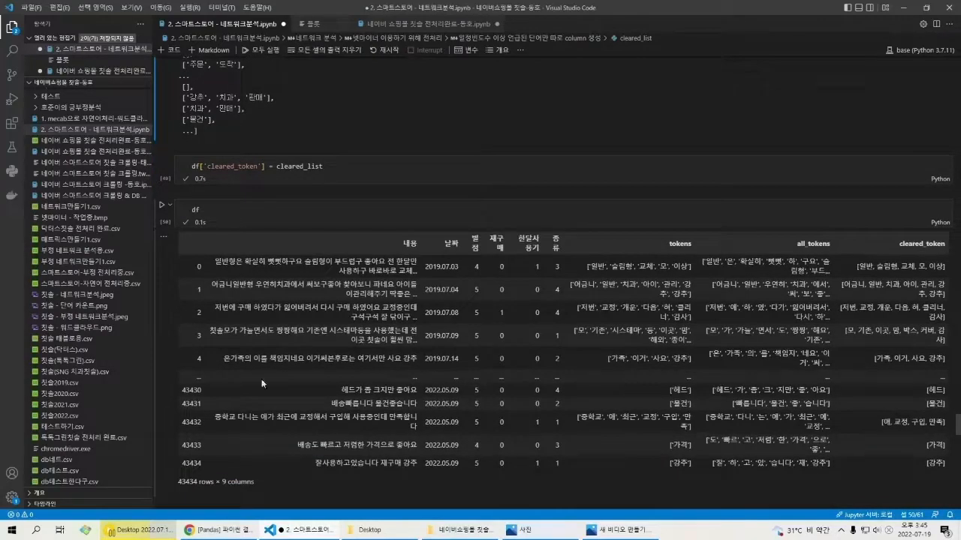
{"action": "scroll", "coordinate": [701, 312], "scroll_direction": "down", "scroll_amount": 3}
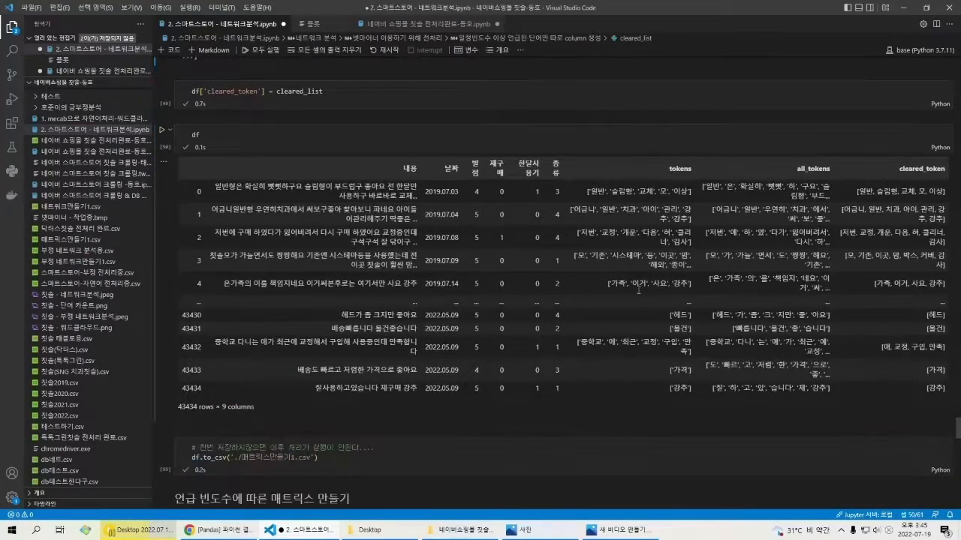
Step: Inspect the df.to_csv('./매트릭스만들기1.csv') cell and look back at the tokens column of the df table
{"action": "scroll", "coordinate": [599, 295], "scroll_direction": "down", "scroll_amount": 5}
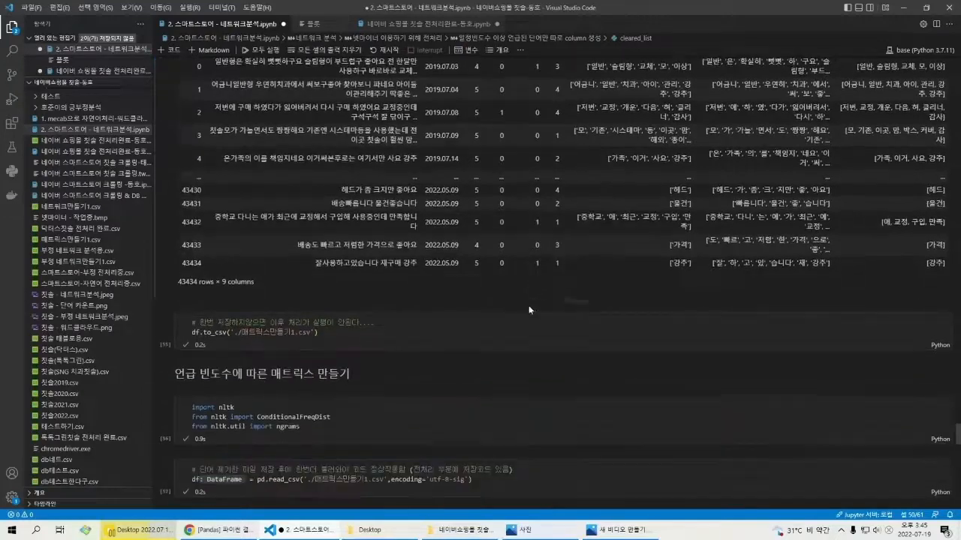
{"action": "left_click", "coordinate": [402, 340]}
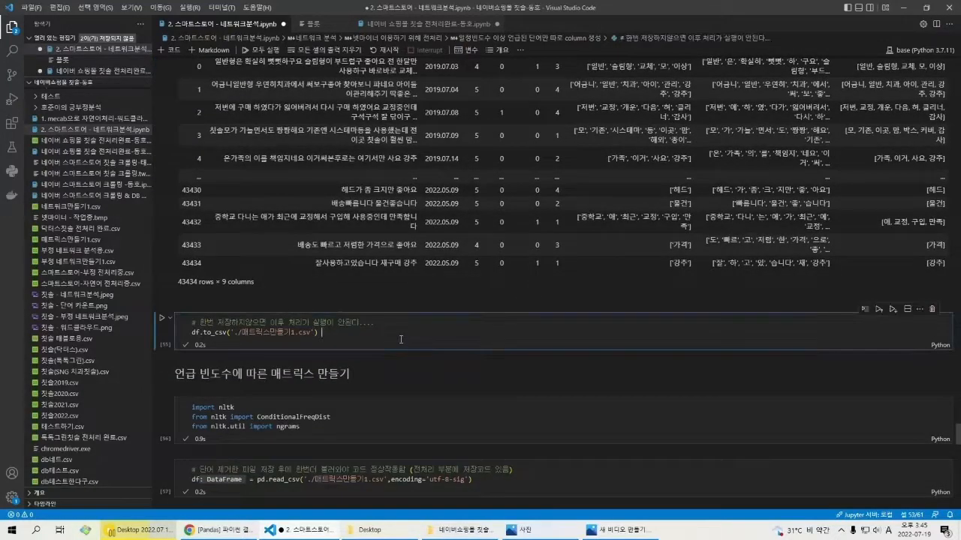
{"action": "scroll", "coordinate": [802, 219], "scroll_direction": "up", "scroll_amount": 4}
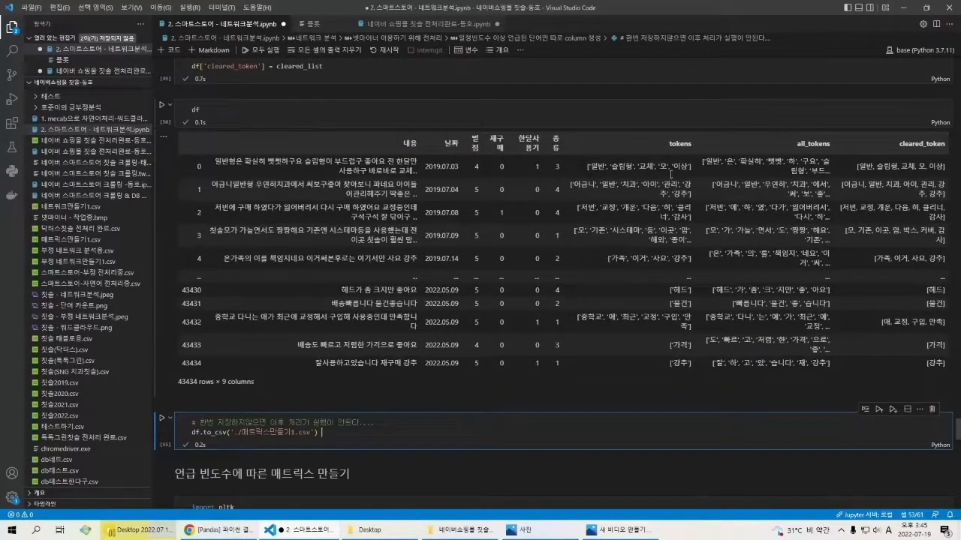
{"action": "left_click", "coordinate": [588, 170]}
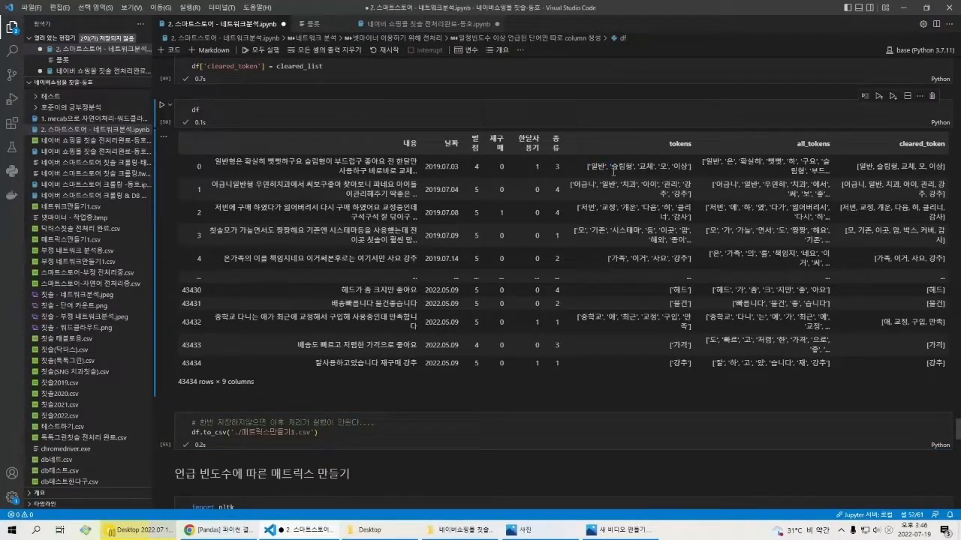
Step: Compare the first row's token list in the tokens column with the one in the cleared_token column of the df table
{"action": "left_click_drag", "start_coordinate": [614, 171], "coordinate": [609, 171]}
{"action": "left_click", "coordinate": [867, 172]}
{"action": "scroll", "coordinate": [361, 355], "scroll_direction": "down", "scroll_amount": 2}
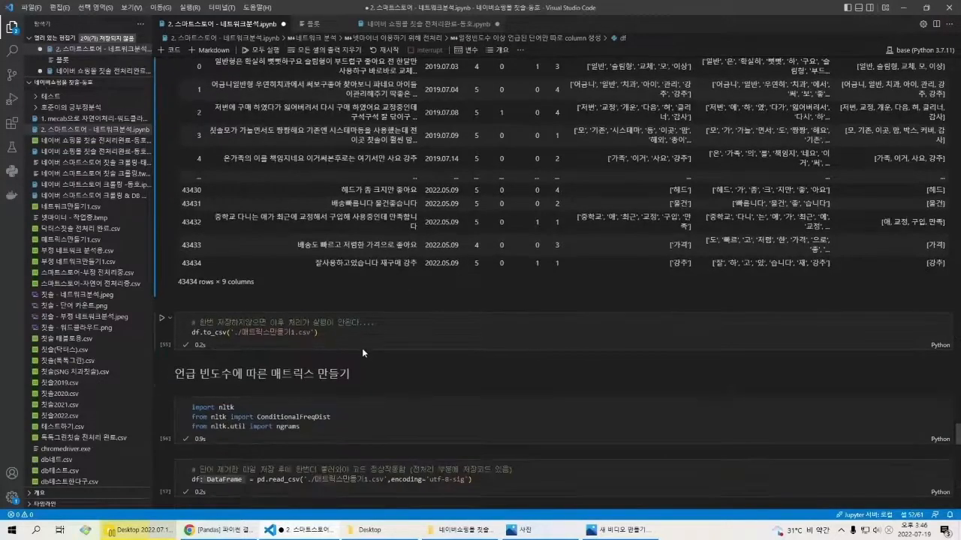
Step: Examine the import cell under '언급 빈도수에 따른 매트릭스 만들기' for nltk, ConditionalFreqDist and ngrams
{"action": "scroll", "coordinate": [343, 392], "scroll_direction": "down", "scroll_amount": 2}
{"action": "scroll", "coordinate": [337, 368], "scroll_direction": "down", "scroll_amount": 1}
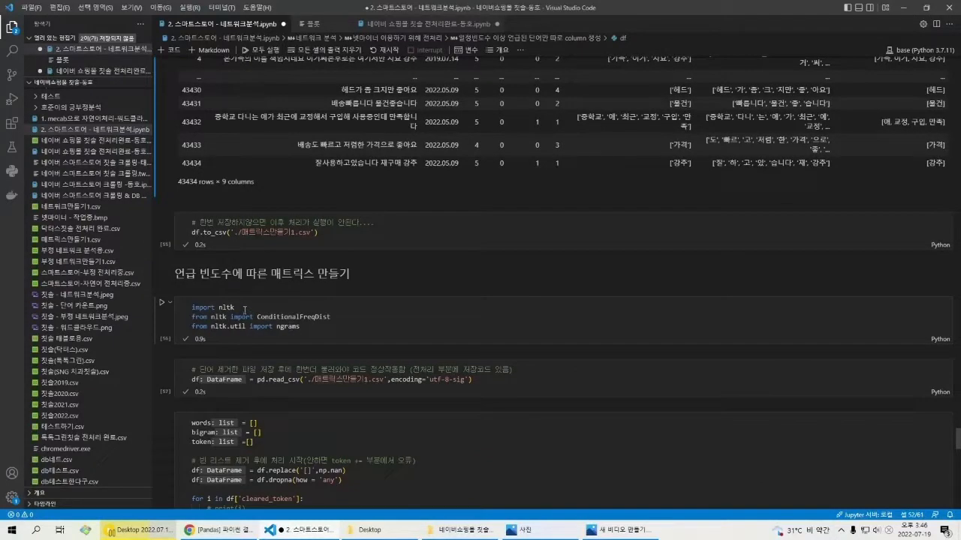
{"action": "left_click", "coordinate": [226, 308]}
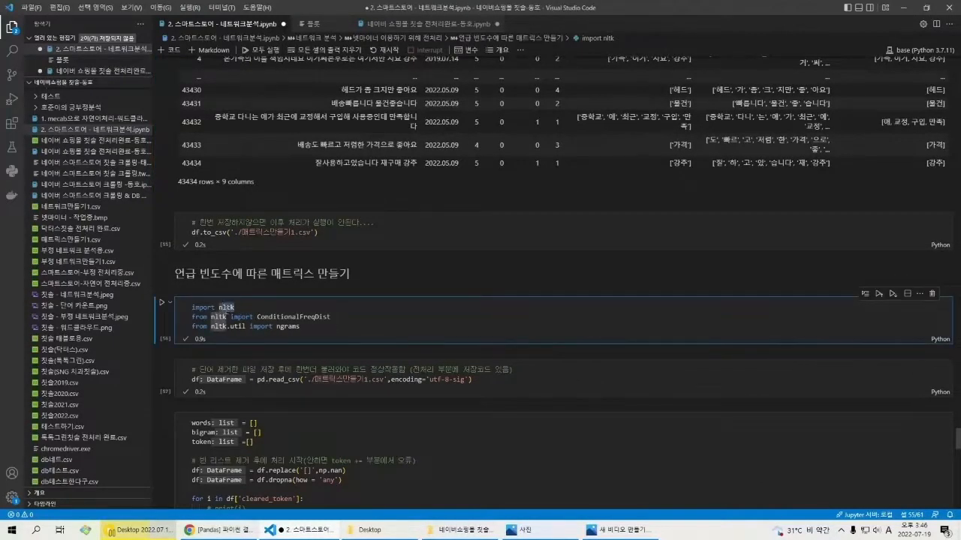
{"action": "left_click", "coordinate": [272, 330]}
{"action": "left_click", "coordinate": [304, 321]}
{"action": "left_click", "coordinate": [281, 331]}
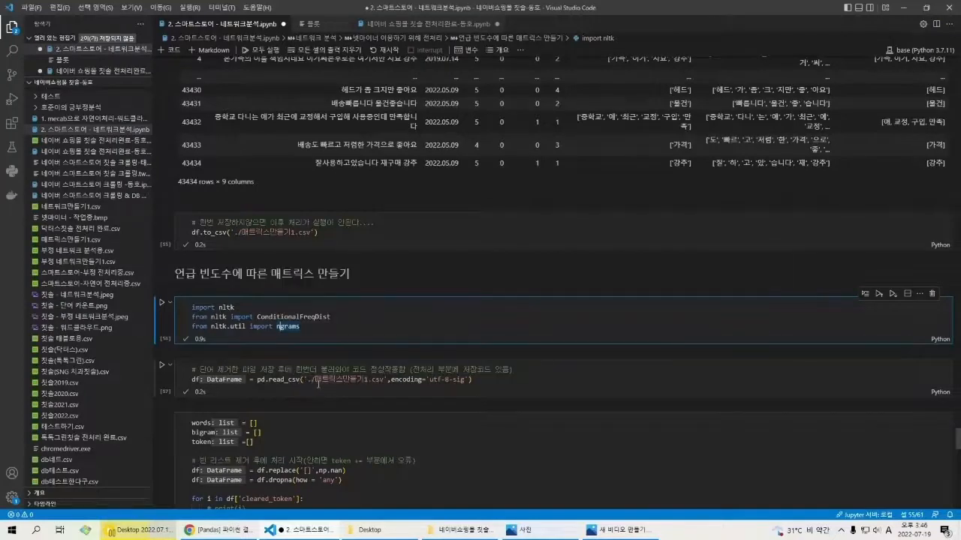
Step: Highlight the './매트릭스만들기1.csv' path in the df.to_csv call and the matching pd.read_csv arguments with encoding='utf-8-sig'
{"action": "left_click_drag", "start_coordinate": [241, 234], "coordinate": [321, 234]}
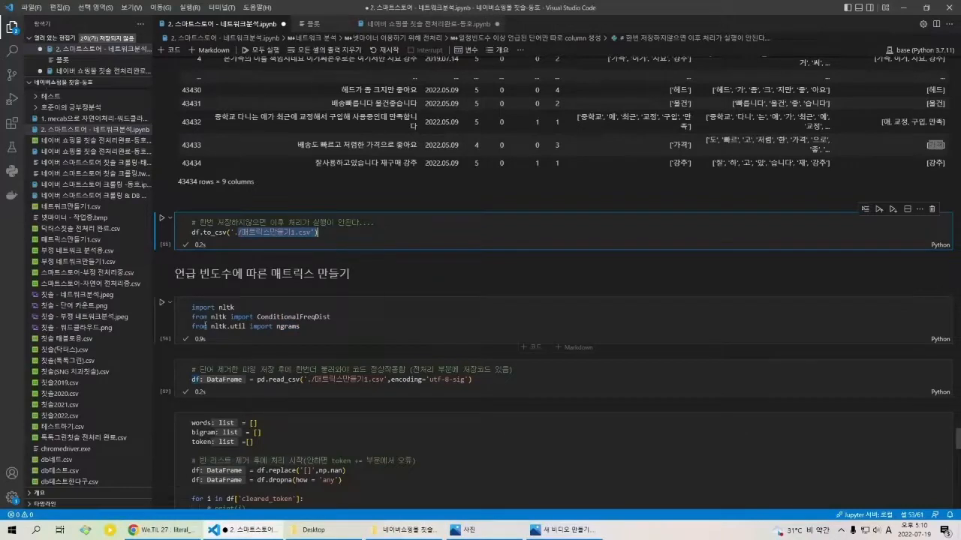
{"action": "scroll", "coordinate": [304, 284], "scroll_direction": "down", "scroll_amount": 2}
{"action": "left_click_drag", "start_coordinate": [307, 304], "coordinate": [488, 306]}
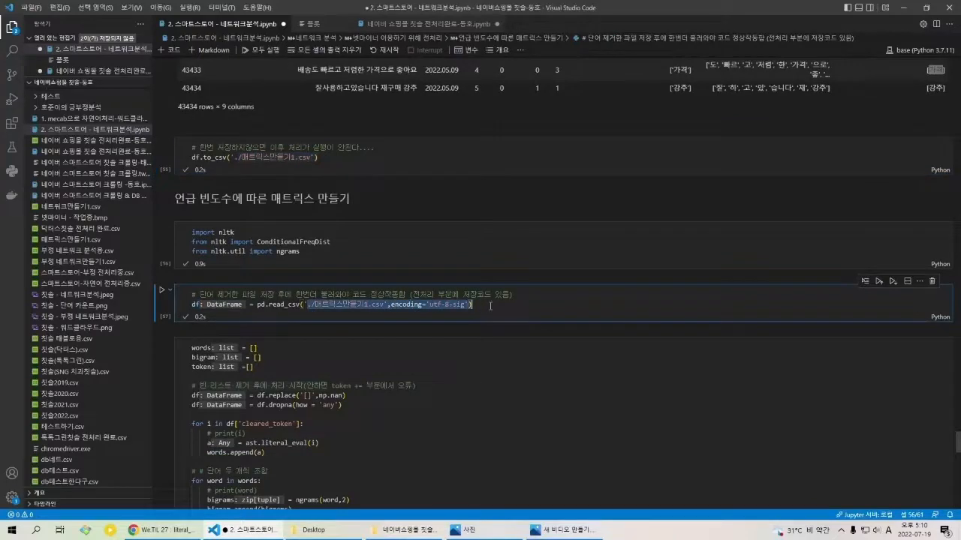
{"action": "left_click", "coordinate": [490, 306]}
{"action": "scroll", "coordinate": [361, 279], "scroll_direction": "down", "scroll_amount": 3}
{"action": "scroll", "coordinate": [346, 280], "scroll_direction": "down", "scroll_amount": 1}
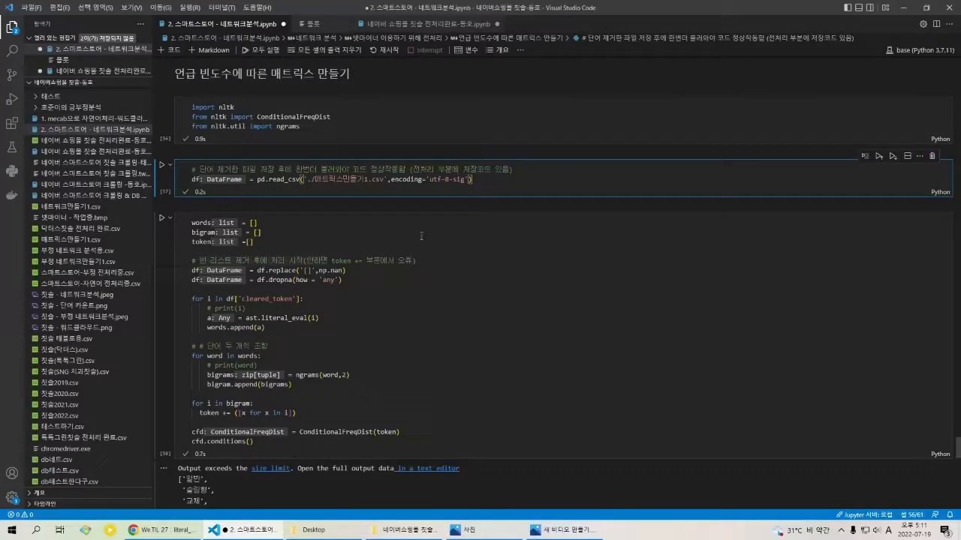
Step: Look back at the df table's cleared_token column and highlight its first rows and the single-word lists in rows 43430 and 43431
{"action": "scroll", "coordinate": [811, 233], "scroll_direction": "up", "scroll_amount": 8}
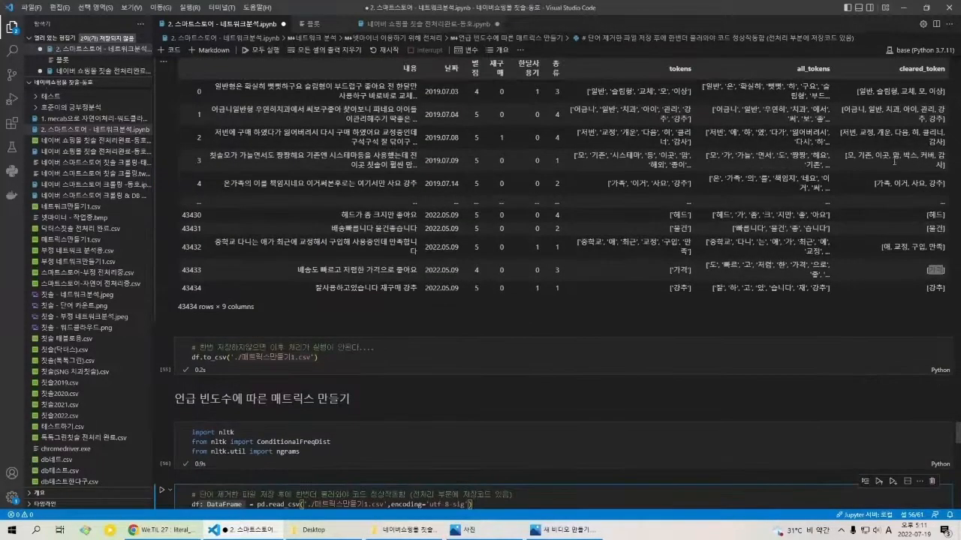
{"action": "left_click_drag", "start_coordinate": [848, 90], "coordinate": [195, 242]}
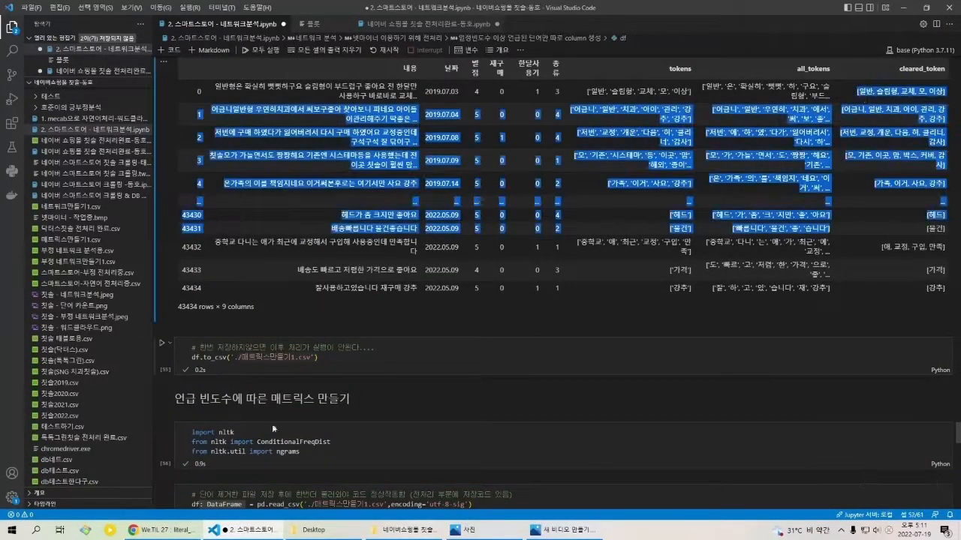
{"action": "left_click", "coordinate": [900, 191]}
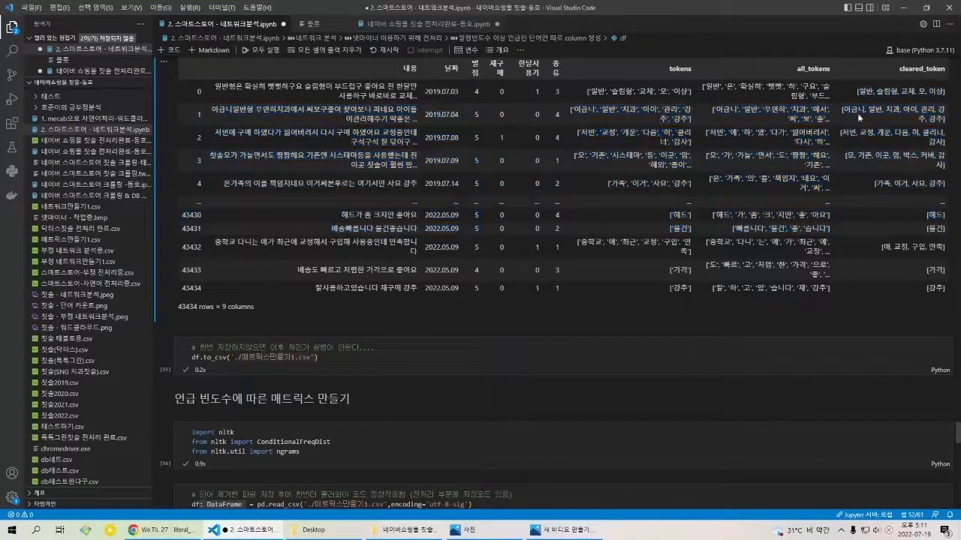
{"action": "left_click_drag", "start_coordinate": [860, 92], "coordinate": [902, 188]}
{"action": "left_click", "coordinate": [902, 190]}
{"action": "scroll", "coordinate": [816, 238], "scroll_direction": "down", "scroll_amount": 1}
{"action": "scroll", "coordinate": [815, 239], "scroll_direction": "down", "scroll_amount": 1}
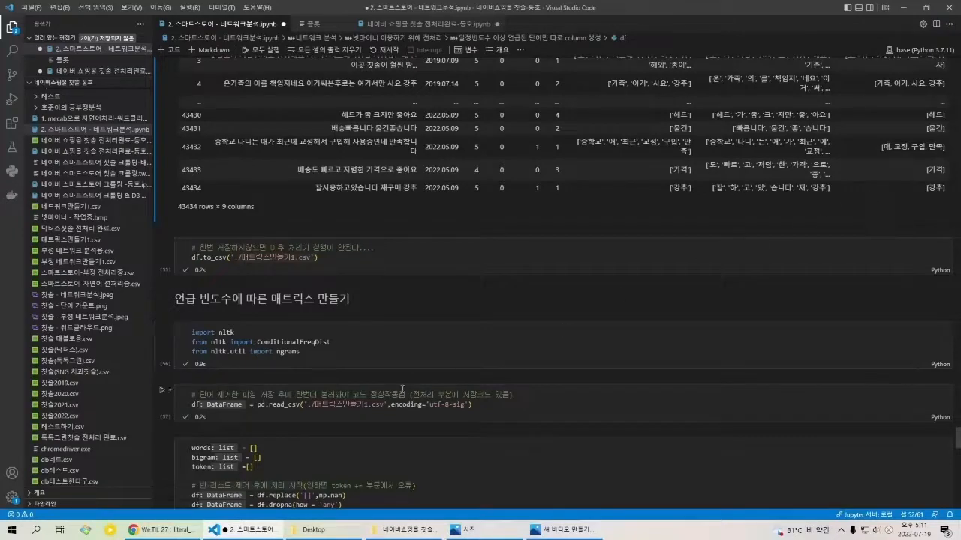
{"action": "scroll", "coordinate": [297, 434], "scroll_direction": "down", "scroll_amount": 1}
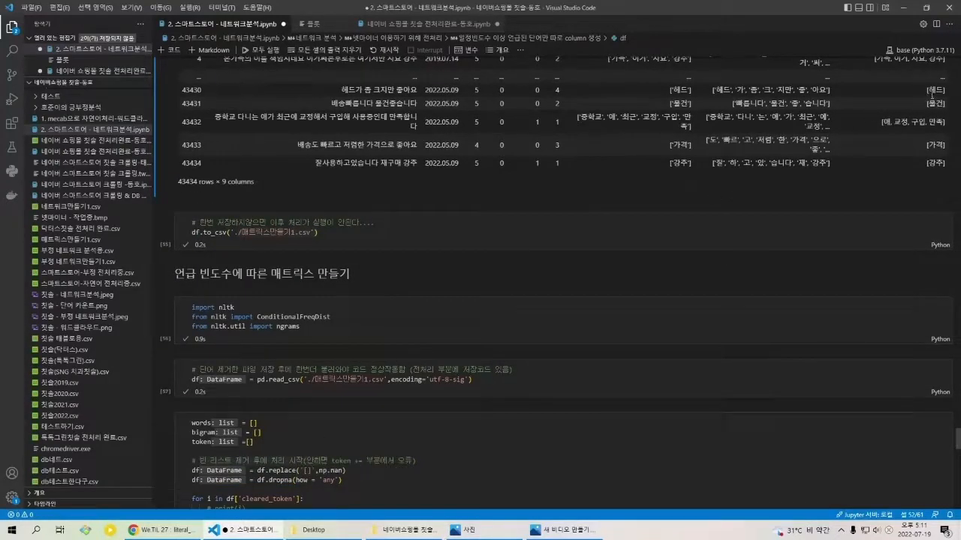
{"action": "left_click_drag", "start_coordinate": [927, 90], "coordinate": [947, 109]}
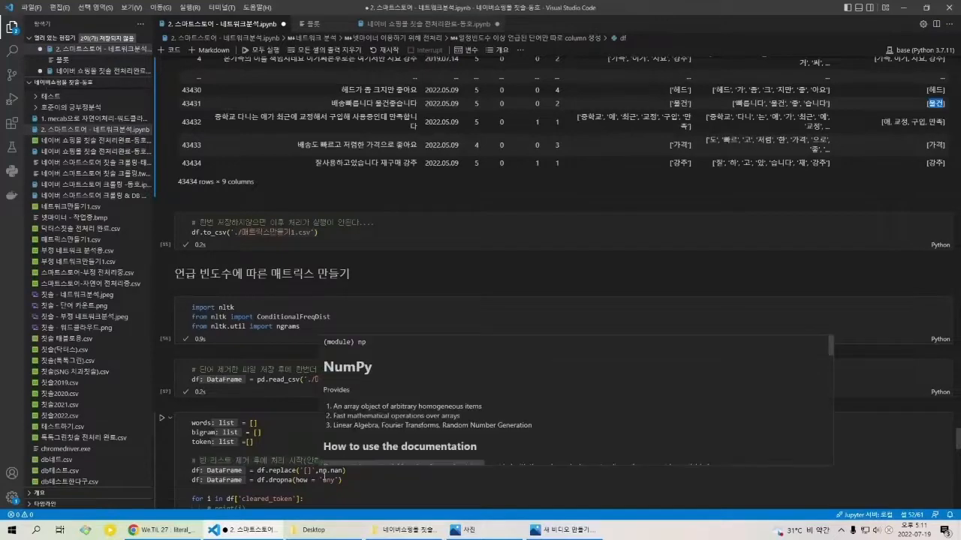
Step: Highlight the df.replace('[]',np.nan) and df.dropna(how = 'any') code that removes empty lists
{"action": "left_click", "coordinate": [347, 473]}
{"action": "left_click_drag", "start_coordinate": [348, 474], "coordinate": [313, 473]}
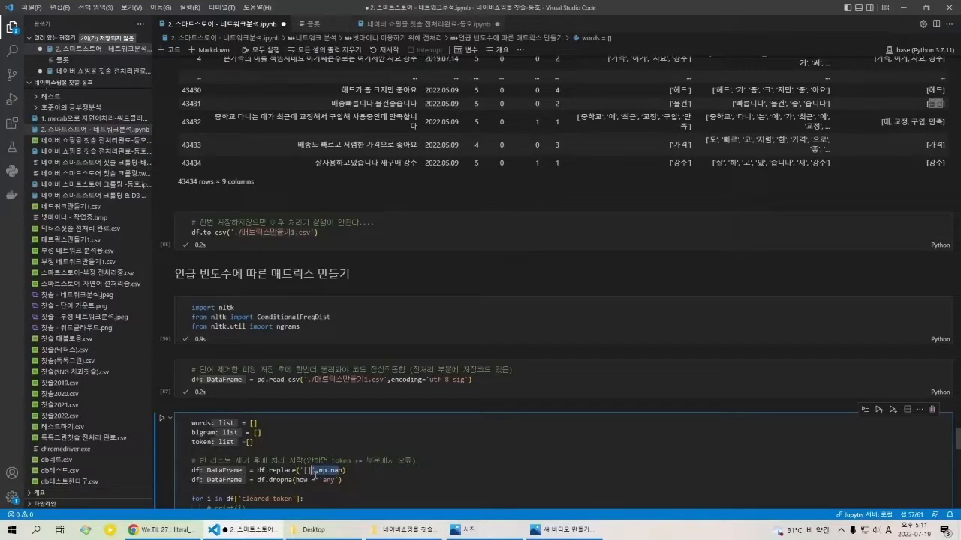
{"action": "left_click", "coordinate": [314, 474]}
{"action": "left_click_drag", "start_coordinate": [349, 481], "coordinate": [239, 489]}
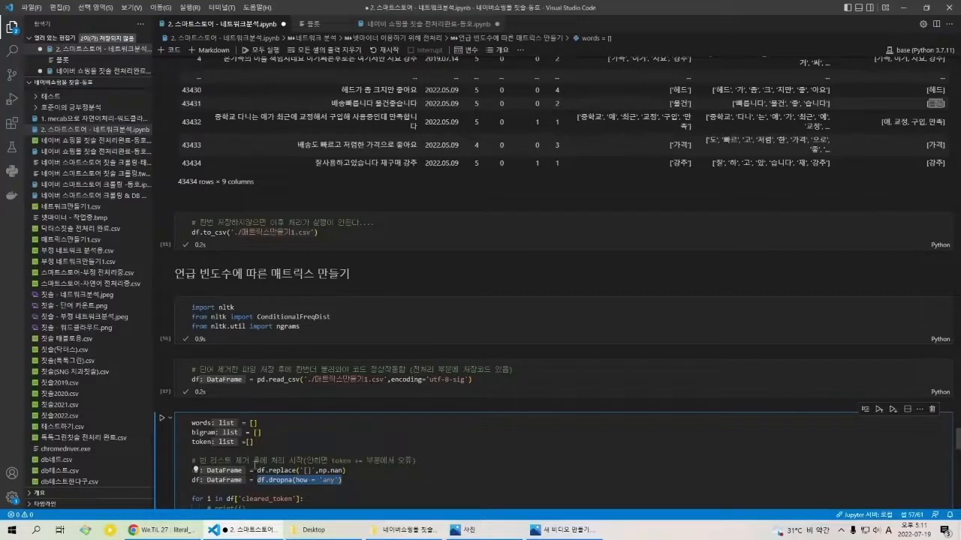
{"action": "scroll", "coordinate": [421, 245], "scroll_direction": "down", "scroll_amount": 3}
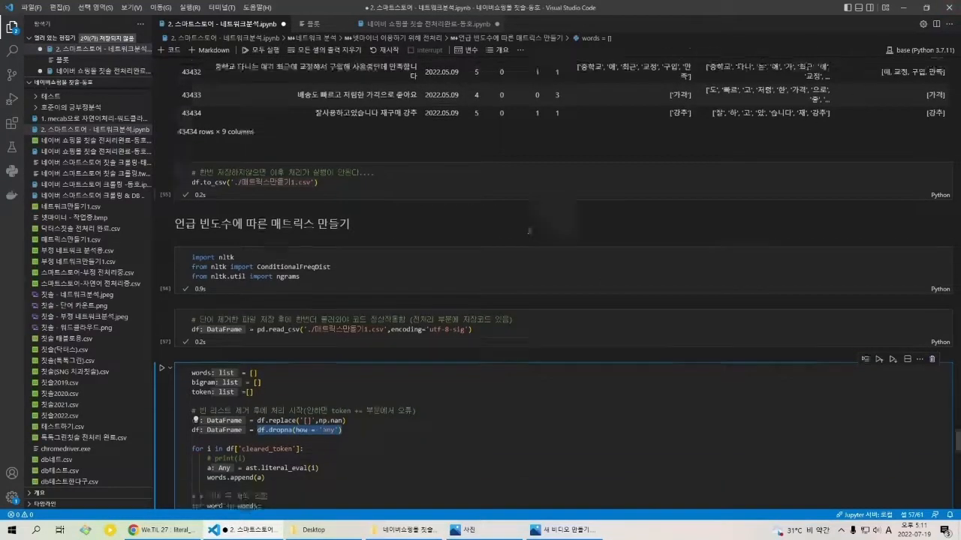
{"action": "scroll", "coordinate": [421, 245], "scroll_direction": "down", "scroll_amount": 2}
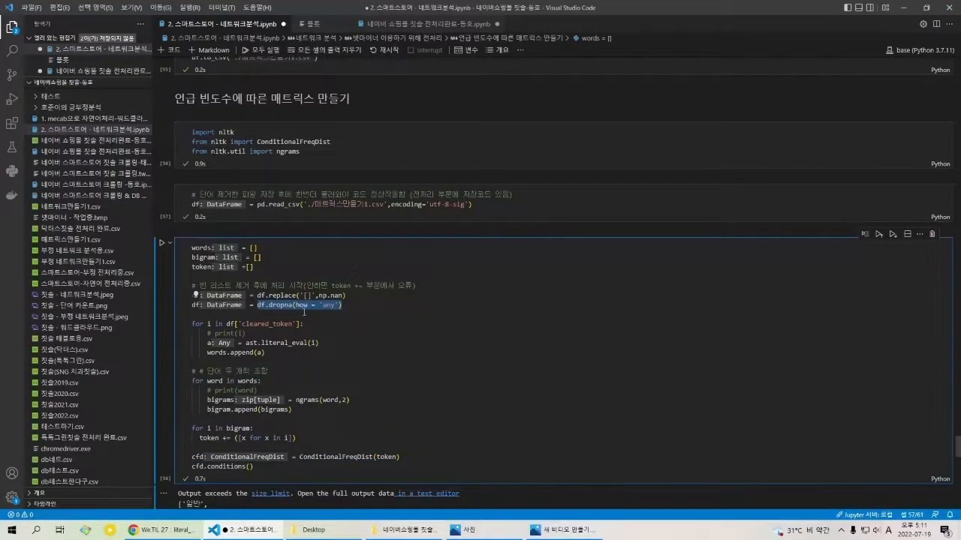
Step: Highlight row 43432's cleared_token list and relate it to the ast.literal_eval(i) line in the cleared_token loop
{"action": "scroll", "coordinate": [325, 306], "scroll_direction": "up", "scroll_amount": 5}
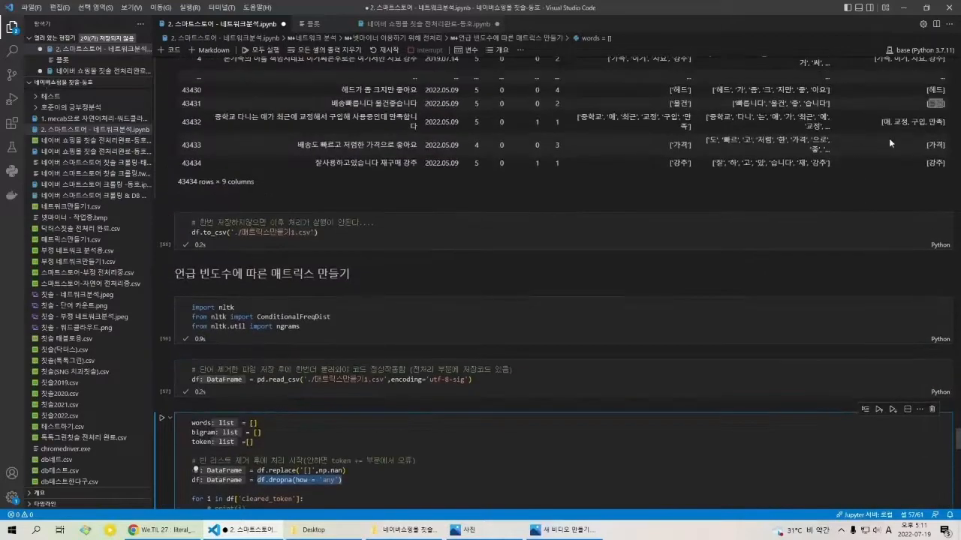
{"action": "left_click", "coordinate": [888, 122]}
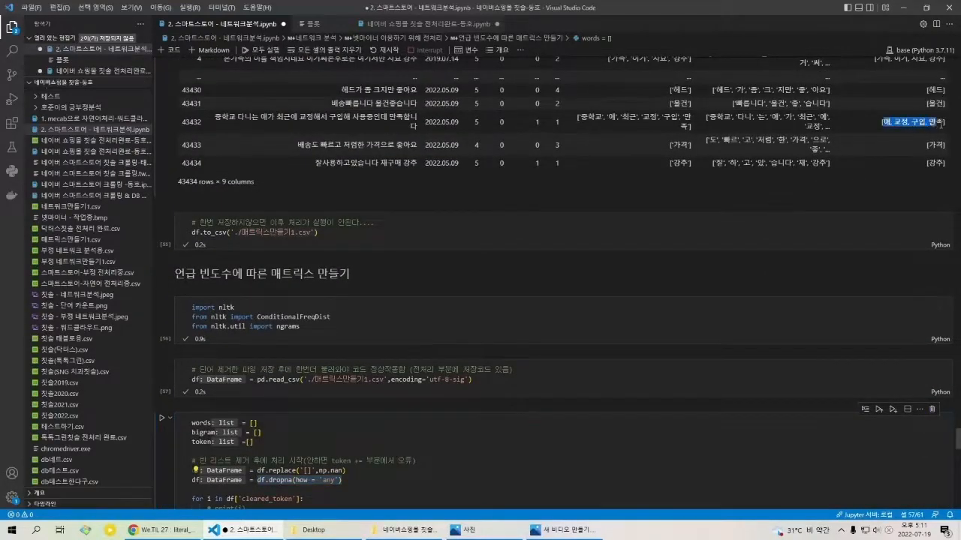
{"action": "scroll", "coordinate": [261, 327], "scroll_direction": "down", "scroll_amount": 5}
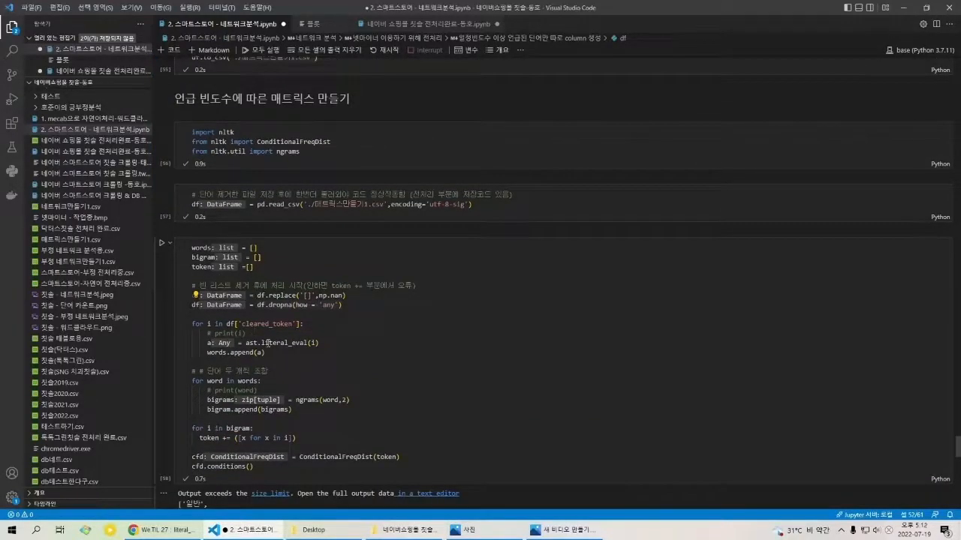
{"action": "mouse_move", "coordinate": [267, 342]}
{"action": "scroll", "coordinate": [304, 348], "scroll_direction": "up", "scroll_amount": 5}
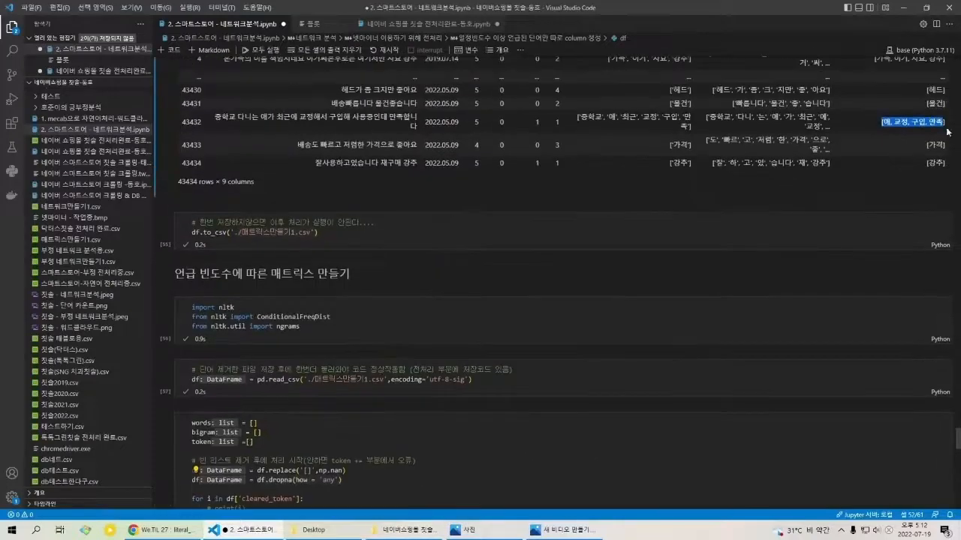
{"action": "left_click", "coordinate": [883, 124]}
{"action": "left_click_drag", "start_coordinate": [882, 122], "coordinate": [947, 122]}
{"action": "left_click", "coordinate": [776, 197]}
{"action": "scroll", "coordinate": [345, 315], "scroll_direction": "down", "scroll_amount": 4}
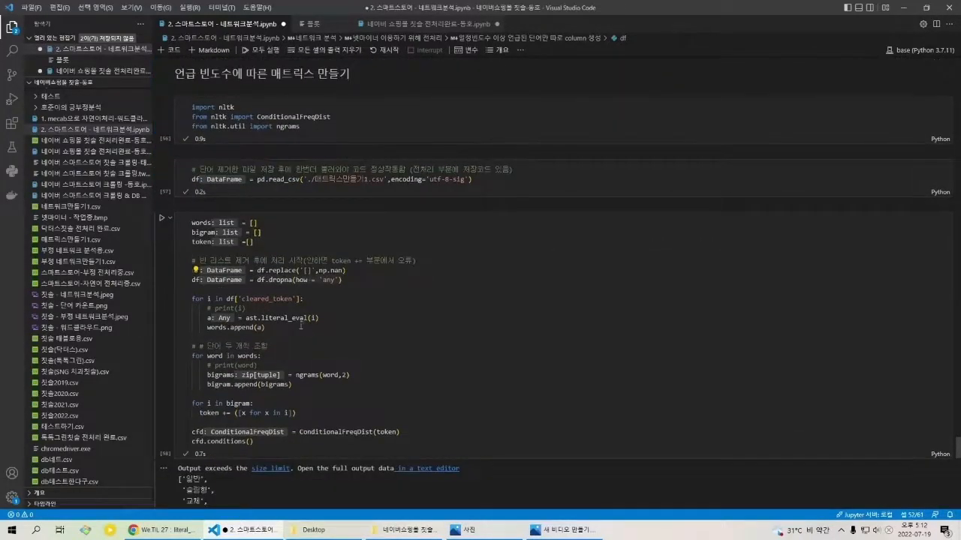
{"action": "mouse_move", "coordinate": [298, 323]}
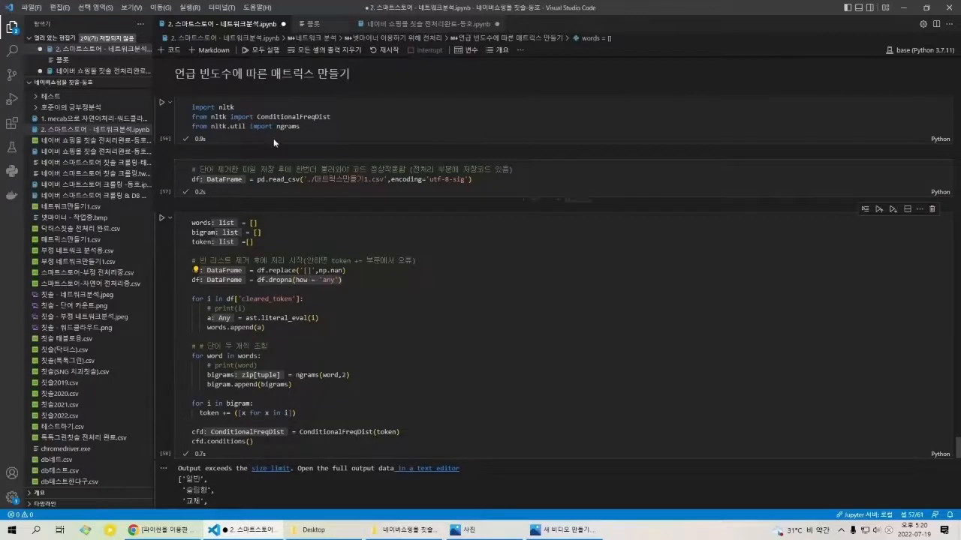
Step: Examine the ngrams(word,2) line that builds bigrams and the token += ([x for x in i]) loop
{"action": "left_click", "coordinate": [304, 374]}
{"action": "left_click", "coordinate": [343, 375]}
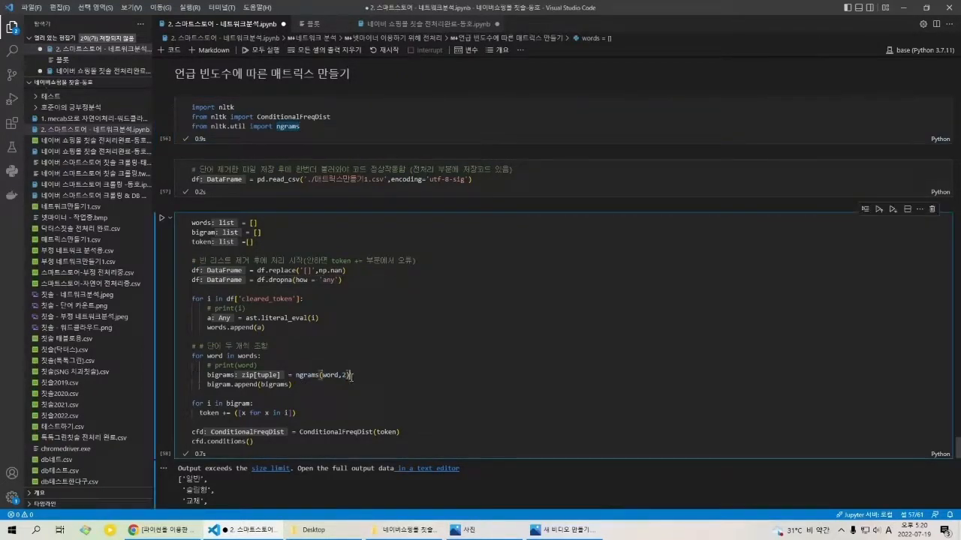
{"action": "left_click", "coordinate": [348, 375]}
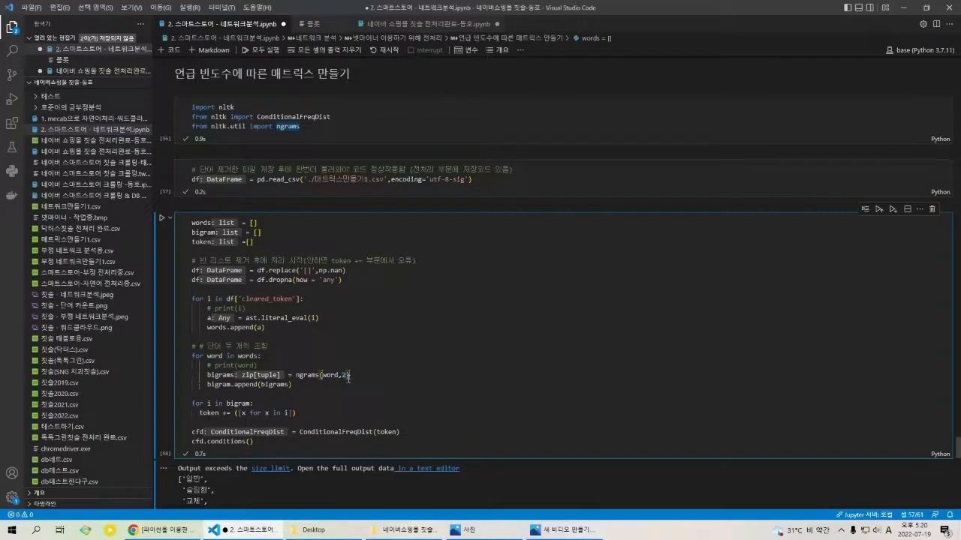
{"action": "left_click", "coordinate": [230, 374]}
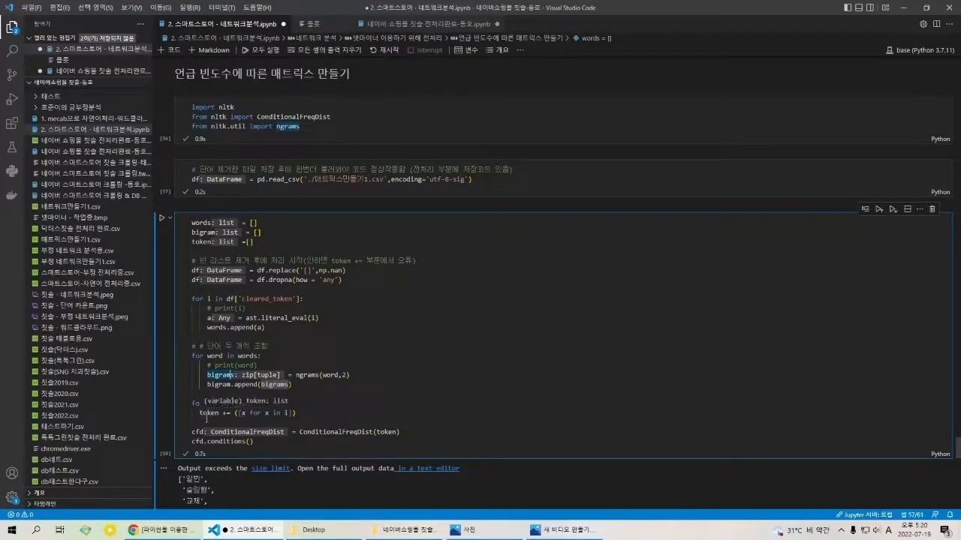
{"action": "left_click_drag", "start_coordinate": [199, 414], "coordinate": [241, 414]}
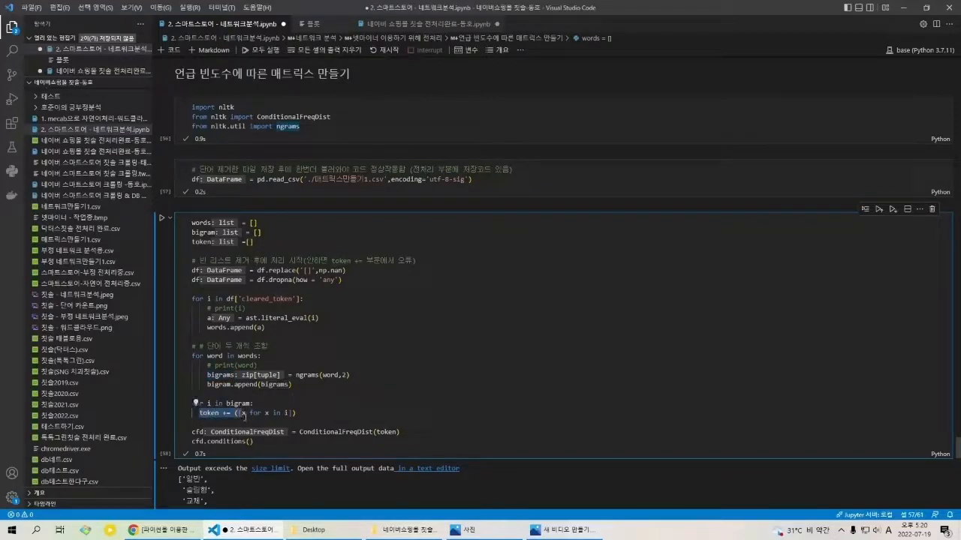
{"action": "left_click", "coordinate": [290, 408]}
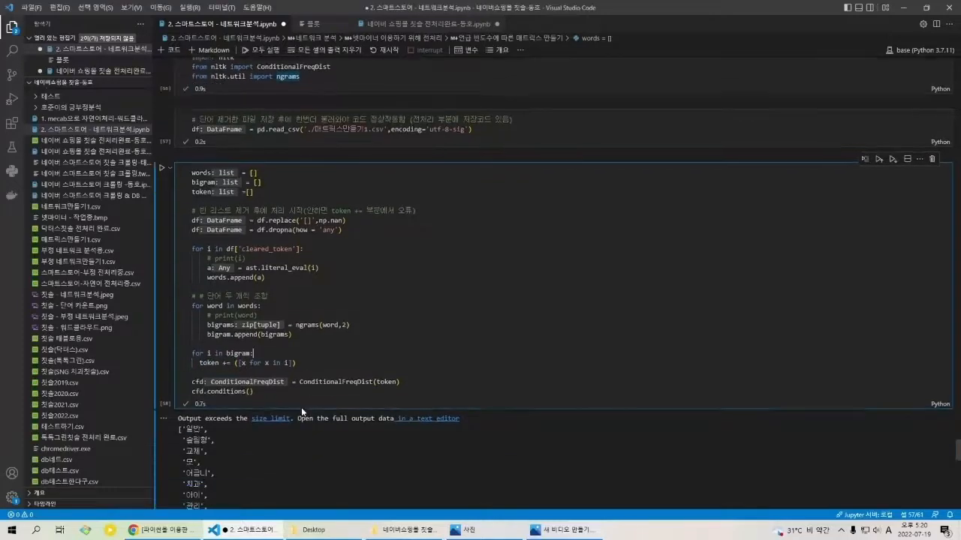
Step: View the freq_matrix cell and its df matrix output, highlighting the value in row '일반', column '슬림형'
{"action": "scroll", "coordinate": [294, 376], "scroll_direction": "down", "scroll_amount": 3}
{"action": "scroll", "coordinate": [423, 330], "scroll_direction": "down", "scroll_amount": 10}
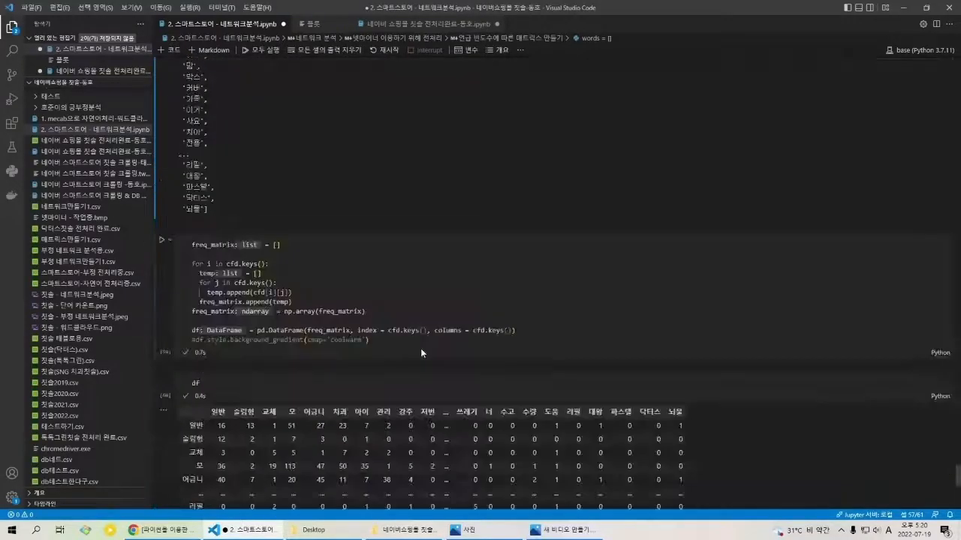
{"action": "double_click", "coordinate": [250, 326]}
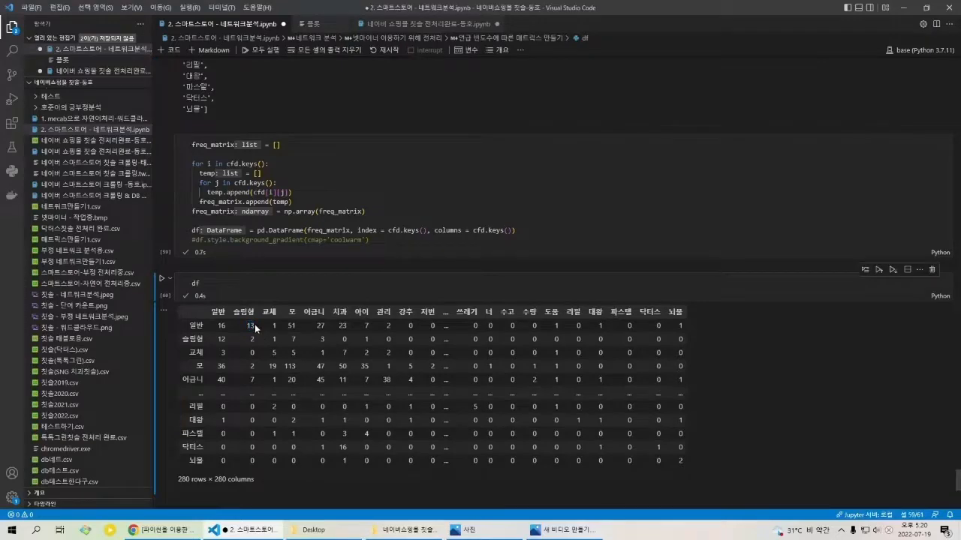
Step: Trace the token list and ConditionalFreqDist import to the cfd assignment, and highlight that line together with cfd.conditions()
{"action": "scroll", "coordinate": [376, 379], "scroll_direction": "up", "scroll_amount": 15}
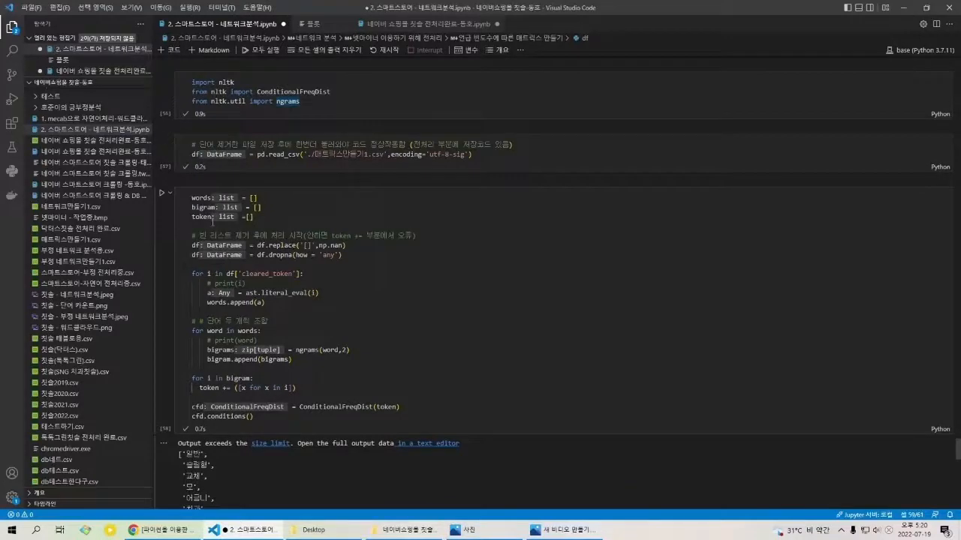
{"action": "left_click", "coordinate": [209, 222]}
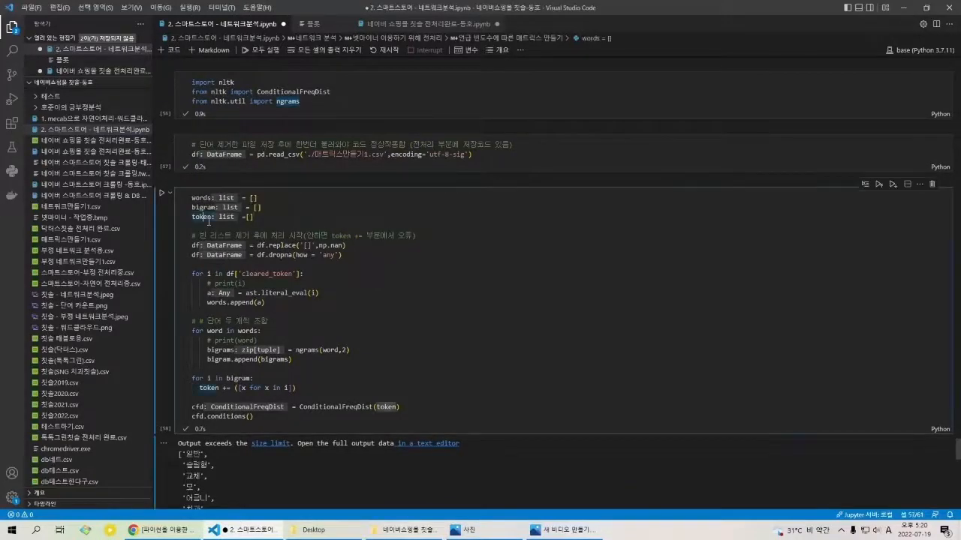
{"action": "scroll", "coordinate": [263, 403], "scroll_direction": "down", "scroll_amount": 2}
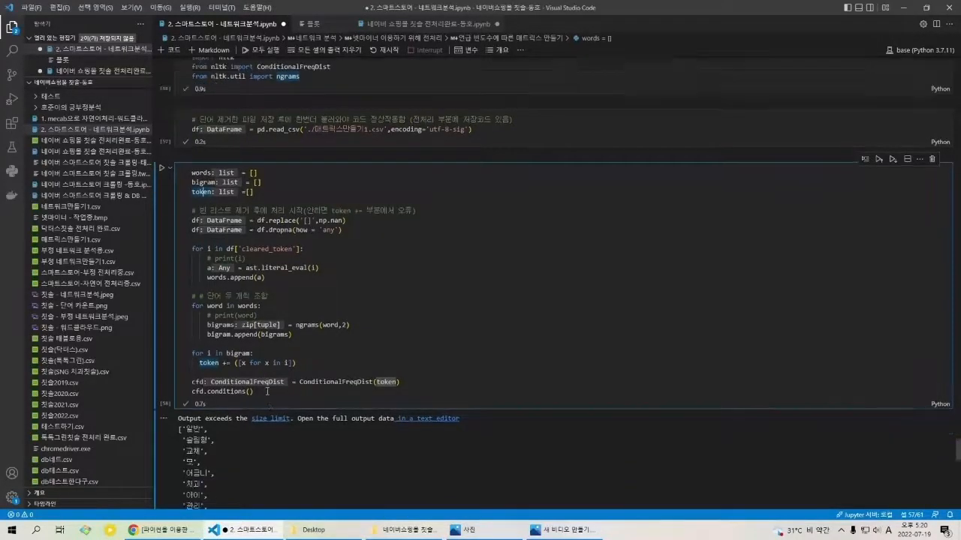
{"action": "scroll", "coordinate": [284, 373], "scroll_direction": "up", "scroll_amount": 3}
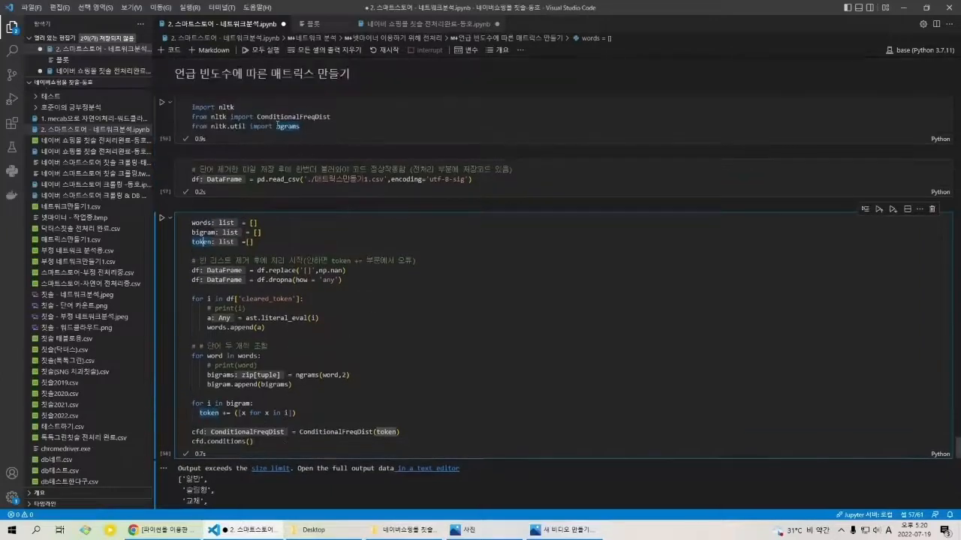
{"action": "left_click_drag", "start_coordinate": [257, 118], "coordinate": [331, 118]}
{"action": "left_click", "coordinate": [389, 434]}
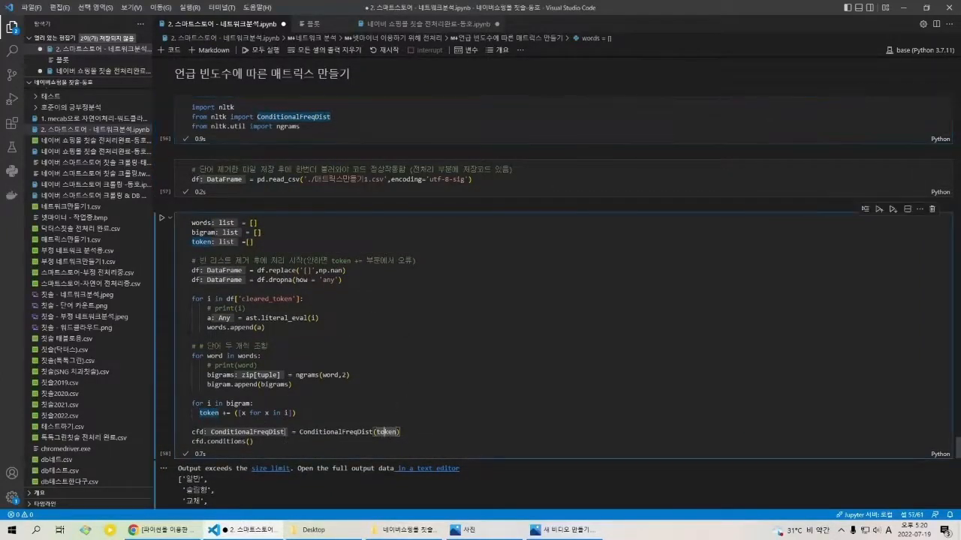
{"action": "left_click_drag", "start_coordinate": [254, 442], "coordinate": [193, 436]}
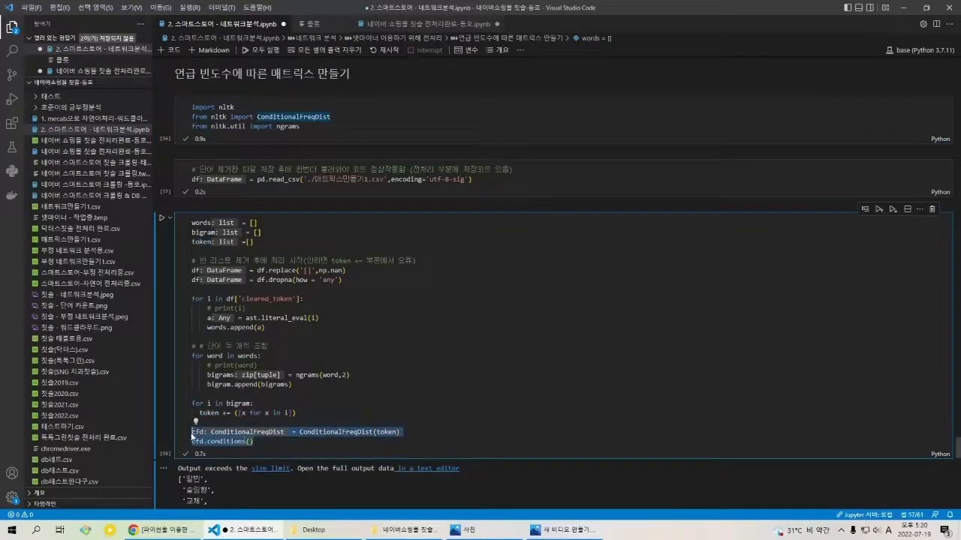
Step: Examine the ConditionalFreqDist(token) assignment and cfd.conditions(), and highlight the word list in the output from '일반' to '뇌물'
{"action": "left_click", "coordinate": [194, 436]}
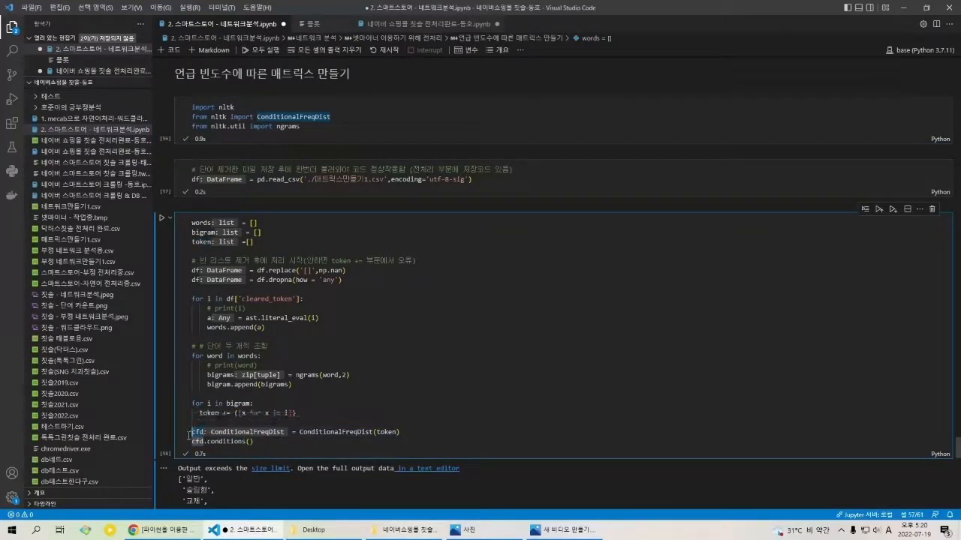
{"action": "left_click", "coordinate": [333, 434]}
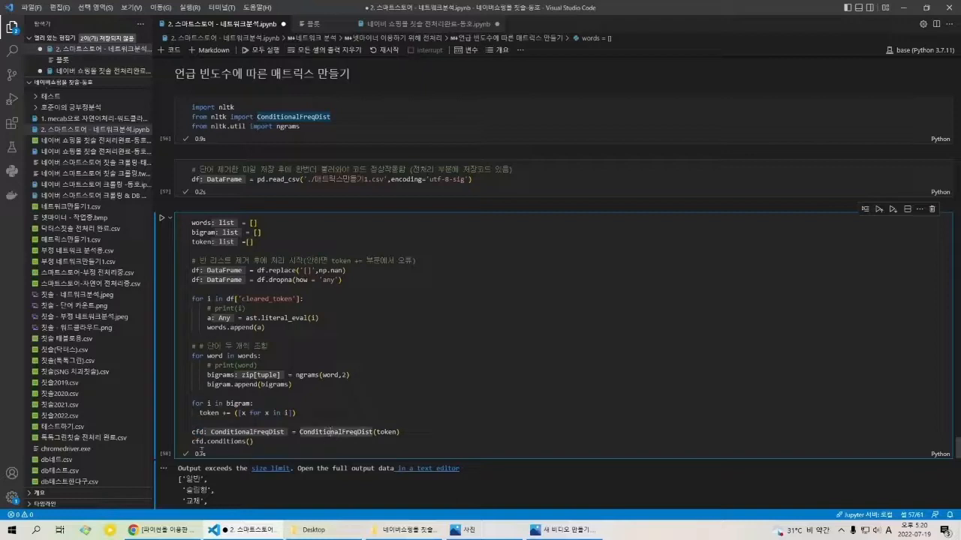
{"action": "left_click", "coordinate": [248, 441]}
{"action": "scroll", "coordinate": [240, 368], "scroll_direction": "down", "scroll_amount": 3}
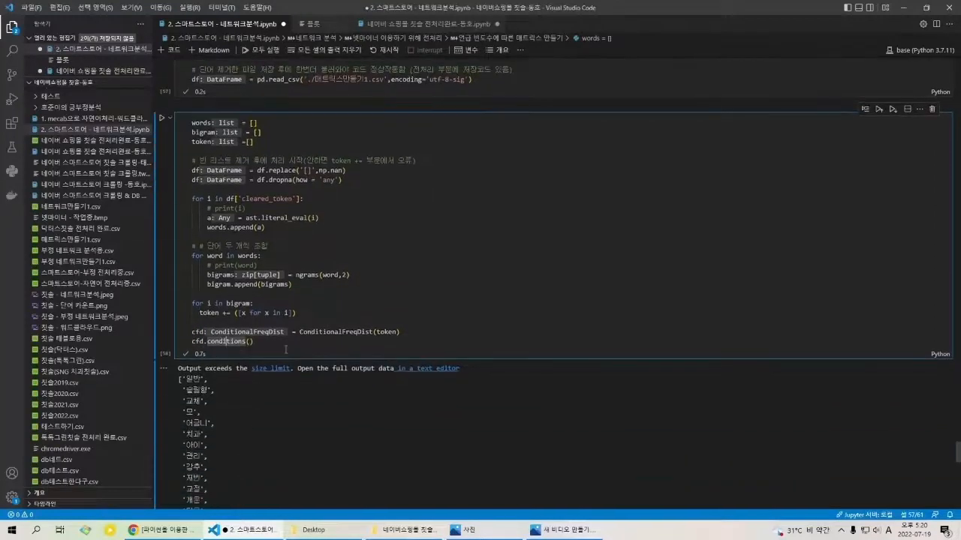
{"action": "scroll", "coordinate": [263, 330], "scroll_direction": "down", "scroll_amount": 4}
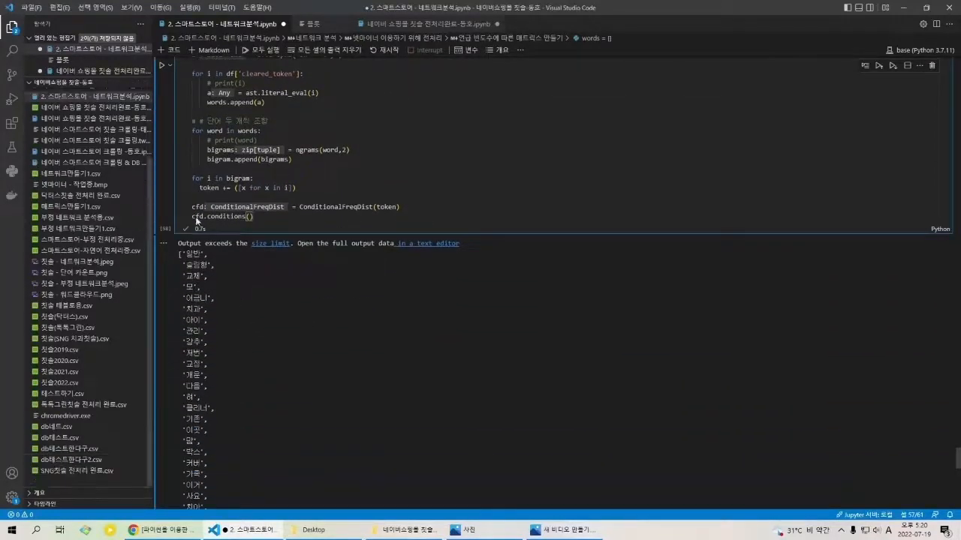
{"action": "scroll", "coordinate": [197, 221], "scroll_direction": "down", "scroll_amount": 3}
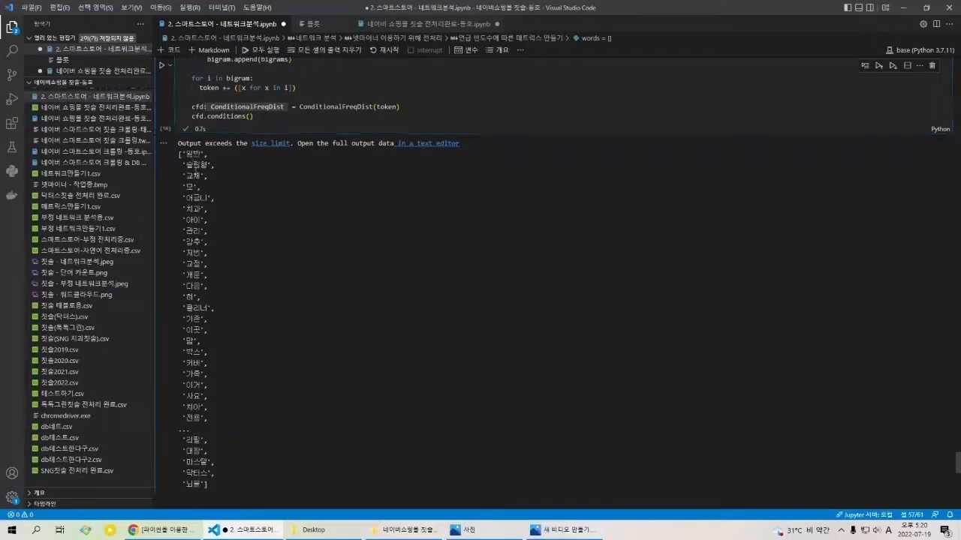
{"action": "left_click_drag", "start_coordinate": [178, 154], "coordinate": [247, 348]}
{"action": "scroll", "coordinate": [244, 345], "scroll_direction": "down", "scroll_amount": 3}
{"action": "left_click_drag", "start_coordinate": [210, 410], "coordinate": [180, 78]}
{"action": "scroll", "coordinate": [552, 279], "scroll_direction": "down", "scroll_amount": 6}
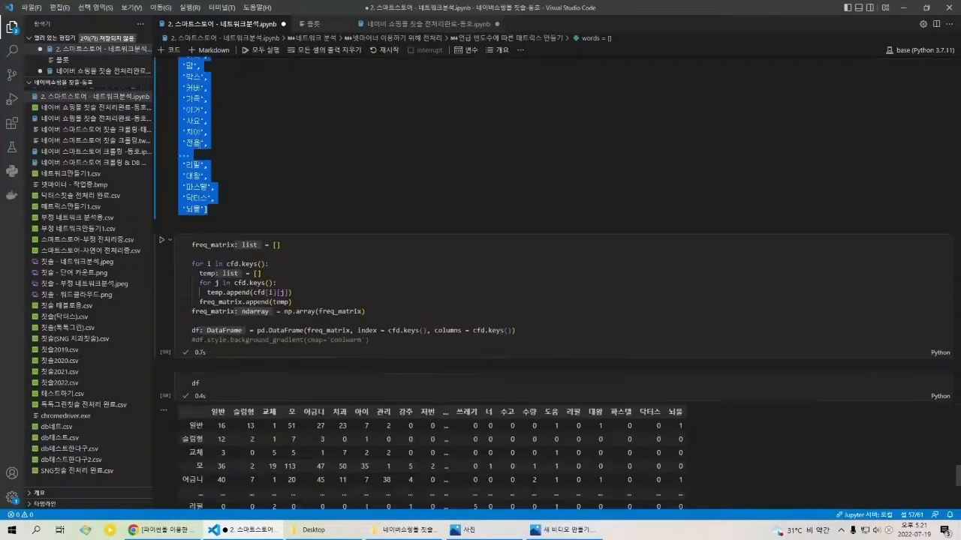
Step: Highlight the df matrix's column headers and its row labels starting at '일반' to point out the words on both axes
{"action": "scroll", "coordinate": [240, 301], "scroll_direction": "down", "scroll_amount": 5}
{"action": "left_click", "coordinate": [226, 292]}
{"action": "left_click_drag", "start_coordinate": [210, 287], "coordinate": [727, 285]}
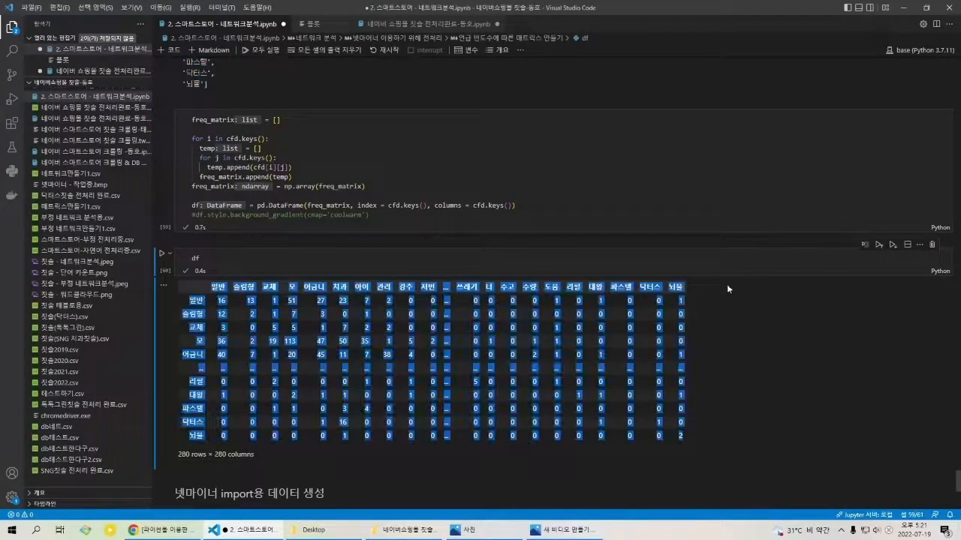
{"action": "left_click", "coordinate": [508, 300]}
{"action": "left_click_drag", "start_coordinate": [211, 286], "coordinate": [714, 286]}
{"action": "left_click", "coordinate": [684, 290]}
{"action": "left_click_drag", "start_coordinate": [191, 300], "coordinate": [219, 423]}
{"action": "left_click", "coordinate": [221, 421]}
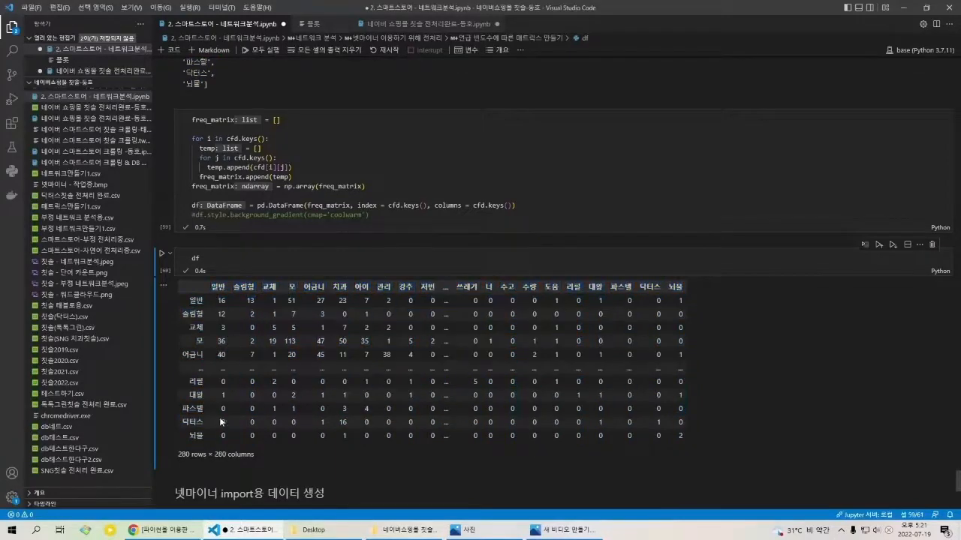
Step: Review the words, bigram and token cell, and highlight the pd.DataFrame line up to index = cfd.keys()
{"action": "scroll", "coordinate": [254, 398], "scroll_direction": "up", "scroll_amount": 4}
{"action": "scroll", "coordinate": [255, 402], "scroll_direction": "up", "scroll_amount": 10}
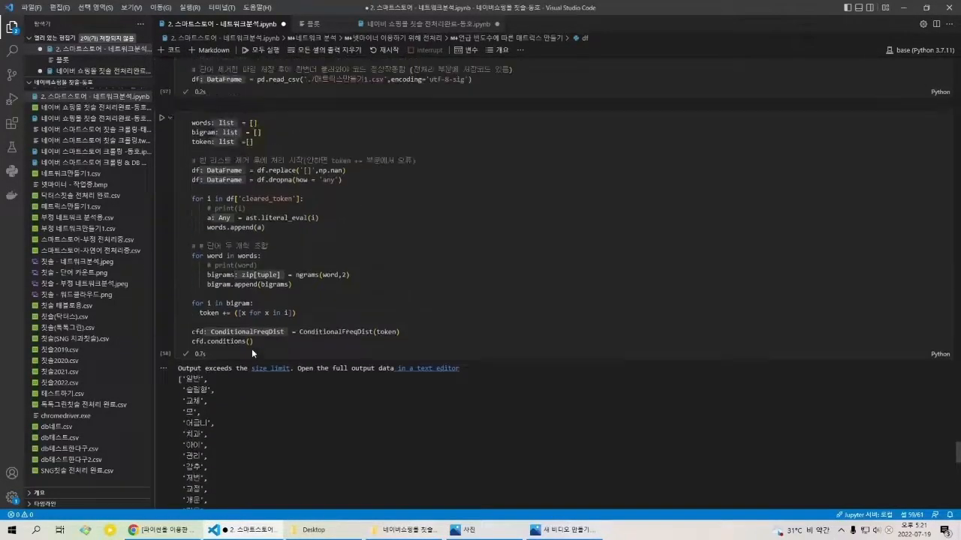
{"action": "scroll", "coordinate": [237, 394], "scroll_direction": "up", "scroll_amount": 1}
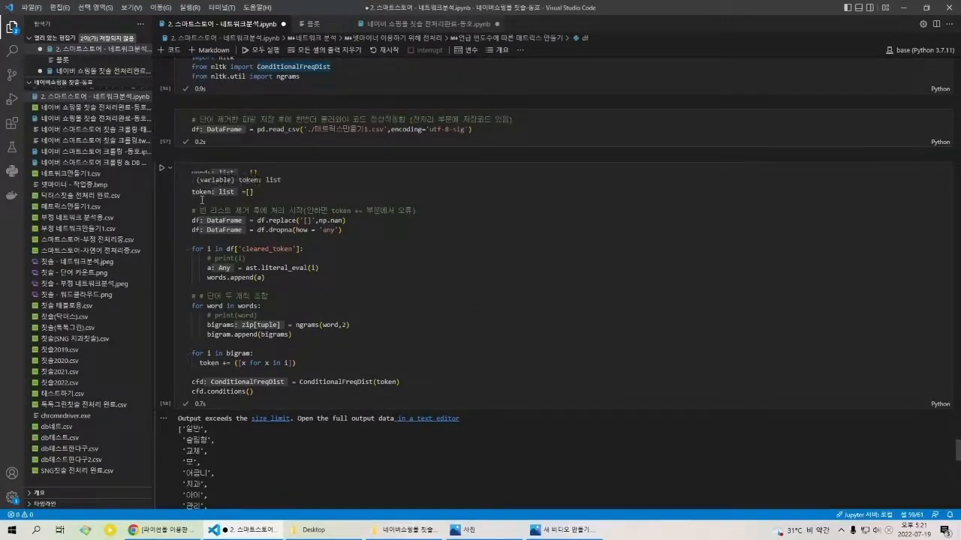
{"action": "scroll", "coordinate": [260, 332], "scroll_direction": "down", "scroll_amount": 10}
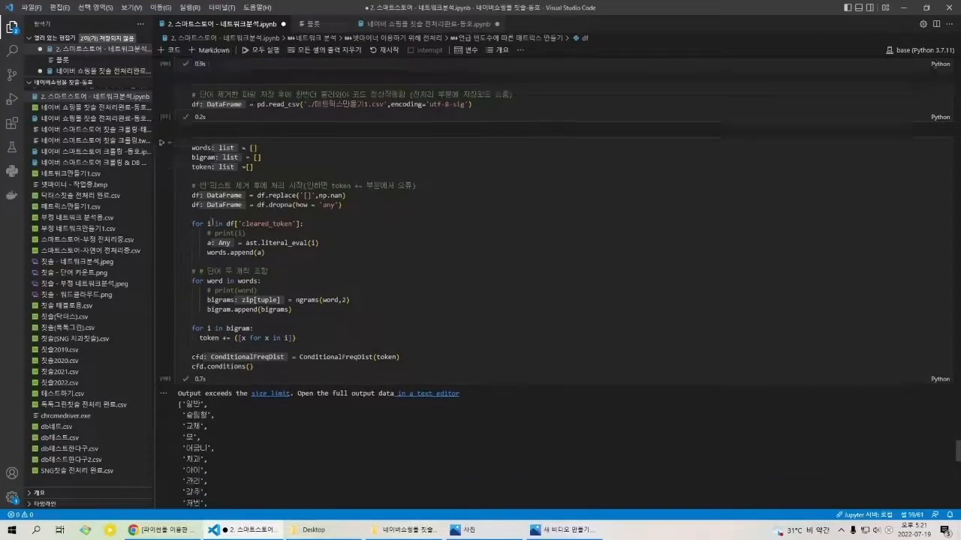
{"action": "left_click_drag", "start_coordinate": [212, 424], "coordinate": [424, 431]}
{"action": "left_click", "coordinate": [424, 431]}
Step: Compare the cfd.conditions() word list with the row and column labels of the df matrix
{"action": "scroll", "coordinate": [424, 430], "scroll_direction": "up", "scroll_amount": 10}
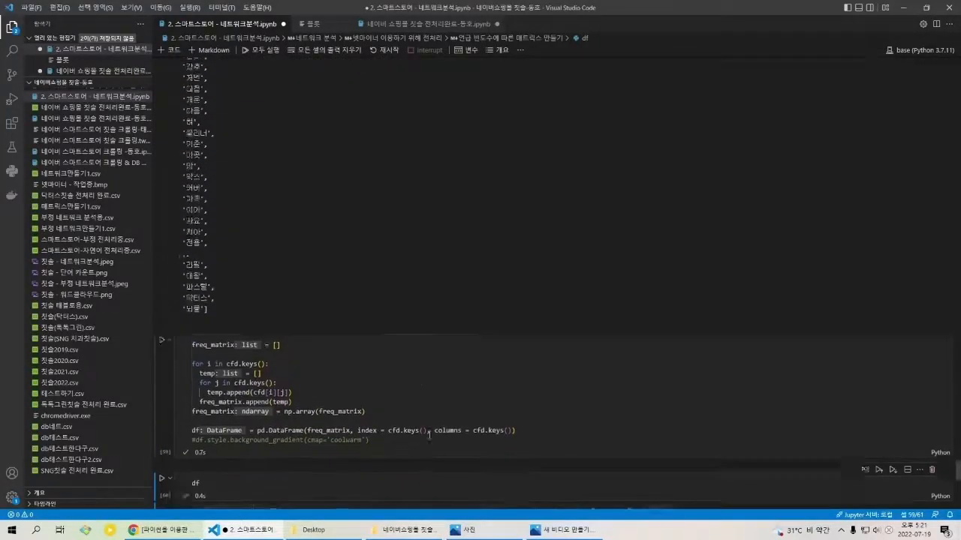
{"action": "scroll", "coordinate": [269, 345], "scroll_direction": "up", "scroll_amount": 2}
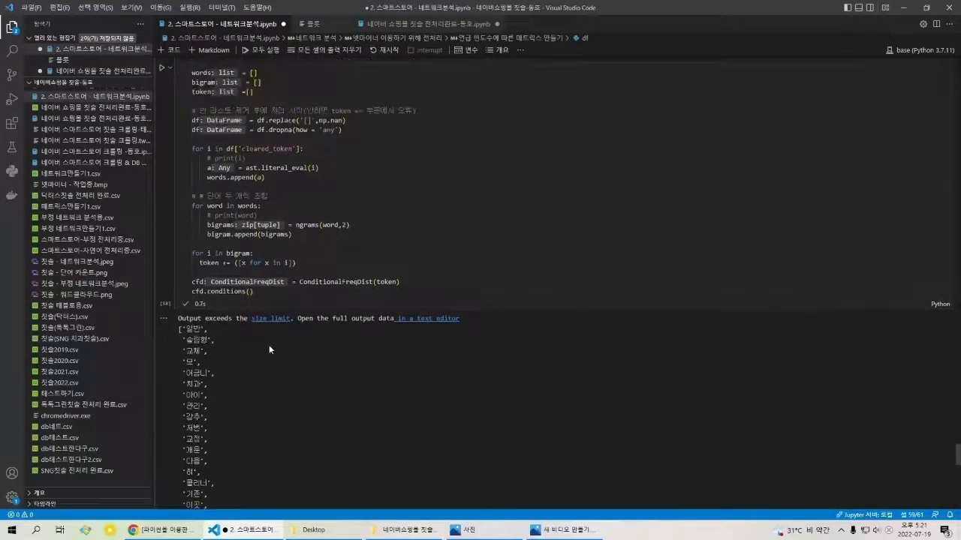
{"action": "scroll", "coordinate": [259, 338], "scroll_direction": "down", "scroll_amount": 3}
{"action": "scroll", "coordinate": [253, 329], "scroll_direction": "up", "scroll_amount": 1}
{"action": "scroll", "coordinate": [326, 233], "scroll_direction": "down", "scroll_amount": 15}
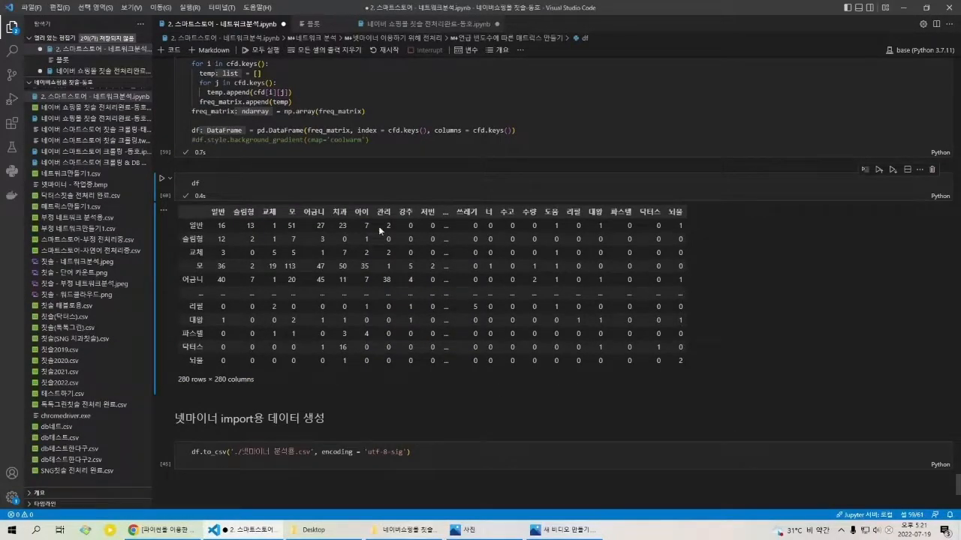
{"action": "scroll", "coordinate": [285, 325], "scroll_direction": "up", "scroll_amount": 3}
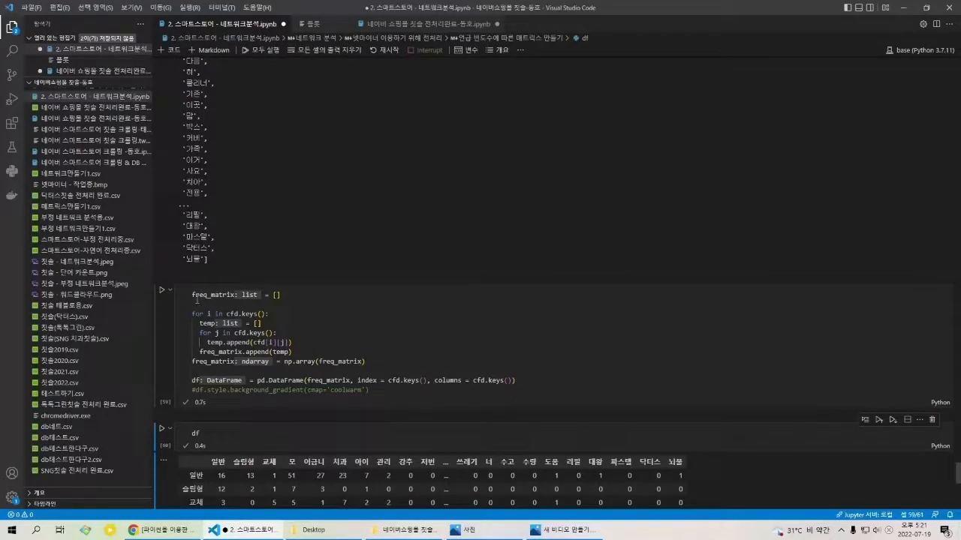
Step: Examine the empty freq_matrix list and the loop over cfd.keys(), relating them to the cfd.conditions() cell
{"action": "left_click", "coordinate": [196, 299]}
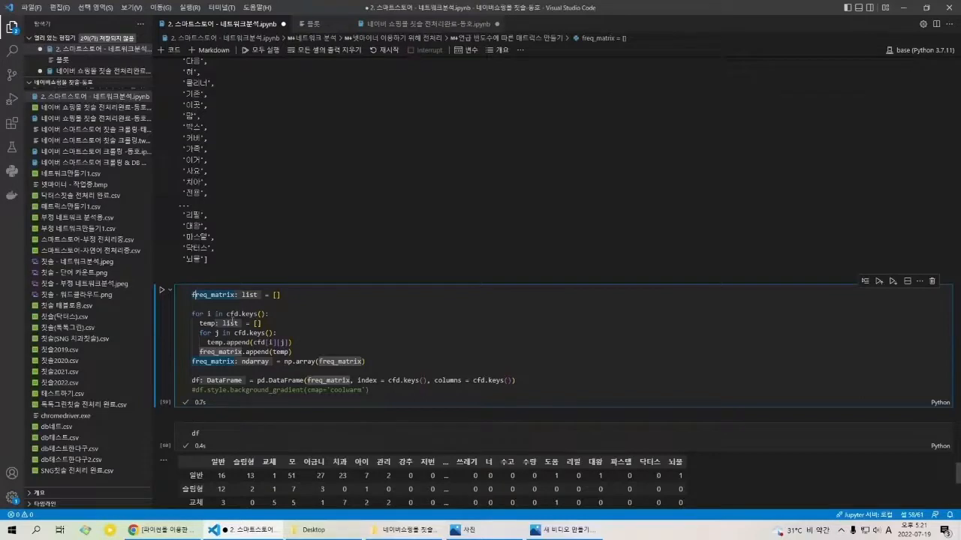
{"action": "scroll", "coordinate": [210, 300], "scroll_direction": "up", "scroll_amount": 5}
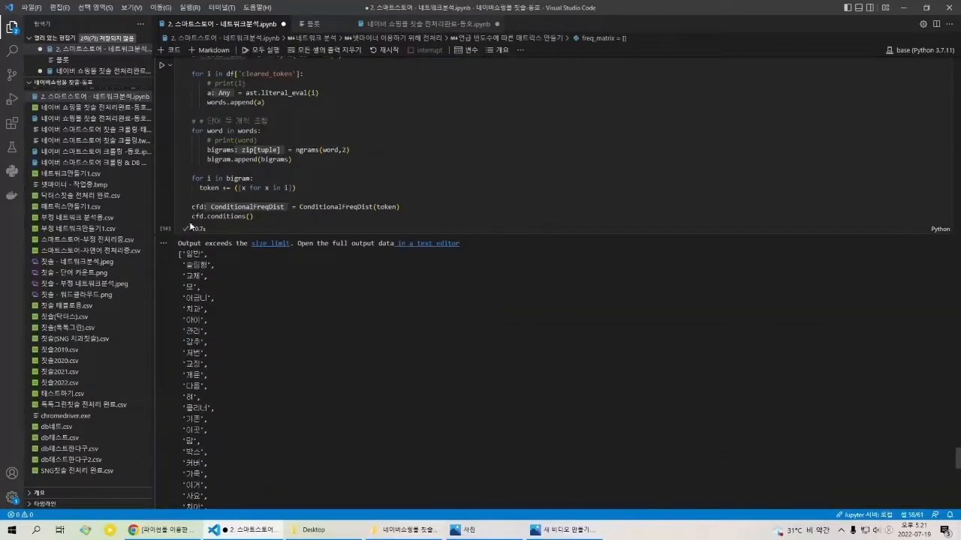
{"action": "scroll", "coordinate": [238, 378], "scroll_direction": "down", "scroll_amount": 5}
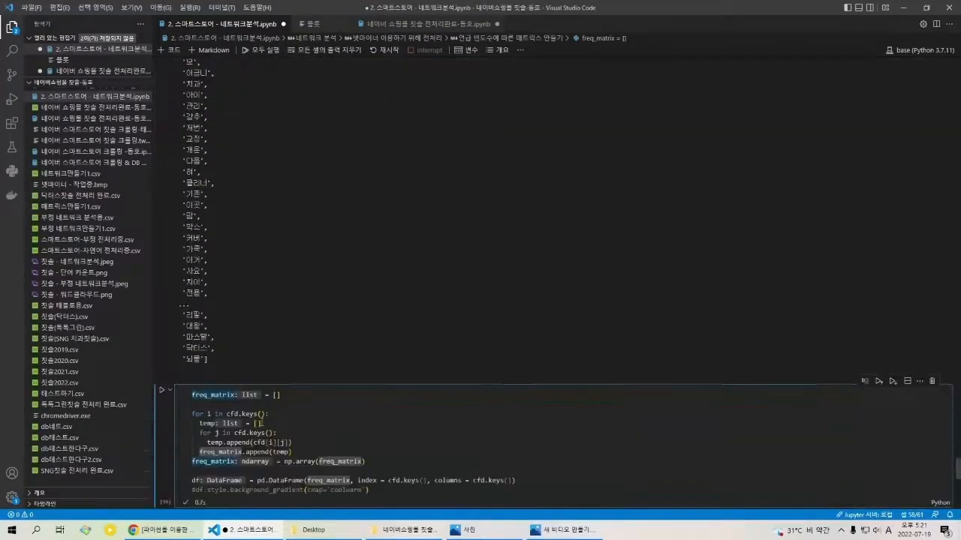
{"action": "scroll", "coordinate": [234, 319], "scroll_direction": "down", "scroll_amount": 1}
{"action": "left_click", "coordinate": [194, 268]}
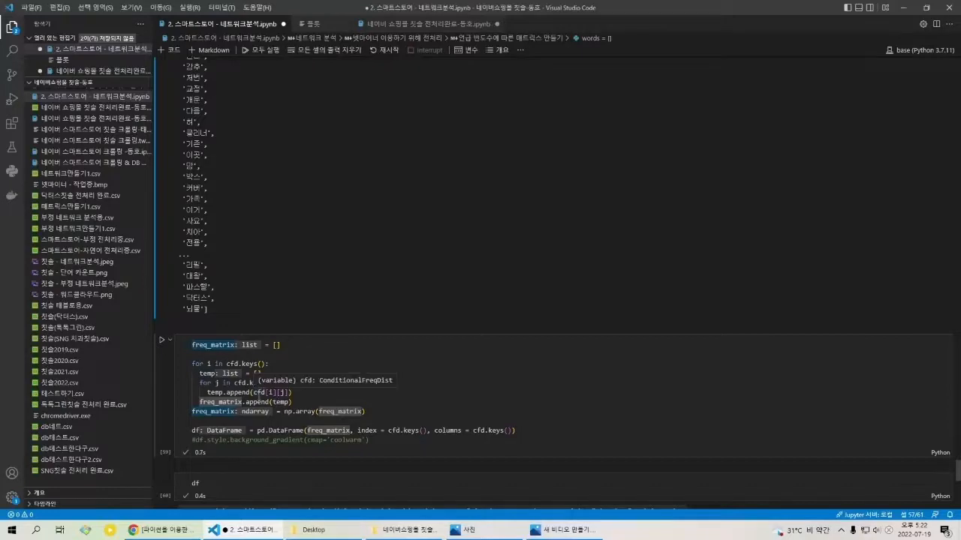
Step: Relate cfd[i][j] in the temp.append line to the matrix, highlighting the '일반' row label
{"action": "scroll", "coordinate": [253, 370], "scroll_direction": "down", "scroll_amount": 1}
{"action": "scroll", "coordinate": [254, 371], "scroll_direction": "down", "scroll_amount": 3}
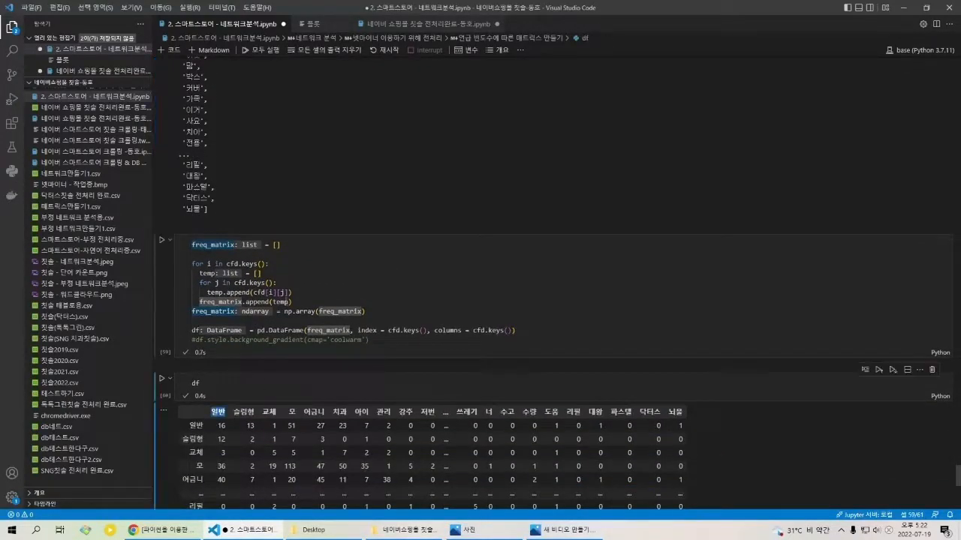
{"action": "left_click", "coordinate": [272, 293]}
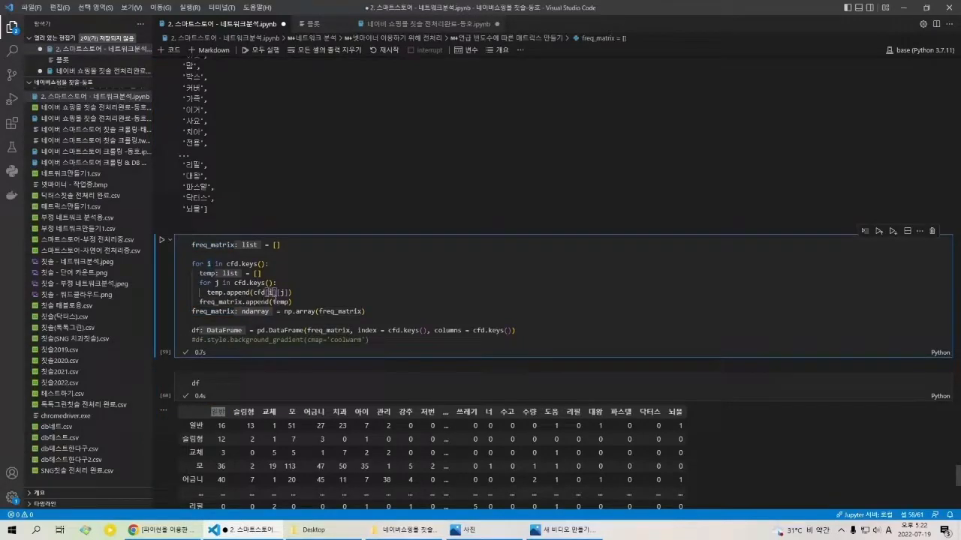
{"action": "double_click", "coordinate": [188, 427]}
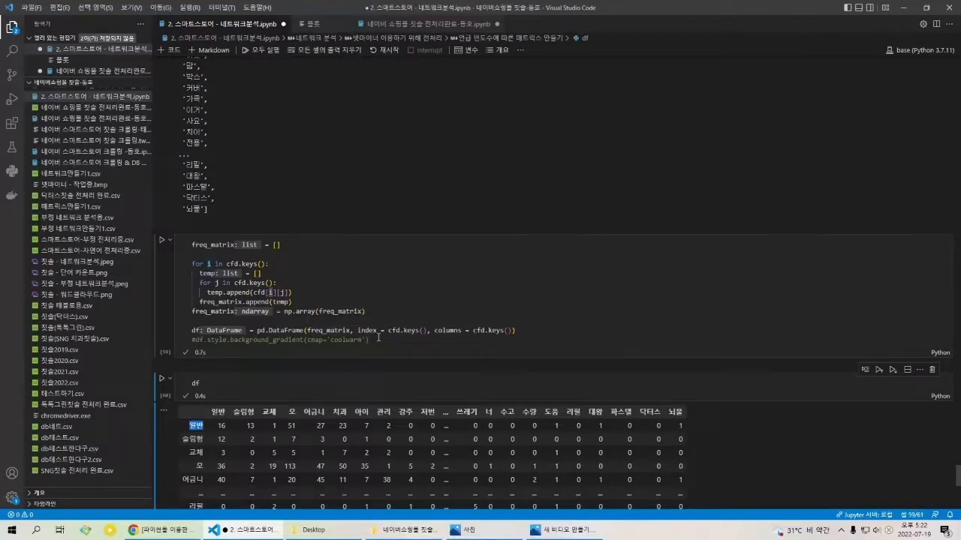
Step: Highlight the index = cfd.keys() and columns = cfd.keys() arguments in the pd.DataFrame line, and point out freq_matrix
{"action": "left_click_drag", "start_coordinate": [387, 330], "coordinate": [458, 331]}
{"action": "left_click", "coordinate": [458, 331]}
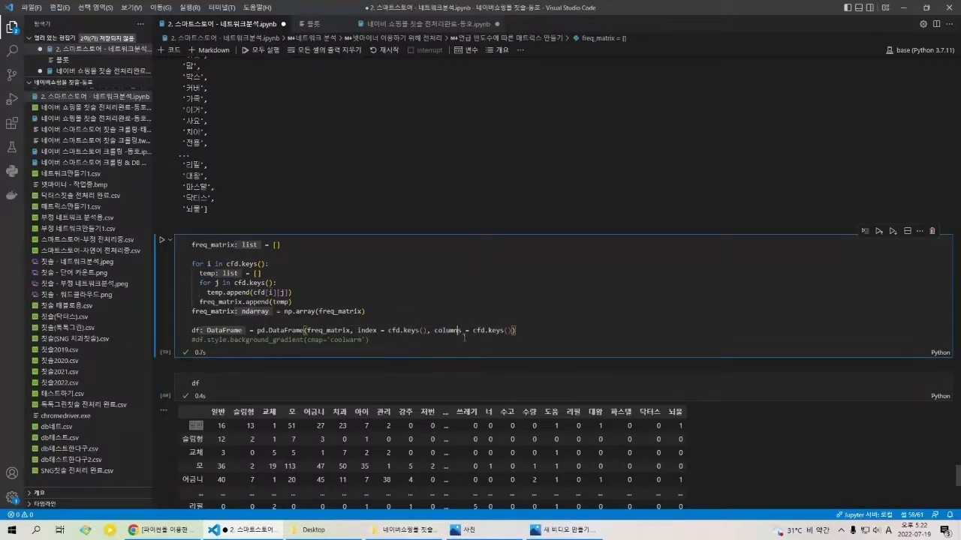
{"action": "left_click_drag", "start_coordinate": [361, 331], "coordinate": [508, 331]}
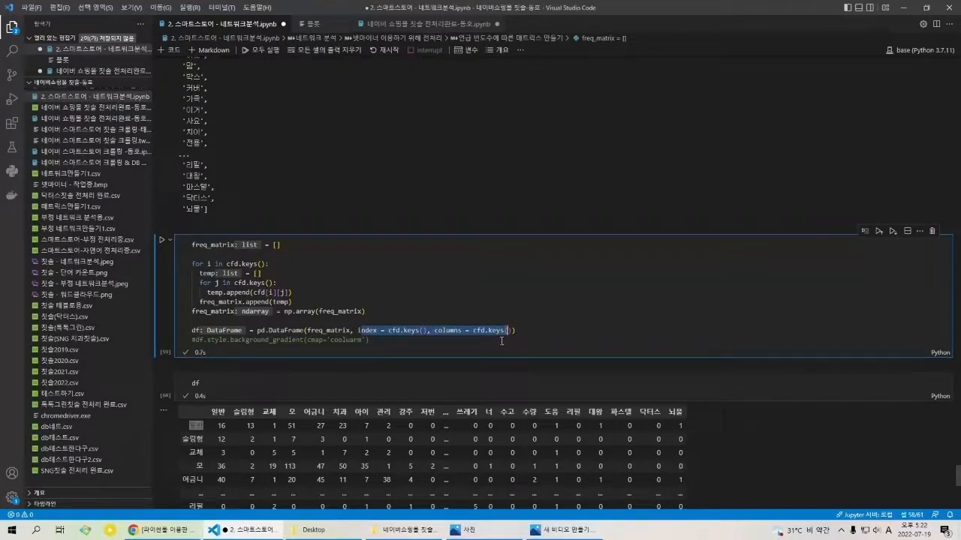
{"action": "left_click", "coordinate": [322, 331]}
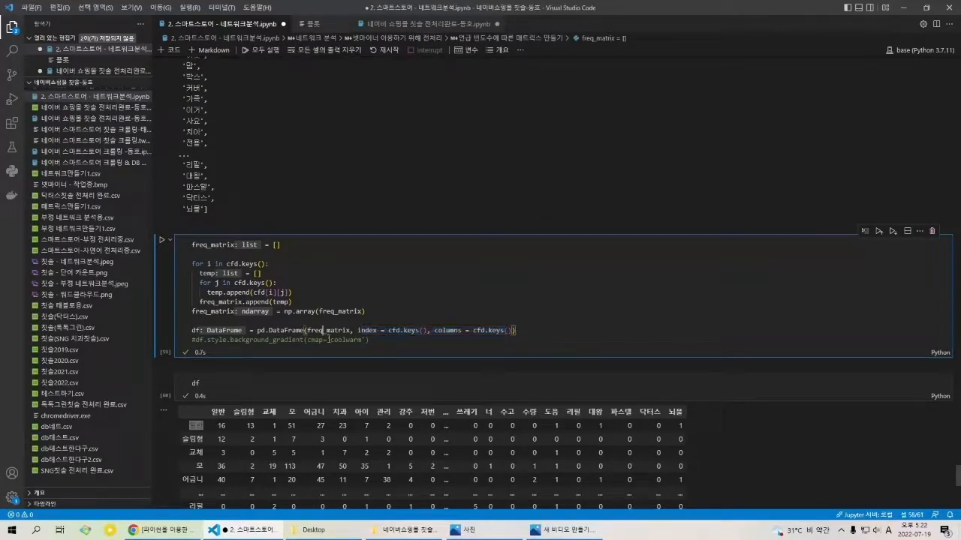
Step: Retrace the code from the bigram loops to the freq_matrix cell, and highlight the df matrix output from its header row down
{"action": "scroll", "coordinate": [261, 306], "scroll_direction": "up", "scroll_amount": 10}
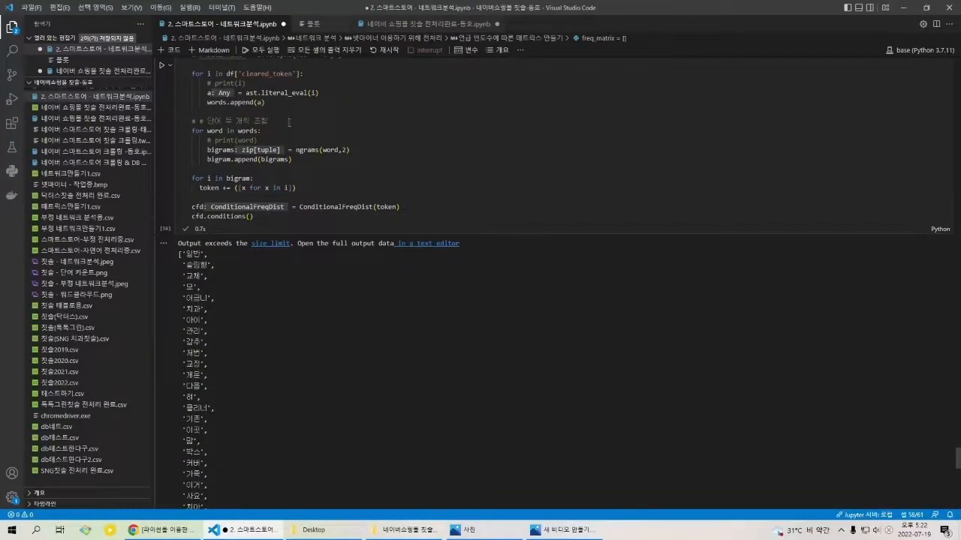
{"action": "scroll", "coordinate": [289, 243], "scroll_direction": "down", "scroll_amount": 10}
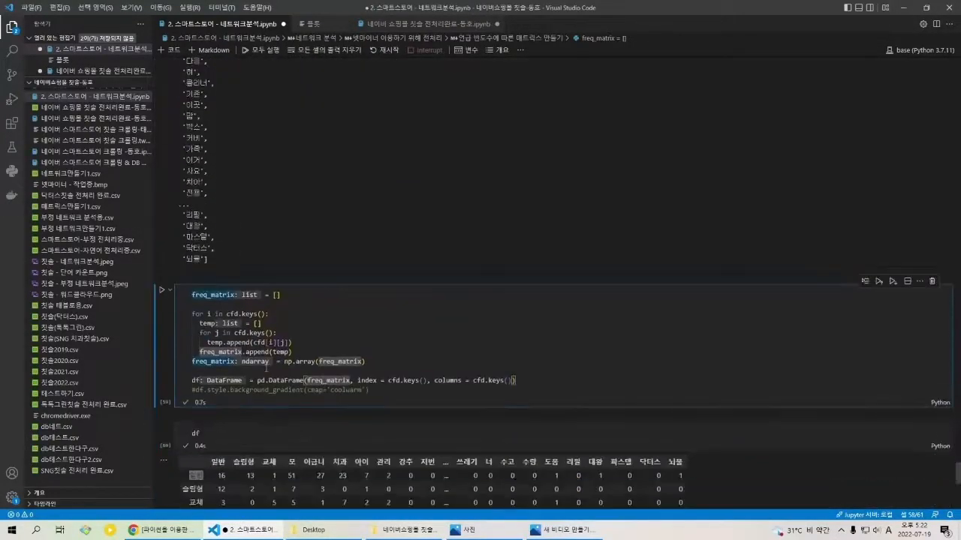
{"action": "left_click", "coordinate": [229, 375]}
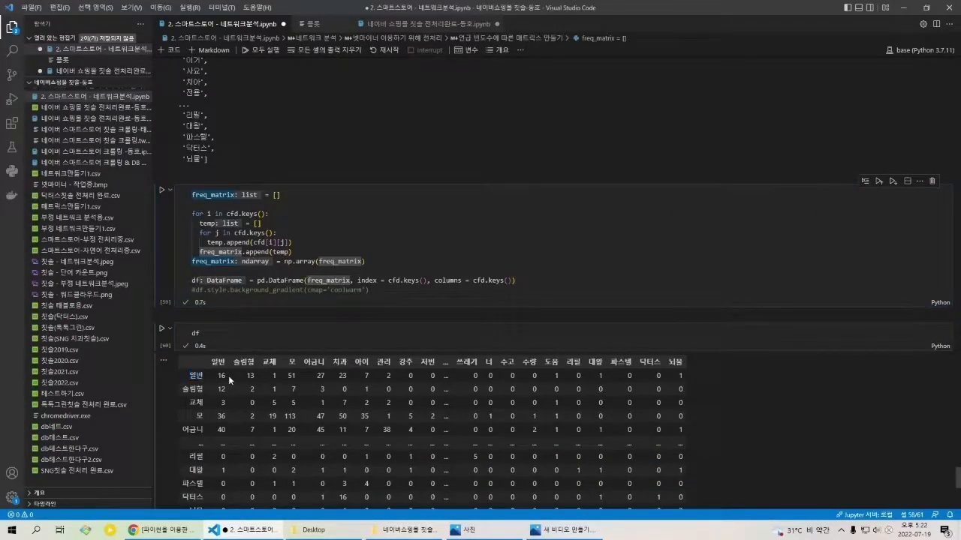
{"action": "left_click", "coordinate": [230, 334]}
{"action": "scroll", "coordinate": [228, 331], "scroll_direction": "down", "scroll_amount": 1}
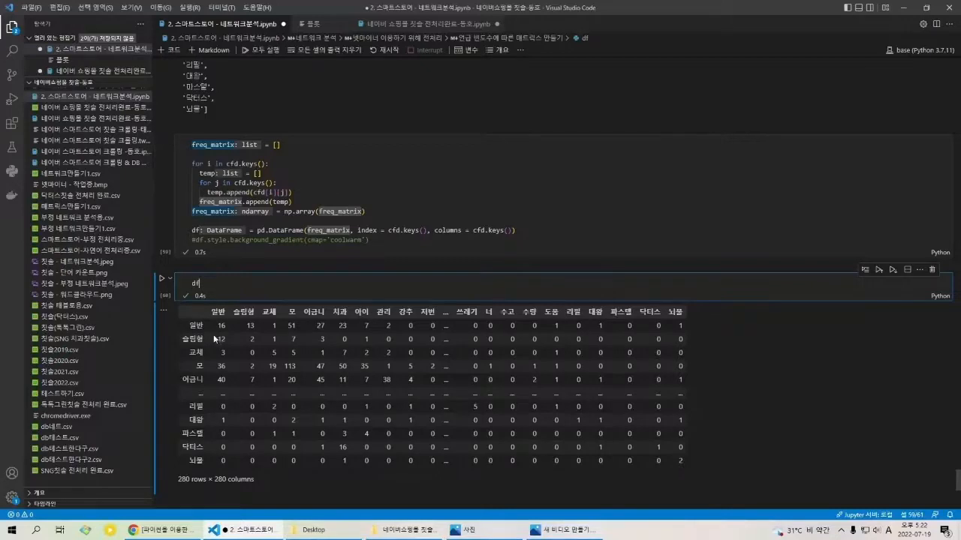
{"action": "mouse_move", "coordinate": [180, 307]}
{"action": "left_mouse_down"}
{"action": "mouse_move", "coordinate": [729, 454]}
{"action": "mouse_move", "coordinate": [131, 330]}
{"action": "mouse_move", "coordinate": [189, 315]}
{"action": "left_mouse_up"}
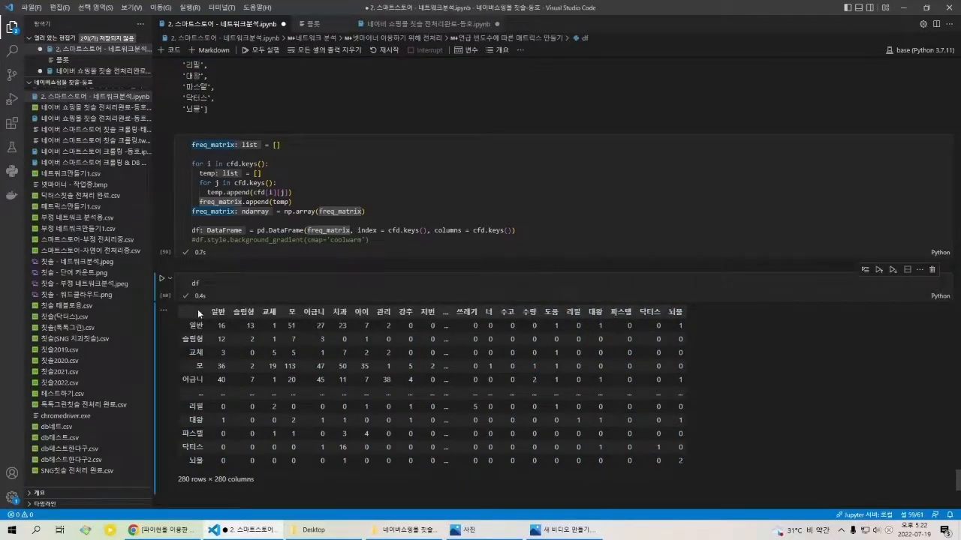
{"action": "left_click_drag", "start_coordinate": [198, 309], "coordinate": [625, 396]}
{"action": "left_click", "coordinate": [625, 395]}
Step: Highlight the encoding = 'utf-8-sig' argument in the df.to_csv('./넷마이너 분석용.csv') line and the row and column count below the df matrix
{"action": "scroll", "coordinate": [480, 355], "scroll_direction": "down", "scroll_amount": 4}
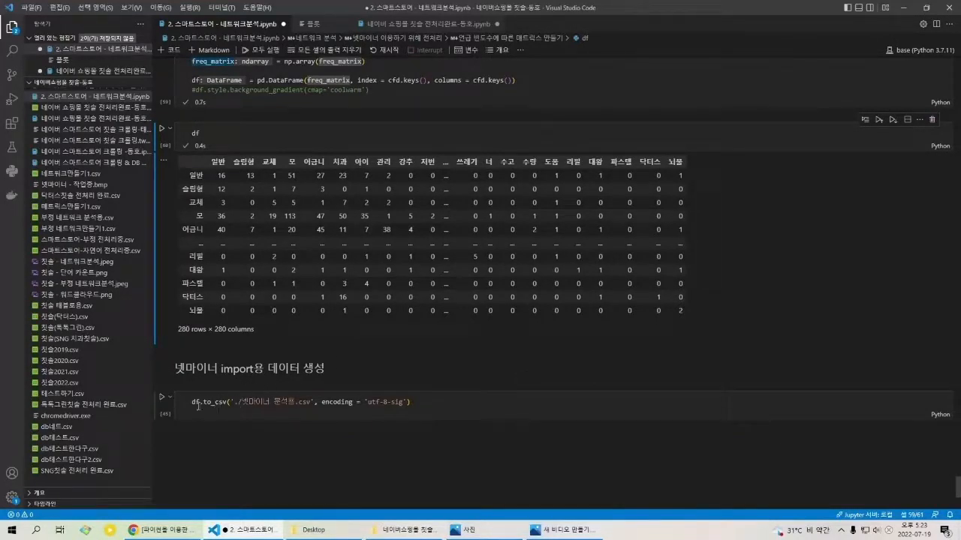
{"action": "triple_click", "coordinate": [309, 411]}
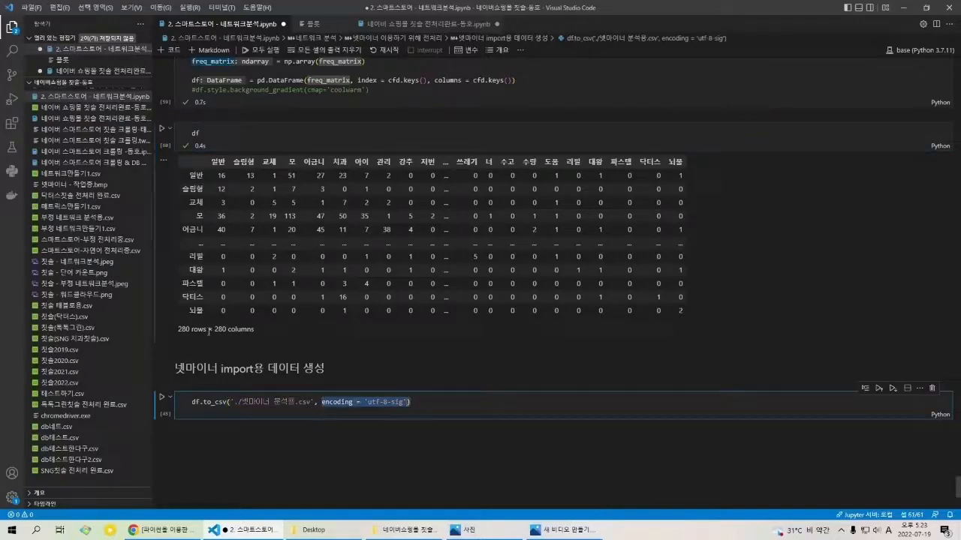
{"action": "triple_click", "coordinate": [187, 335]}
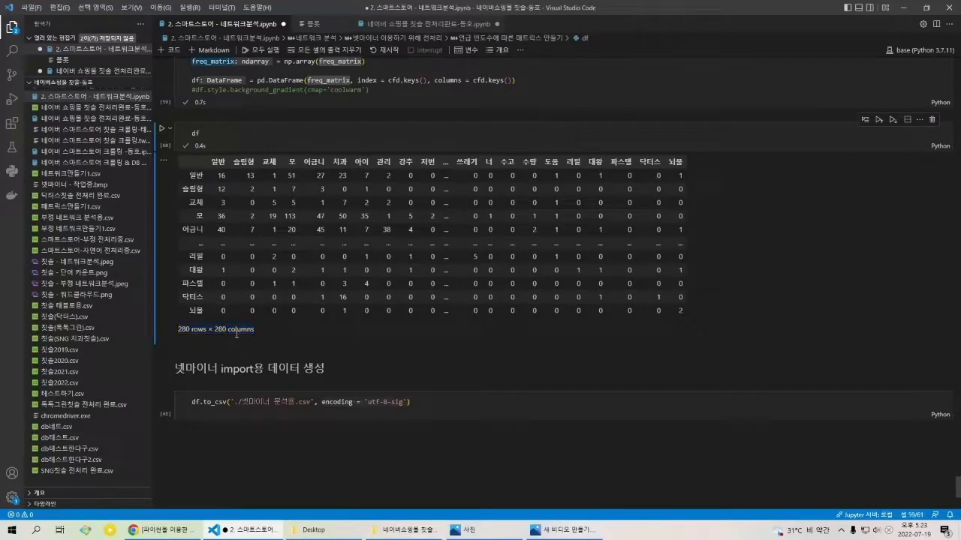
{"action": "double_click", "coordinate": [243, 334]}
{"action": "triple_click", "coordinate": [247, 334]}
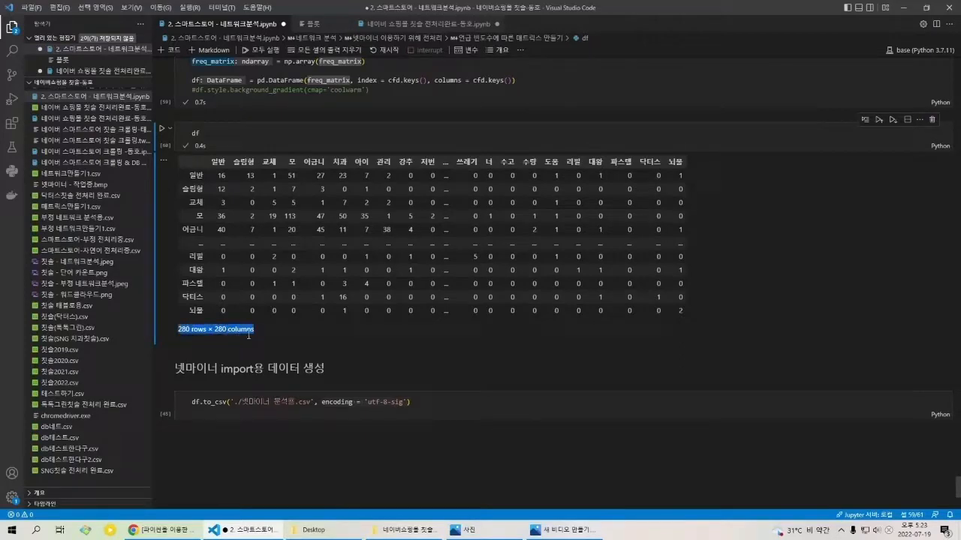
{"action": "left_click", "coordinate": [248, 336]}
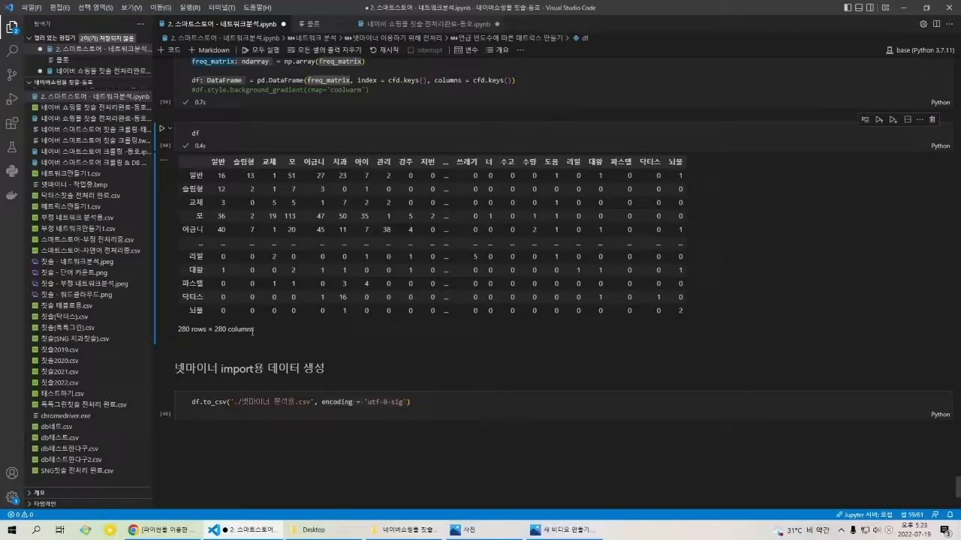
Step: Highlight the df matrix output, and examine the rows and columns of the exported 넷마이너 분석용 CSV in Excel
{"action": "left_click_drag", "start_coordinate": [258, 333], "coordinate": [209, 197]}
{"action": "left_click", "coordinate": [209, 197]}
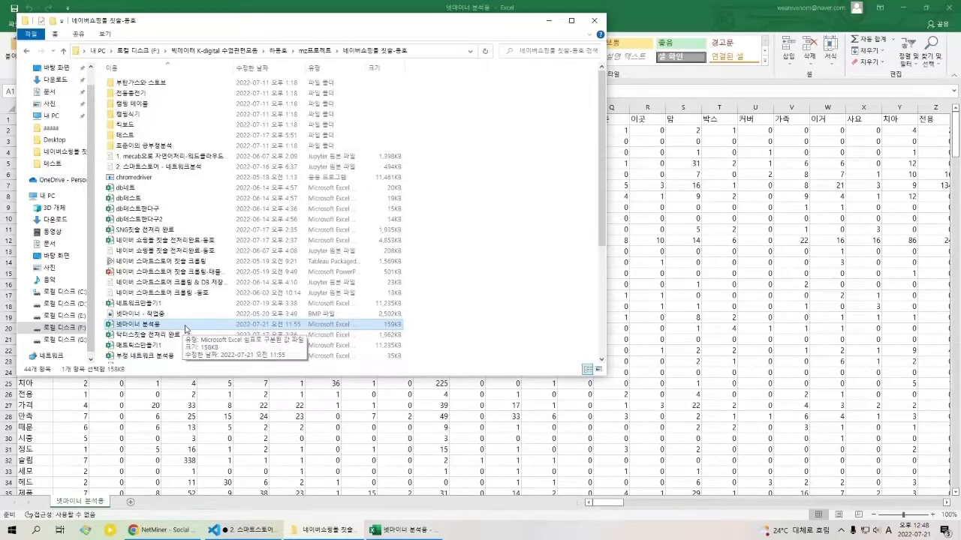
{"action": "left_click", "coordinate": [429, 529]}
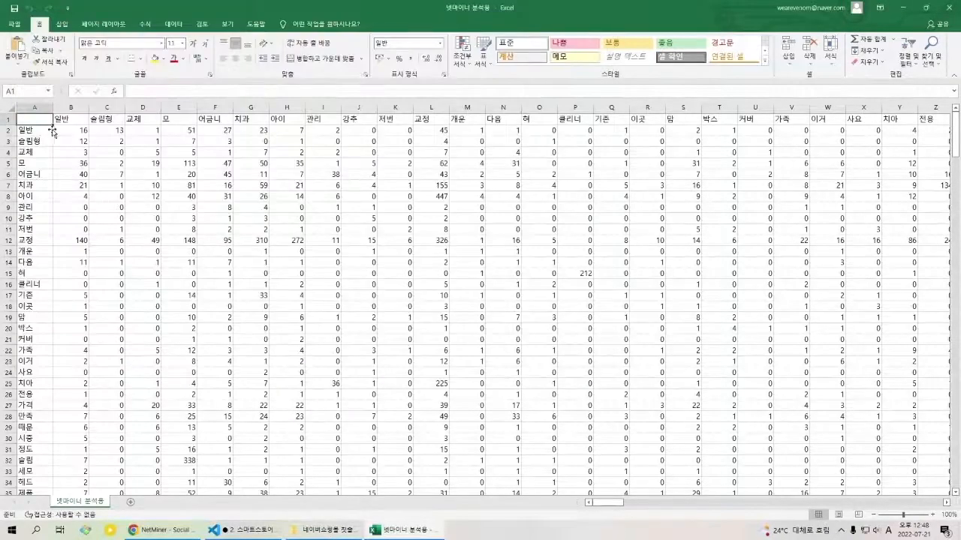
{"action": "left_click", "coordinate": [71, 108]}
{"action": "left_click", "coordinate": [142, 143]}
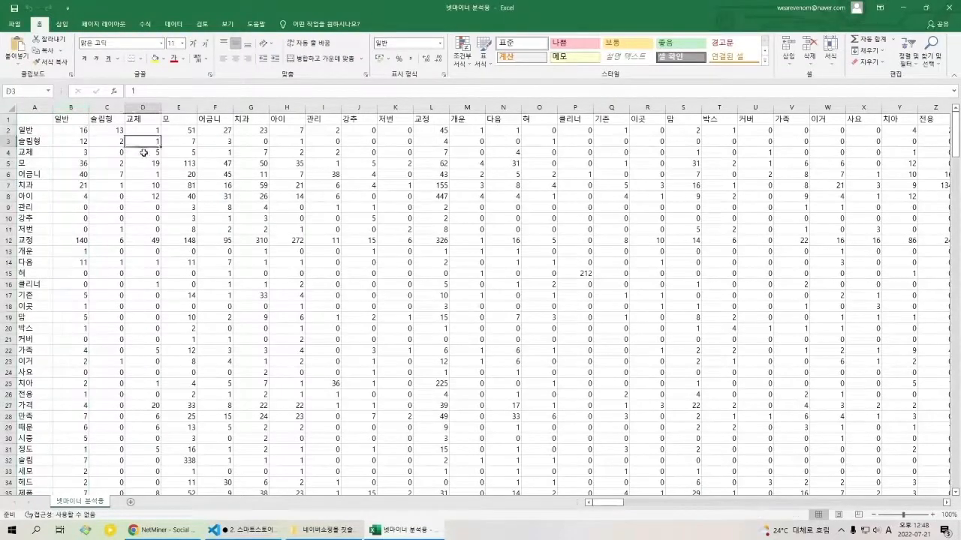
{"action": "left_click", "coordinate": [288, 162]}
{"action": "left_click", "coordinate": [362, 154]}
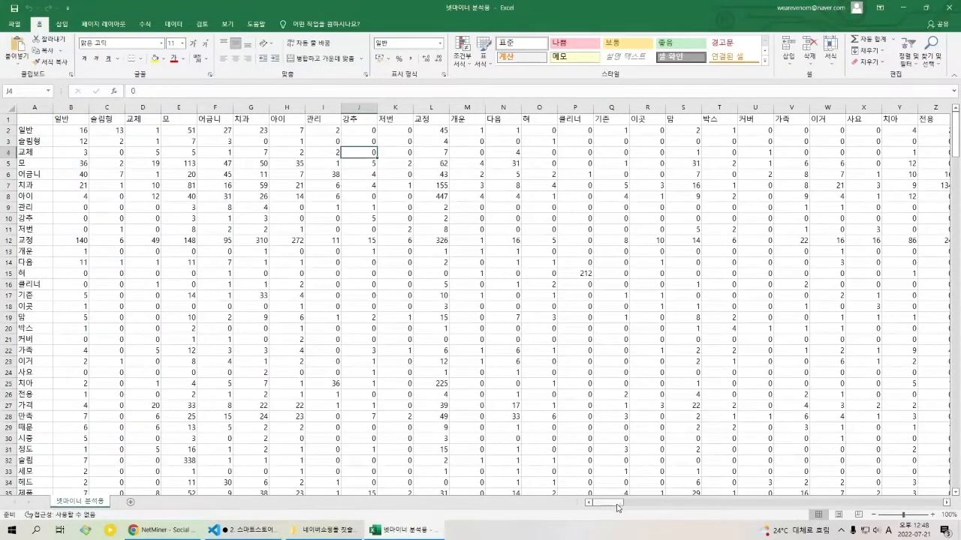
{"action": "left_click_drag", "start_coordinate": [617, 508], "coordinate": [621, 506]}
{"action": "left_click_drag", "start_coordinate": [657, 504], "coordinate": [608, 503]}
{"action": "left_click_drag", "start_coordinate": [957, 139], "coordinate": [955, 439]}
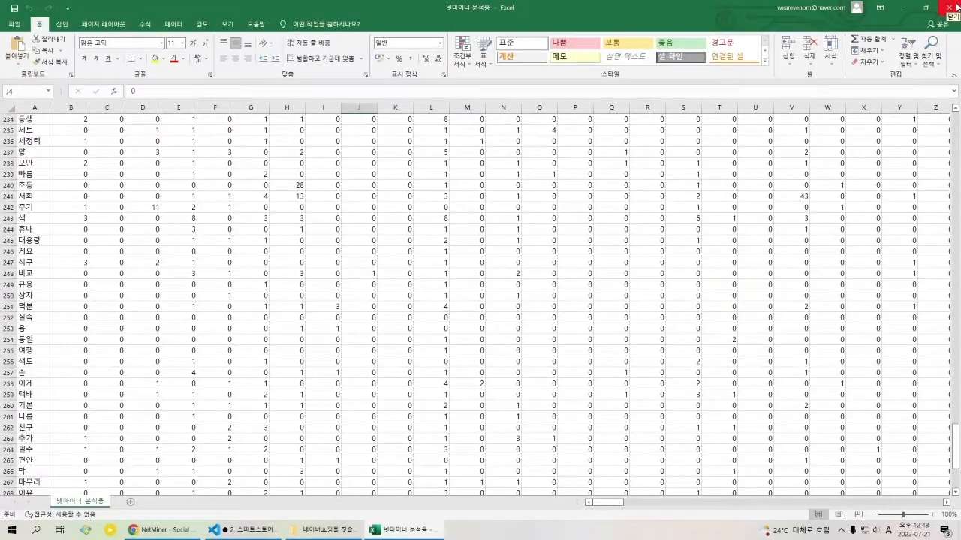
Step: Switch to Chrome, open the NetMiner site from the Google results for 넷마이너, and go to its Download page
{"action": "left_click", "coordinate": [172, 534]}
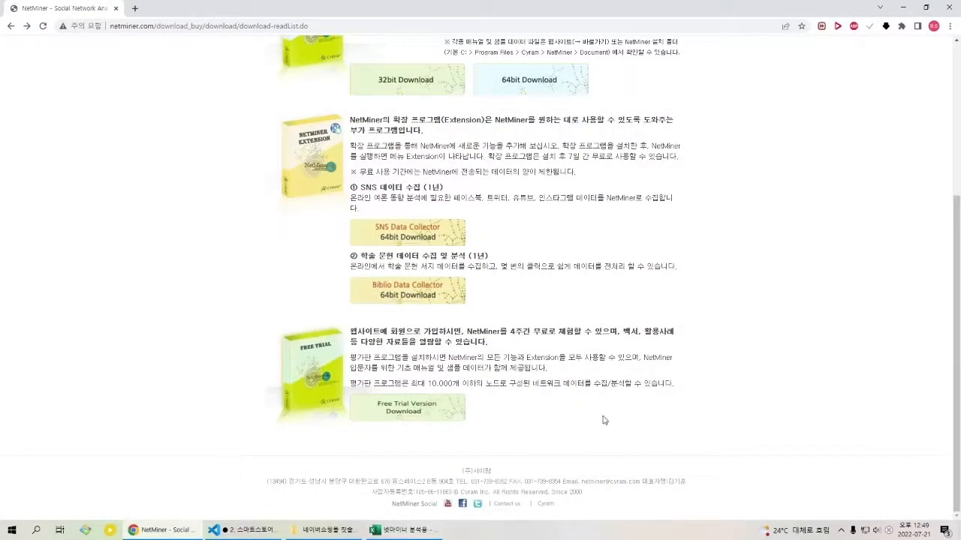
{"action": "scroll", "coordinate": [644, 367], "scroll_direction": "up", "scroll_amount": 3}
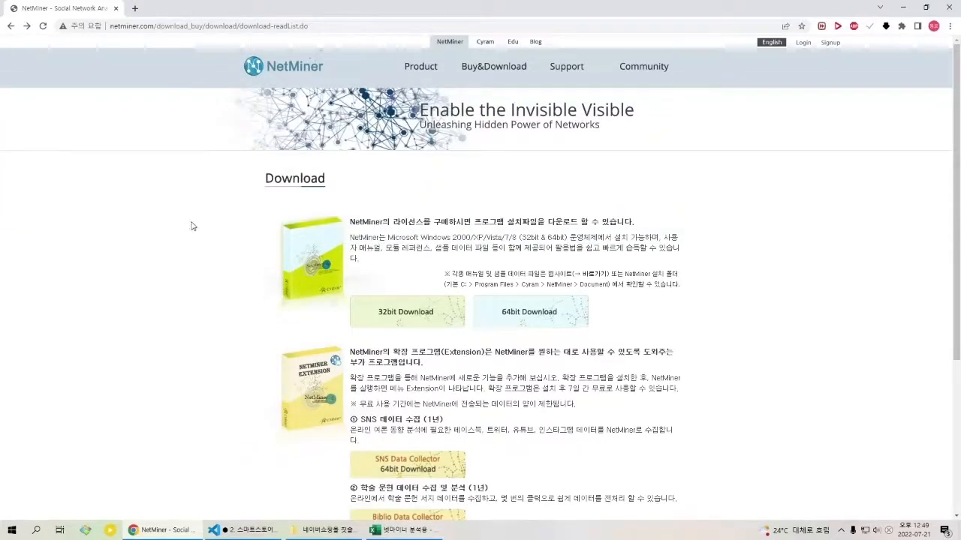
{"action": "key", "text": "alt+Left"}
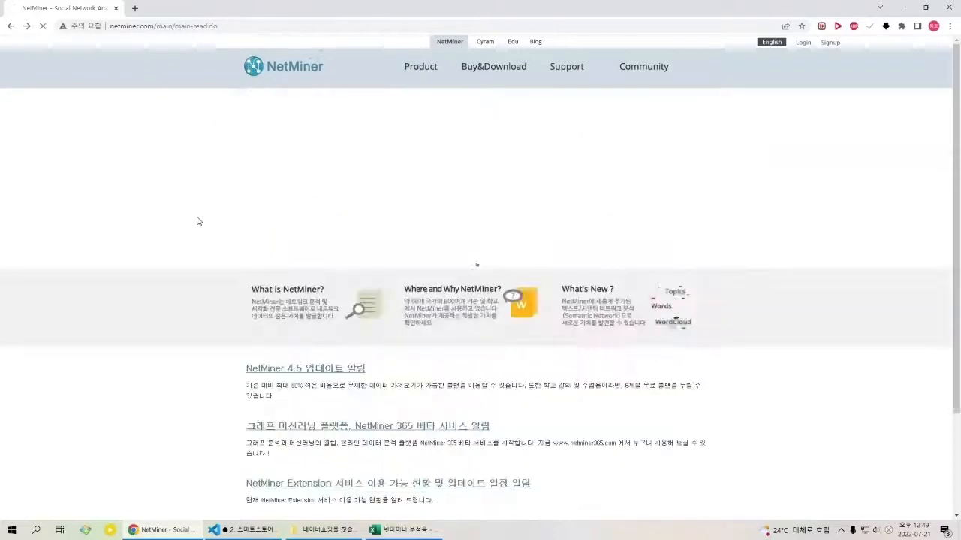
{"action": "key", "text": "alt+Left"}
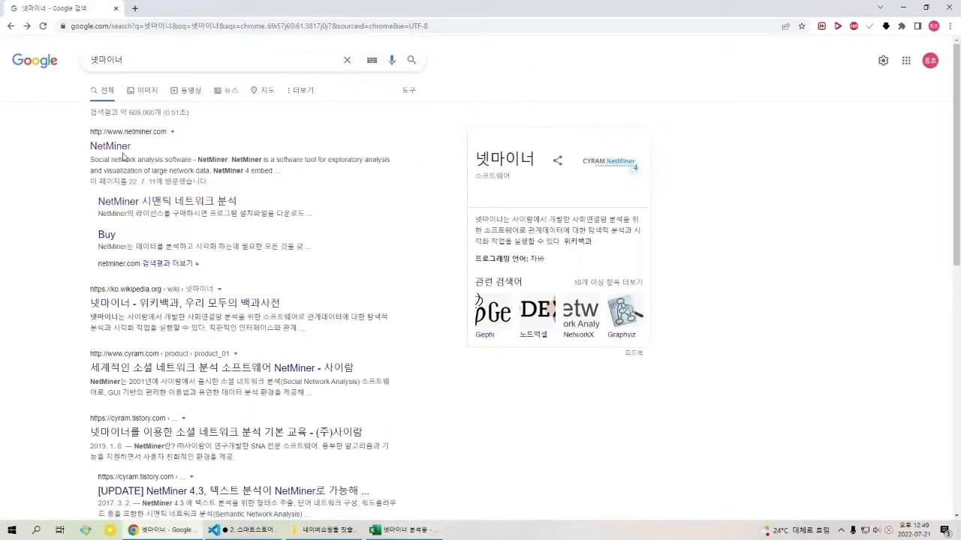
{"action": "left_click", "coordinate": [133, 67]}
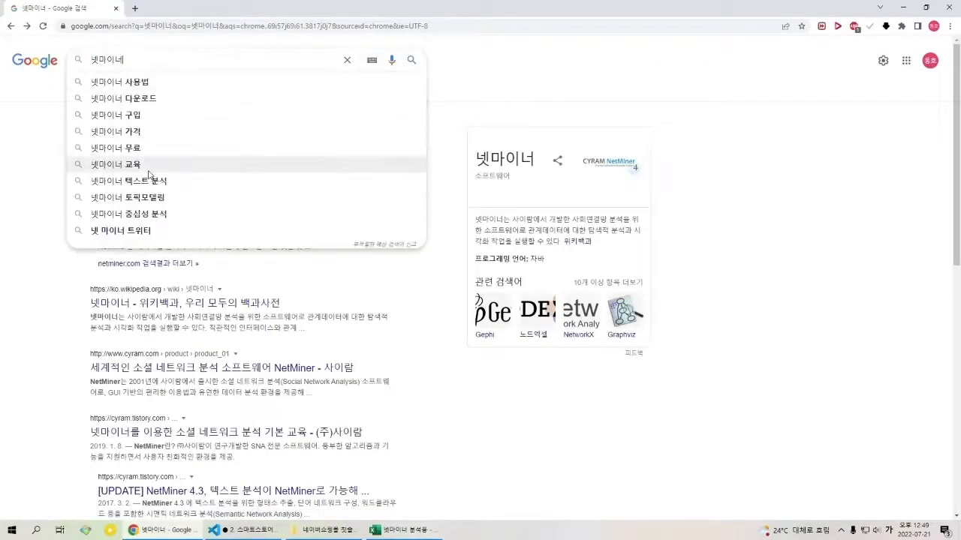
{"action": "left_click", "coordinate": [4, 185]}
{"action": "left_click", "coordinate": [120, 142]}
{"action": "mouse_move", "coordinate": [528, 209]}
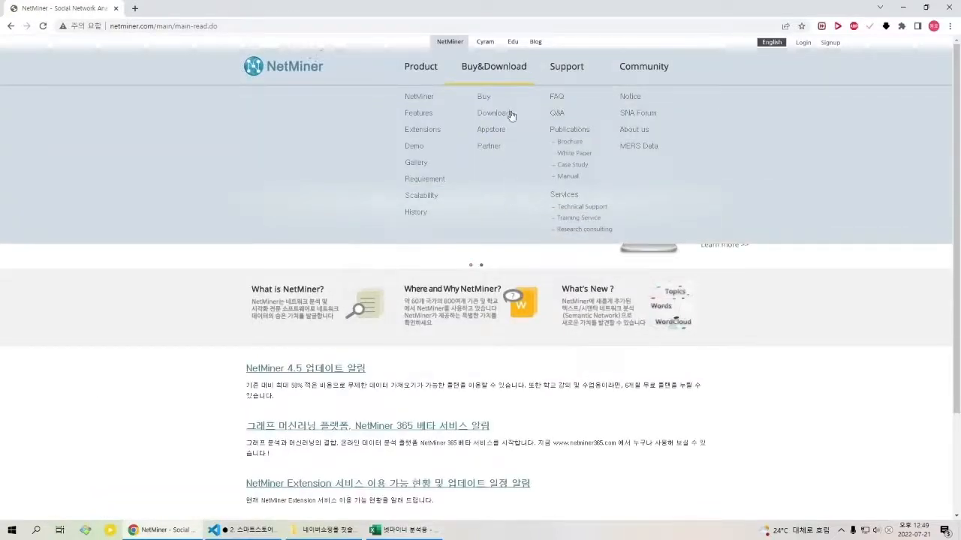
{"action": "left_click", "coordinate": [511, 115]}
Step: Review the Download page, highlight the free trial membership sentence, and point out the site's Signup link
{"action": "scroll", "coordinate": [450, 225], "scroll_direction": "down", "scroll_amount": 3}
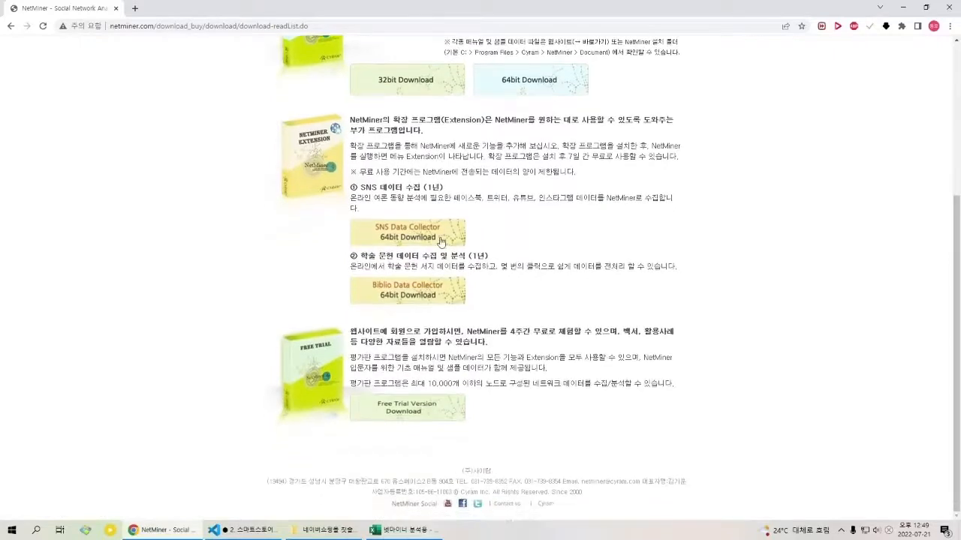
{"action": "scroll", "coordinate": [509, 237], "scroll_direction": "up", "scroll_amount": 1}
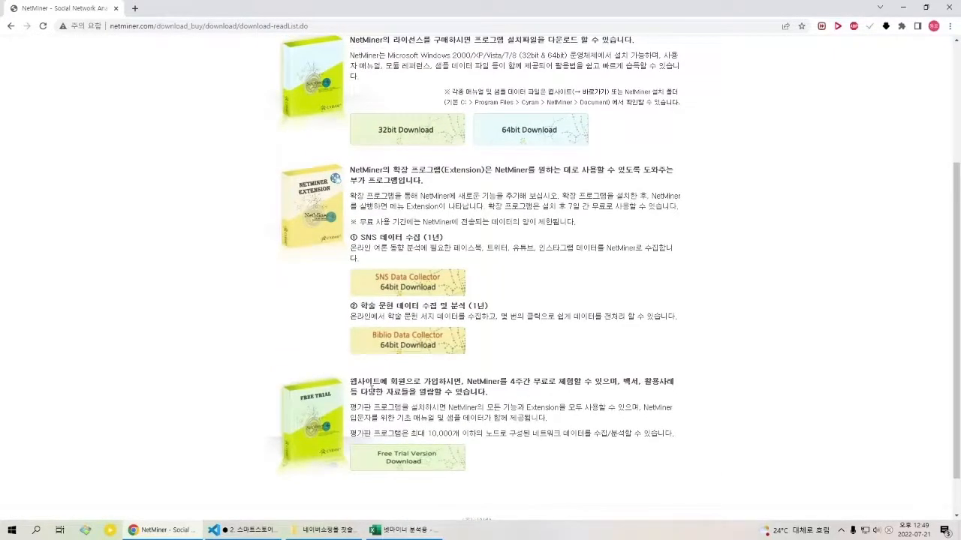
{"action": "left_click_drag", "start_coordinate": [372, 389], "coordinate": [588, 397]}
{"action": "left_click", "coordinate": [588, 397]}
{"action": "scroll", "coordinate": [473, 451], "scroll_direction": "up", "scroll_amount": 3}
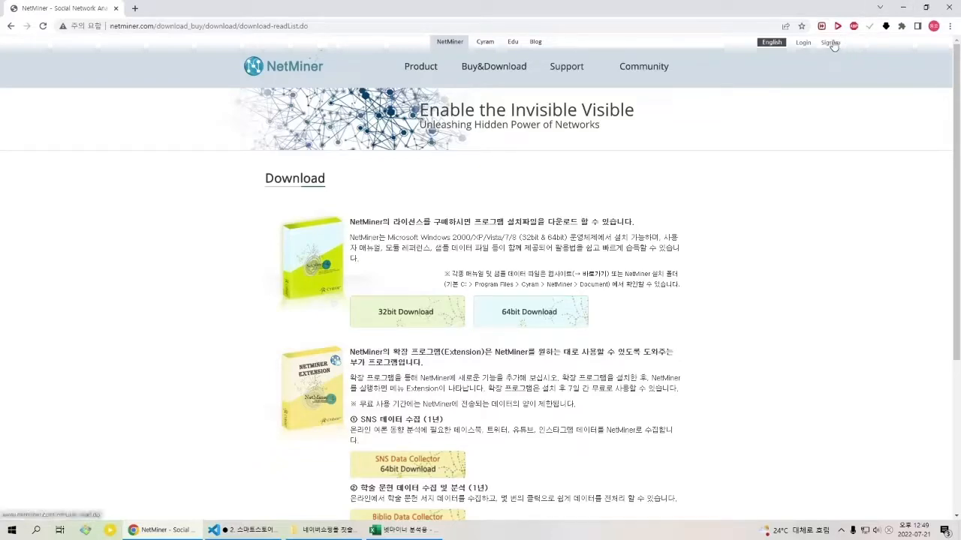
{"action": "scroll", "coordinate": [537, 253], "scroll_direction": "down", "scroll_amount": 3}
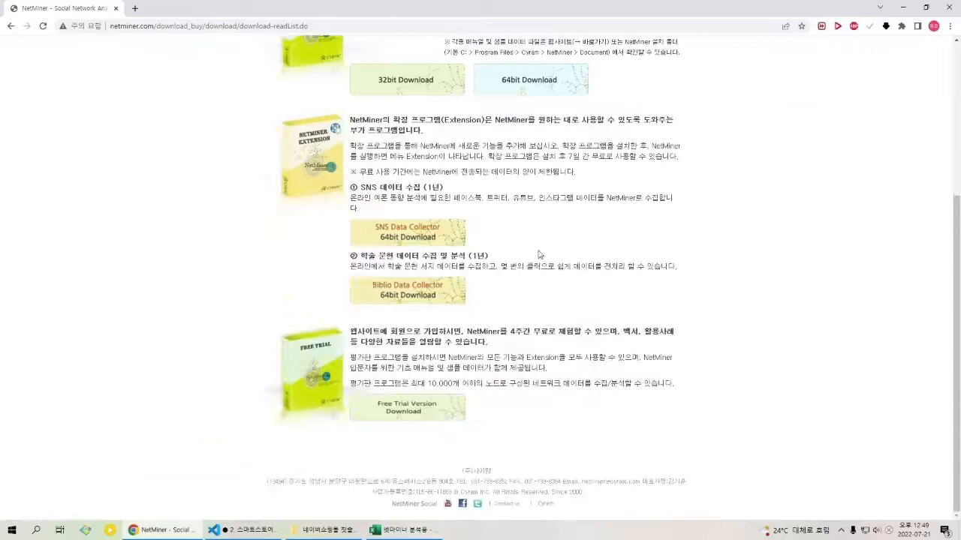
Step: Request the Free Trial Version download, continue to the member login page, and return to the Download page
{"action": "left_click", "coordinate": [429, 421]}
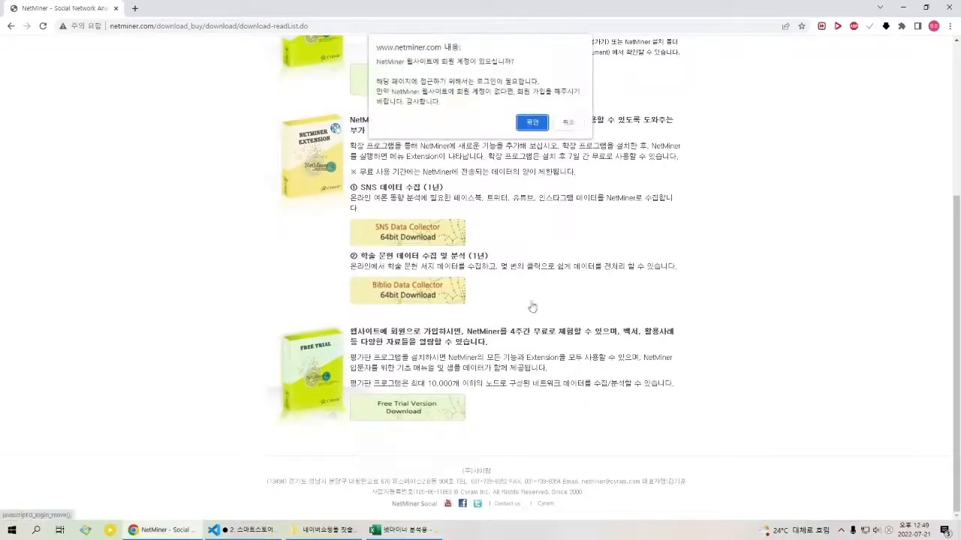
{"action": "left_click", "coordinate": [532, 122]}
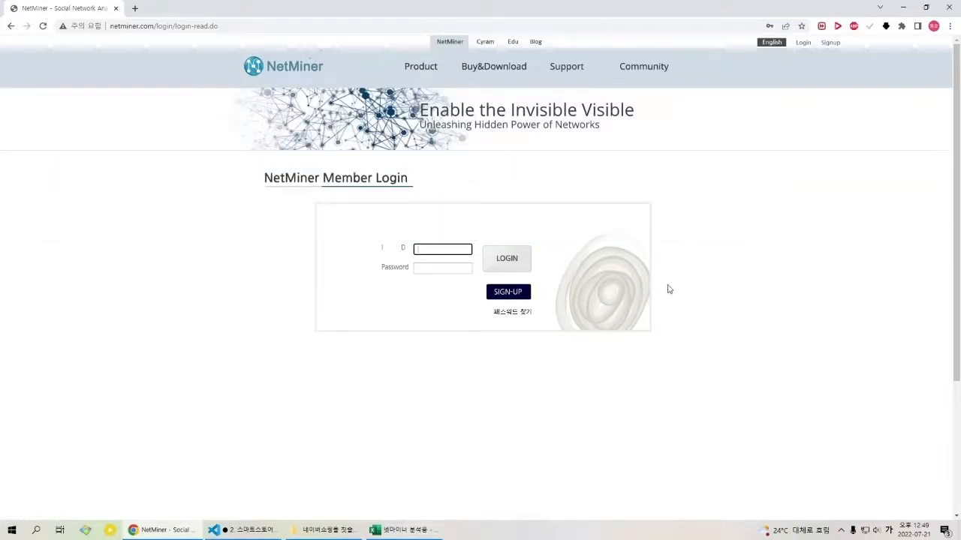
{"action": "left_click", "coordinate": [497, 251]}
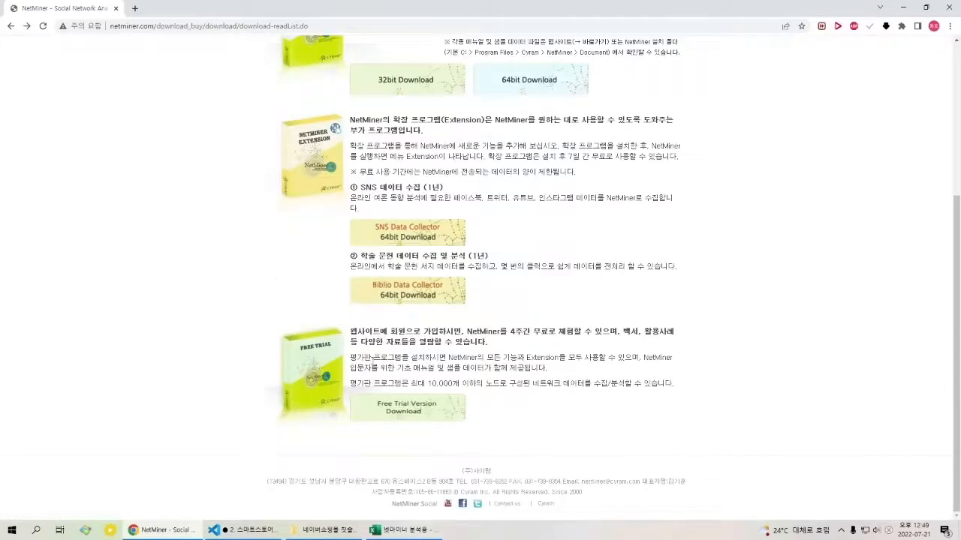
Step: Highlight the free trial terms on the Download page, especially the phrase '4주간 무료로'
{"action": "left_click_drag", "start_coordinate": [363, 335], "coordinate": [529, 362]}
{"action": "left_click", "coordinate": [532, 363]}
{"action": "left_click_drag", "start_coordinate": [479, 335], "coordinate": [561, 335]}
{"action": "left_click", "coordinate": [519, 337]}
{"action": "left_click", "coordinate": [519, 339]}
{"action": "left_click", "coordinate": [548, 338]}
{"action": "left_click", "coordinate": [525, 339]}
{"action": "left_click_drag", "start_coordinate": [515, 335], "coordinate": [540, 336]}
{"action": "left_click", "coordinate": [547, 340]}
{"action": "left_click_drag", "start_coordinate": [511, 335], "coordinate": [559, 337]}
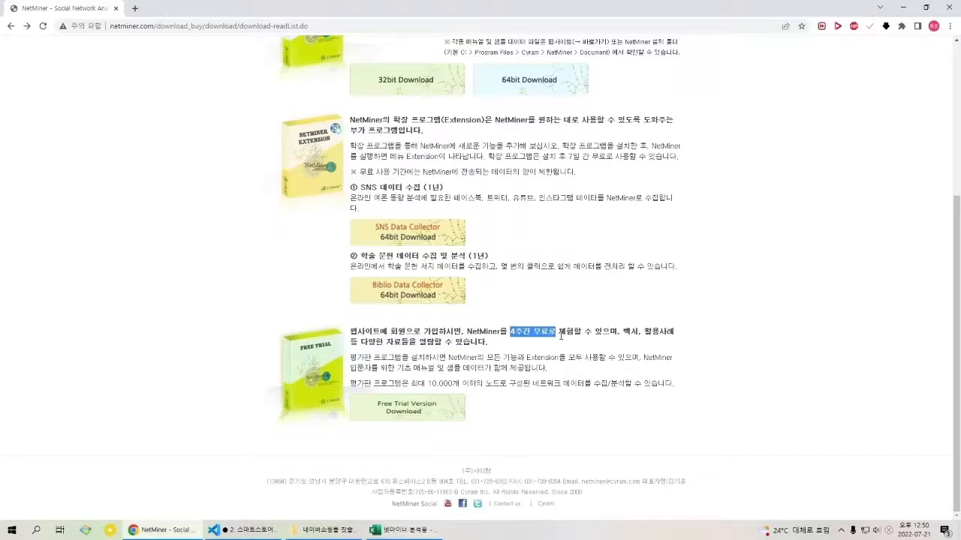
{"action": "left_click", "coordinate": [559, 336]}
{"action": "left_click_drag", "start_coordinate": [525, 335], "coordinate": [560, 337]}
{"action": "left_click", "coordinate": [560, 336]}
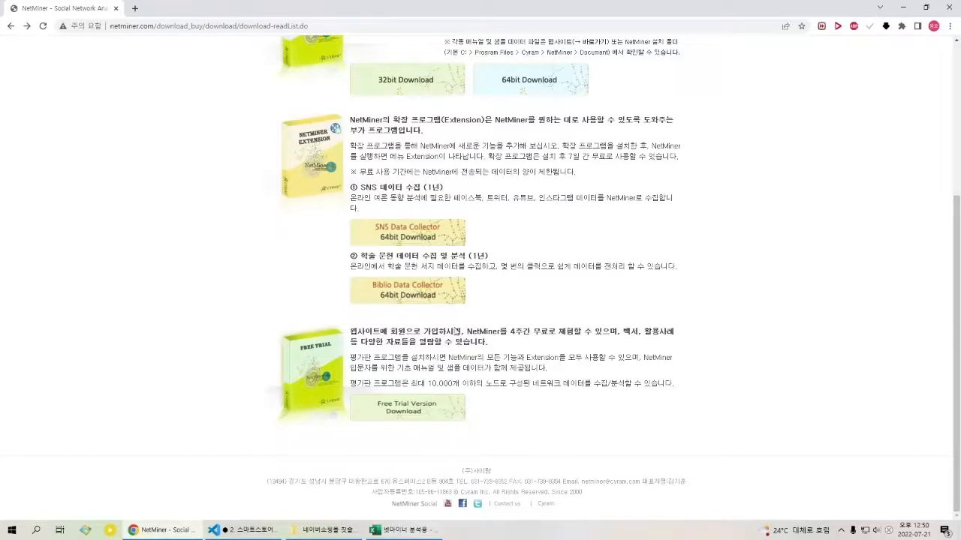
{"action": "left_click_drag", "start_coordinate": [464, 335], "coordinate": [518, 335]}
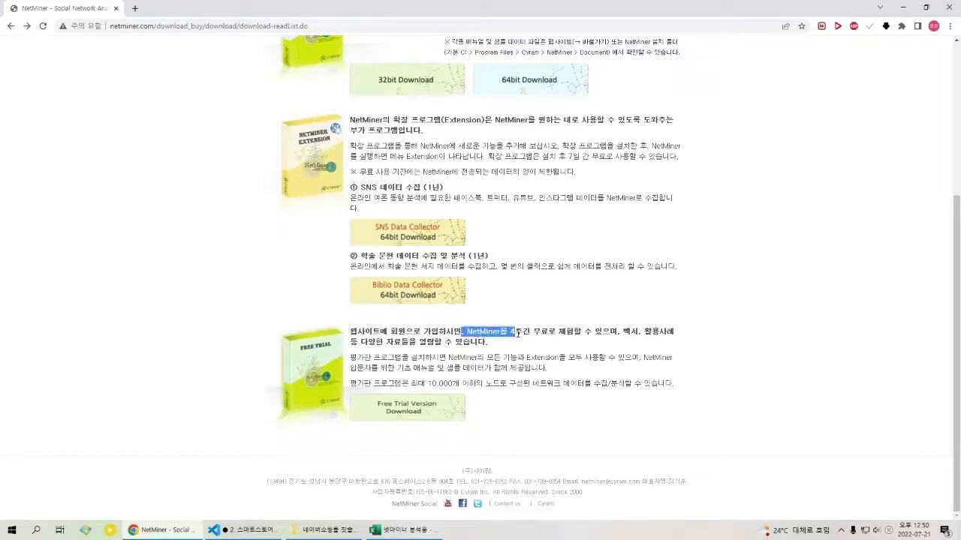
{"action": "left_click", "coordinate": [518, 335]}
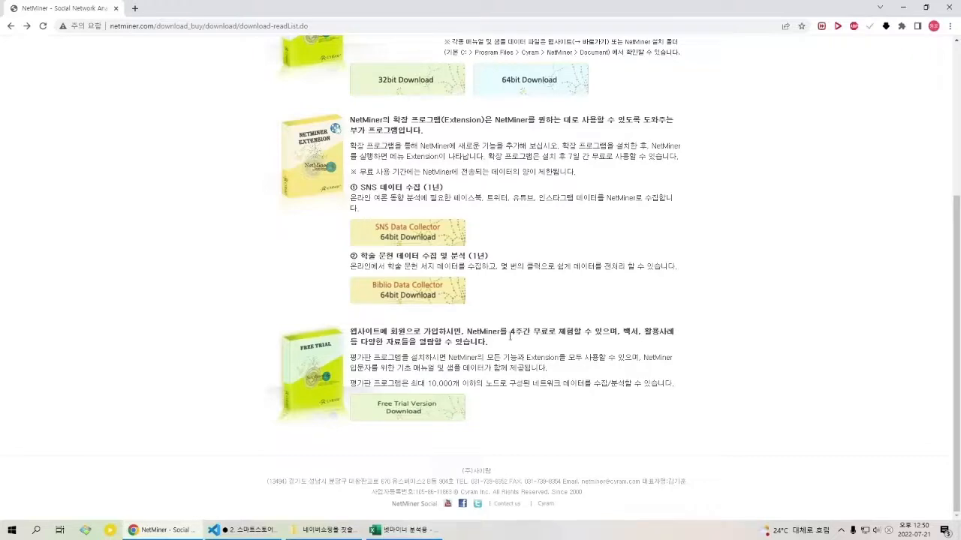
{"action": "left_click_drag", "start_coordinate": [510, 335], "coordinate": [526, 340]}
{"action": "left_click", "coordinate": [525, 338]}
Step: Launch NetMiner 4 from the desktop and dismiss the project file recovery dialog without restoring anything
{"action": "left_click", "coordinate": [902, 6]}
{"action": "left_click", "coordinate": [902, 7]}
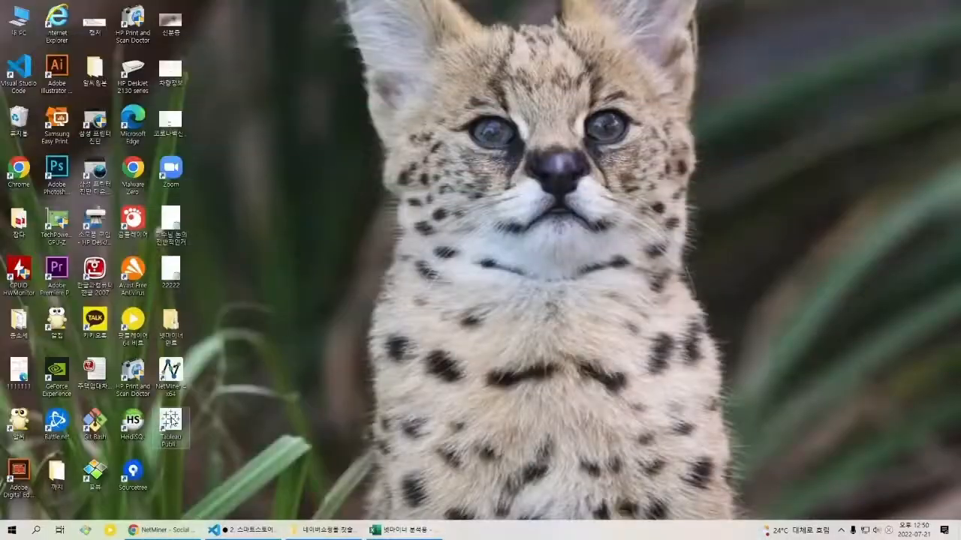
{"action": "left_click", "coordinate": [156, 533]}
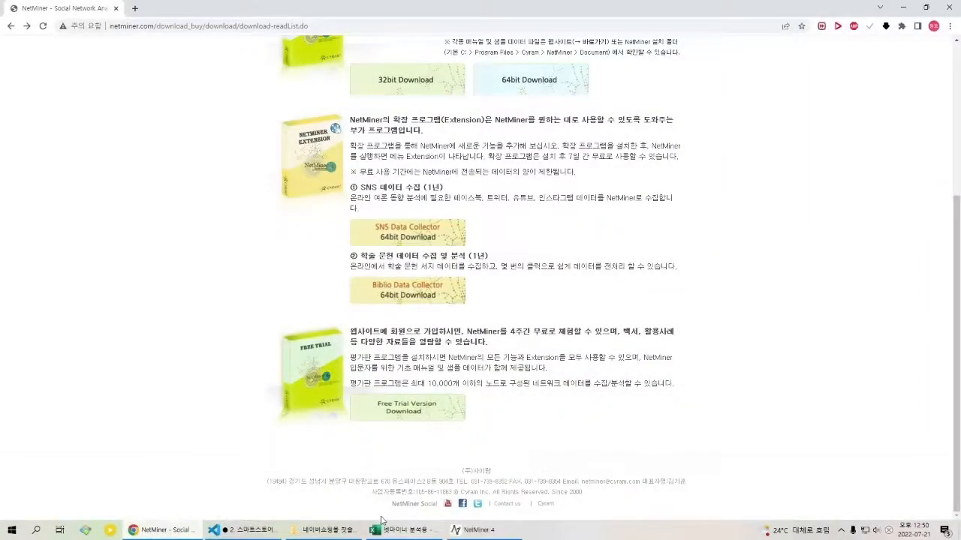
{"action": "left_click", "coordinate": [478, 530]}
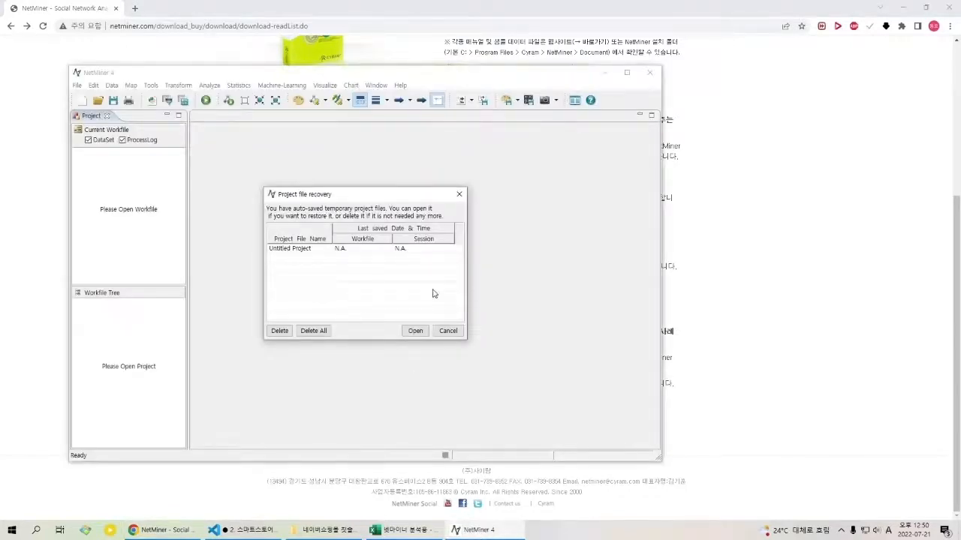
{"action": "left_click", "coordinate": [449, 331]}
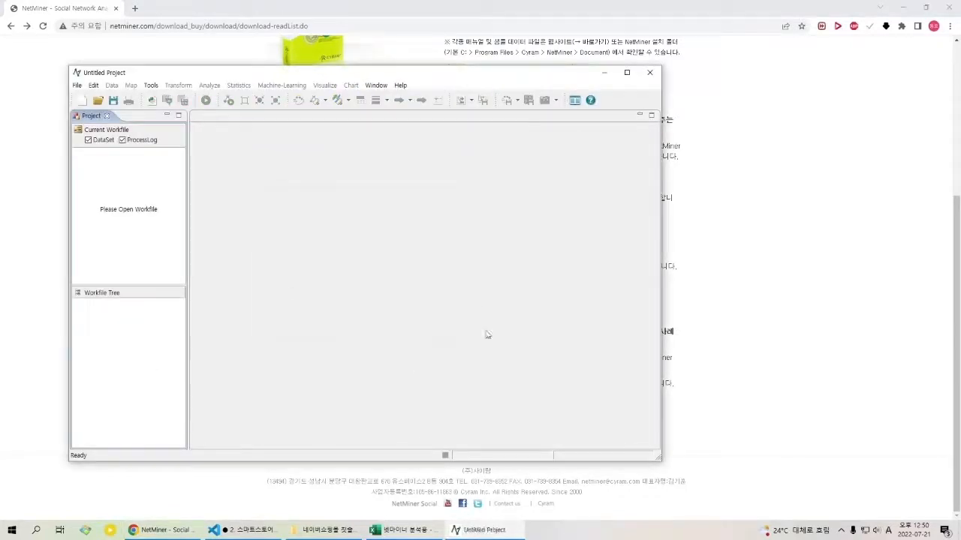
Step: Glance at the 넷마이너 분석용 sheet in Excel, return to the untitled NetMiner project, and maximize its window
{"action": "left_click", "coordinate": [77, 86]}
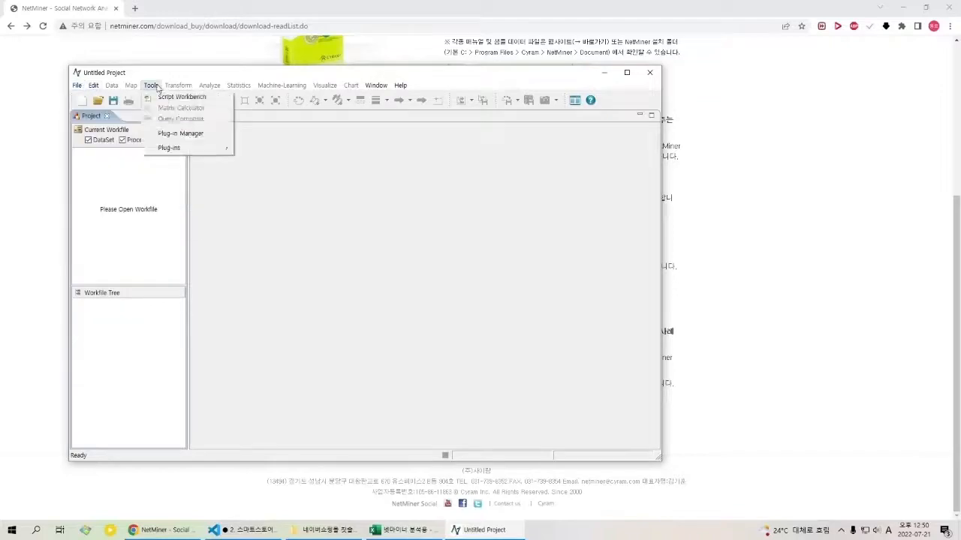
{"action": "left_click", "coordinate": [180, 78]}
{"action": "left_click", "coordinate": [400, 530]}
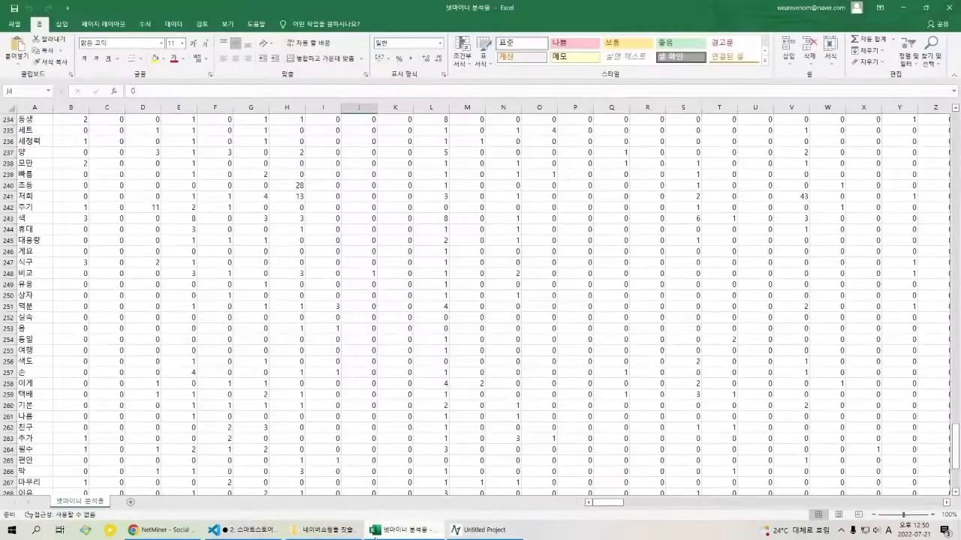
{"action": "left_click", "coordinate": [477, 533]}
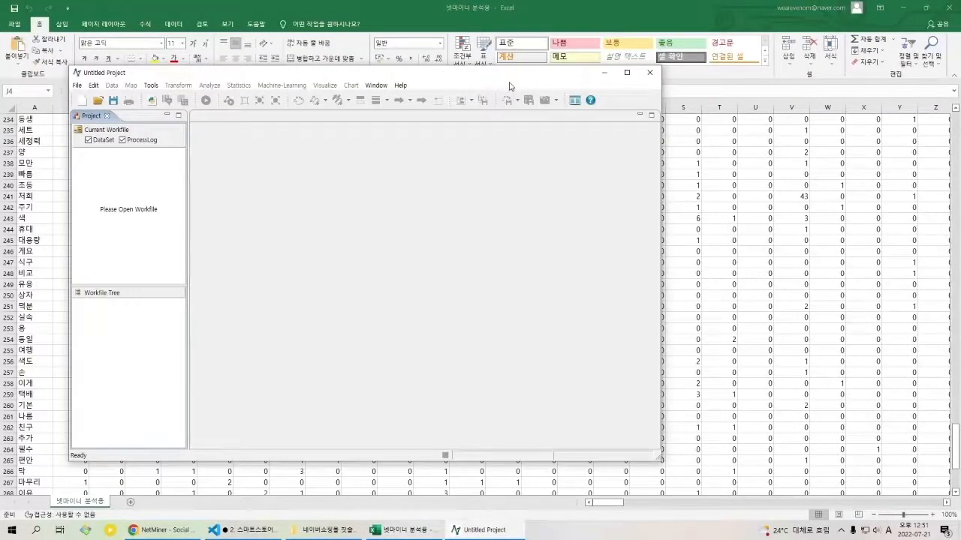
{"action": "left_click", "coordinate": [626, 72]}
Step: Start a text file import and load 넷마이너 분석용.csv from the 네이버쇼핑몰 칫솔-동호 folder as the input file
{"action": "left_click", "coordinate": [7, 16]}
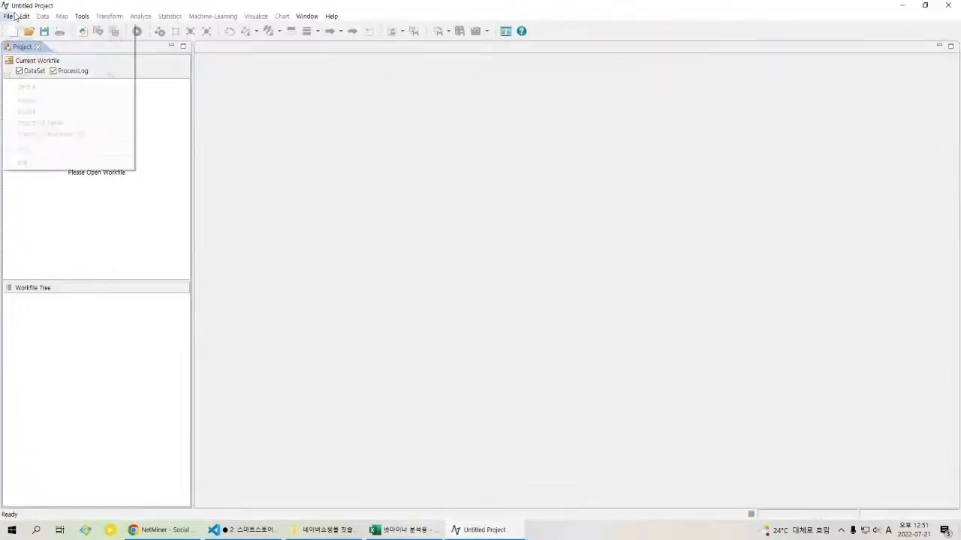
{"action": "mouse_move", "coordinate": [8, 17]}
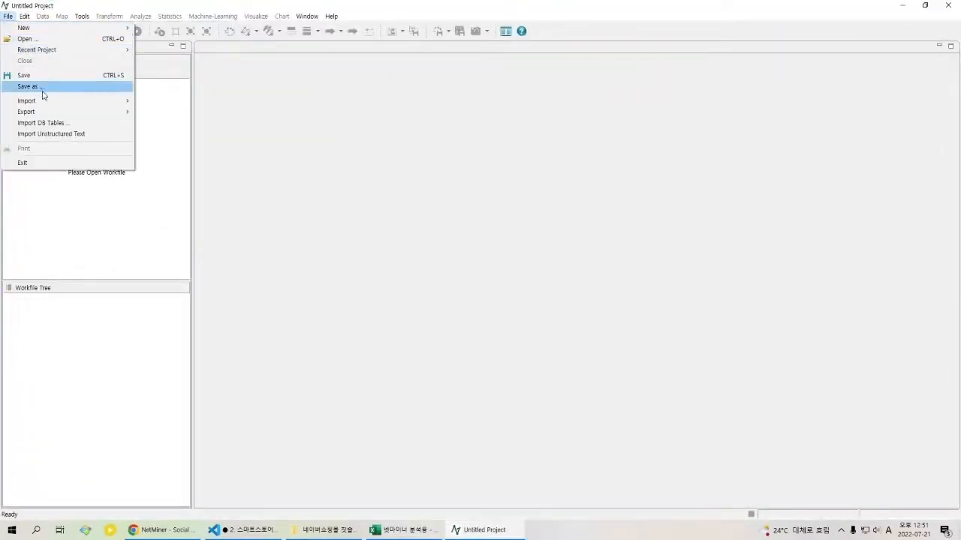
{"action": "mouse_move", "coordinate": [43, 106]}
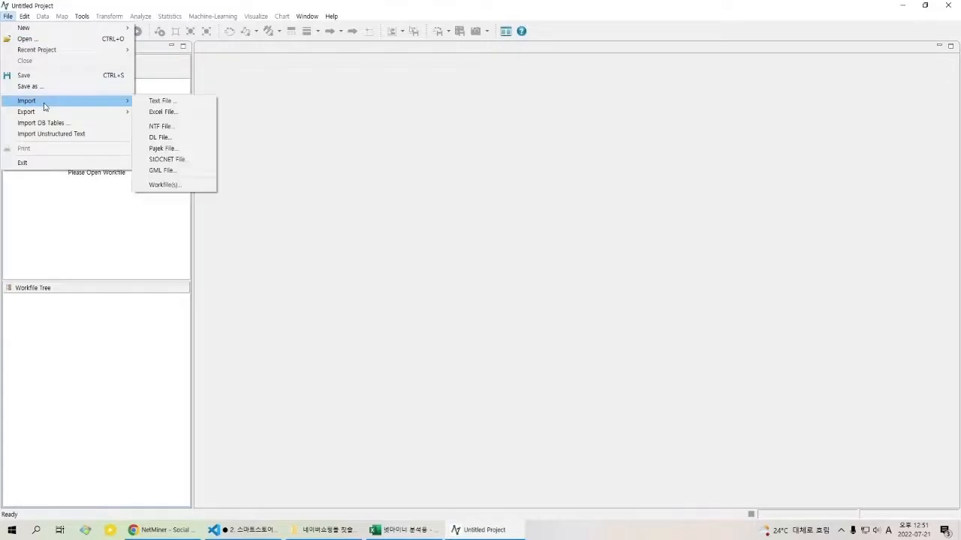
{"action": "left_click", "coordinate": [159, 103]}
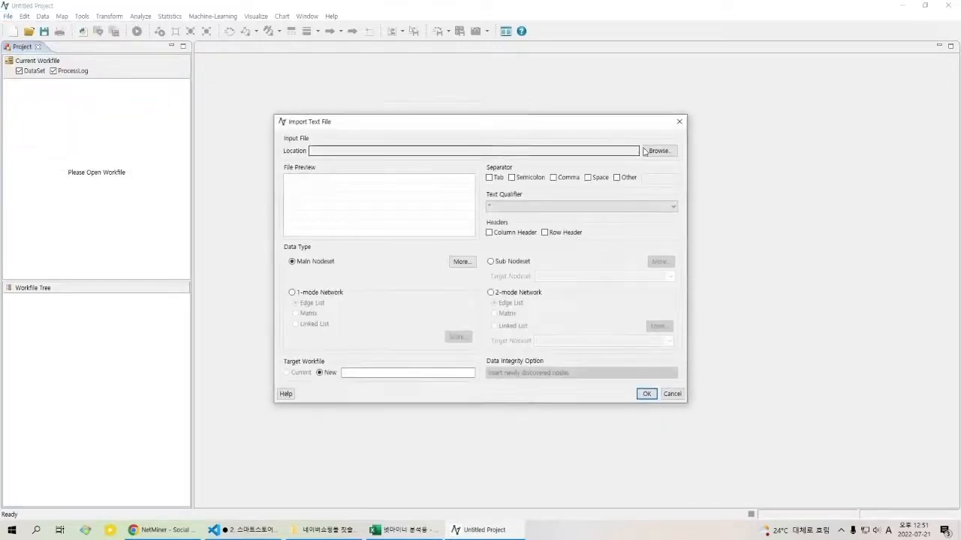
{"action": "left_click", "coordinate": [658, 150]}
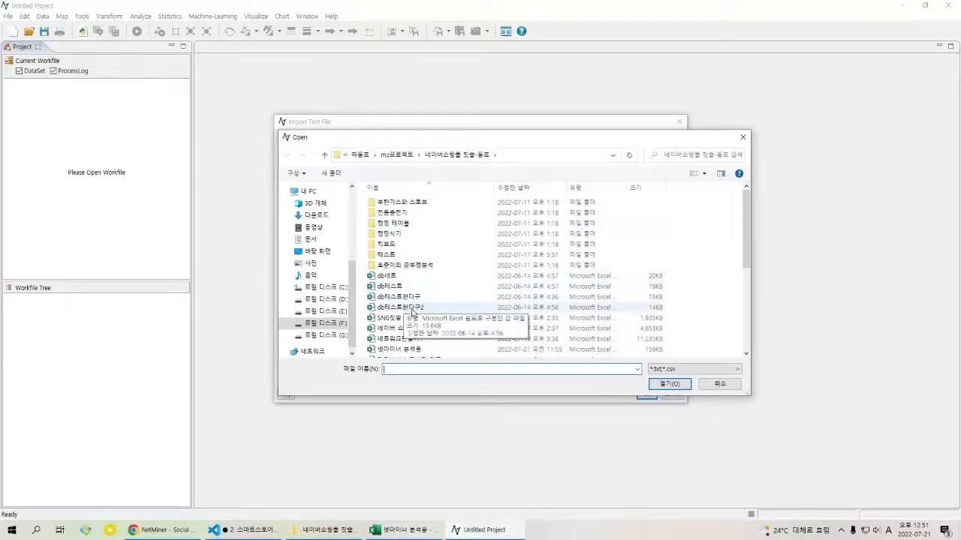
{"action": "scroll", "coordinate": [421, 336], "scroll_direction": "down", "scroll_amount": 1}
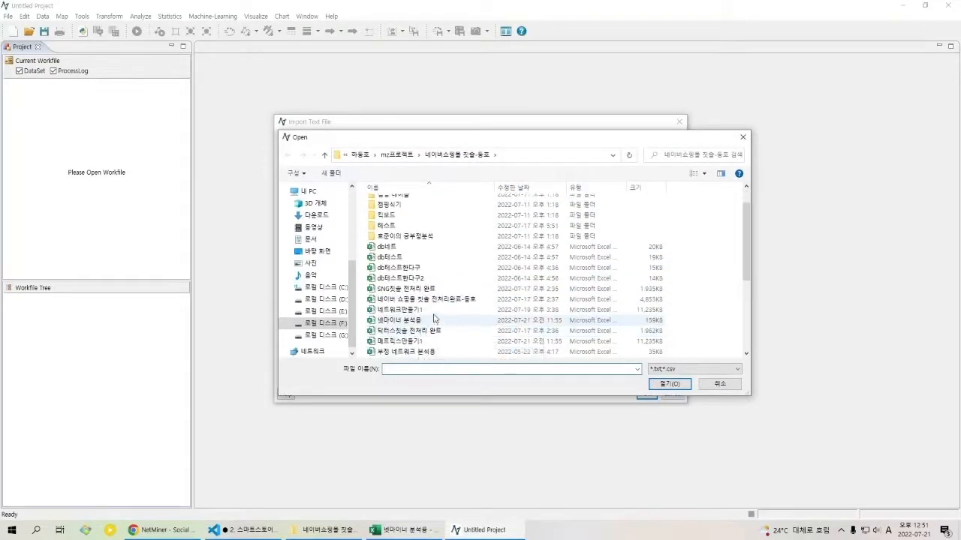
{"action": "left_click", "coordinate": [434, 319]}
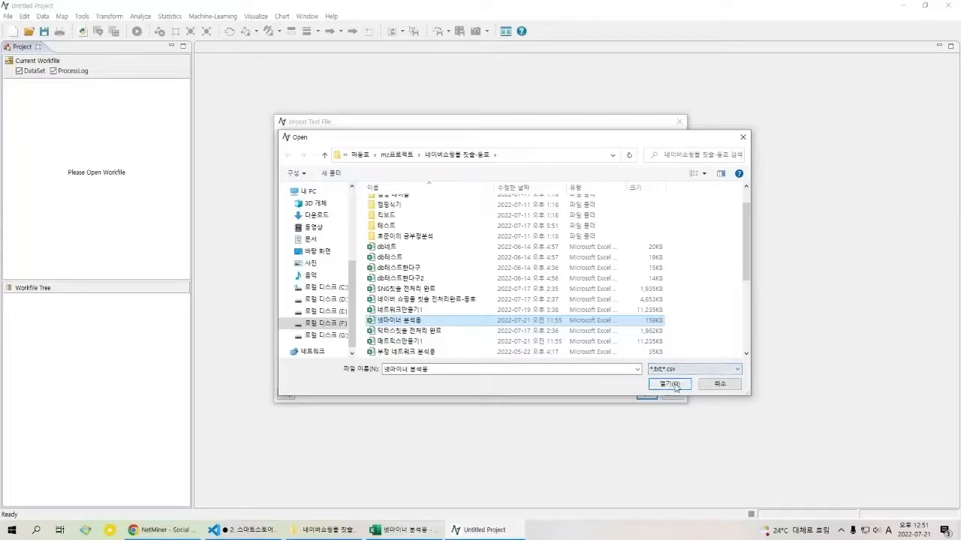
{"action": "left_click", "coordinate": [670, 384]}
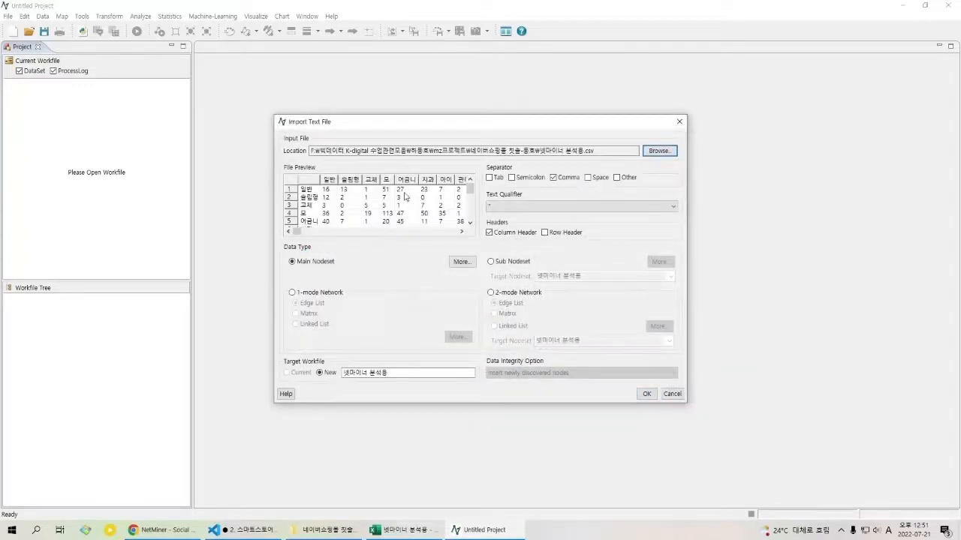
Step: Examine the word rows and columns of the co-occurrence matrix in the import's file preview
{"action": "left_click", "coordinate": [316, 196]}
{"action": "left_click", "coordinate": [321, 205]}
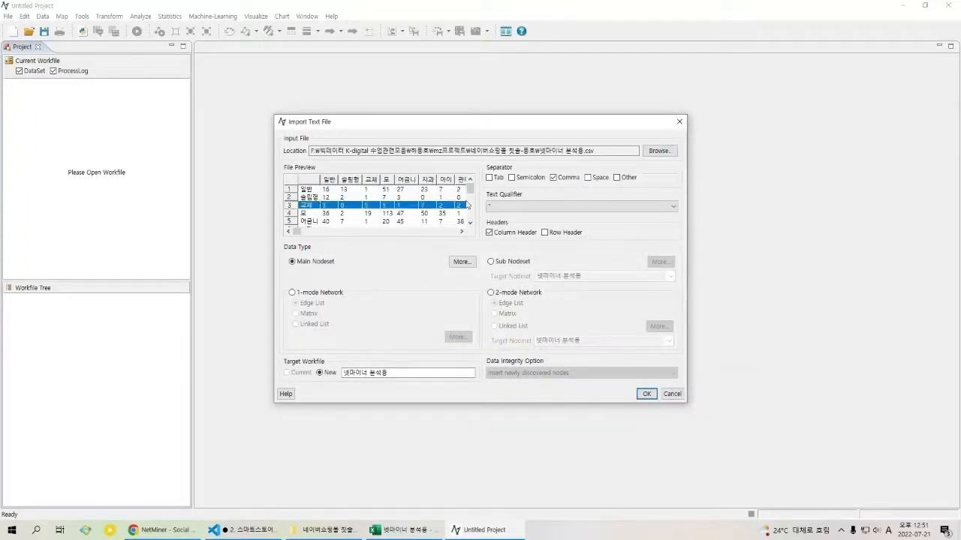
{"action": "left_click_drag", "start_coordinate": [302, 234], "coordinate": [459, 234]}
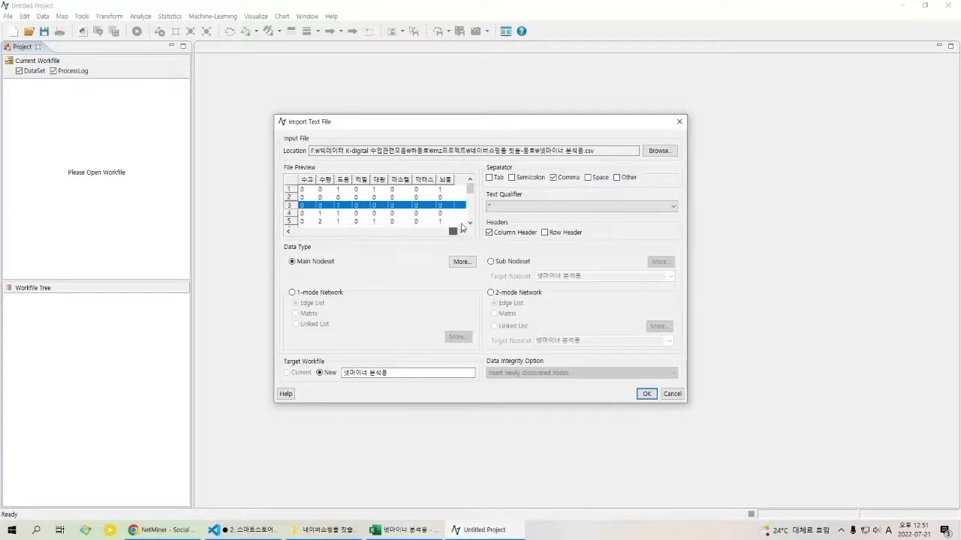
Step: Load 네트워크만들기1.csv as the input file instead and look across its preview columns
{"action": "left_click", "coordinate": [675, 154]}
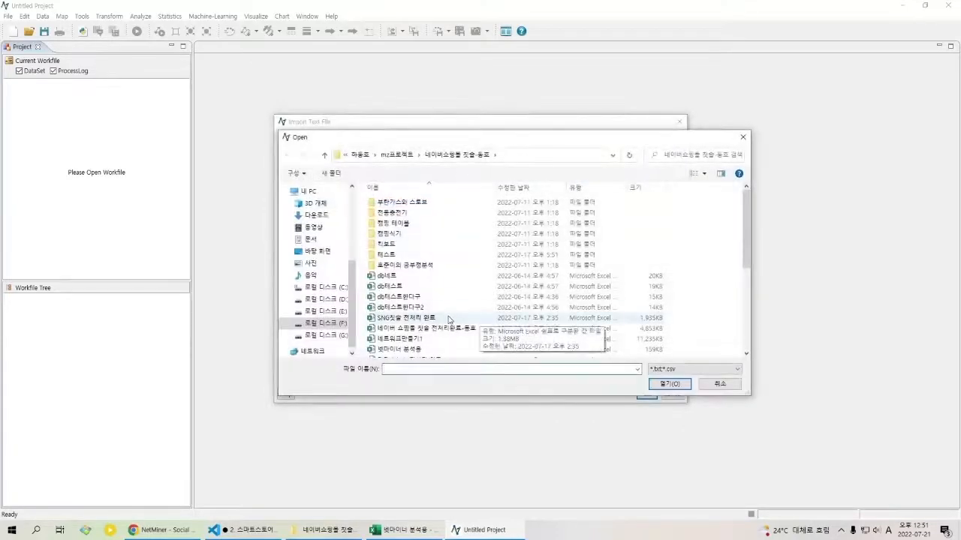
{"action": "double_click", "coordinate": [454, 339]}
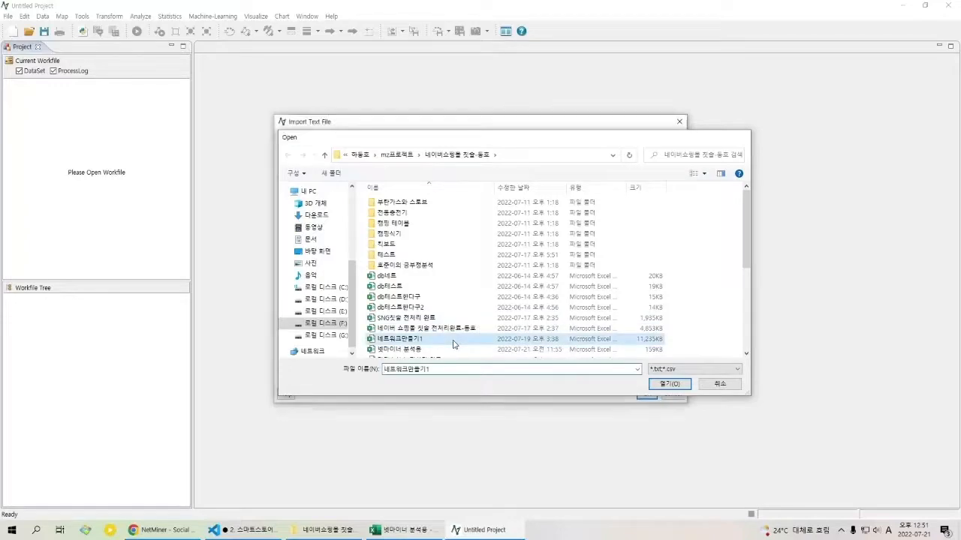
{"action": "left_click_drag", "start_coordinate": [309, 232], "coordinate": [431, 232]}
Step: Load 넷마이너 분석용.csv as the input file again and highlight the 일반 row in its preview
{"action": "left_click", "coordinate": [659, 150]}
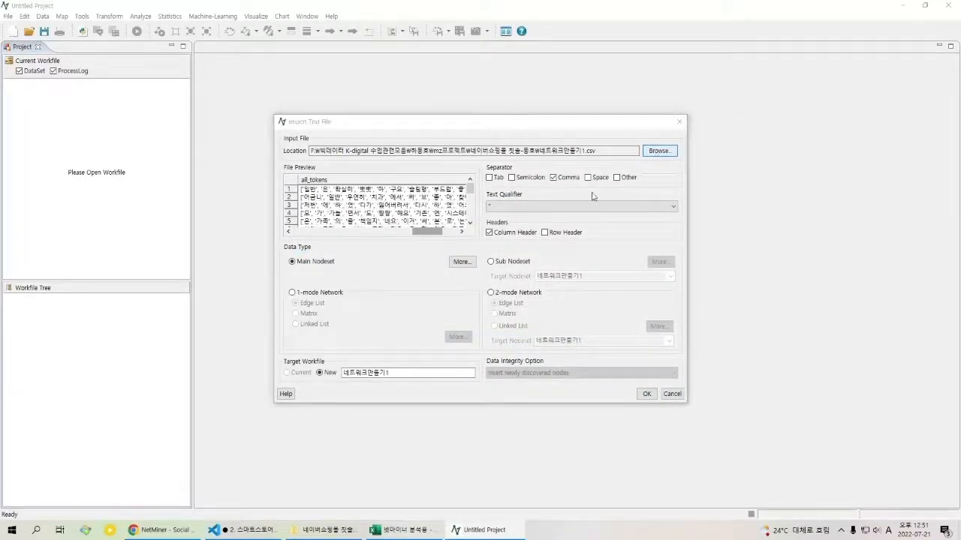
{"action": "scroll", "coordinate": [403, 315], "scroll_direction": "down", "scroll_amount": 1}
{"action": "double_click", "coordinate": [409, 319]}
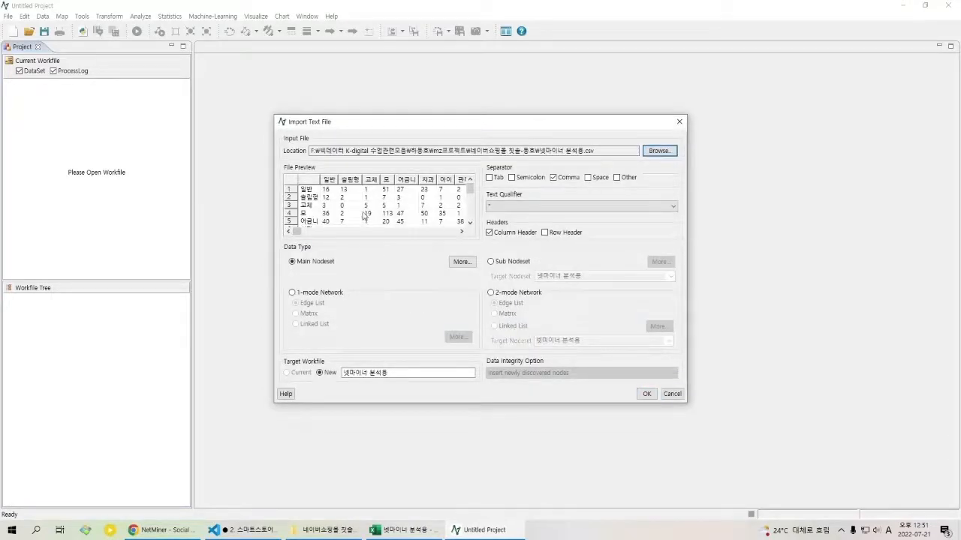
{"action": "left_click", "coordinate": [312, 191]}
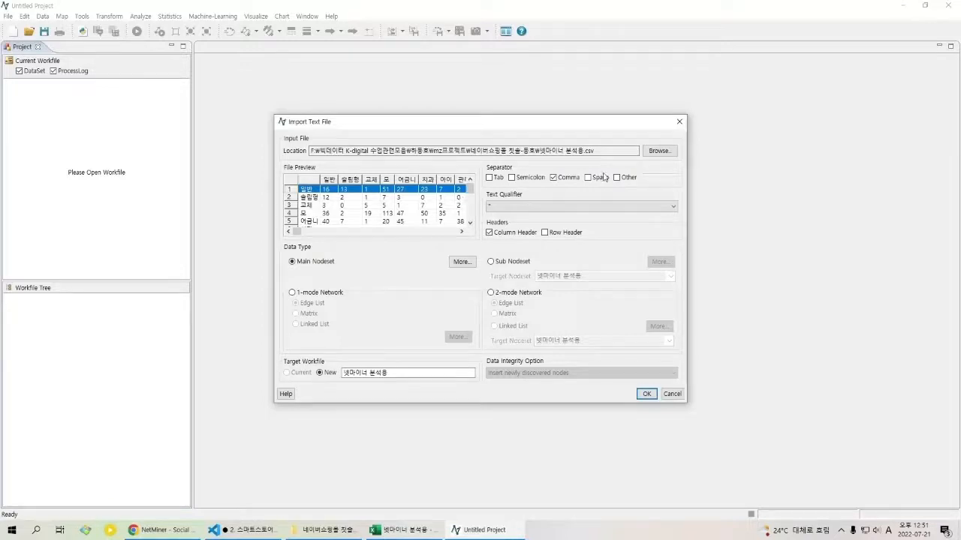
Step: Import the file into a new workfile as a 1-mode network in matrix form and dismiss the import notice
{"action": "left_click", "coordinate": [331, 293]}
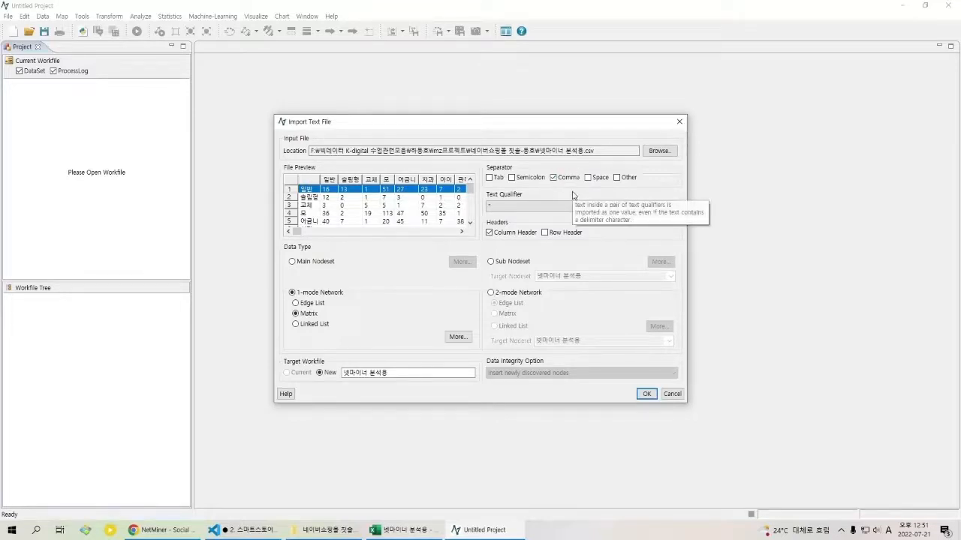
{"action": "left_click", "coordinate": [647, 394]}
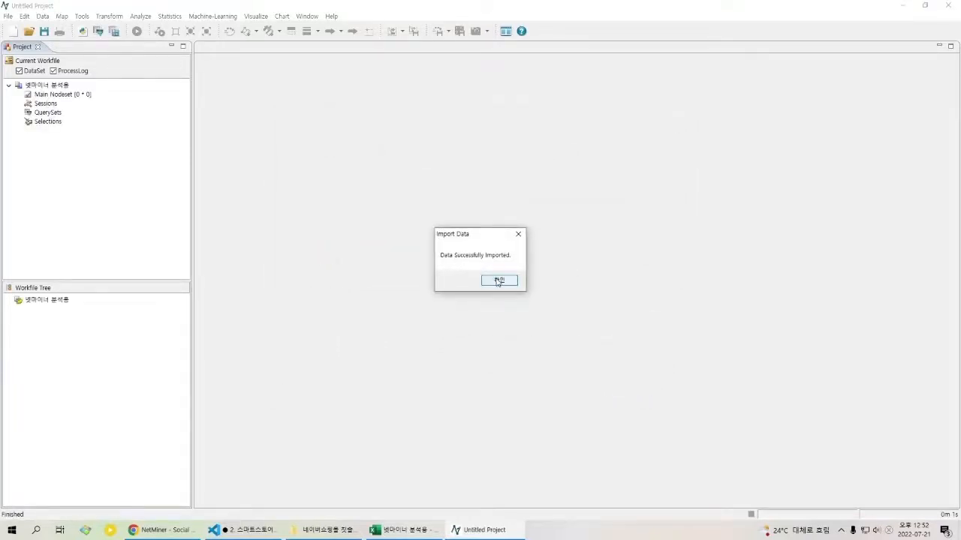
{"action": "left_click", "coordinate": [497, 281]}
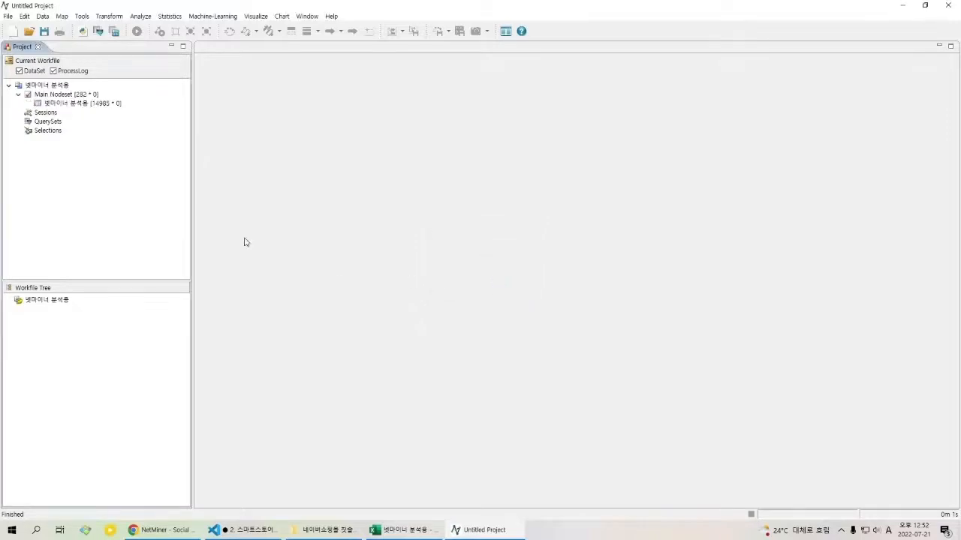
Step: Open the imported Main Nodeset in the editor and inspect its first few node rows
{"action": "left_click", "coordinate": [73, 102]}
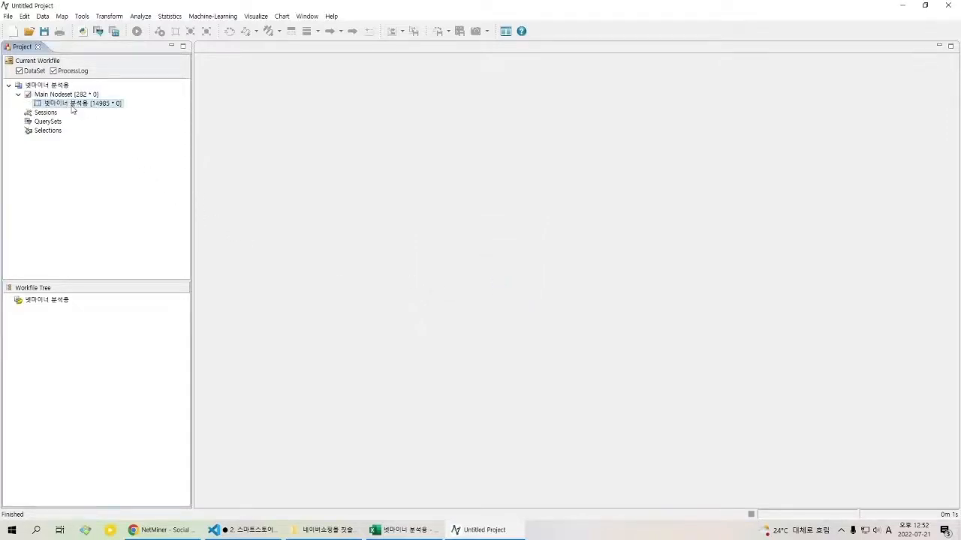
{"action": "left_click", "coordinate": [72, 95]}
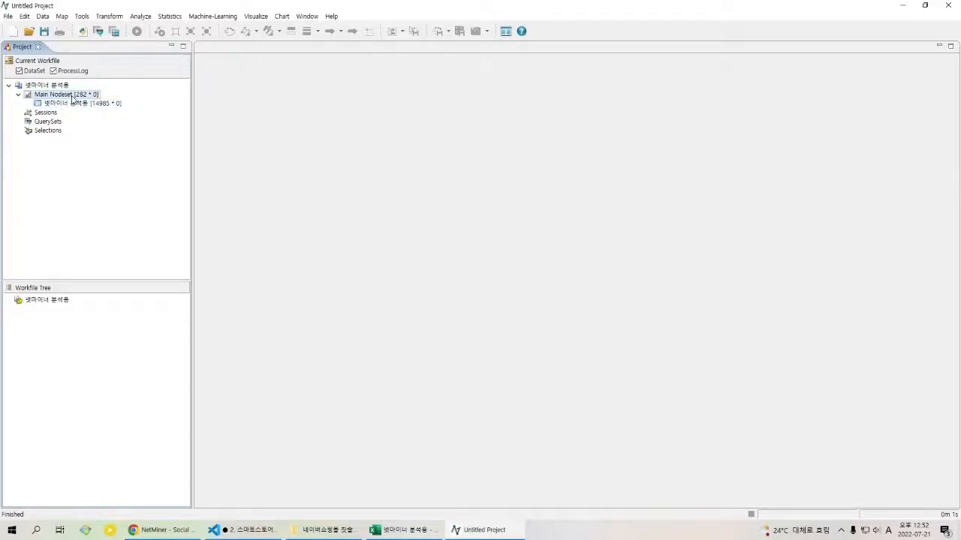
{"action": "double_click", "coordinate": [74, 97]}
{"action": "right_click", "coordinate": [73, 96]}
{"action": "left_click", "coordinate": [243, 102]}
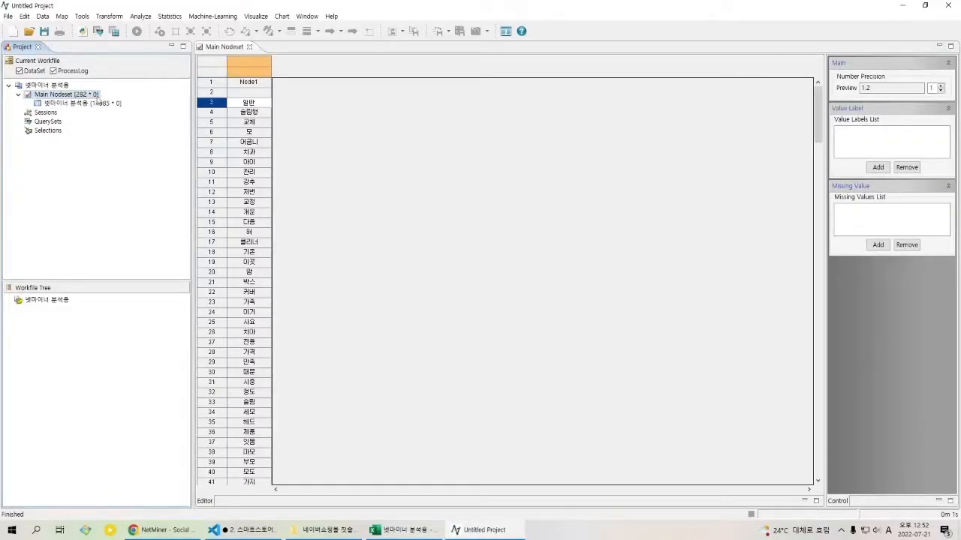
{"action": "left_click", "coordinate": [247, 93]}
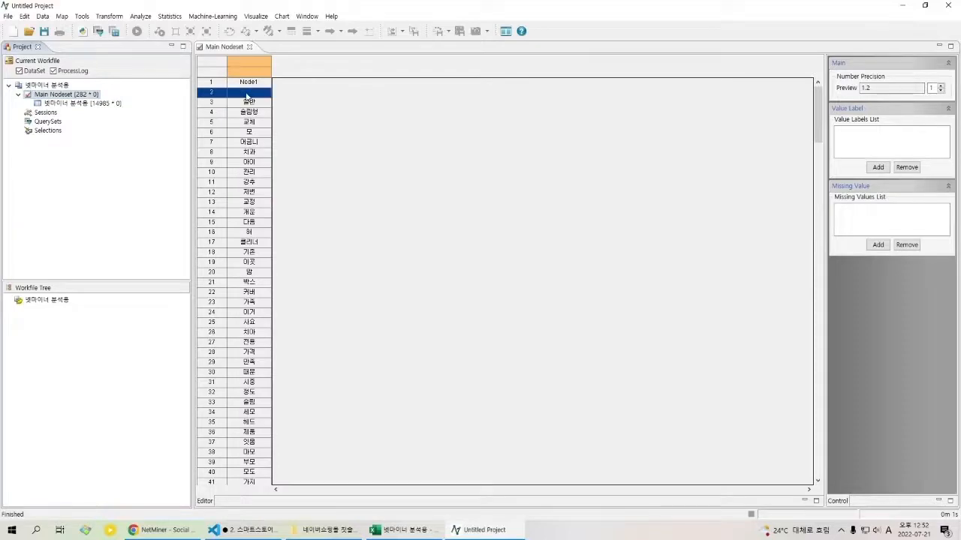
Step: Switch to the 넷마이너 분석용 sheet in Excel and check its last word row, first column header and cell A1
{"action": "left_click", "coordinate": [402, 530]}
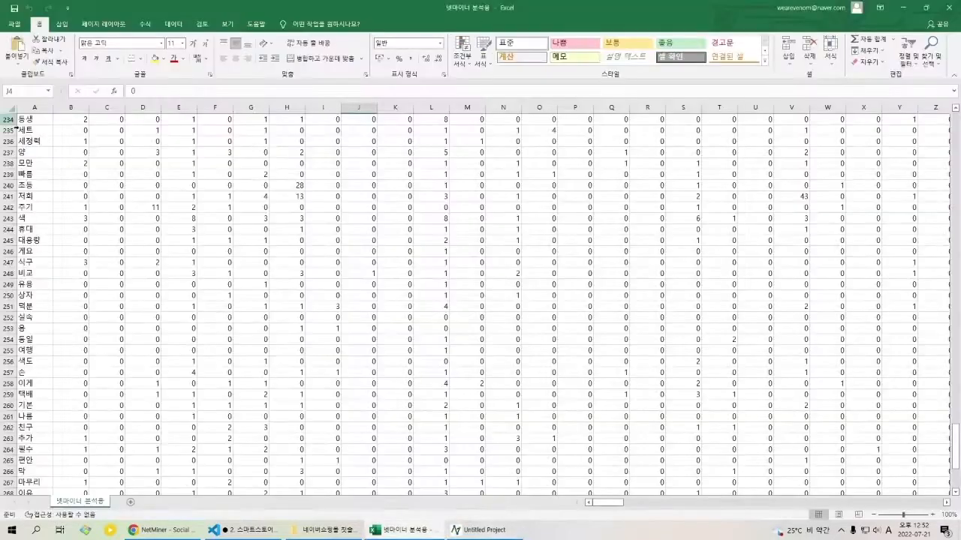
{"action": "scroll", "coordinate": [62, 397], "scroll_direction": "down", "scroll_amount": 6}
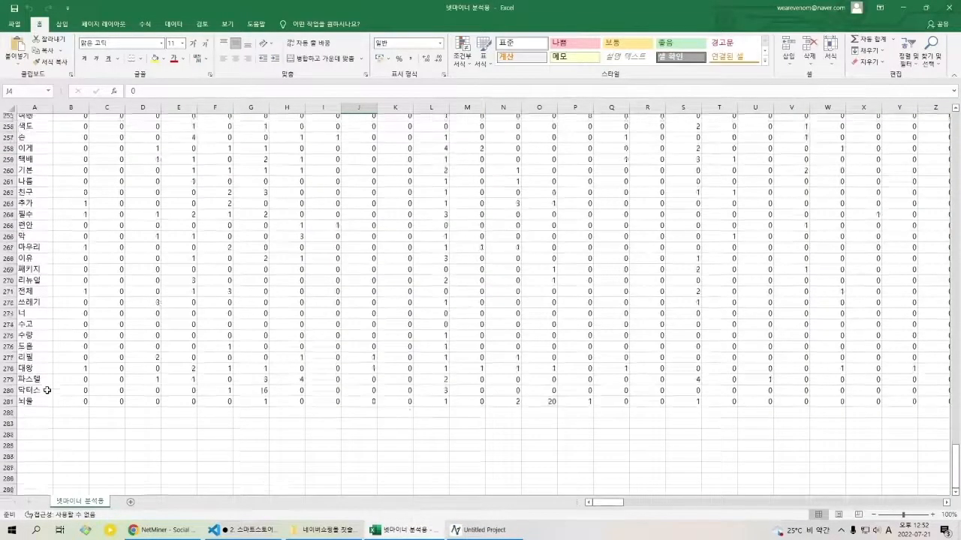
{"action": "left_click", "coordinate": [35, 437]}
{"action": "left_click_drag", "start_coordinate": [955, 467], "coordinate": [953, 126]}
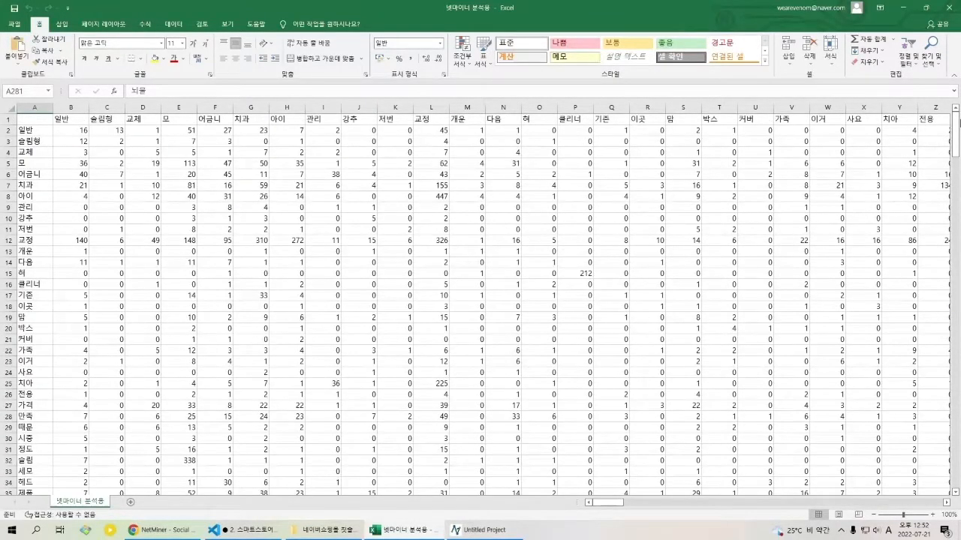
{"action": "left_click", "coordinate": [72, 121]}
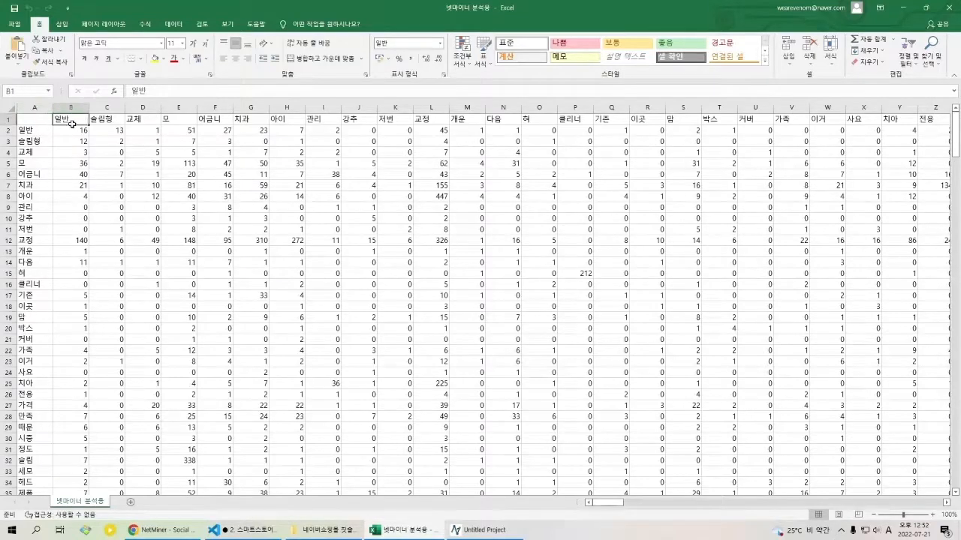
{"action": "left_click", "coordinate": [40, 124]}
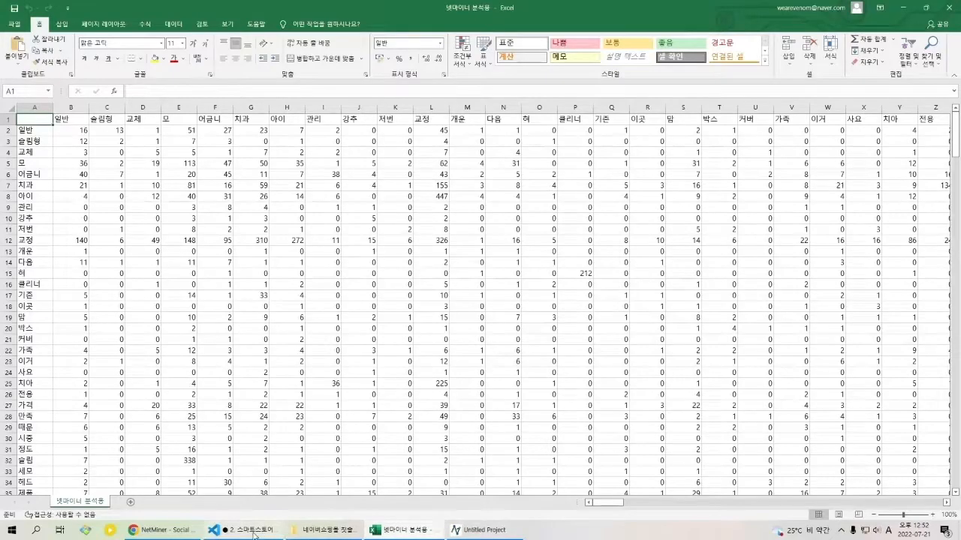
Step: Return to NetMiner and delete the Node1 and blank nodes from the start of the Main Nodeset
{"action": "left_click", "coordinate": [481, 530]}
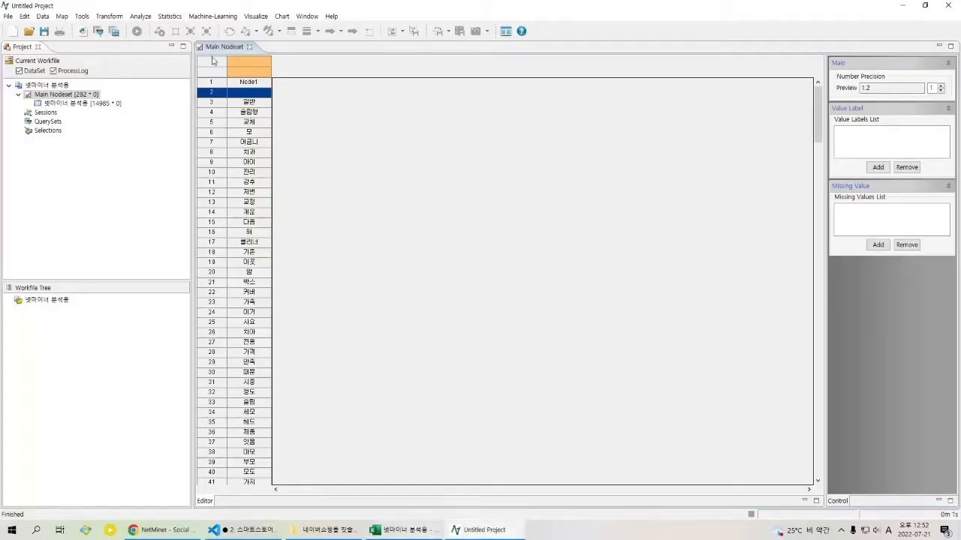
{"action": "left_click", "coordinate": [242, 83]}
{"action": "left_click", "coordinate": [232, 93]}
{"action": "left_click", "coordinate": [218, 86]}
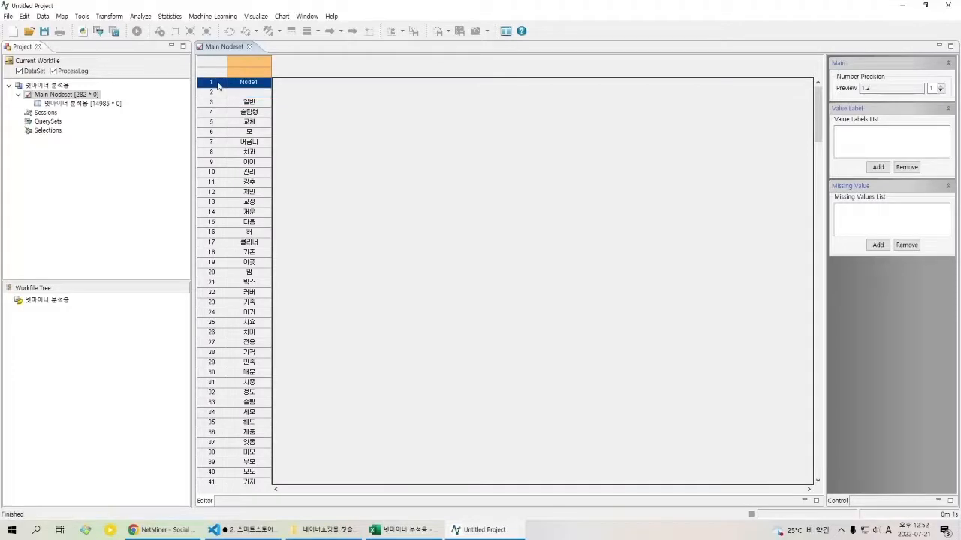
{"action": "left_click", "coordinate": [217, 93]}
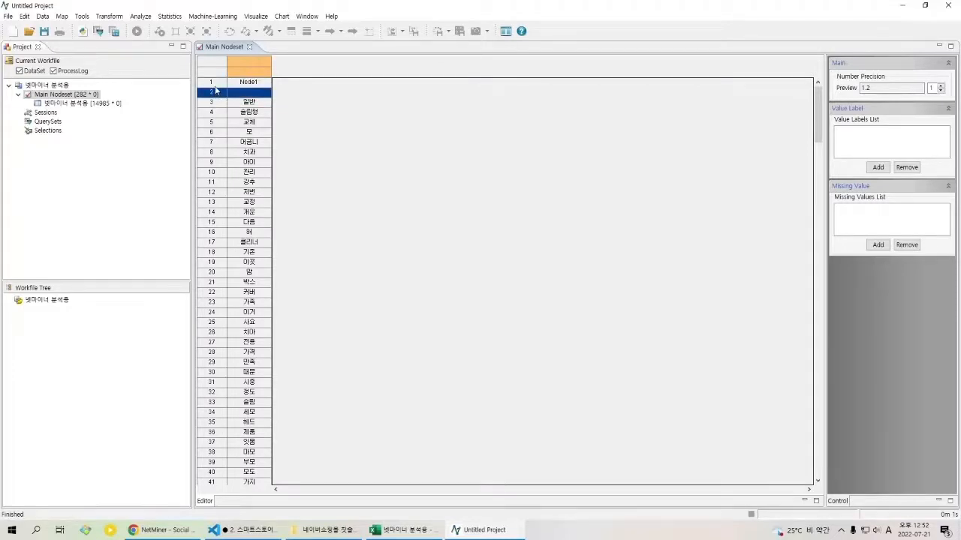
{"action": "right_click", "coordinate": [228, 84]}
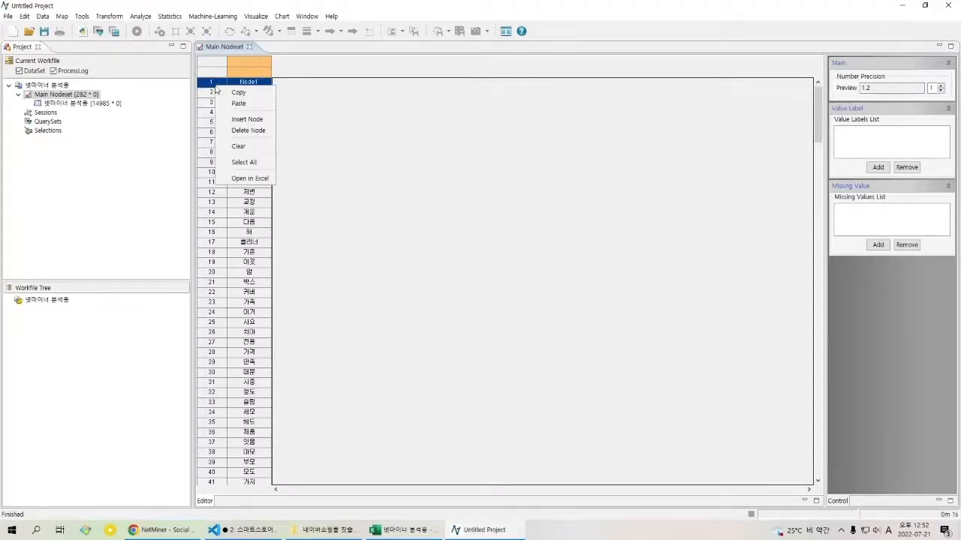
{"action": "left_click", "coordinate": [253, 134]}
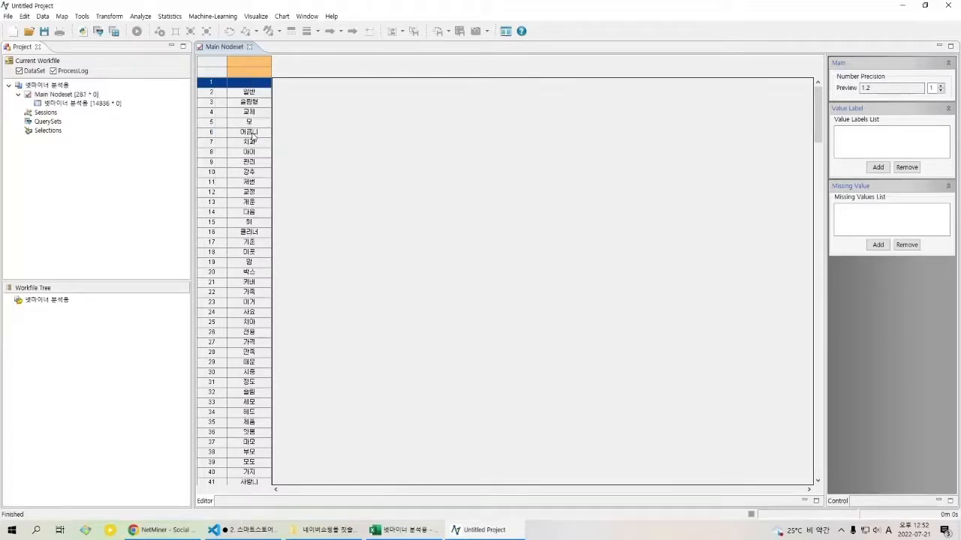
{"action": "right_click", "coordinate": [225, 82]}
{"action": "left_click", "coordinate": [255, 125]}
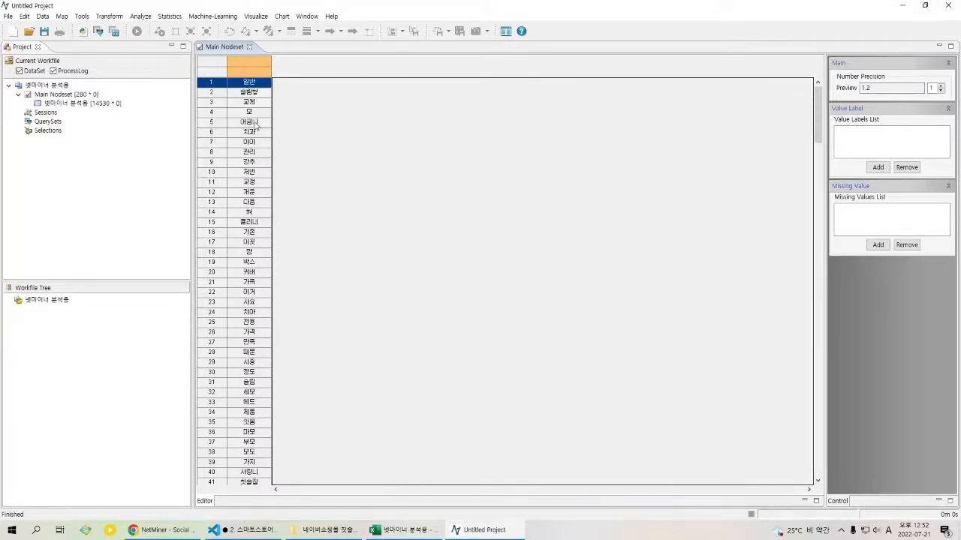
Step: Check the sizes of the Main Nodeset and its 넷마이너 분석용 network in the current workfile
{"action": "left_click", "coordinate": [101, 105]}
{"action": "left_click", "coordinate": [74, 95]}
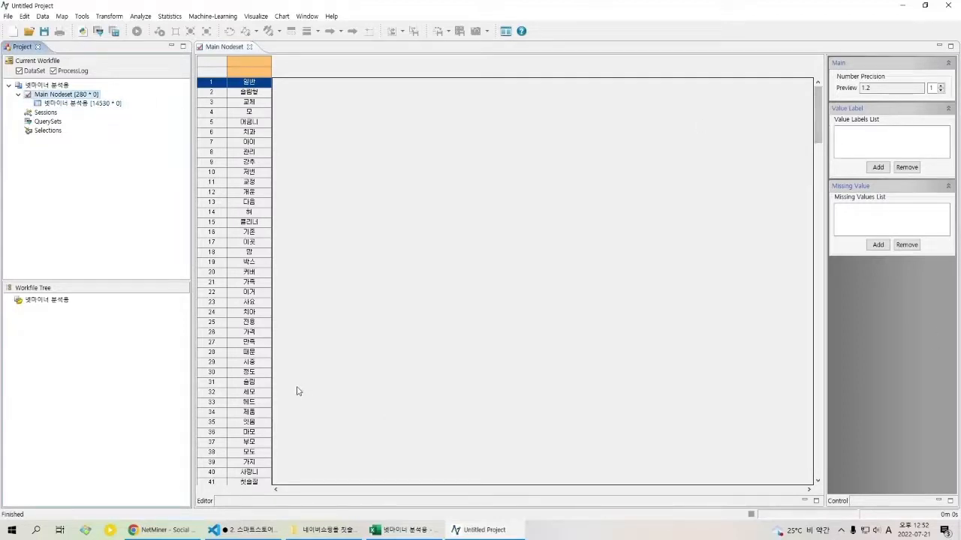
{"action": "left_click", "coordinate": [66, 104]}
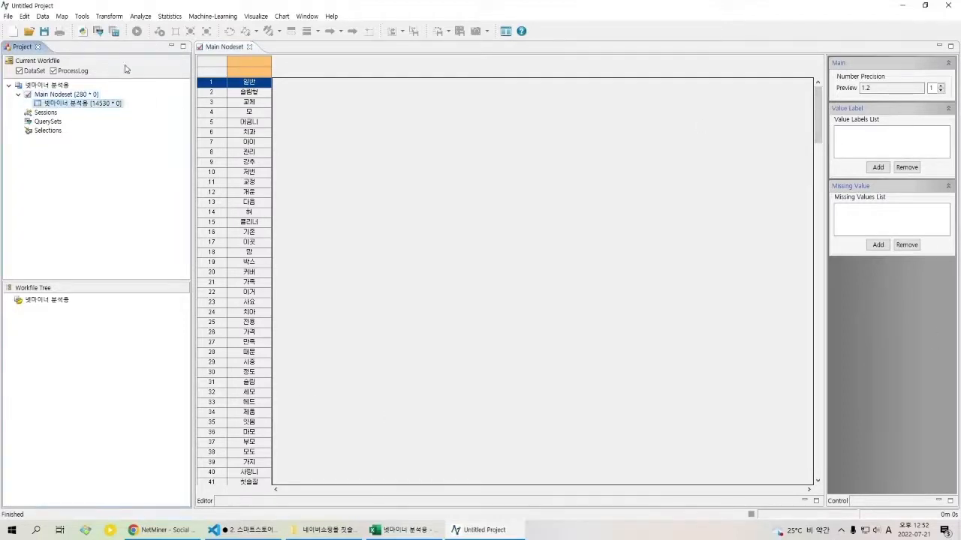
Step: Open the 넷마이너 분석용 network in the editor and inspect its source, target and weight rows
{"action": "right_click", "coordinate": [85, 104]}
{"action": "left_click", "coordinate": [82, 107]}
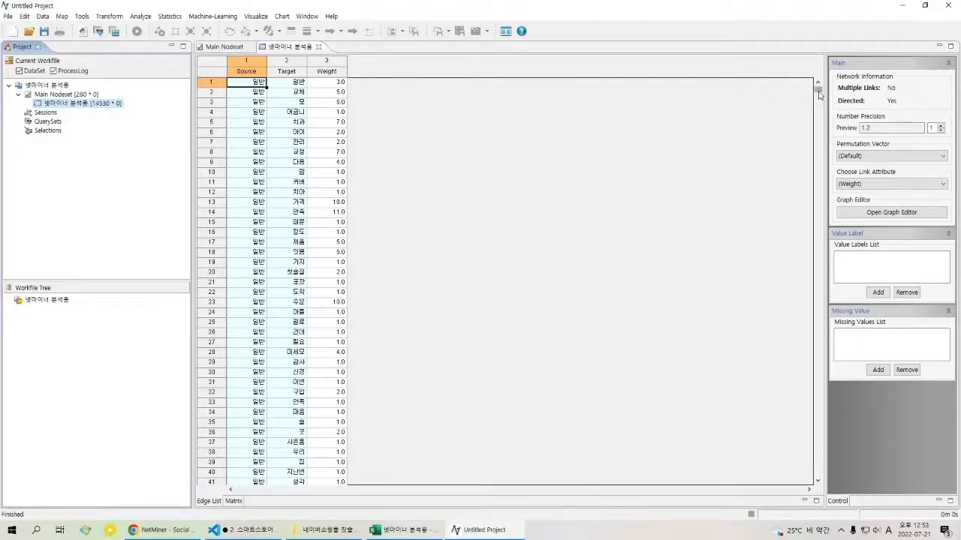
{"action": "scroll", "coordinate": [817, 91], "scroll_direction": "down", "scroll_amount": 5}
{"action": "scroll", "coordinate": [818, 91], "scroll_direction": "up", "scroll_amount": 5}
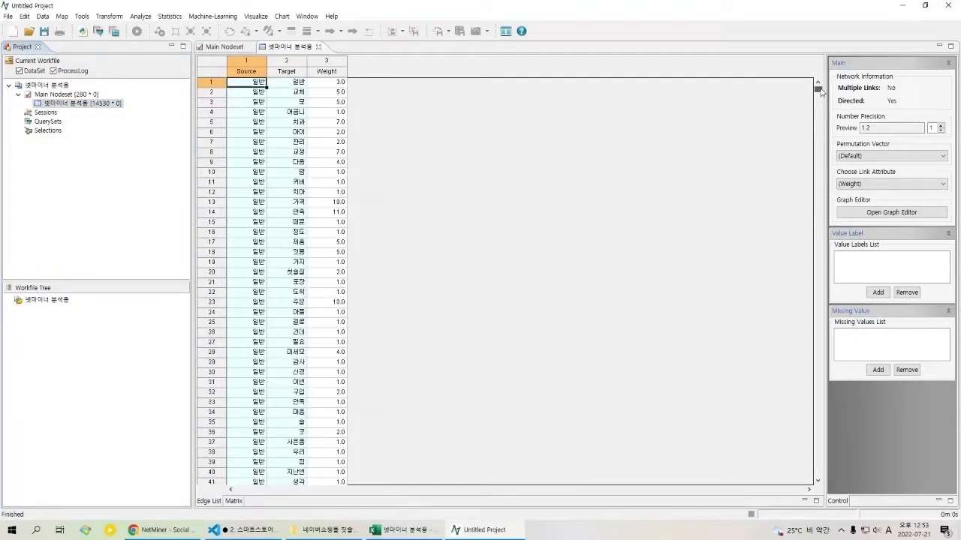
{"action": "left_click_drag", "start_coordinate": [821, 91], "coordinate": [825, 54]}
{"action": "left_click", "coordinate": [451, 155]}
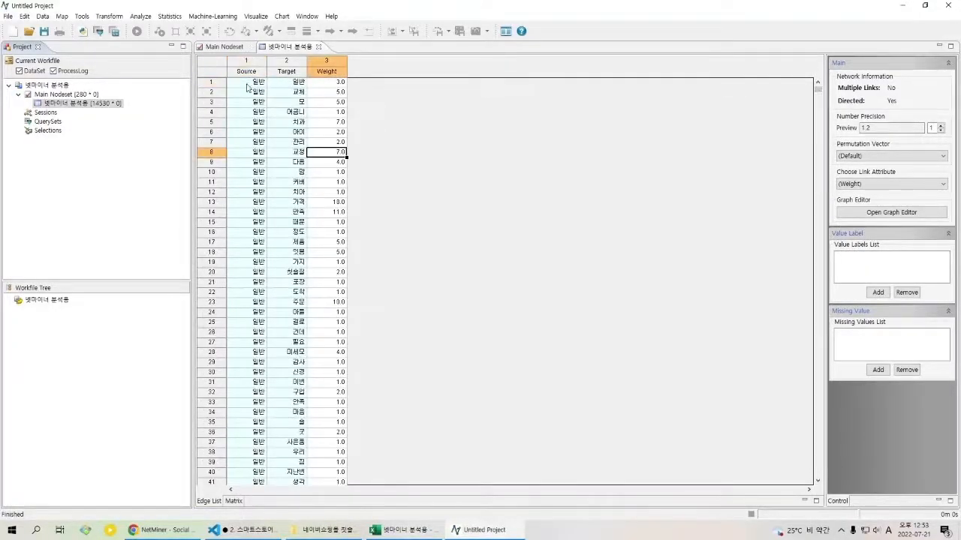
Step: Compare the network's target words with the Main Nodeset and return to the nodeset's node list
{"action": "left_click", "coordinate": [50, 95]}
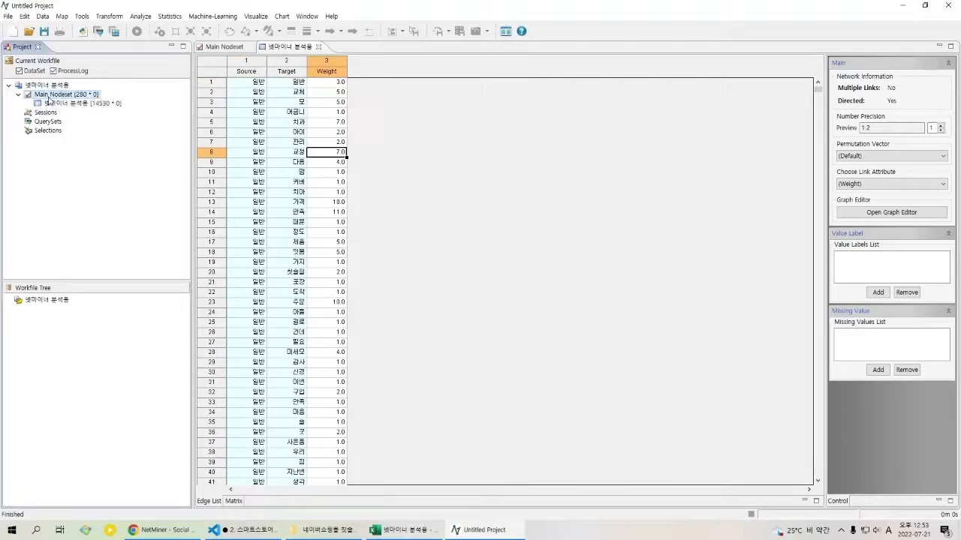
{"action": "left_click", "coordinate": [84, 105]}
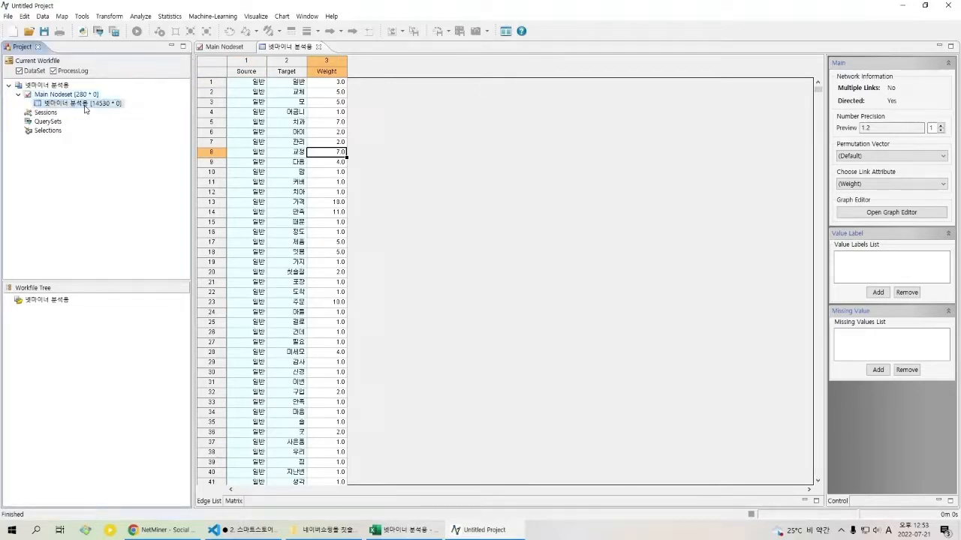
{"action": "left_click", "coordinate": [283, 82]}
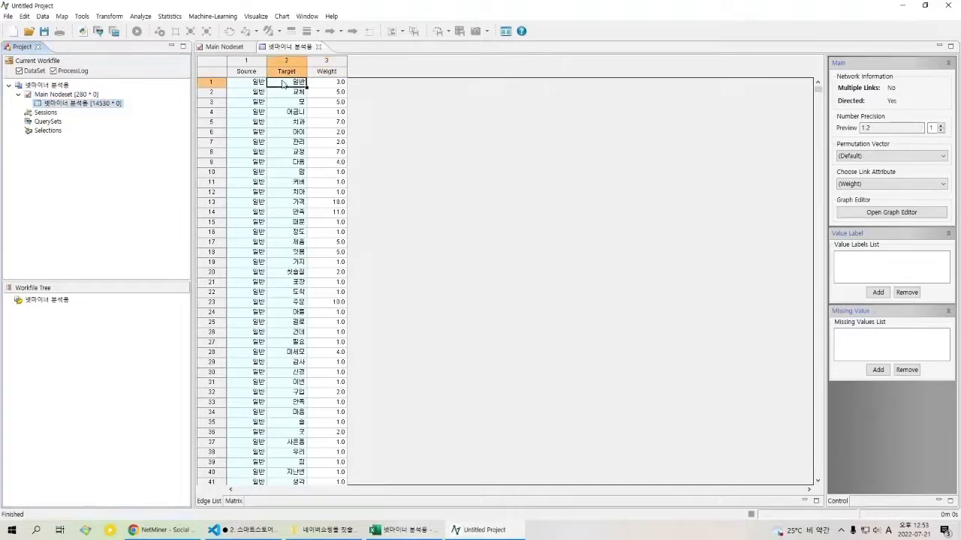
{"action": "left_click", "coordinate": [289, 131]}
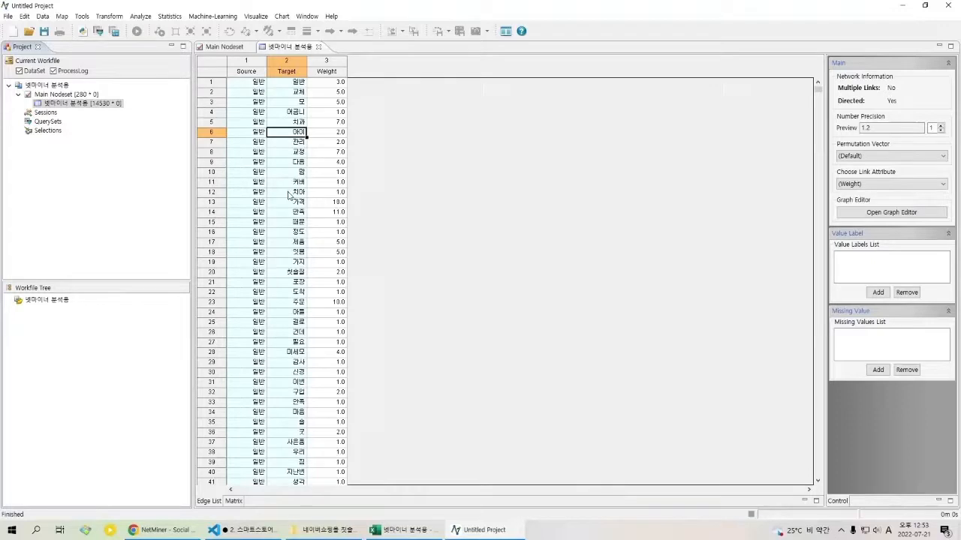
{"action": "left_click", "coordinate": [48, 94]}
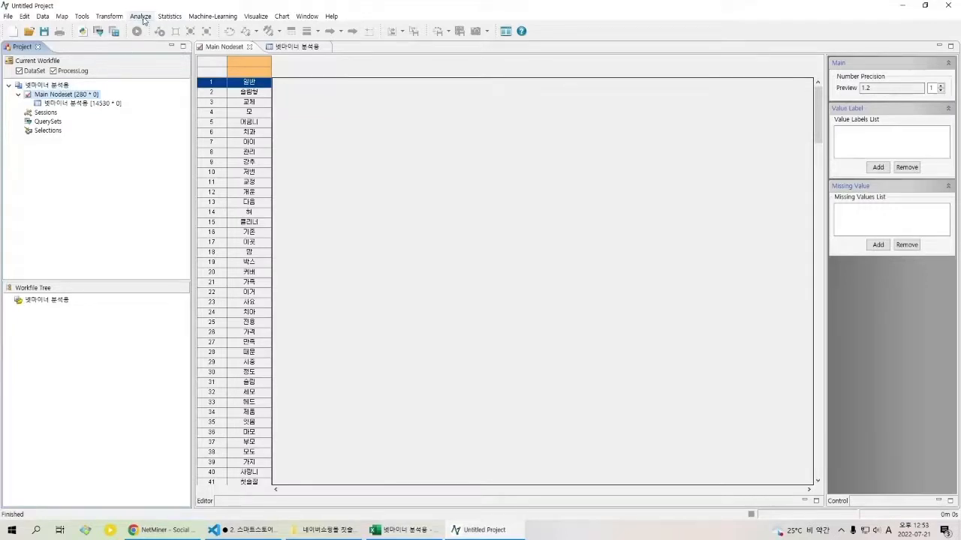
Step: Run a Degree Centrality analysis on the 넷마이너 분석용 network, using the number of links as the measure
{"action": "left_click", "coordinate": [141, 16]}
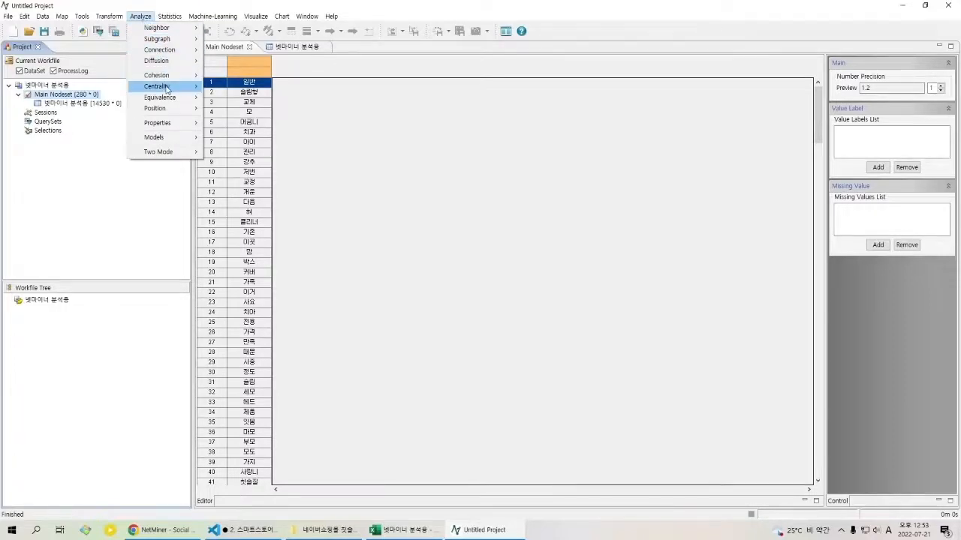
{"action": "mouse_move", "coordinate": [181, 90]}
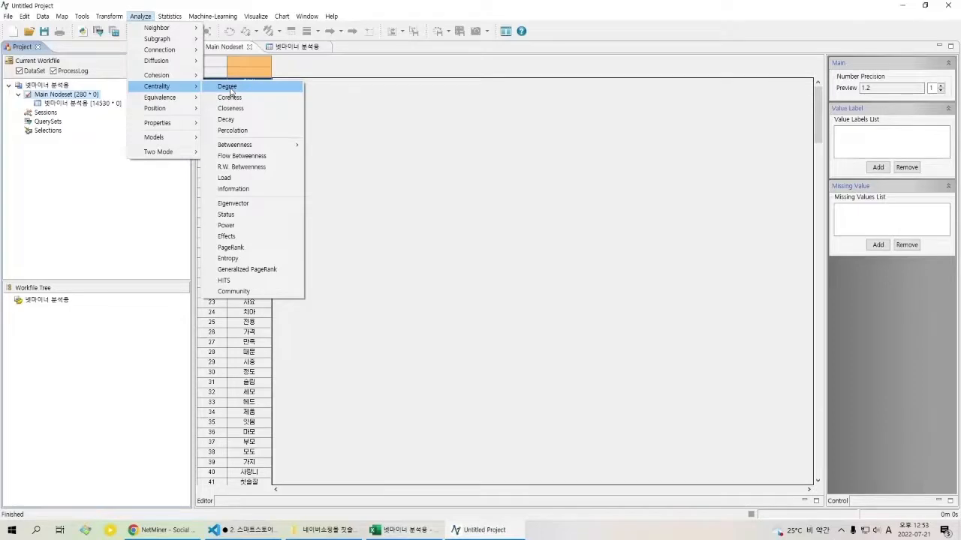
{"action": "left_click", "coordinate": [228, 87]}
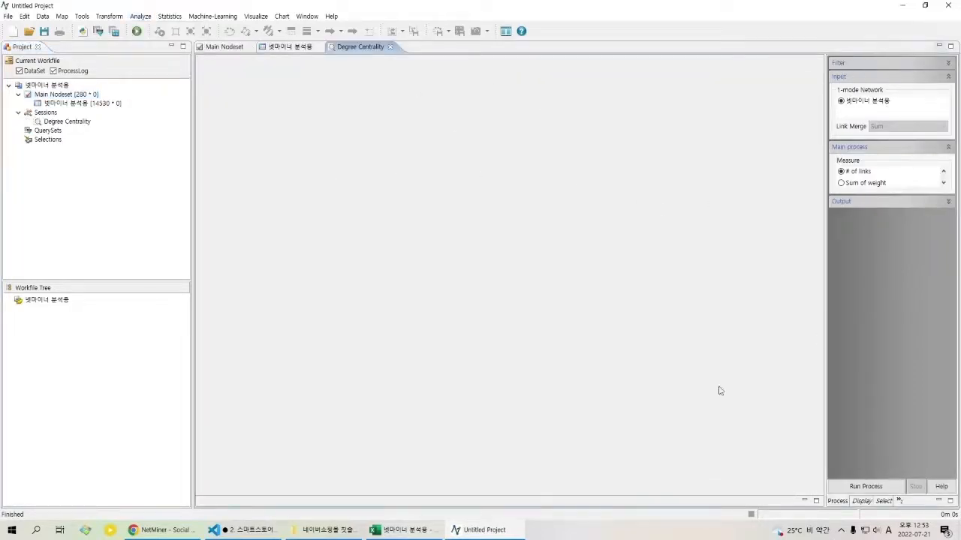
{"action": "left_click", "coordinate": [887, 487]}
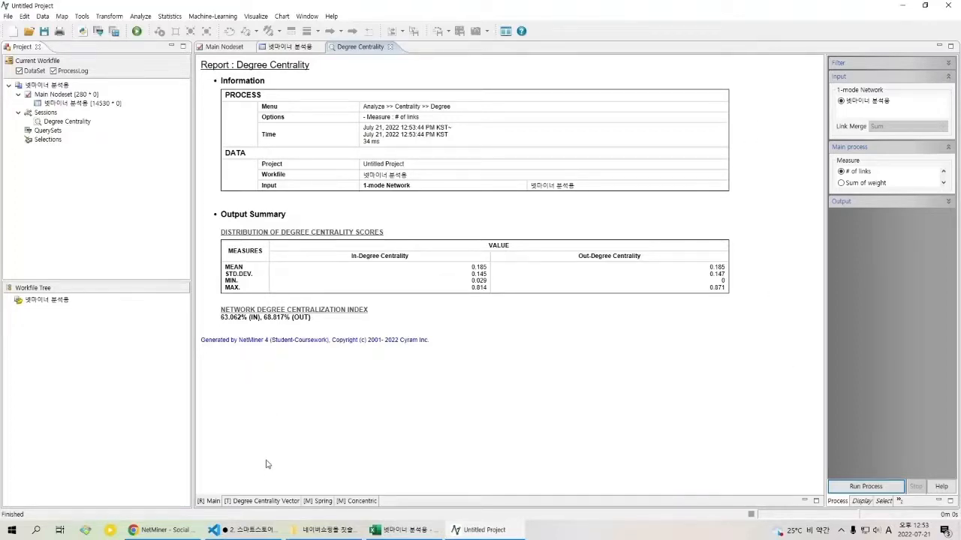
Step: Review the degree centrality vector table and the spring map, and bring up the map's link threshold settings
{"action": "left_click", "coordinate": [269, 501]}
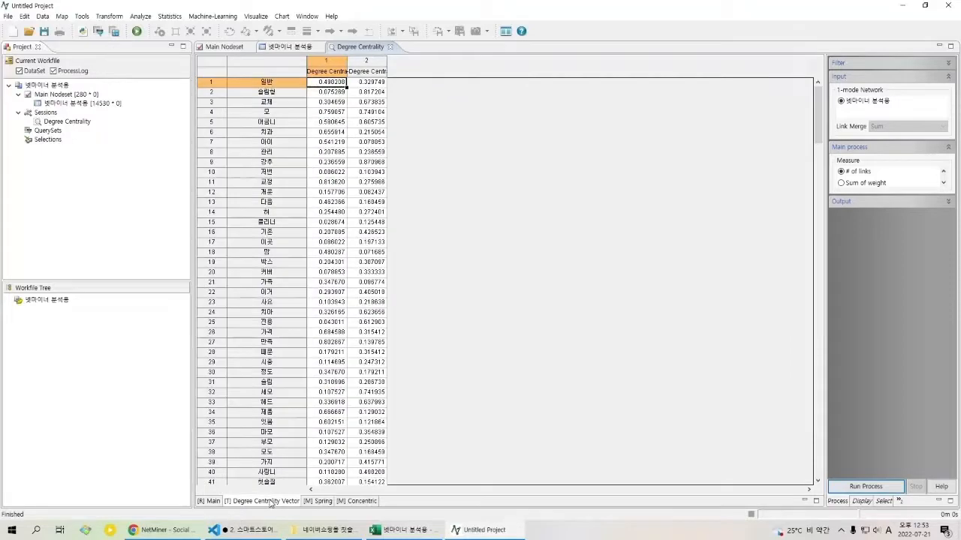
{"action": "left_click", "coordinate": [323, 501]}
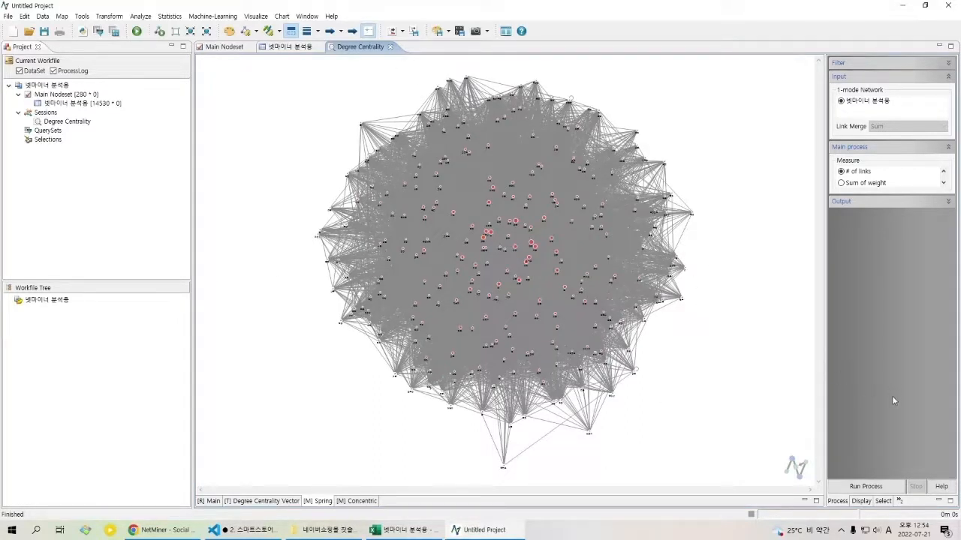
{"action": "left_click", "coordinate": [861, 502]}
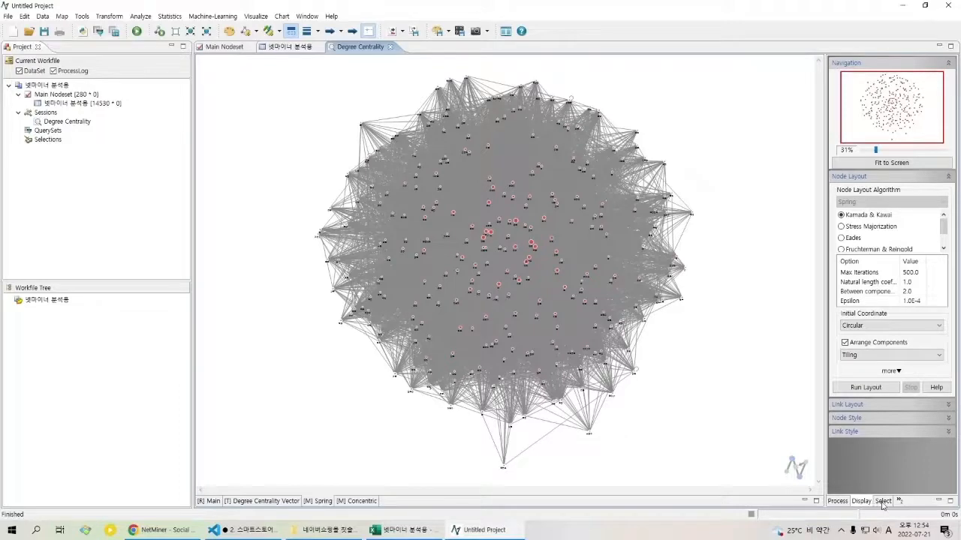
{"action": "left_click", "coordinate": [883, 501]}
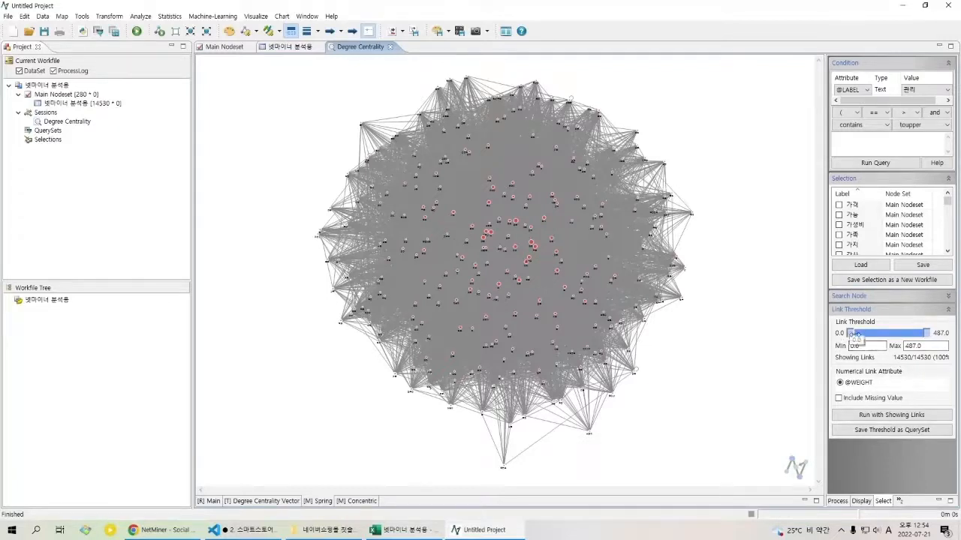
Step: Try minimum link thresholds of about 46, 50, 64 and 57 on the spring map
{"action": "left_click_drag", "start_coordinate": [853, 334], "coordinate": [862, 336]}
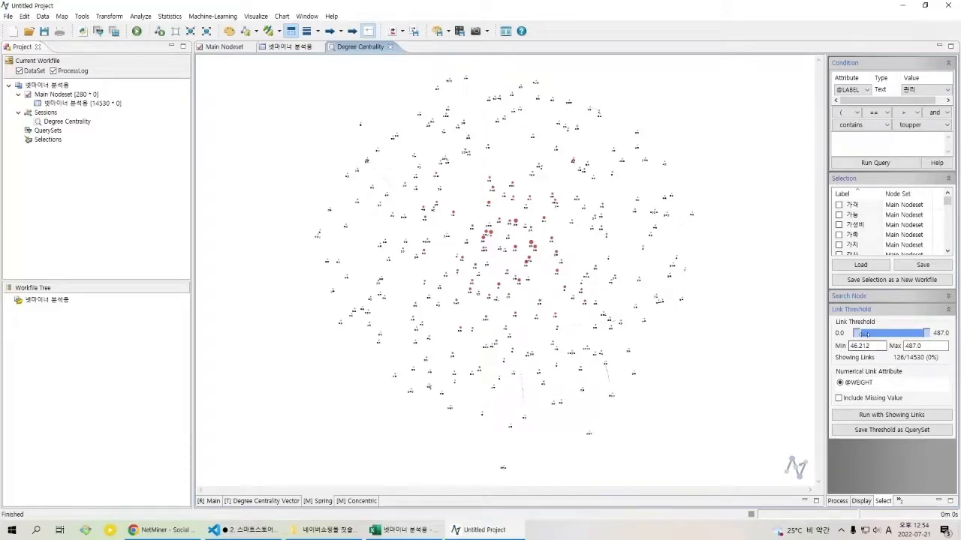
{"action": "left_click_drag", "start_coordinate": [856, 333], "coordinate": [859, 373]}
{"action": "type", "text": "50"}
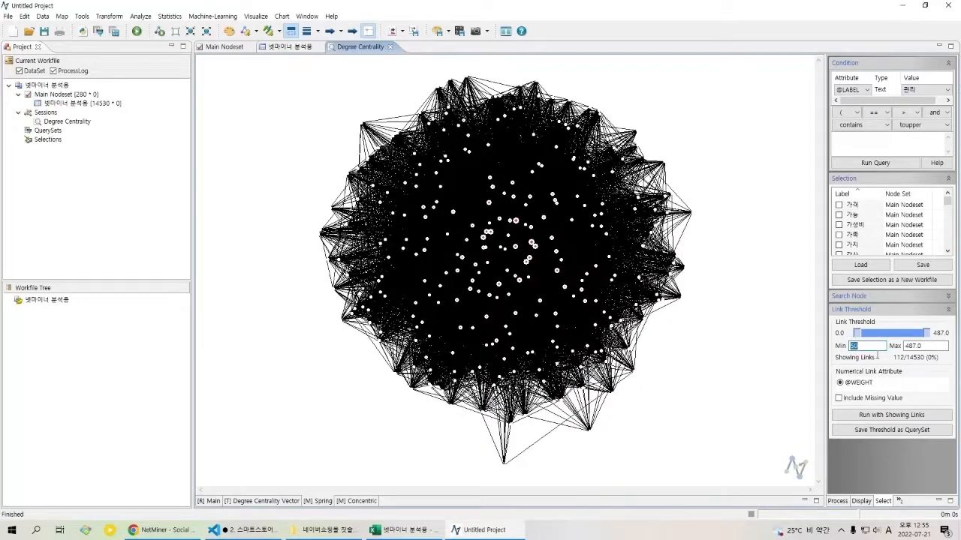
{"action": "left_click_drag", "start_coordinate": [862, 339], "coordinate": [869, 337]}
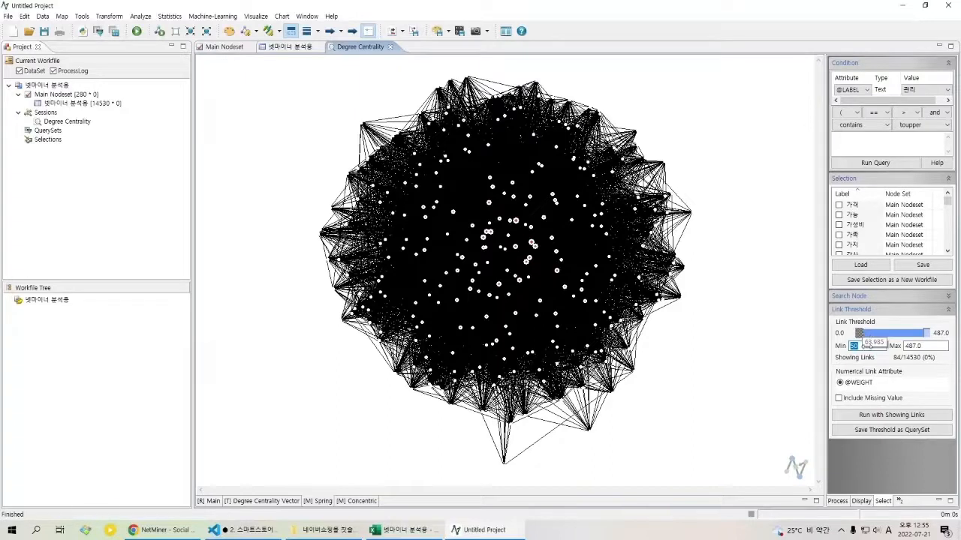
{"action": "left_click_drag", "start_coordinate": [865, 346], "coordinate": [862, 349]}
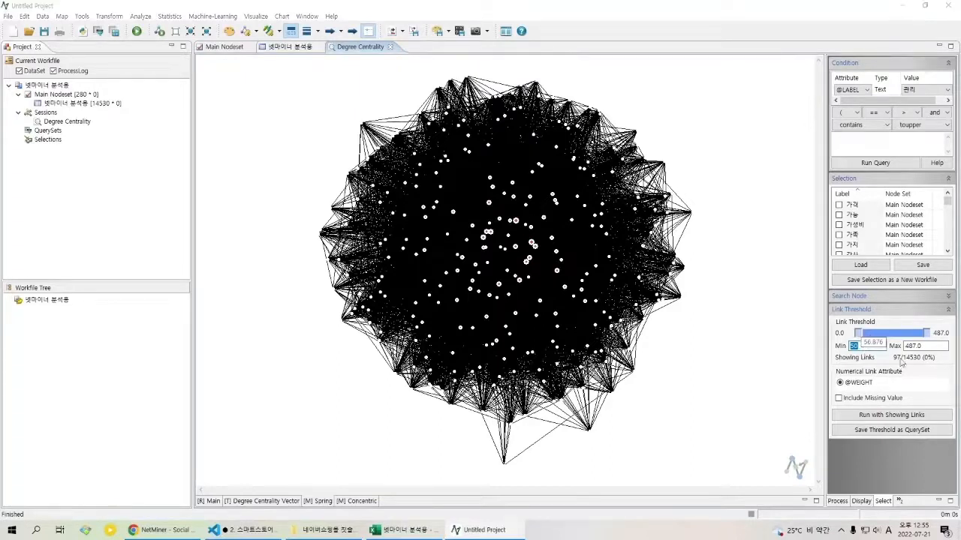
Step: Set the minimum link threshold to 54 and rerun the analysis with only the showing links
{"action": "left_click", "coordinate": [878, 349]}
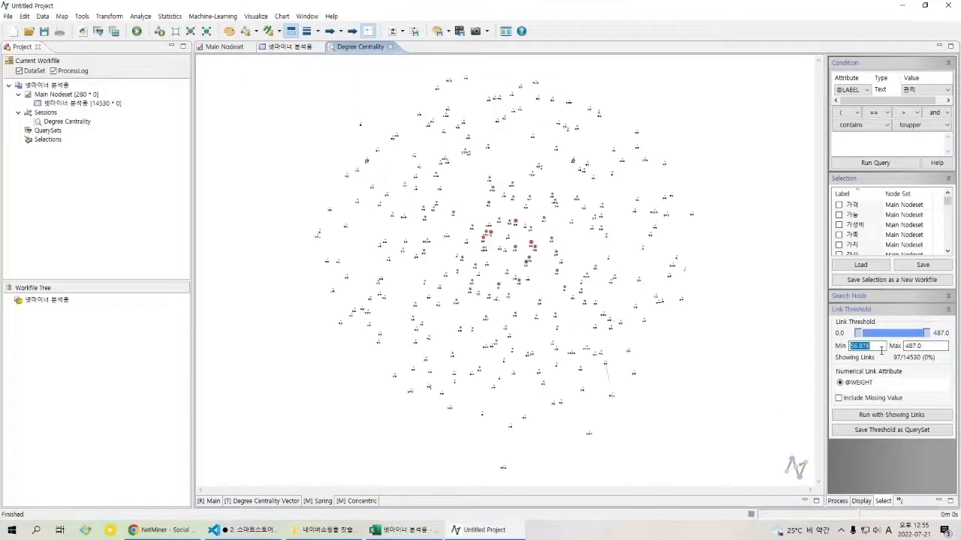
{"action": "type", "text": "54"}
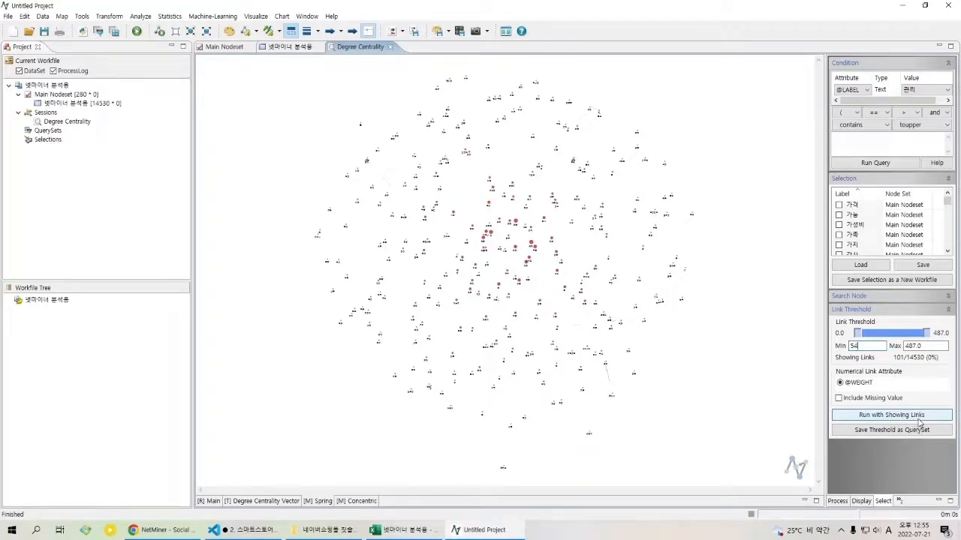
{"action": "left_click", "coordinate": [912, 422]}
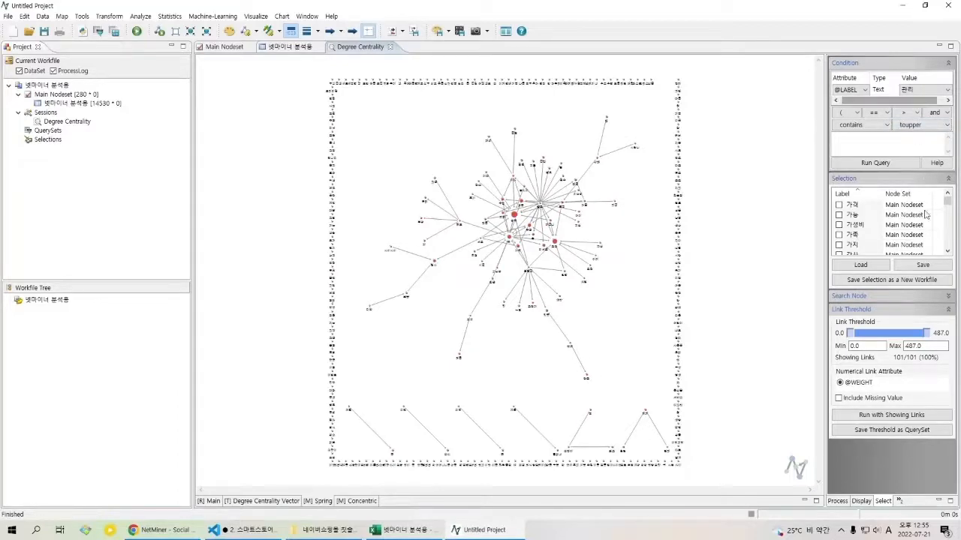
Step: Look through the spring node layout algorithms and lay out the map with Stress Majorization
{"action": "left_click", "coordinate": [867, 501]}
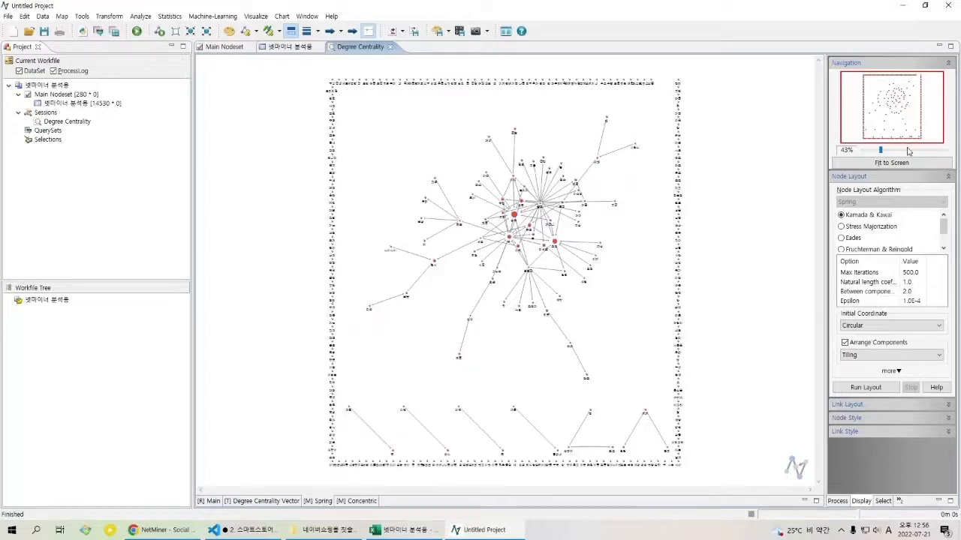
{"action": "left_click", "coordinate": [884, 228]}
{"action": "left_click", "coordinate": [876, 238]}
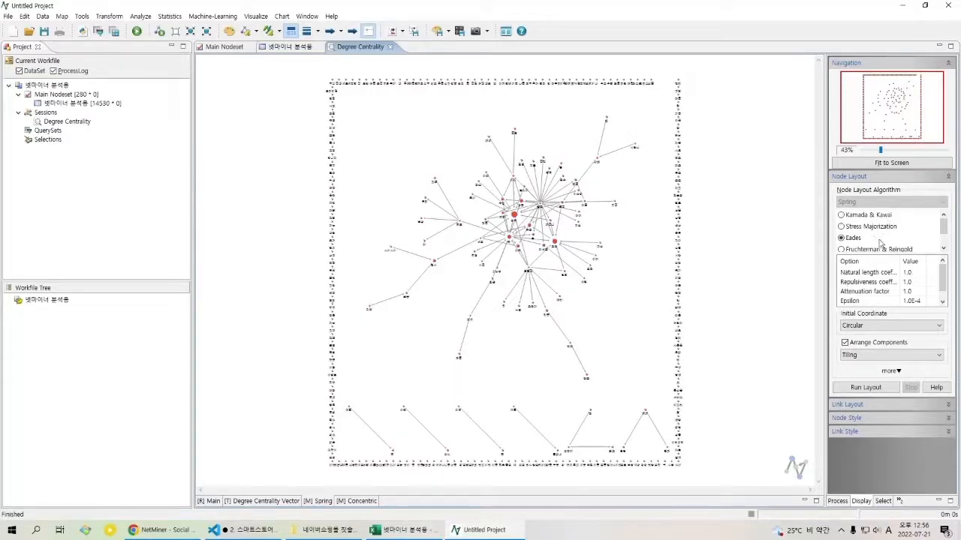
{"action": "scroll", "coordinate": [881, 240], "scroll_direction": "down", "scroll_amount": 1}
{"action": "left_click", "coordinate": [877, 227]}
{"action": "left_click", "coordinate": [875, 239]}
{"action": "left_click", "coordinate": [871, 248]}
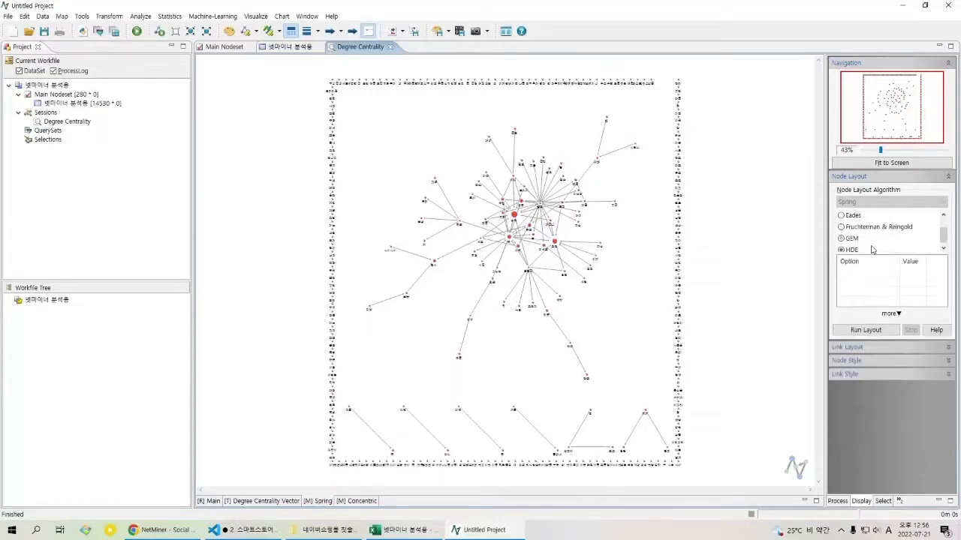
{"action": "scroll", "coordinate": [873, 245], "scroll_direction": "up", "scroll_amount": 1}
{"action": "left_click", "coordinate": [870, 227]}
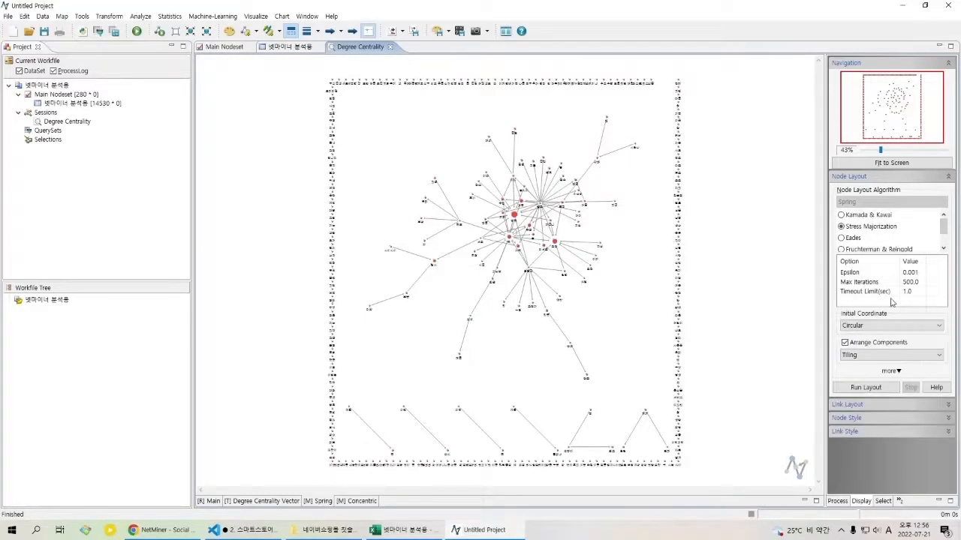
{"action": "left_click", "coordinate": [877, 388]}
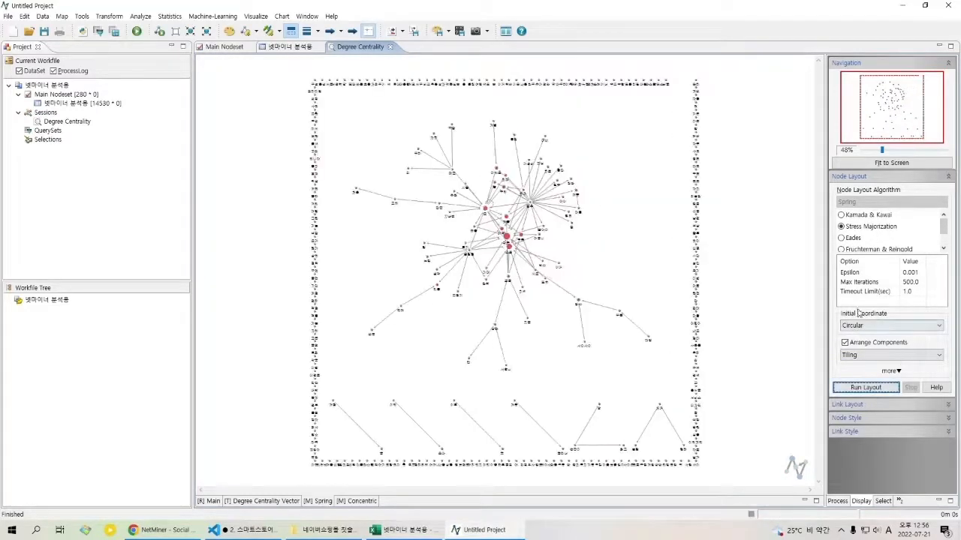
Step: Lay out the spring map with the Eades algorithm, followed by Fruchterman & Reingold
{"action": "left_click", "coordinate": [853, 238]}
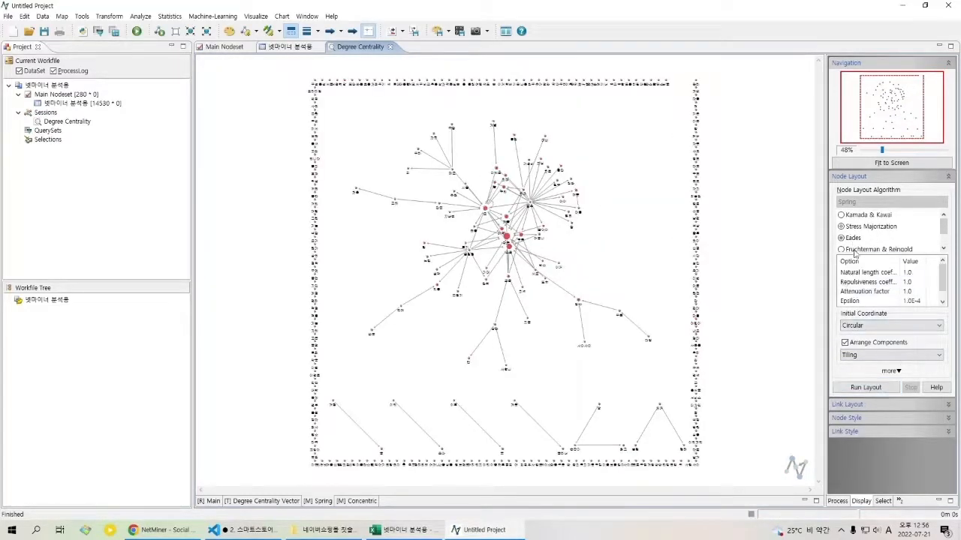
{"action": "left_click", "coordinate": [861, 388]}
{"action": "scroll", "coordinate": [860, 259], "scroll_direction": "down", "scroll_amount": 1}
{"action": "left_click", "coordinate": [871, 227]}
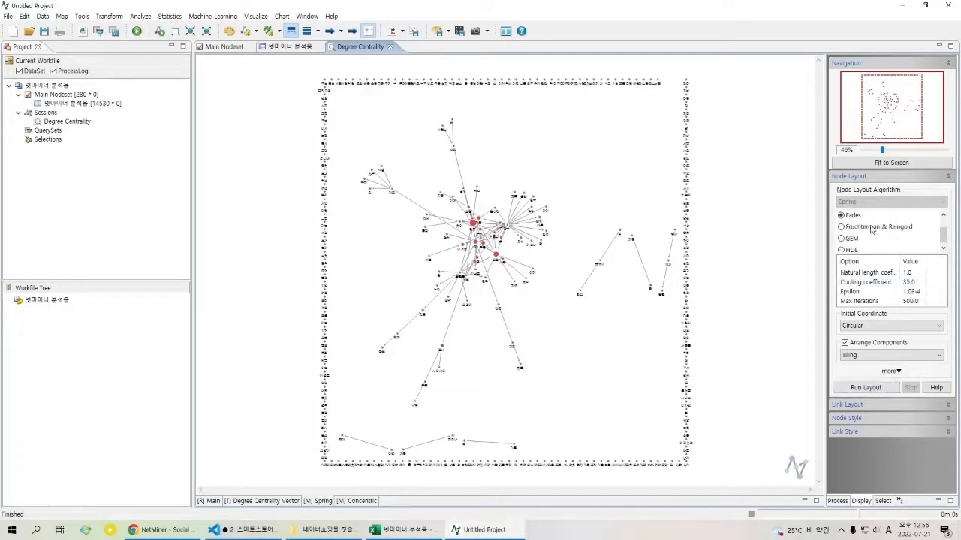
{"action": "left_click", "coordinate": [863, 388]}
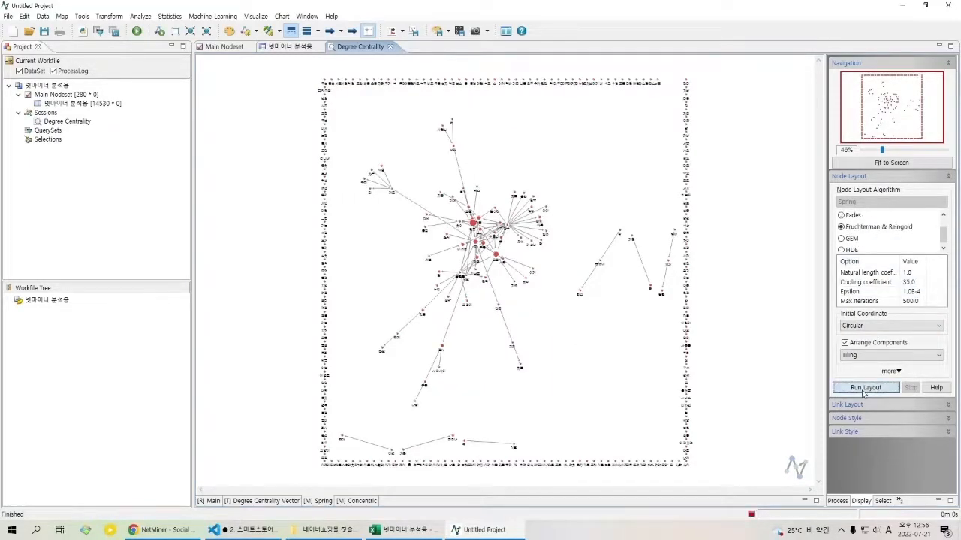
Step: Try the GEM and HDE layout algorithms on the spring map
{"action": "left_click", "coordinate": [851, 236]}
{"action": "left_click", "coordinate": [866, 387]}
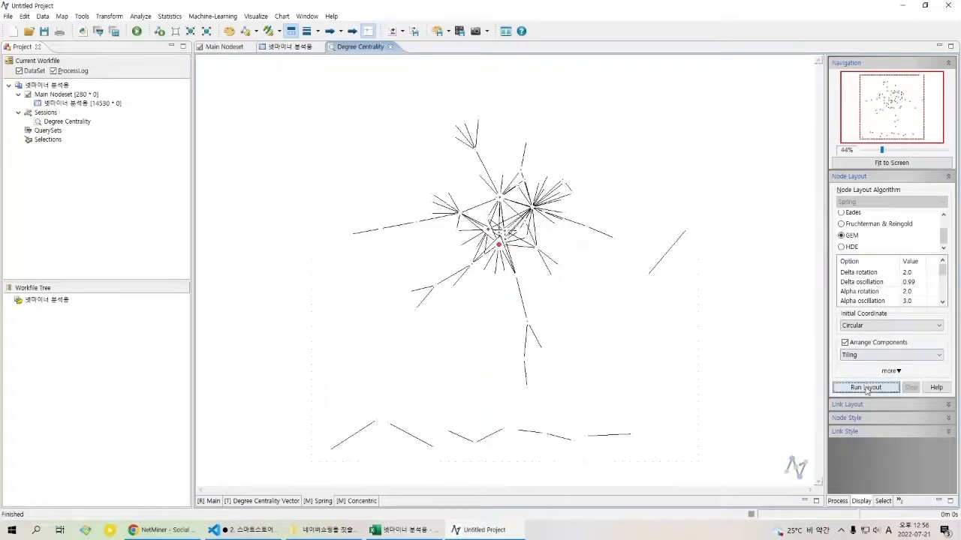
{"action": "left_click", "coordinate": [855, 247]}
{"action": "left_click", "coordinate": [867, 331]}
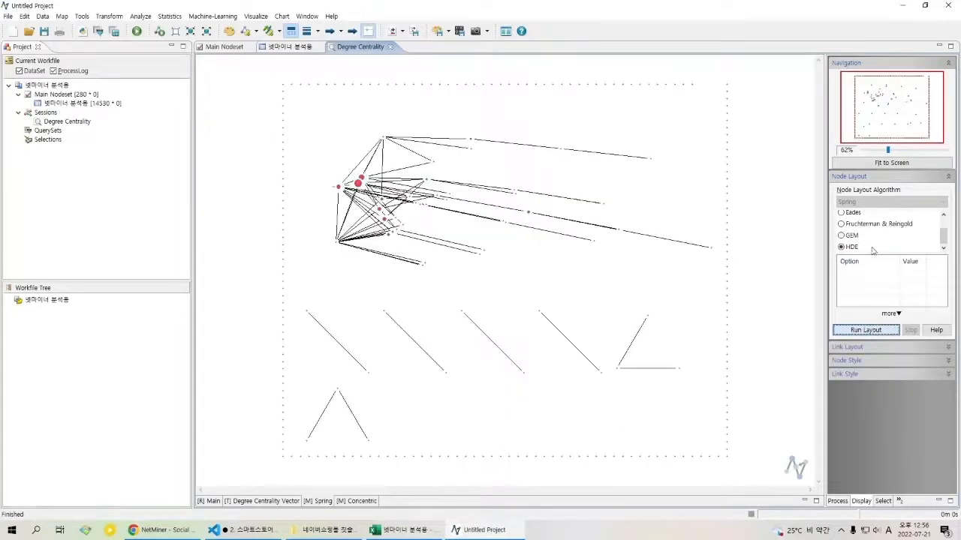
Step: Lay out the spring map with the Kamada & Kawai algorithm
{"action": "scroll", "coordinate": [876, 246], "scroll_direction": "up", "scroll_amount": 2}
{"action": "left_click", "coordinate": [874, 217]}
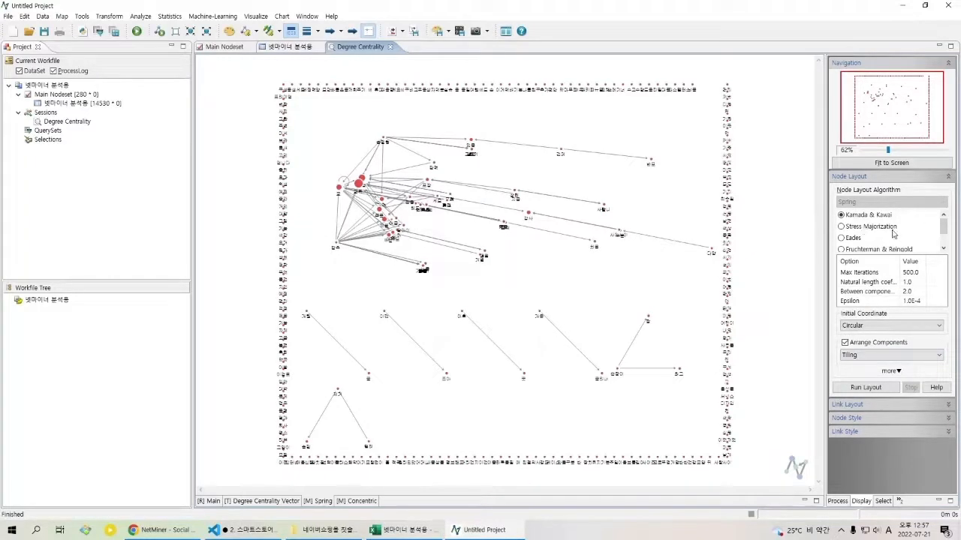
{"action": "left_click", "coordinate": [867, 389]}
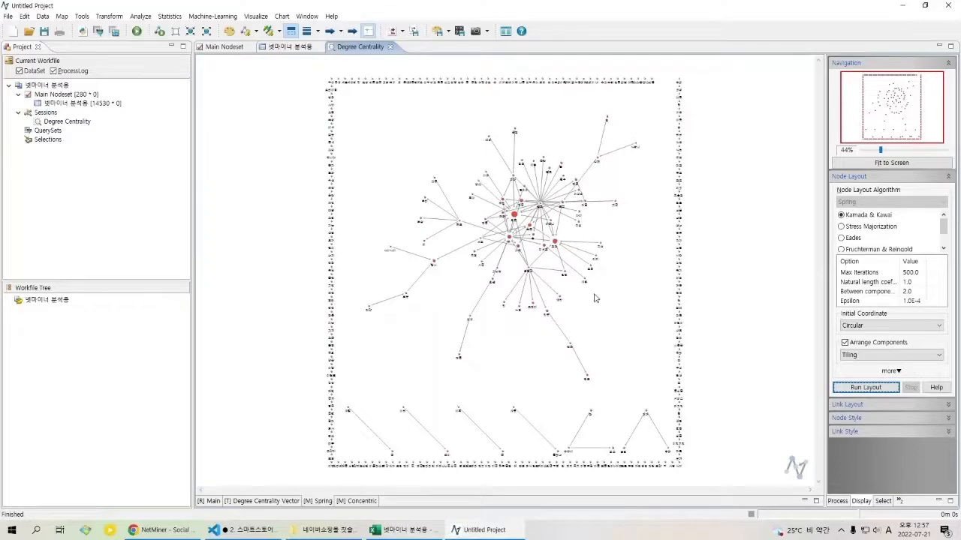
Step: Examine the main word cluster of the spring map and the links of the detached word pairs below it
{"action": "scroll", "coordinate": [616, 309], "scroll_direction": "up", "scroll_amount": 3}
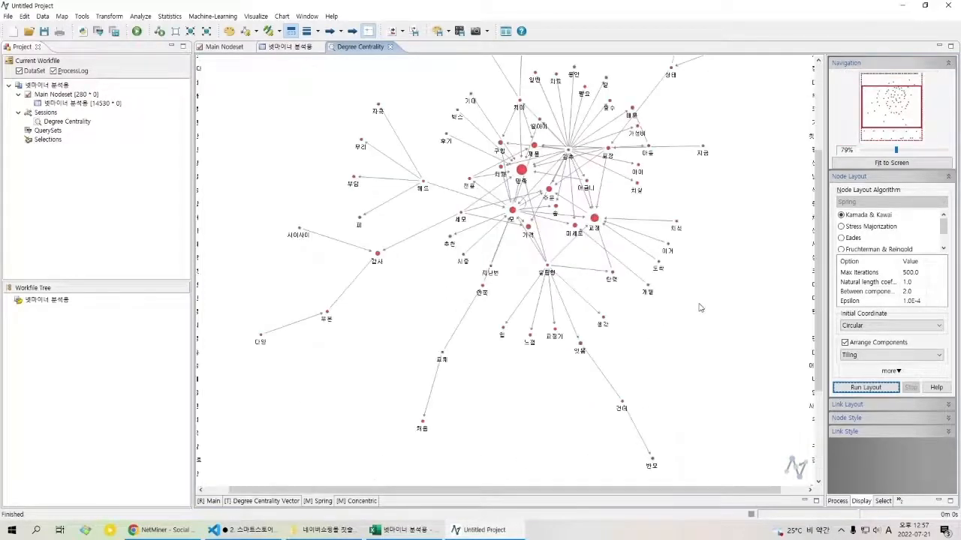
{"action": "scroll", "coordinate": [700, 307], "scroll_direction": "up", "scroll_amount": 3}
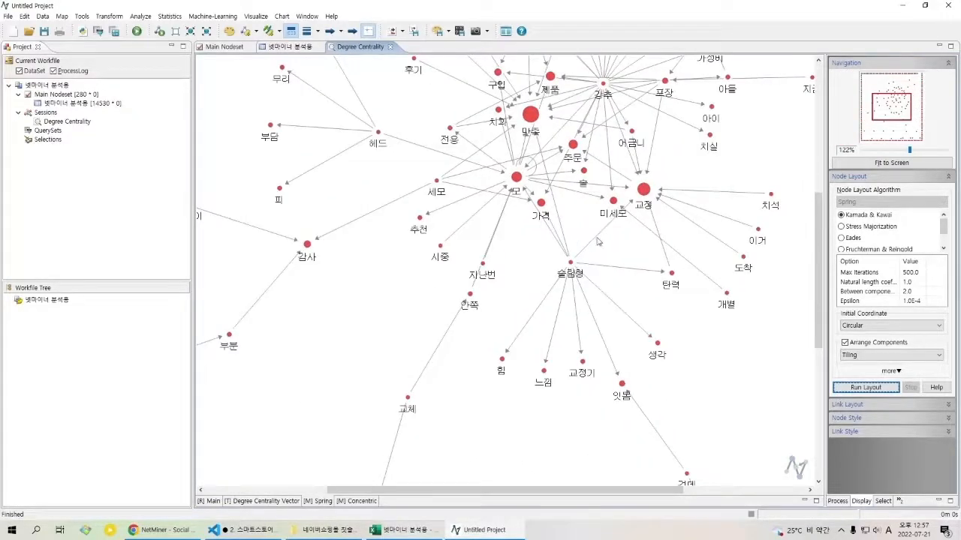
{"action": "scroll", "coordinate": [690, 314], "scroll_direction": "down", "scroll_amount": 3}
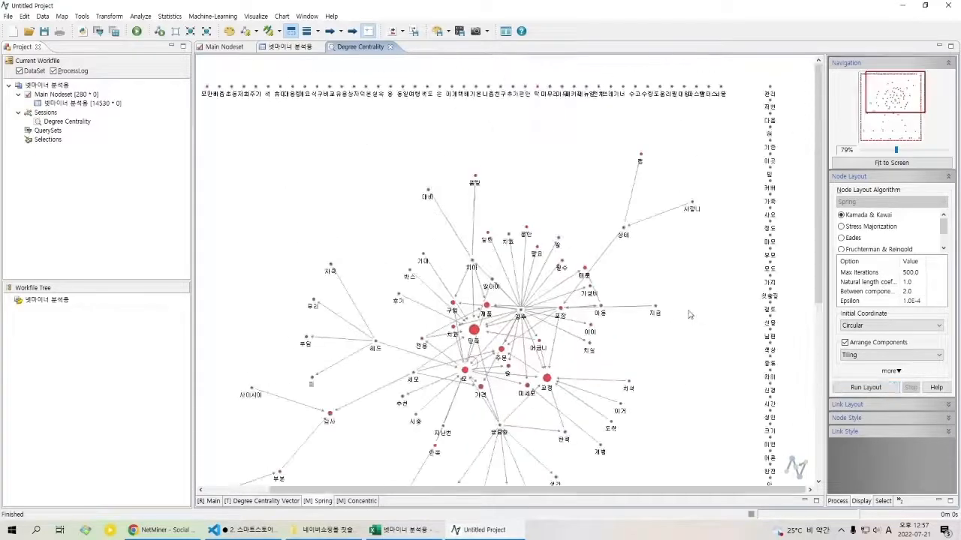
{"action": "left_click_drag", "start_coordinate": [678, 368], "coordinate": [697, 250]}
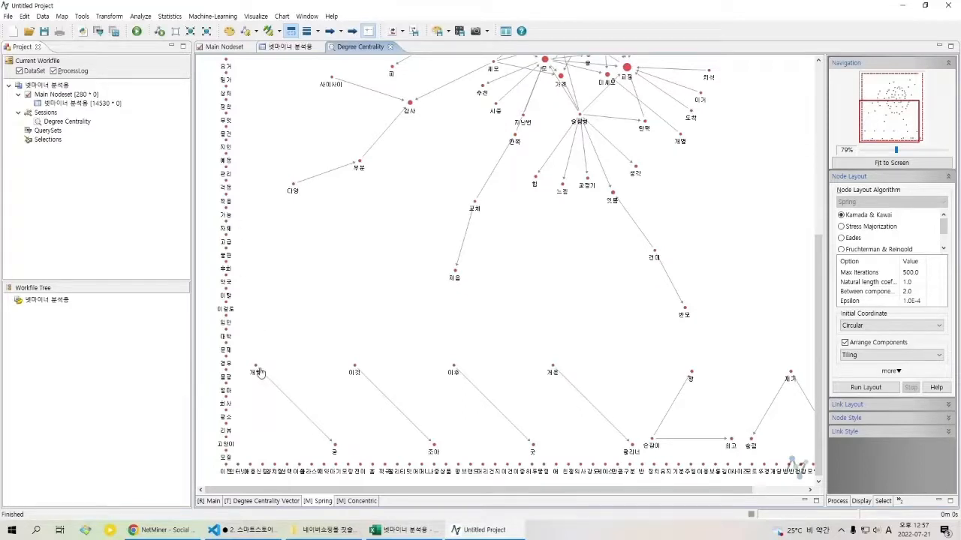
{"action": "left_click", "coordinate": [304, 415]}
{"action": "left_click", "coordinate": [409, 419]}
{"action": "left_click", "coordinate": [498, 410]}
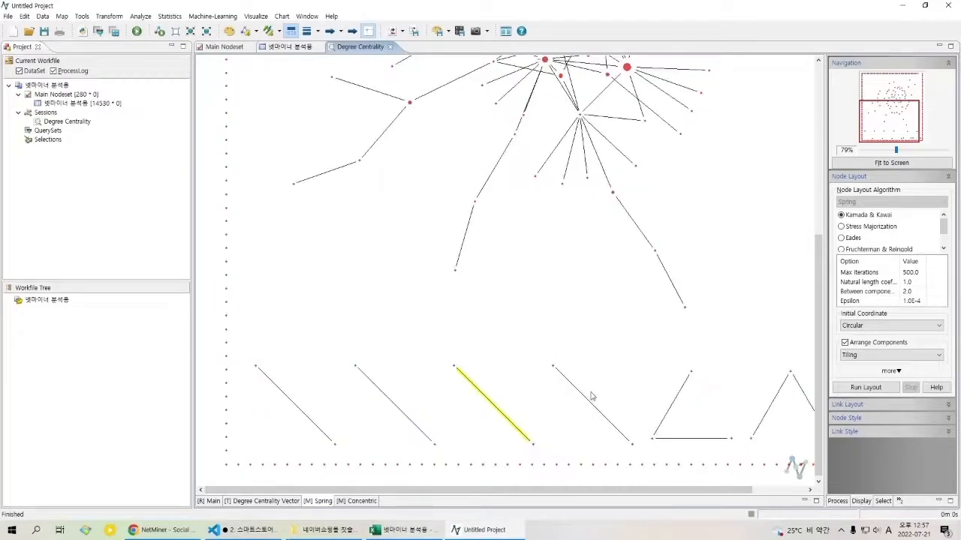
{"action": "left_click", "coordinate": [587, 403]}
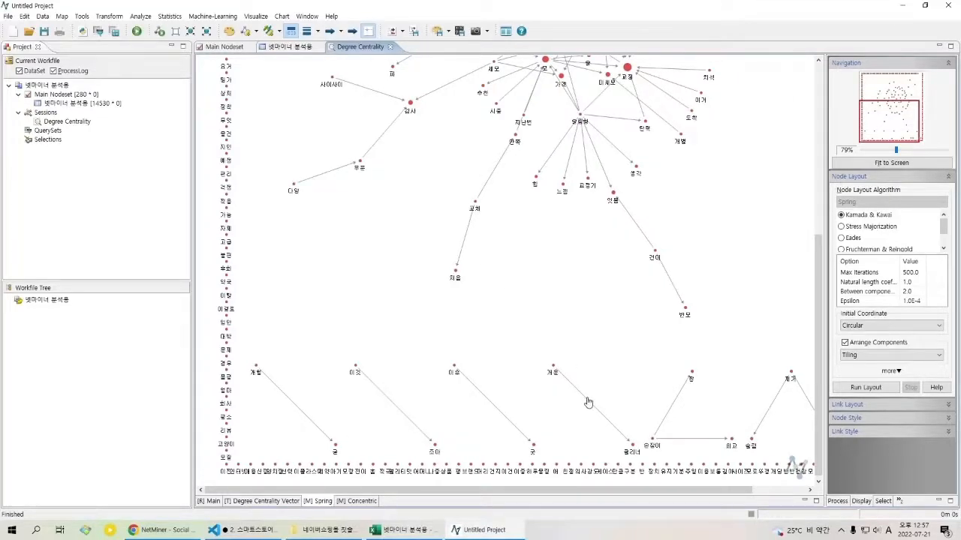
Step: Move the detached 개운–클리너 and 이후 word pairs up beside the main cluster and shorten the 이후 pair's link
{"action": "left_click_drag", "start_coordinate": [593, 339], "coordinate": [505, 403]}
{"action": "left_click_drag", "start_coordinate": [496, 461], "coordinate": [616, 249]}
{"action": "left_click_drag", "start_coordinate": [403, 467], "coordinate": [314, 237]}
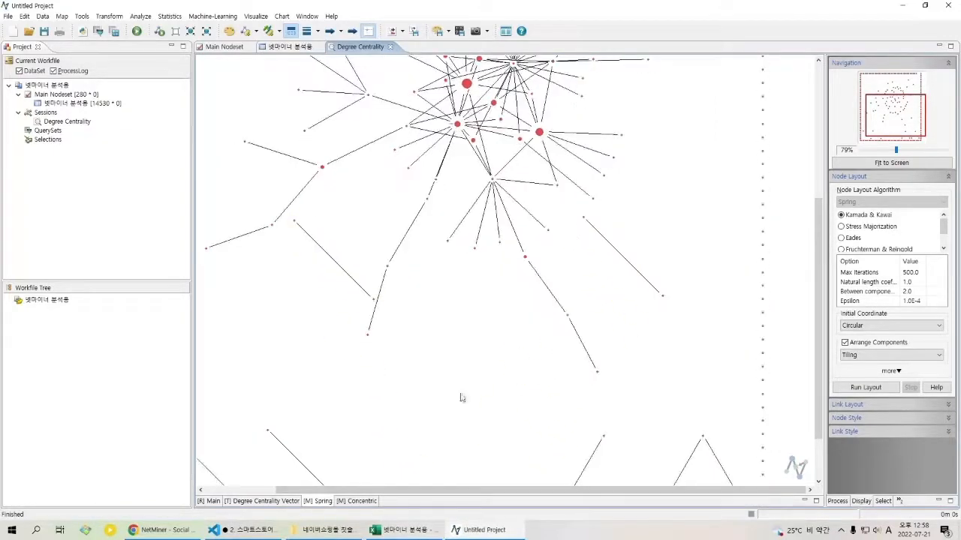
{"action": "left_click", "coordinate": [377, 306]}
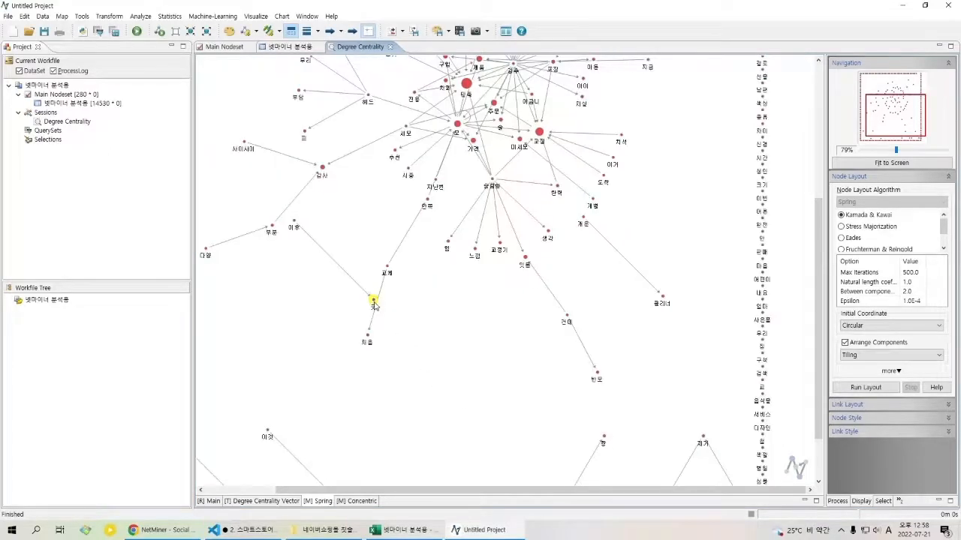
{"action": "left_click_drag", "start_coordinate": [377, 305], "coordinate": [310, 309]}
{"action": "left_click_drag", "start_coordinate": [297, 226], "coordinate": [300, 314]}
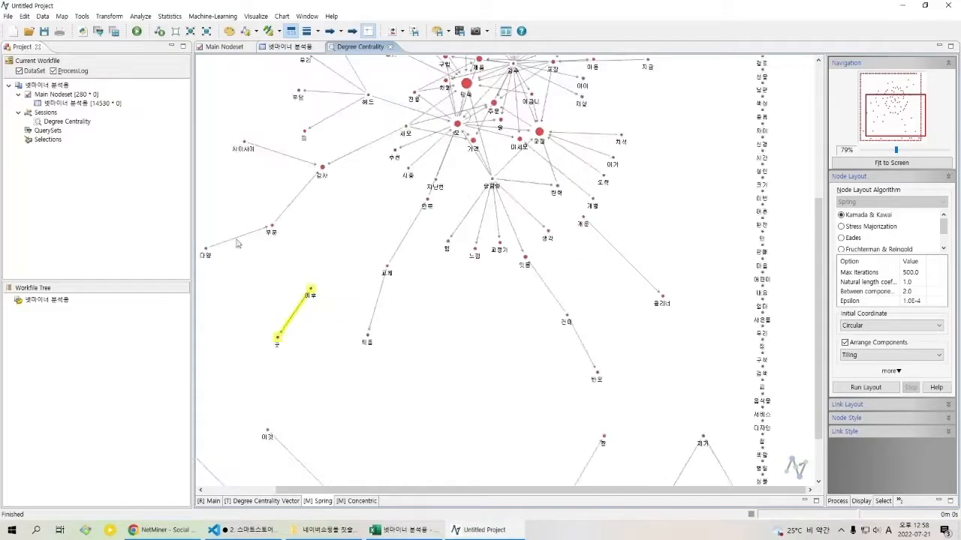
Step: Pull the outlying 부분, 다양, 교체 and 처음 nodes closer to the main cluster
{"action": "left_click_drag", "start_coordinate": [207, 253], "coordinate": [365, 204]}
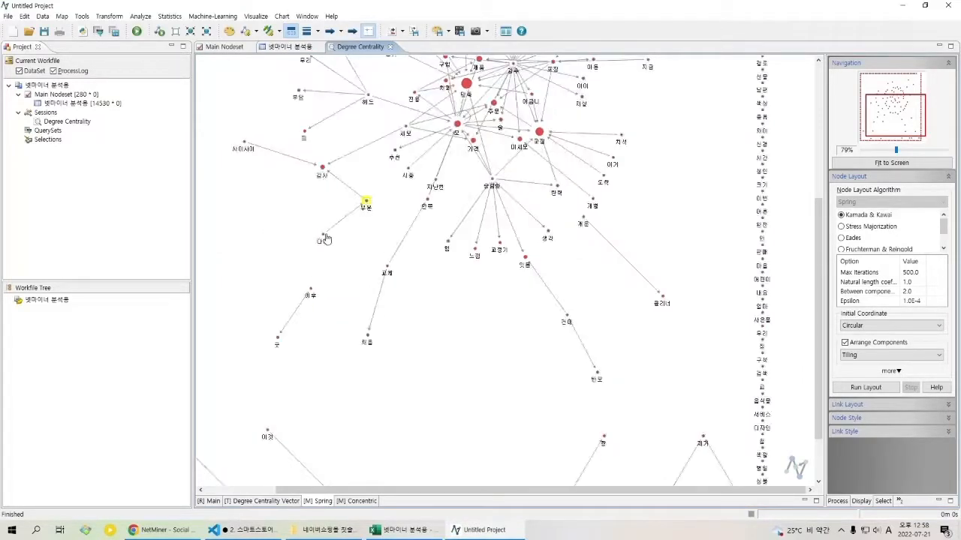
{"action": "left_click_drag", "start_coordinate": [324, 239], "coordinate": [315, 216]}
{"action": "left_click_drag", "start_coordinate": [387, 273], "coordinate": [417, 233]}
{"action": "left_click_drag", "start_coordinate": [371, 338], "coordinate": [382, 187]}
{"action": "left_click_drag", "start_coordinate": [422, 228], "coordinate": [445, 489]}
{"action": "scroll", "coordinate": [747, 279], "scroll_direction": "down", "scroll_amount": 1}
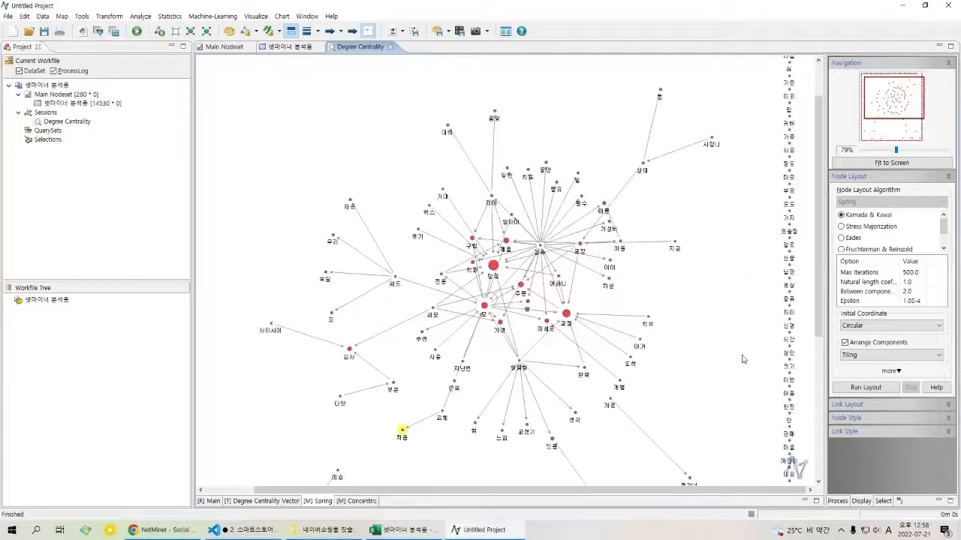
Step: Move the 상태 node and the two nodes linked to it, including 사랑니, closer to the main cluster
{"action": "scroll", "coordinate": [725, 392], "scroll_direction": "up", "scroll_amount": 1}
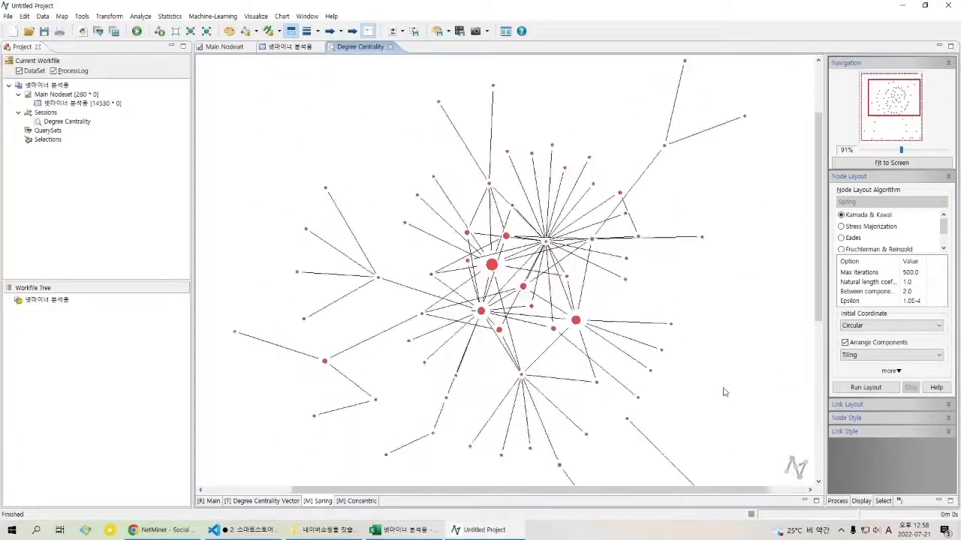
{"action": "left_click_drag", "start_coordinate": [665, 147], "coordinate": [675, 199]}
{"action": "left_click_drag", "start_coordinate": [748, 121], "coordinate": [729, 192]}
{"action": "left_click_drag", "start_coordinate": [686, 64], "coordinate": [672, 132]}
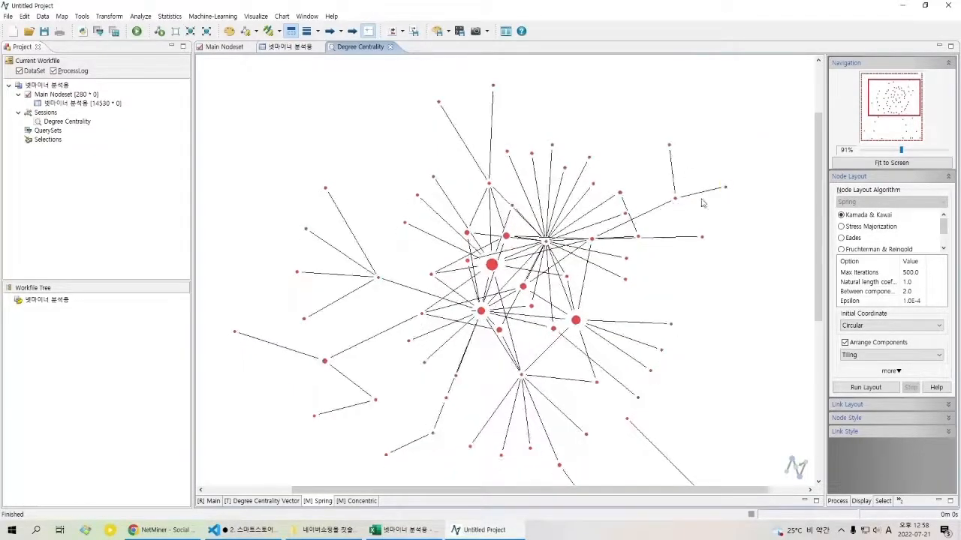
Step: Move the 개운–클리너 and 이후 word pairs away from the main cluster, back down near the other detached pairs
{"action": "left_click_drag", "start_coordinate": [695, 352], "coordinate": [739, 190]}
{"action": "left_click_drag", "start_coordinate": [725, 308], "coordinate": [524, 464]}
{"action": "left_click_drag", "start_coordinate": [577, 406], "coordinate": [611, 233]}
{"action": "left_click_drag", "start_coordinate": [572, 304], "coordinate": [534, 399]}
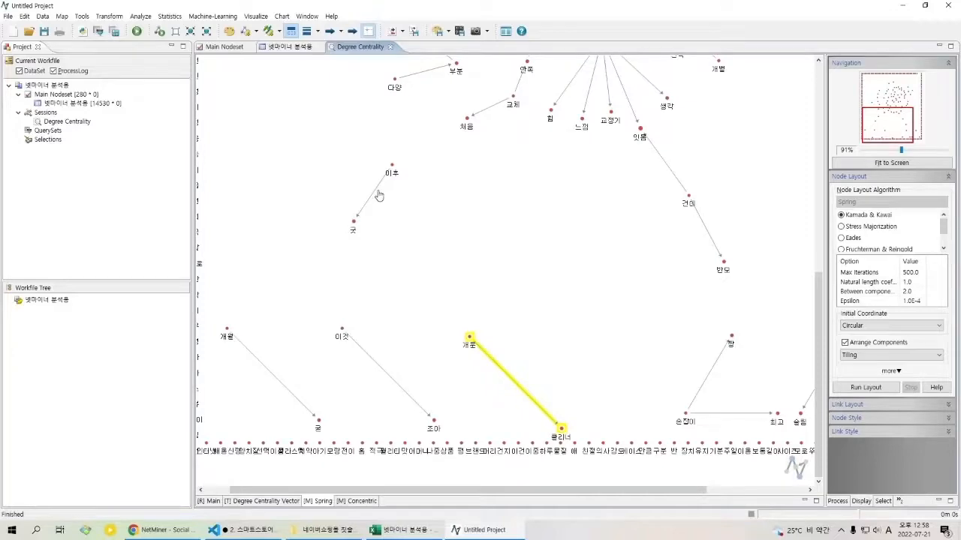
{"action": "left_click_drag", "start_coordinate": [376, 190], "coordinate": [633, 404]}
Step: Move the 건데 and 반모 nodes far below the main cluster, down to the map's lower edge
{"action": "left_click_drag", "start_coordinate": [653, 201], "coordinate": [627, 363]}
{"action": "left_click_drag", "start_coordinate": [682, 385], "coordinate": [698, 275]}
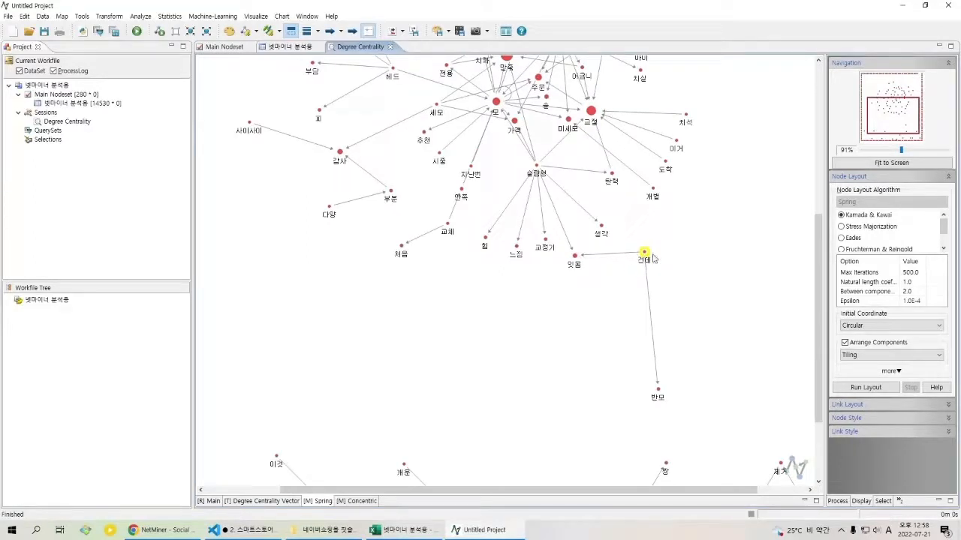
{"action": "left_click_drag", "start_coordinate": [644, 253], "coordinate": [596, 365]}
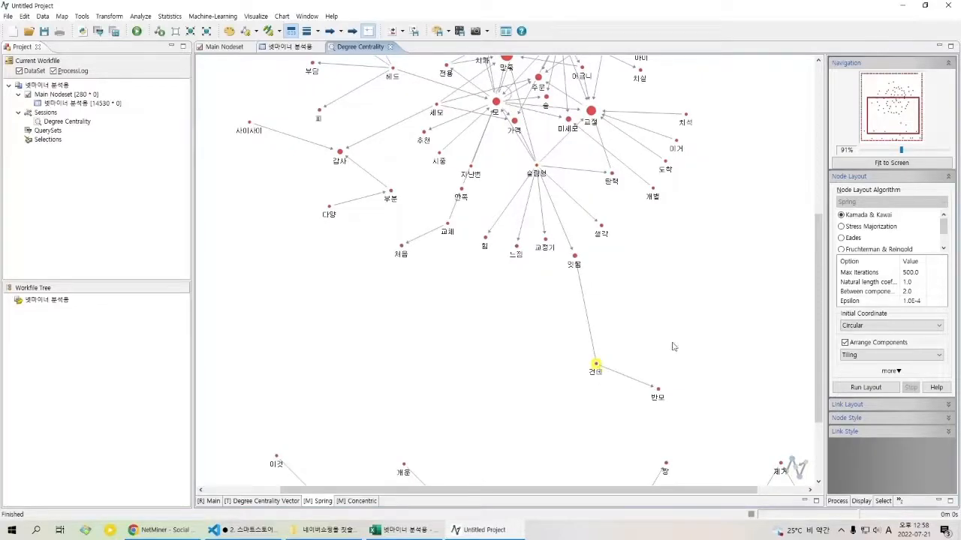
{"action": "left_click_drag", "start_coordinate": [653, 346], "coordinate": [656, 204]}
{"action": "left_click_drag", "start_coordinate": [600, 222], "coordinate": [590, 435]}
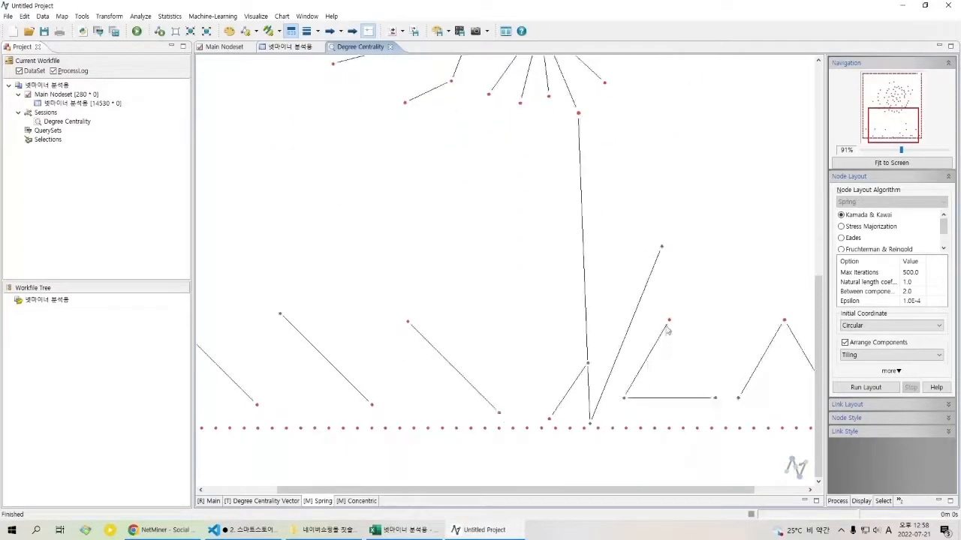
{"action": "left_click_drag", "start_coordinate": [664, 243], "coordinate": [621, 482]}
Step: Review the rearranged main word cluster of the spring map
{"action": "left_click_drag", "start_coordinate": [682, 201], "coordinate": [686, 438]}
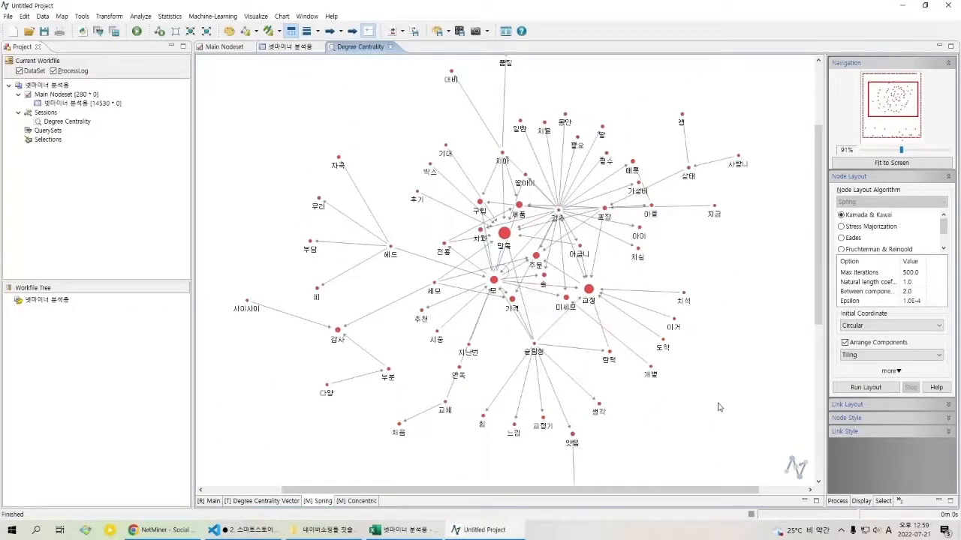
{"action": "left_click_drag", "start_coordinate": [739, 331], "coordinate": [756, 265]}
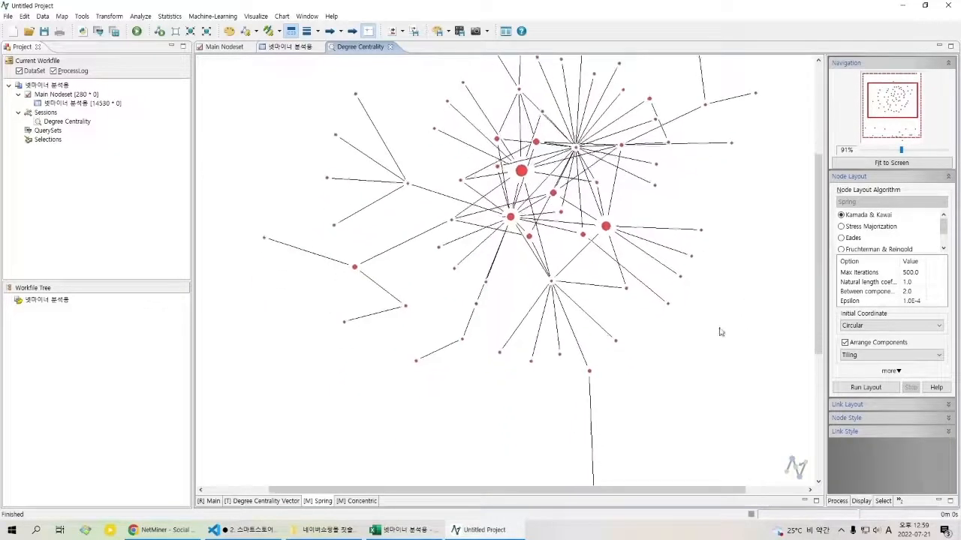
{"action": "left_click_drag", "start_coordinate": [633, 461], "coordinate": [601, 413]}
{"action": "left_click_drag", "start_coordinate": [663, 368], "coordinate": [664, 430]}
{"action": "left_click_drag", "start_coordinate": [746, 329], "coordinate": [749, 342]}
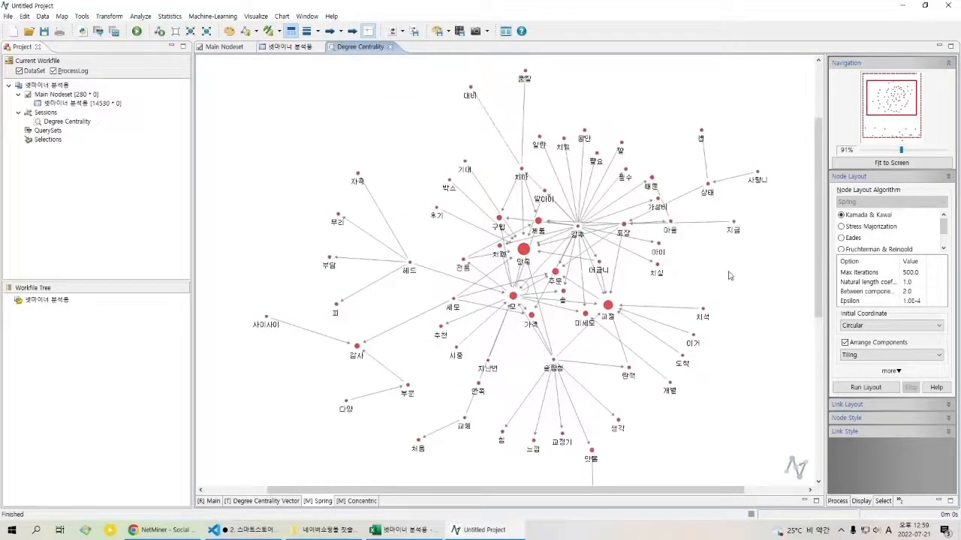
{"action": "left_click_drag", "start_coordinate": [760, 266], "coordinate": [753, 304]}
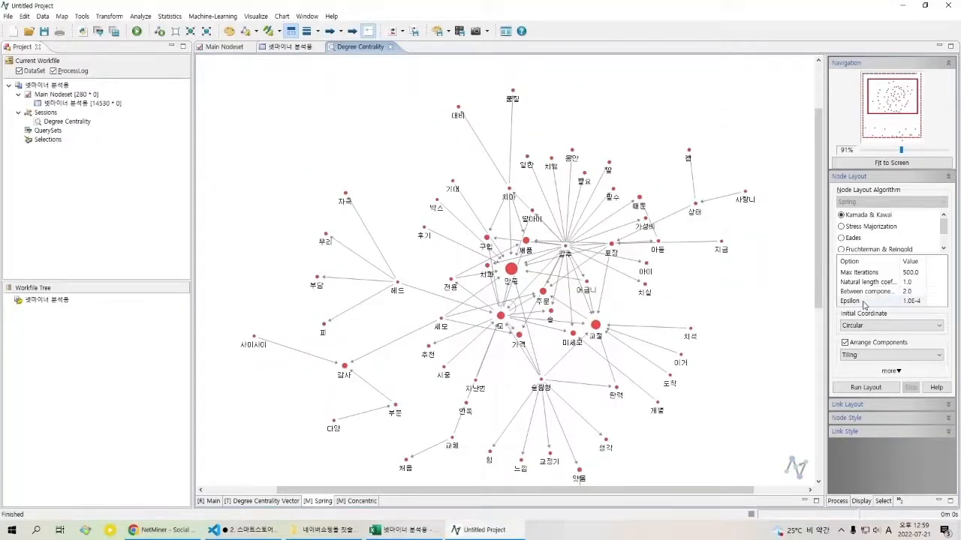
{"action": "left_click_drag", "start_coordinate": [743, 343], "coordinate": [739, 322]}
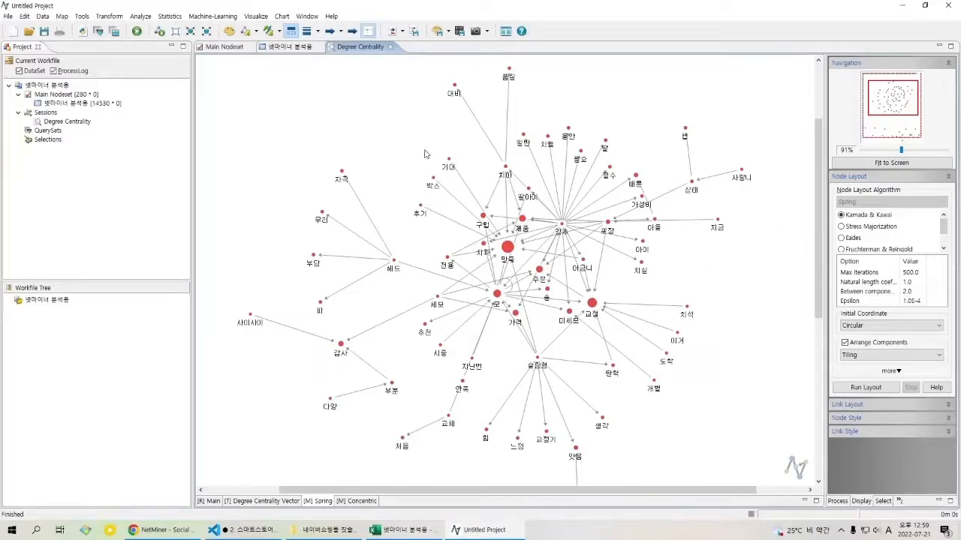
Step: View the individual style settings of the 기대 node without changing them
{"action": "left_click", "coordinate": [449, 160]}
{"action": "right_click", "coordinate": [450, 160]}
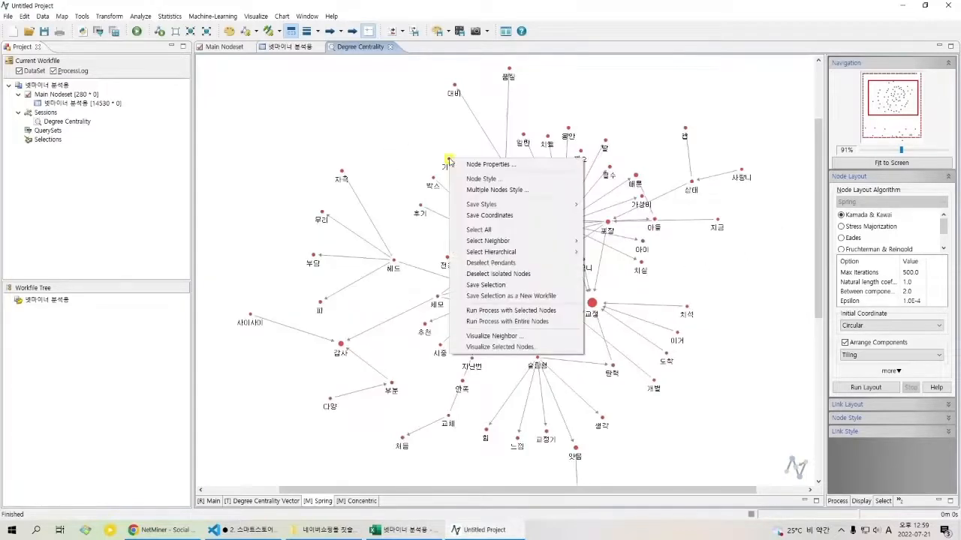
{"action": "left_click", "coordinate": [507, 184]}
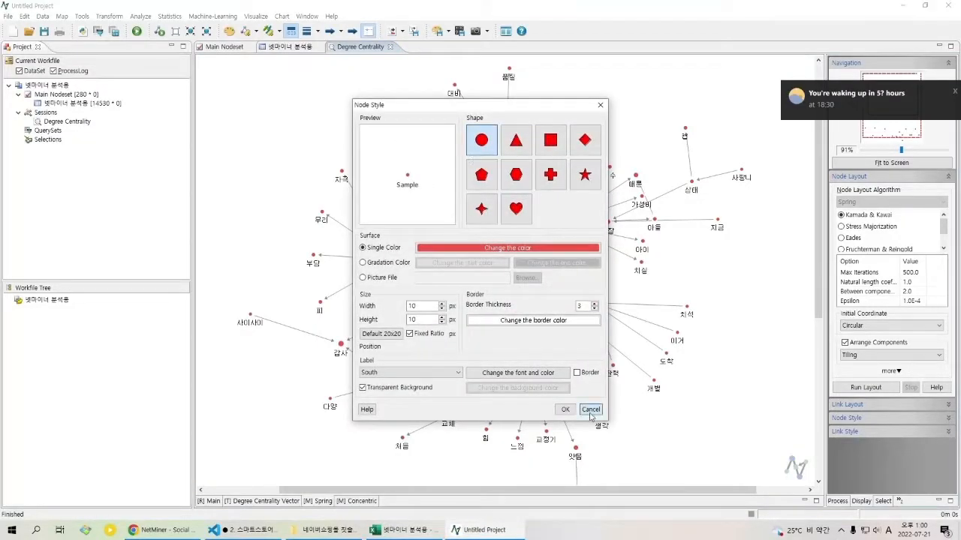
{"action": "left_click", "coordinate": [583, 410]}
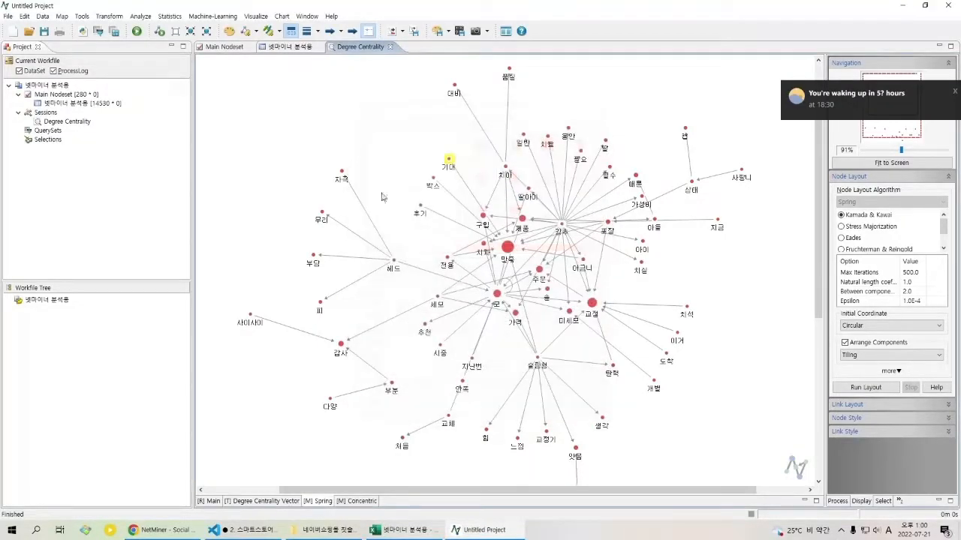
Step: View the shared style settings for the 기대, 박스 and 후기 nodes without changing them
{"action": "left_click", "coordinate": [421, 205], "text": "ctrl"}
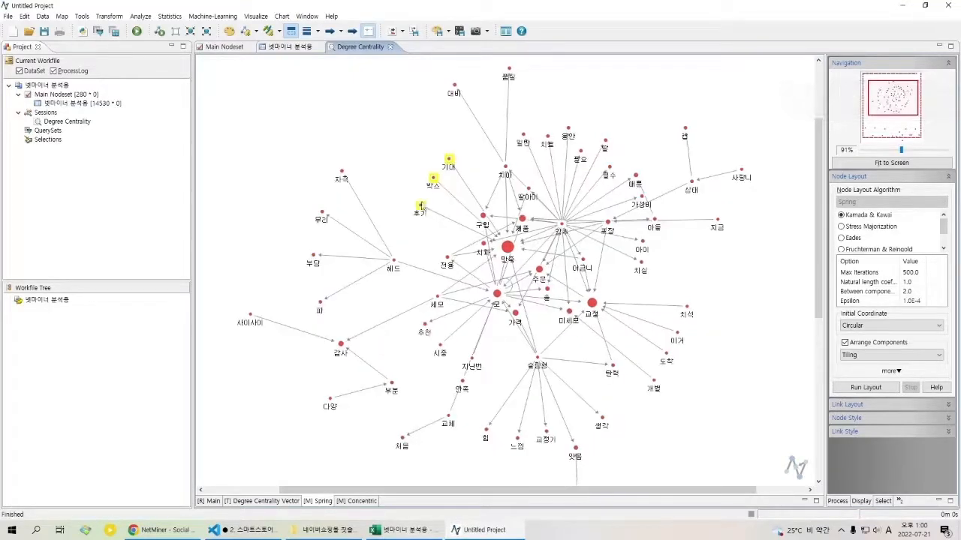
{"action": "right_click", "coordinate": [435, 179]}
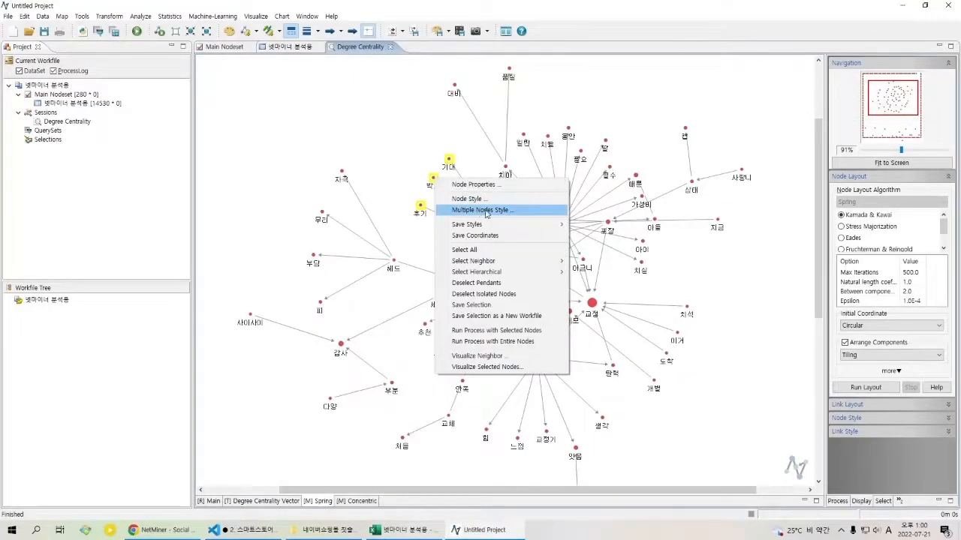
{"action": "left_click", "coordinate": [481, 210]}
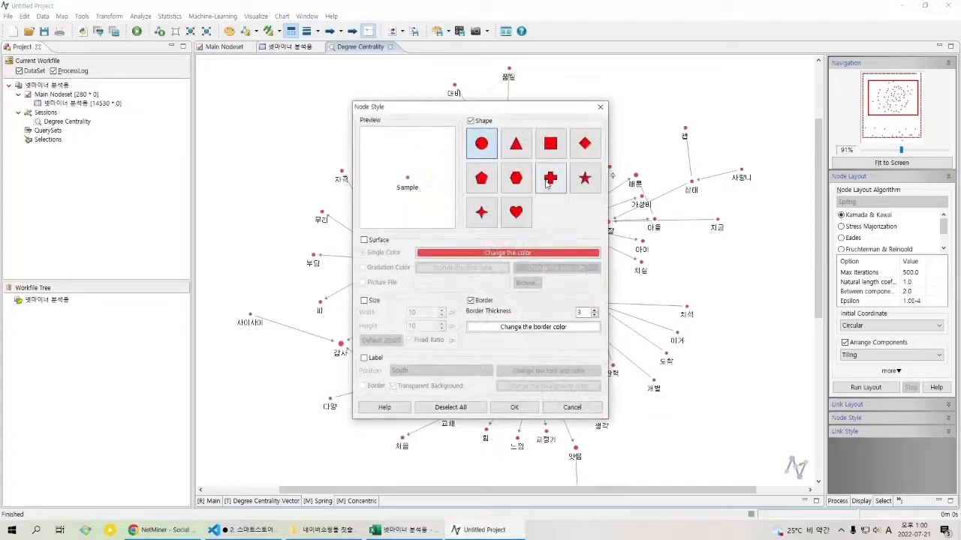
{"action": "left_click", "coordinate": [602, 109]}
{"action": "left_click", "coordinate": [608, 120]}
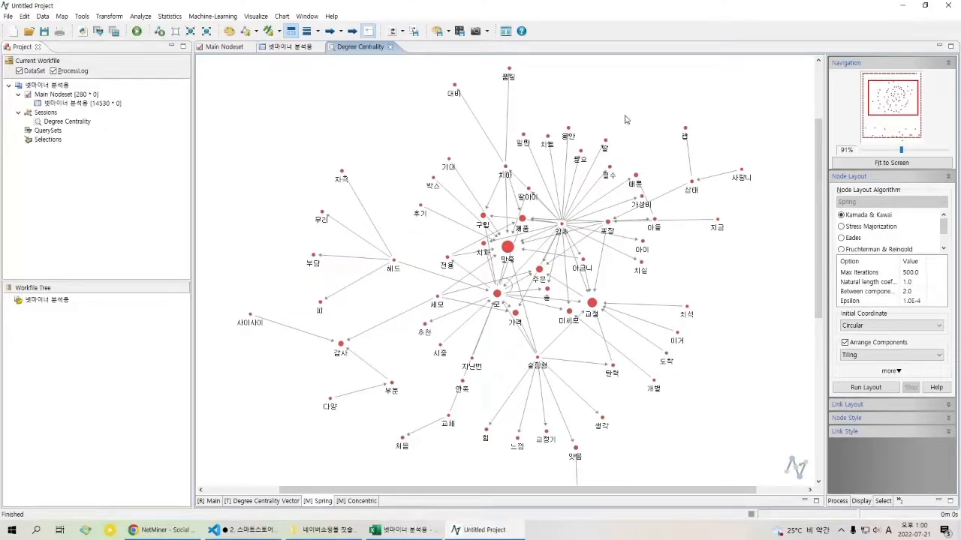
Step: Try the alternative shapes in the shared style settings for all nodes, ending on the circle
{"action": "key", "text": "ctrl+a"}
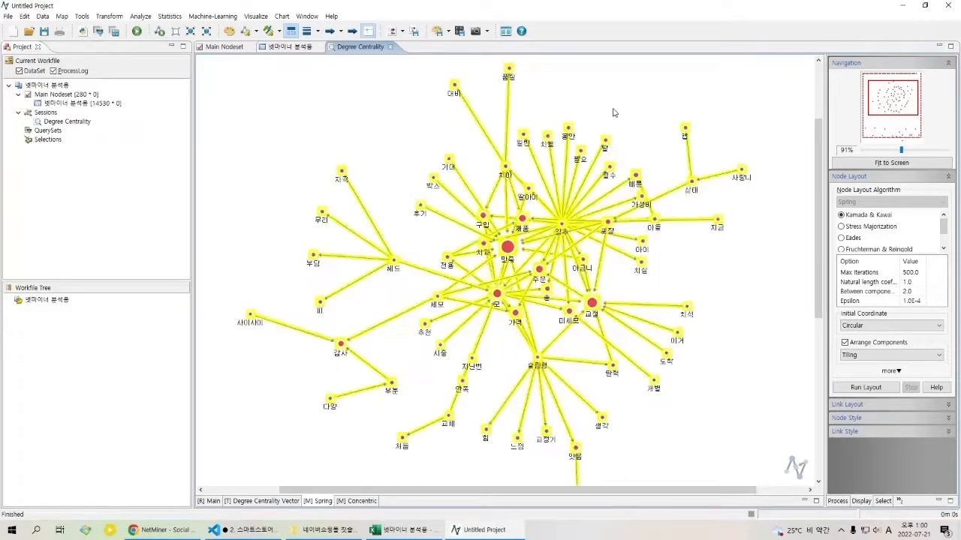
{"action": "right_click", "coordinate": [612, 112]}
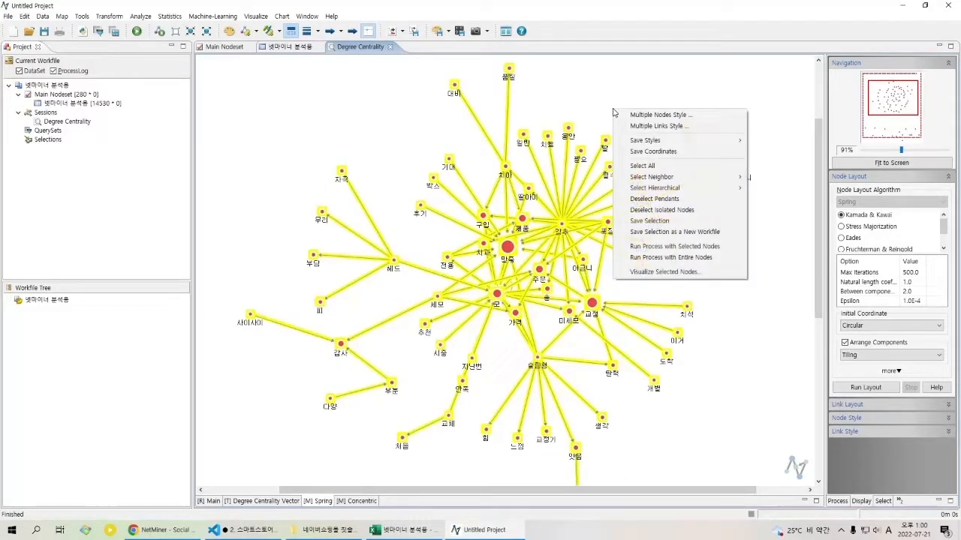
{"action": "left_click", "coordinate": [653, 116]}
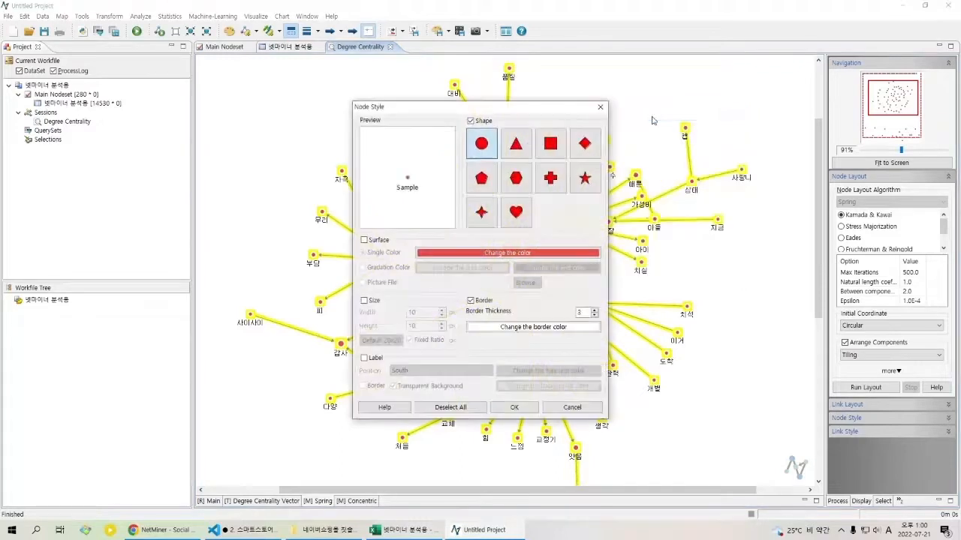
{"action": "left_click", "coordinate": [518, 150]}
{"action": "left_click", "coordinate": [553, 149]}
{"action": "left_click", "coordinate": [556, 178]}
{"action": "left_click", "coordinate": [585, 180]}
{"action": "left_click", "coordinate": [586, 150]}
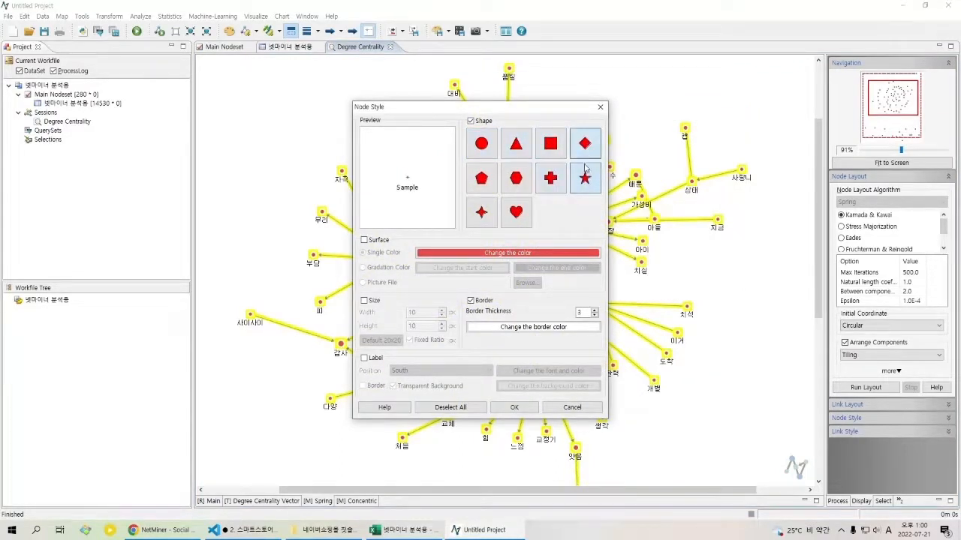
{"action": "left_click", "coordinate": [554, 188]}
{"action": "left_click", "coordinate": [488, 186]}
{"action": "left_click", "coordinate": [512, 209]}
{"action": "left_click", "coordinate": [483, 215]}
{"action": "left_click", "coordinate": [507, 182]}
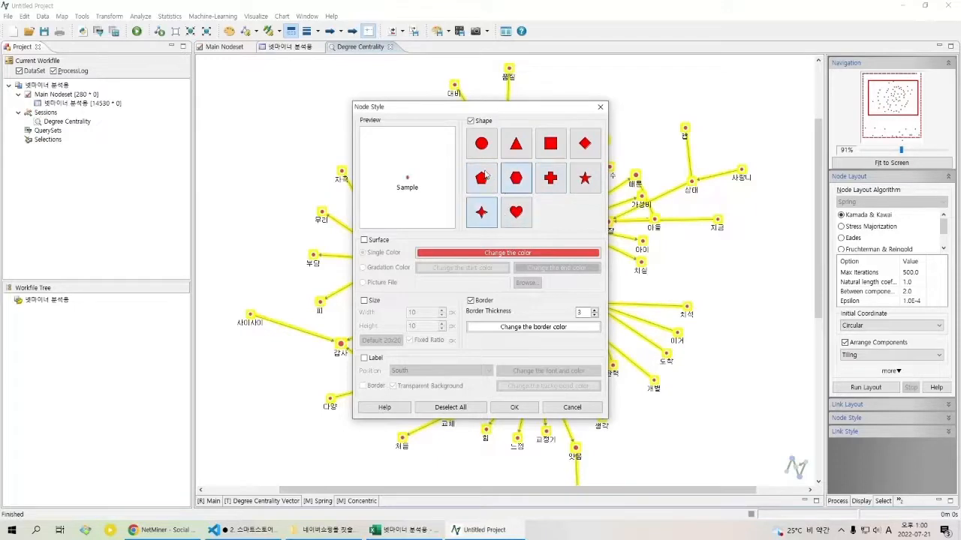
{"action": "left_click", "coordinate": [480, 139]}
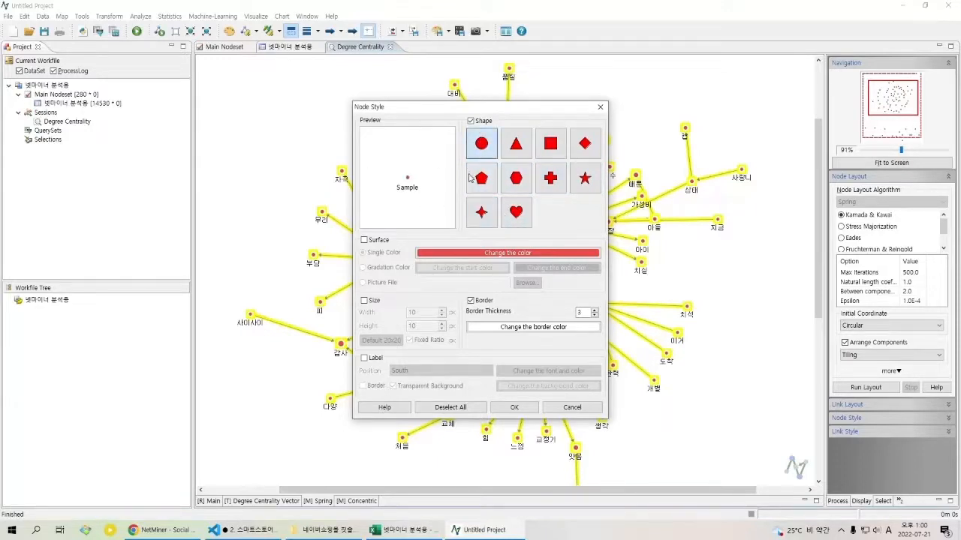
Step: Try a blue single-colour surface for all nodes, but exclude the surface setting before applying the style
{"action": "left_click", "coordinate": [385, 243]}
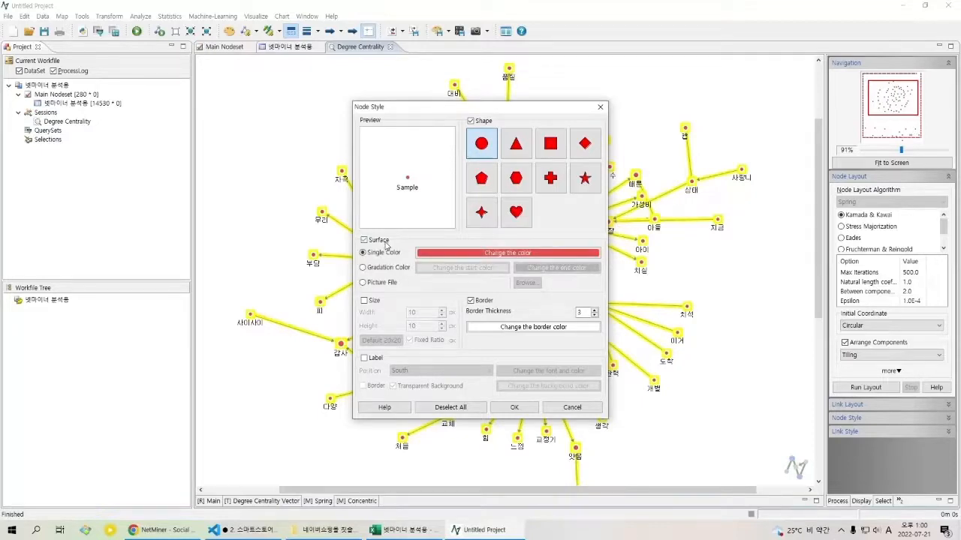
{"action": "left_click", "coordinate": [476, 253]}
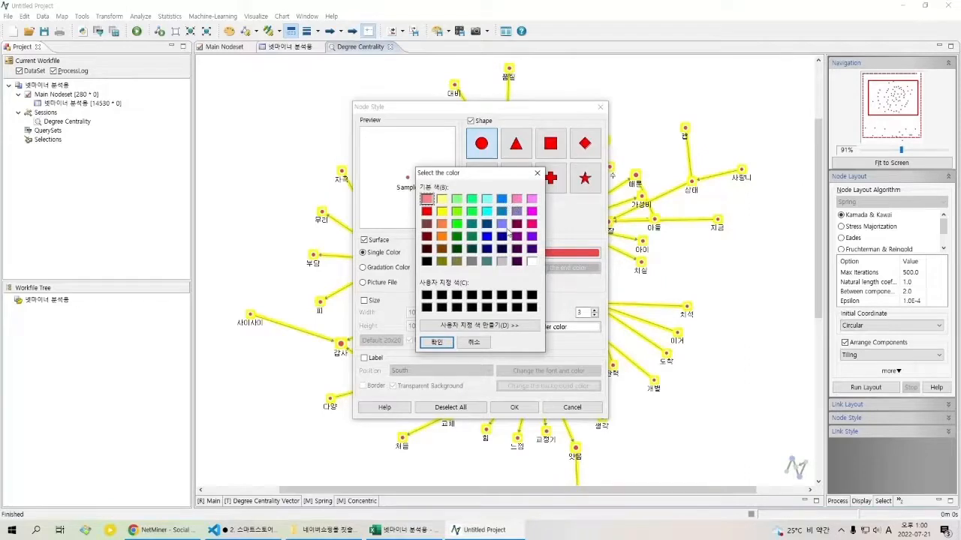
{"action": "left_click", "coordinate": [501, 198]}
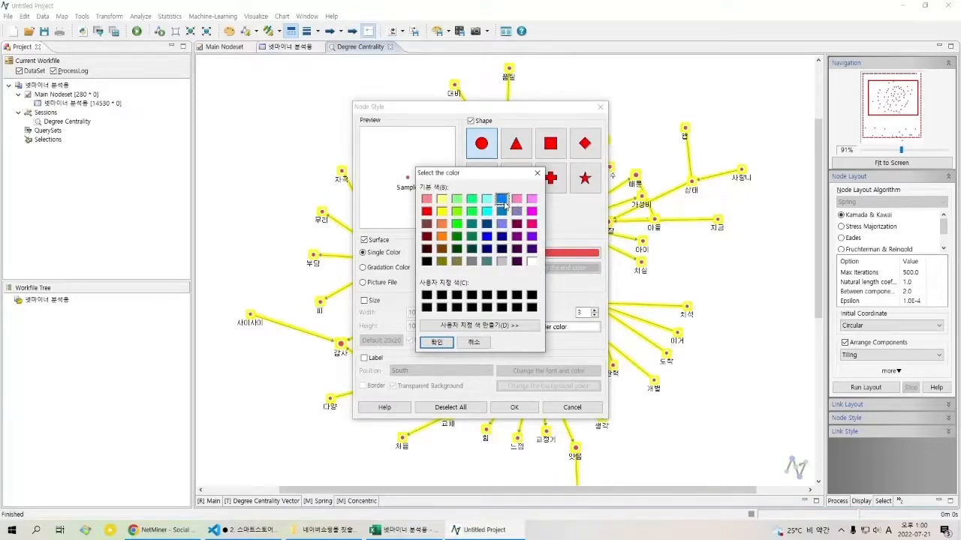
{"action": "left_click", "coordinate": [436, 343]}
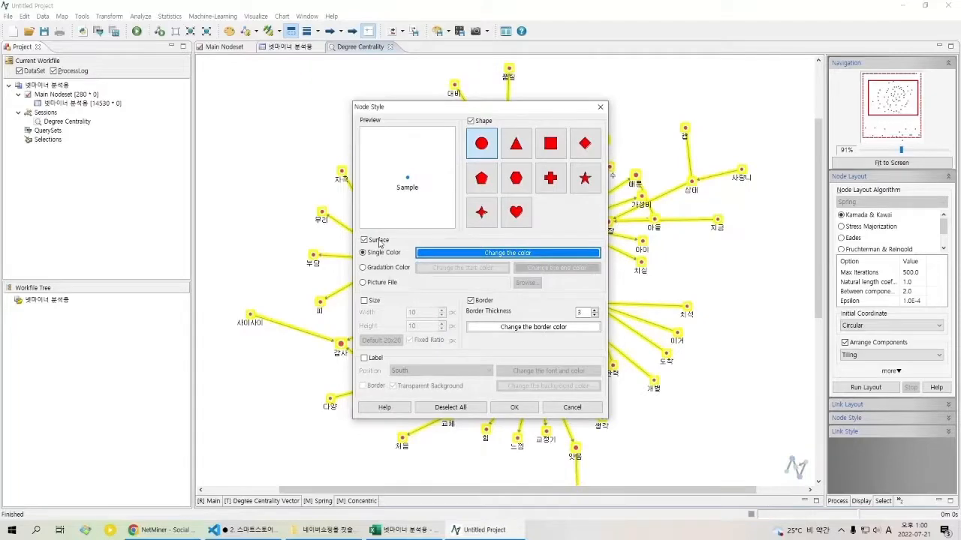
{"action": "left_click", "coordinate": [365, 241]}
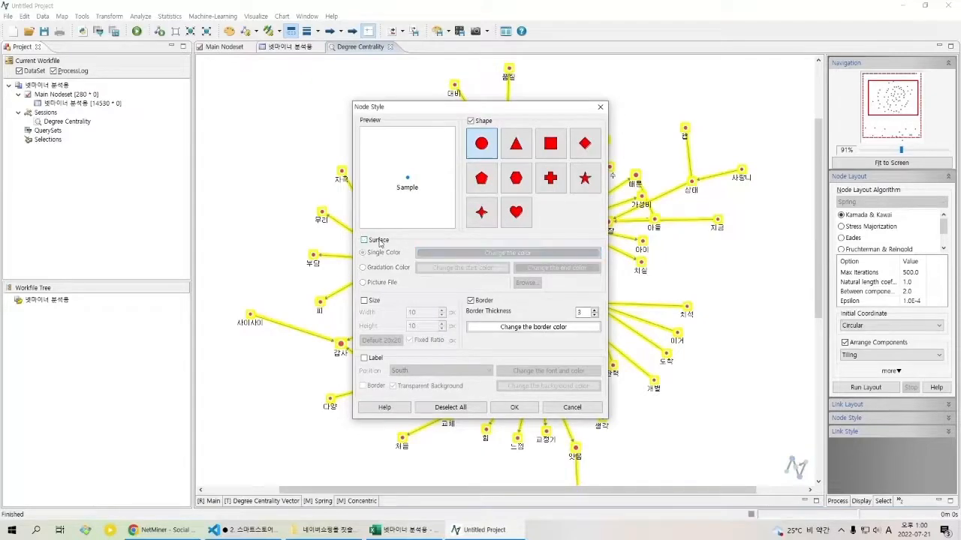
{"action": "left_click", "coordinate": [514, 408]}
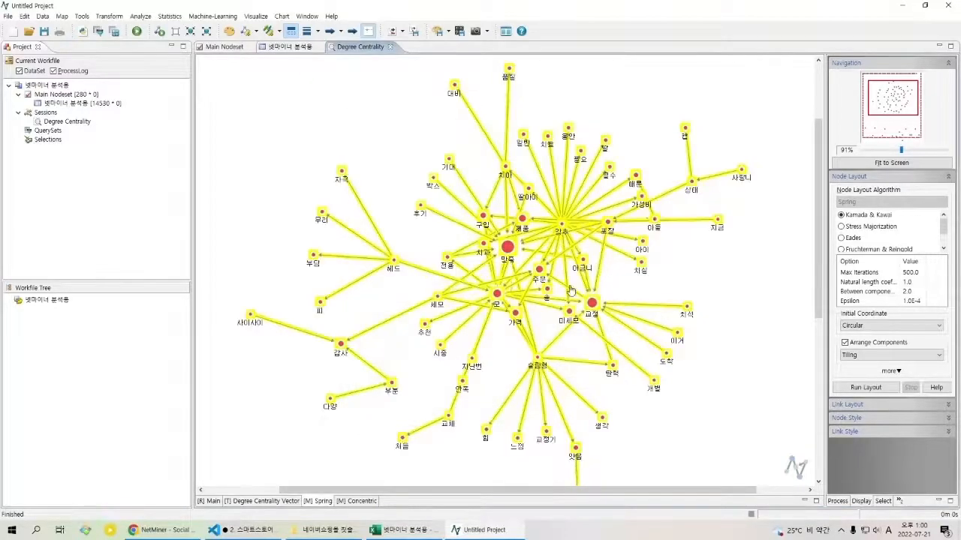
Step: Change the surface of all nodes to a single bright blue colour
{"action": "right_click", "coordinate": [455, 152]}
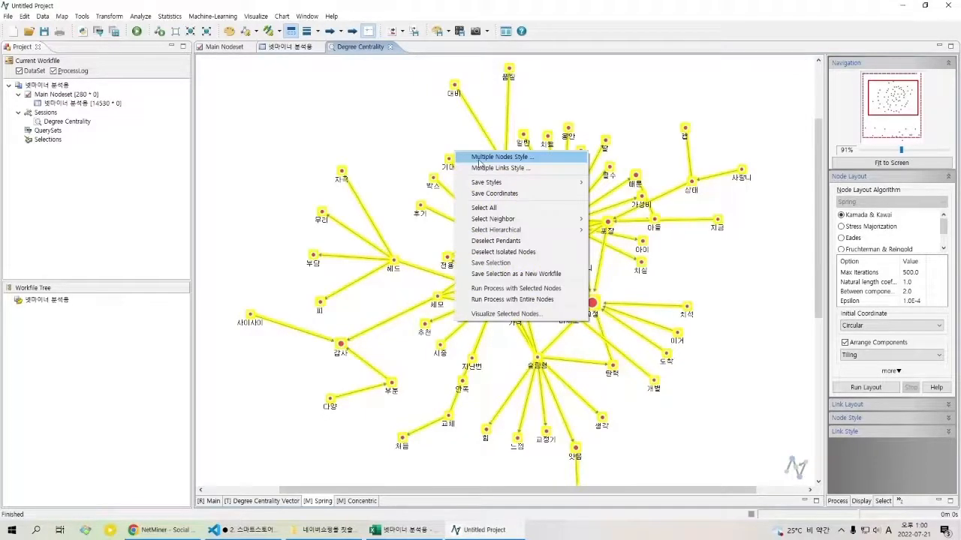
{"action": "left_click", "coordinate": [479, 160]}
{"action": "left_click", "coordinate": [385, 241]}
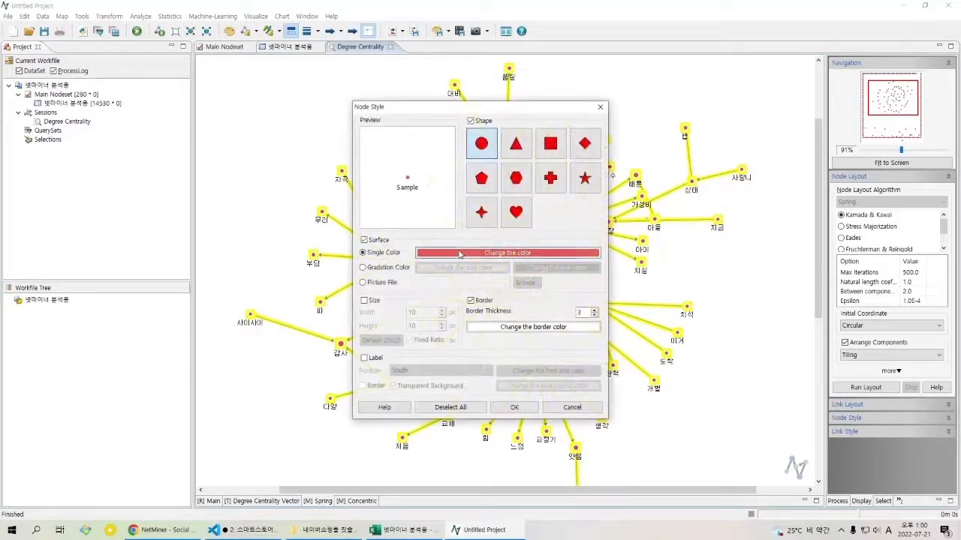
{"action": "left_click", "coordinate": [462, 254]}
{"action": "left_click", "coordinate": [501, 199]}
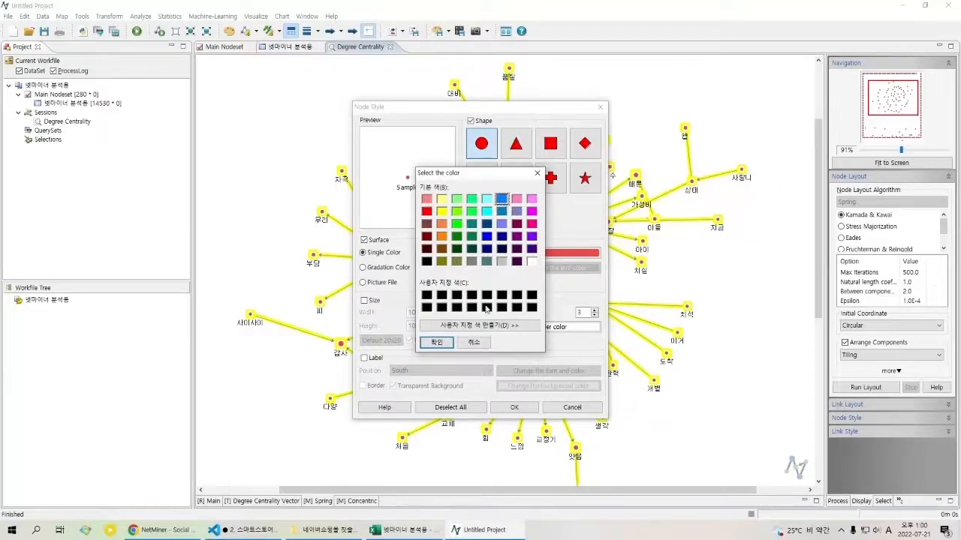
{"action": "left_click", "coordinate": [437, 342]}
{"action": "left_click", "coordinate": [514, 407]}
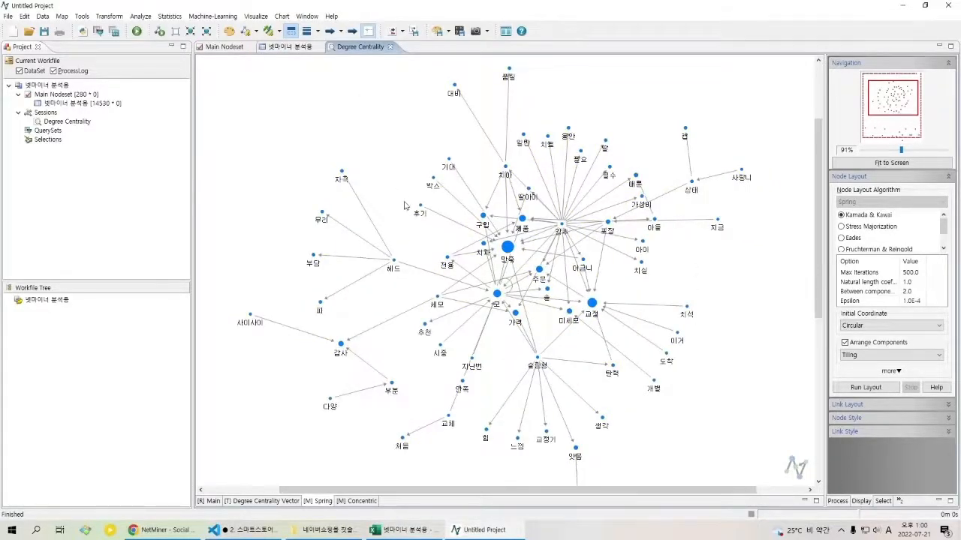
Step: View the width and height options in the shared style settings for all nodes, and close the dialog
{"action": "right_click", "coordinate": [402, 158]}
{"action": "left_click", "coordinate": [424, 185]}
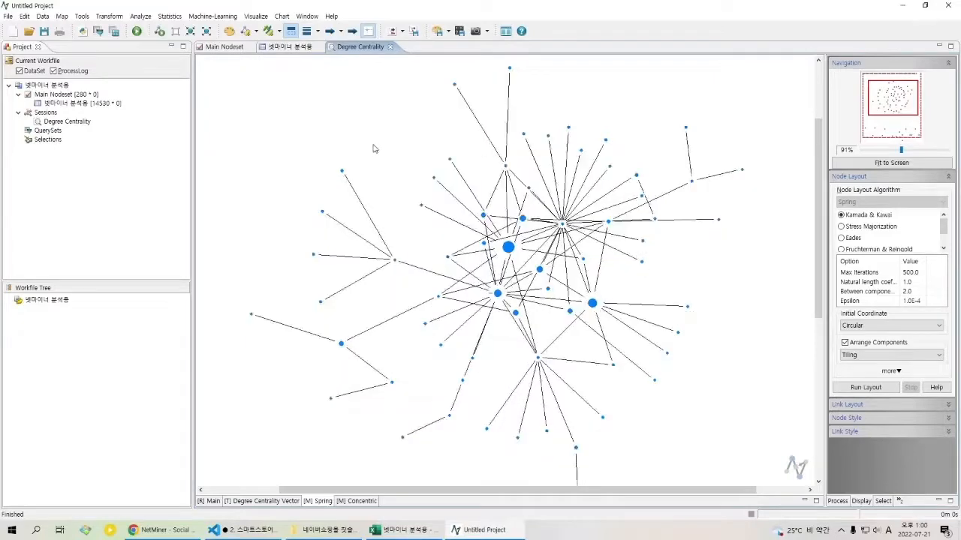
{"action": "right_click", "coordinate": [375, 149]}
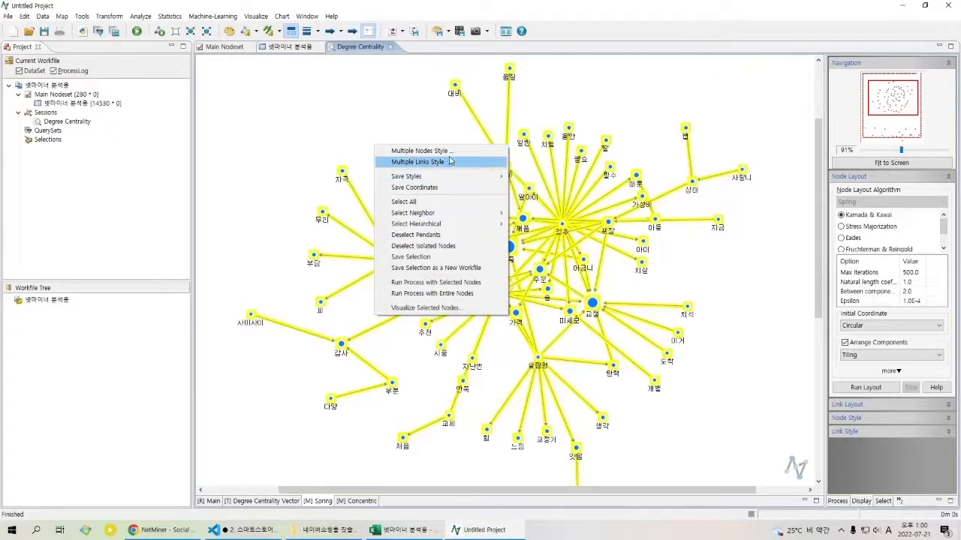
{"action": "left_click", "coordinate": [489, 171]}
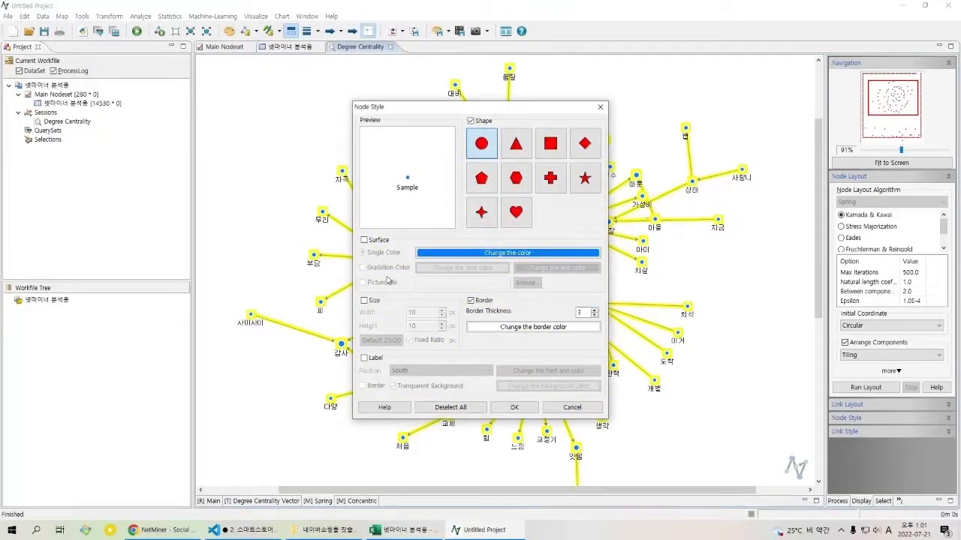
{"action": "left_click", "coordinate": [365, 301]}
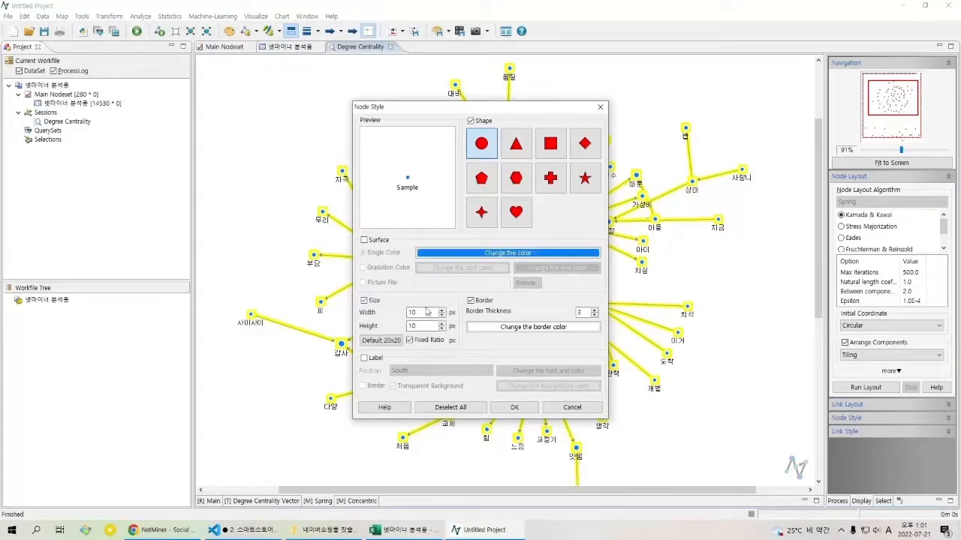
{"action": "key", "text": "Return"}
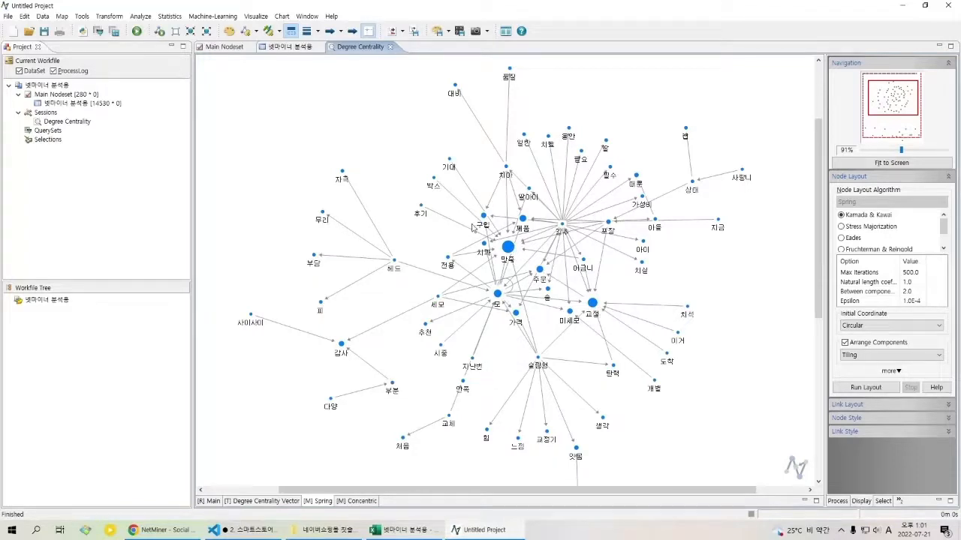
Step: Open the shared style settings for all nodes and enable the label settings
{"action": "key", "text": "ctrl+a"}
{"action": "right_click", "coordinate": [395, 165]}
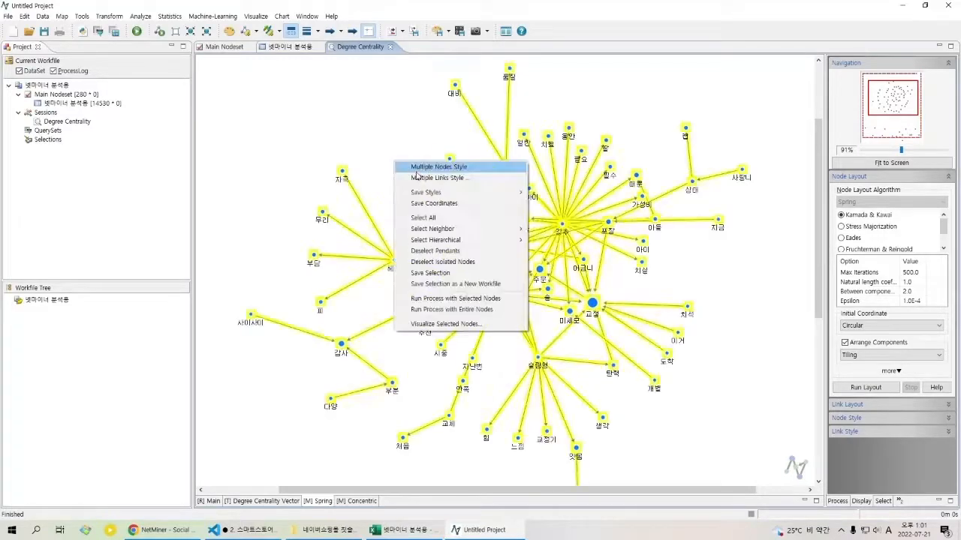
{"action": "left_click", "coordinate": [409, 166]}
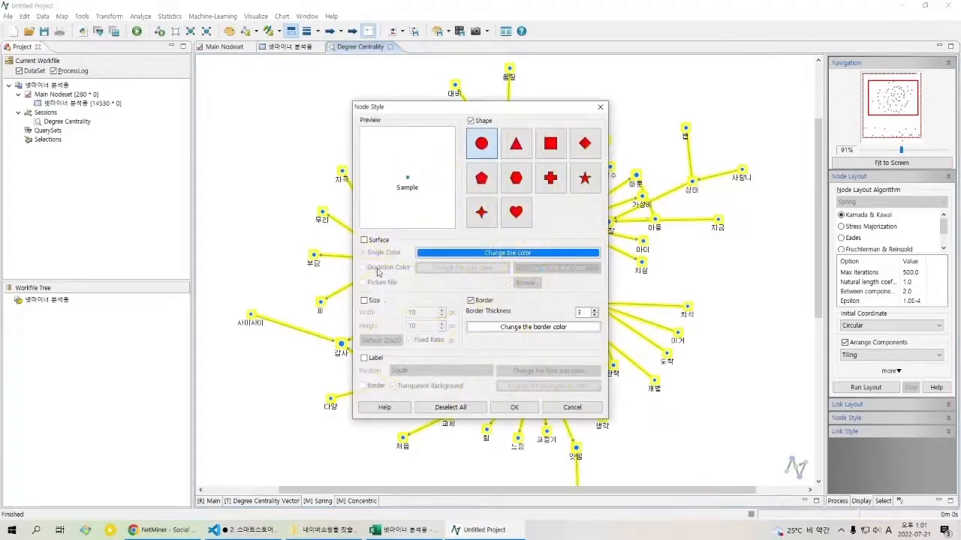
{"action": "left_click", "coordinate": [375, 358]}
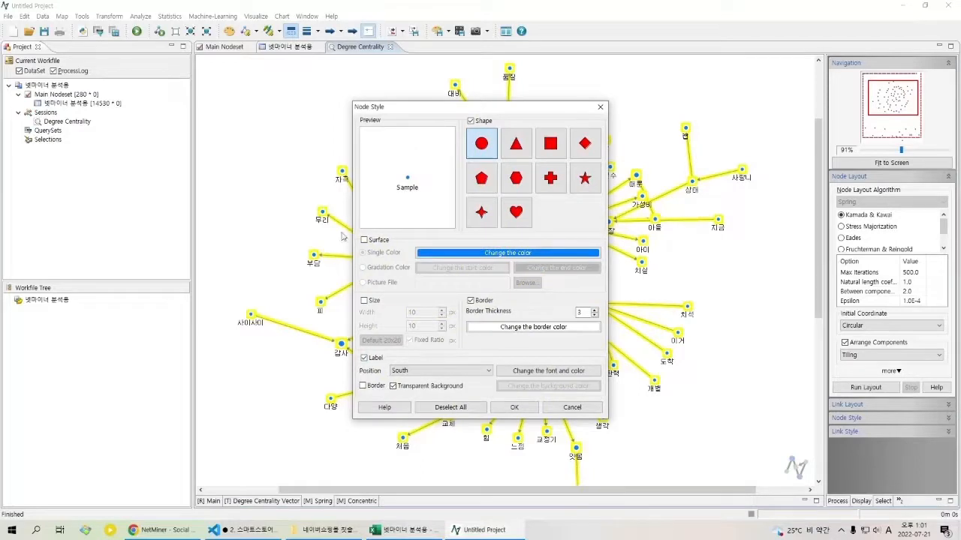
Step: Try the North, Northeast and Hidden label positions for all nodes, exclude the label setting, and discard the style changes
{"action": "left_click", "coordinate": [452, 372]}
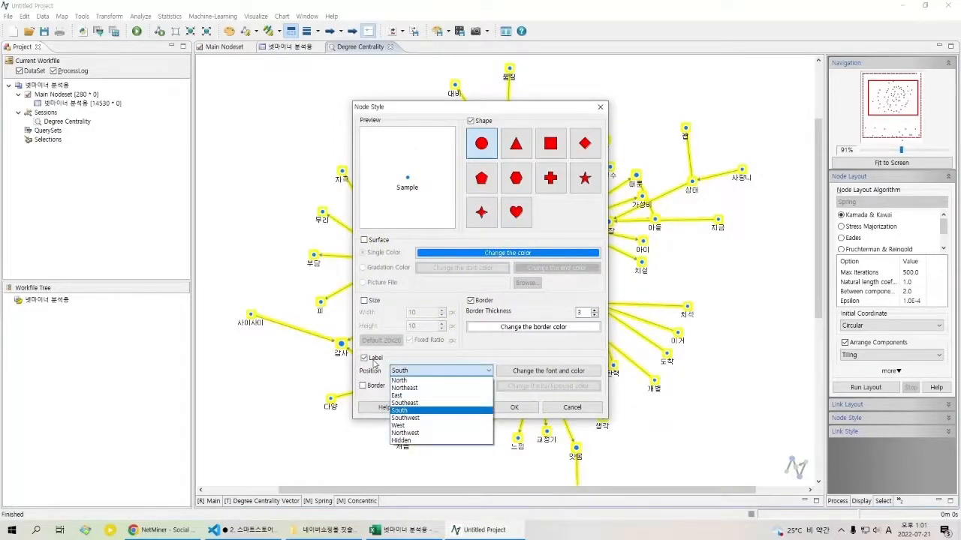
{"action": "left_click", "coordinate": [428, 381]}
{"action": "left_click", "coordinate": [440, 370]}
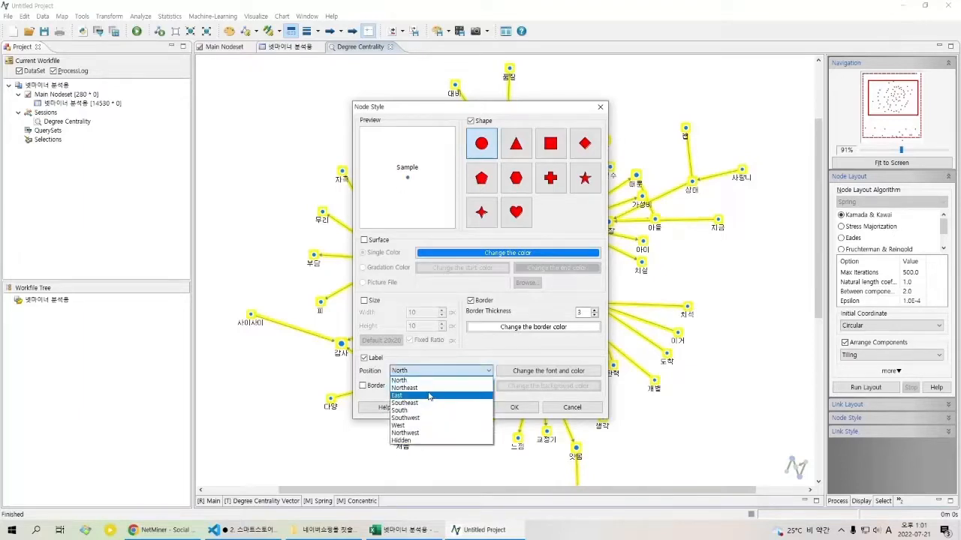
{"action": "left_click", "coordinate": [433, 388]}
{"action": "left_click", "coordinate": [439, 371]}
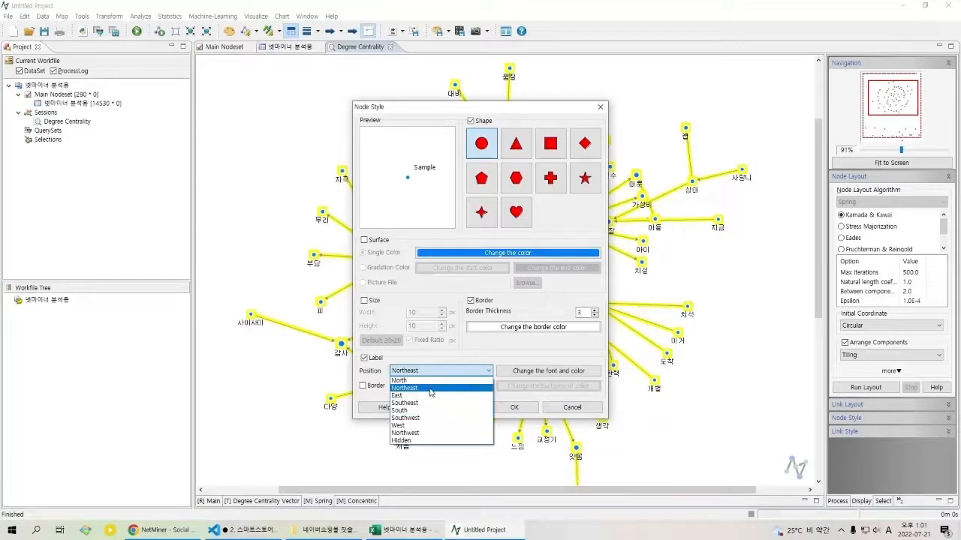
{"action": "left_click", "coordinate": [449, 442]}
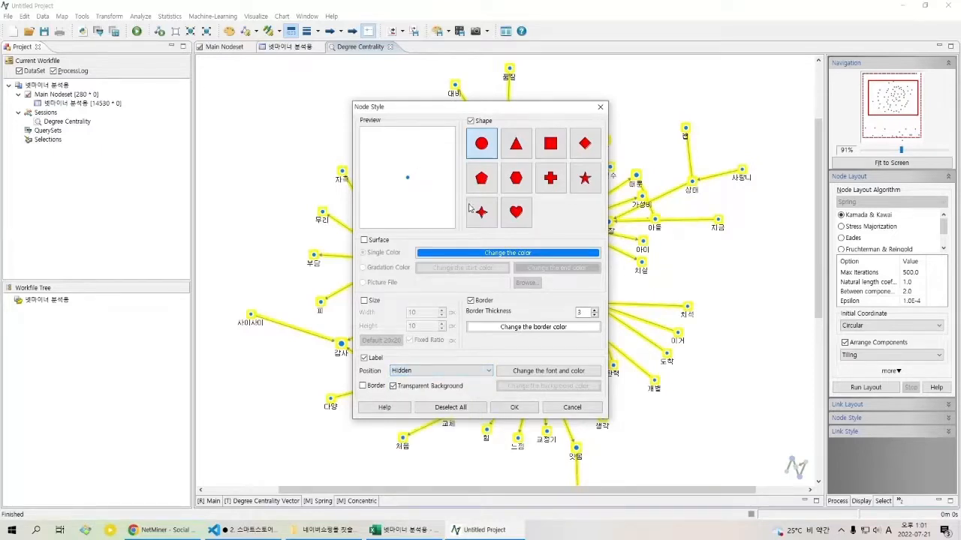
{"action": "left_click", "coordinate": [437, 371]}
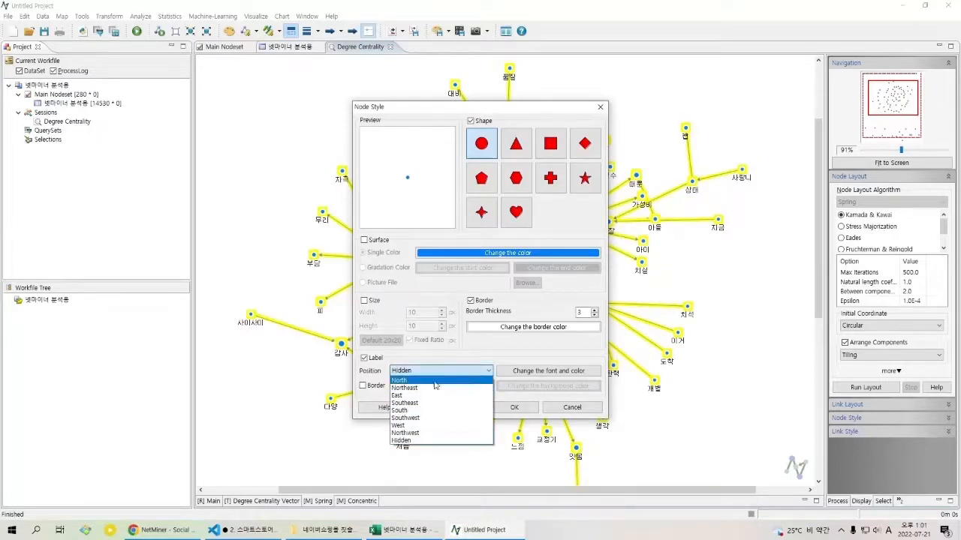
{"action": "left_click", "coordinate": [488, 369]}
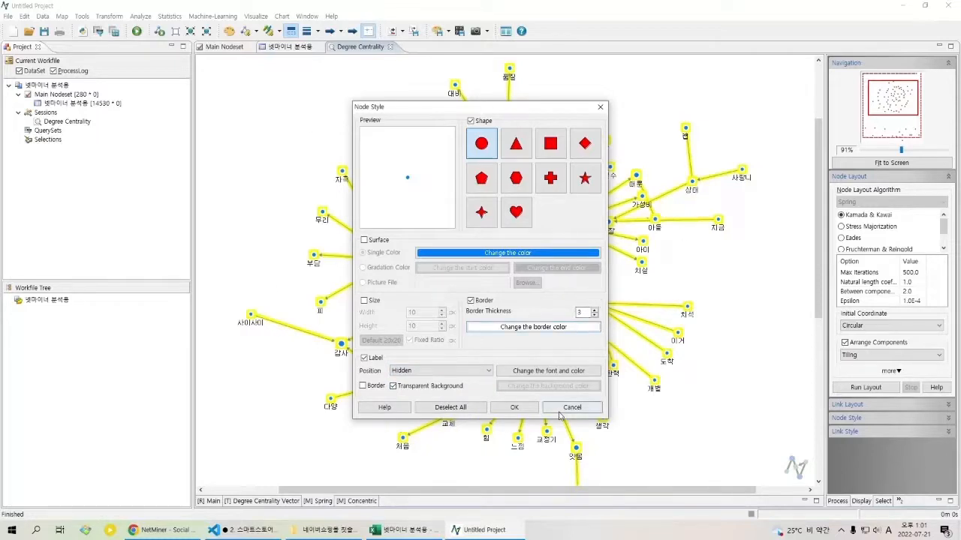
{"action": "left_click", "coordinate": [375, 358]}
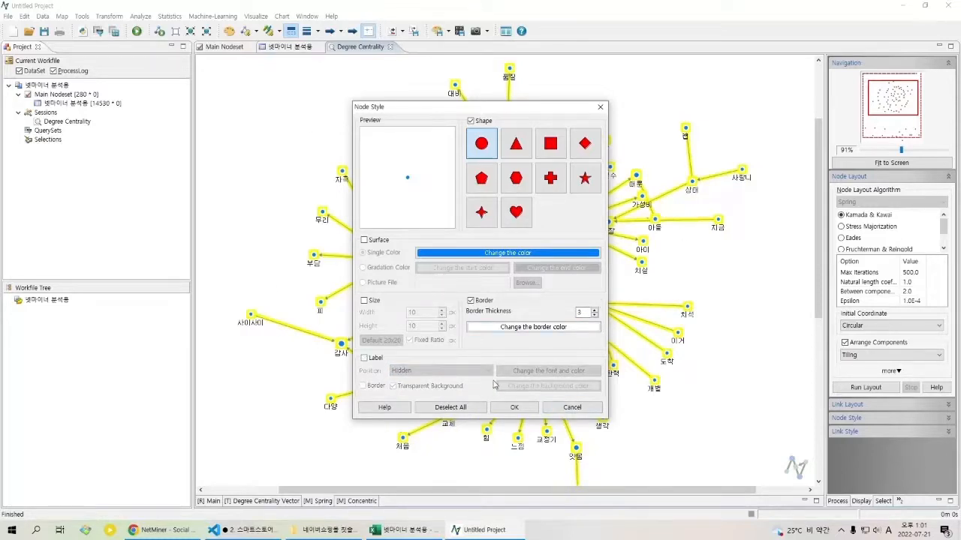
{"action": "left_click", "coordinate": [572, 407]}
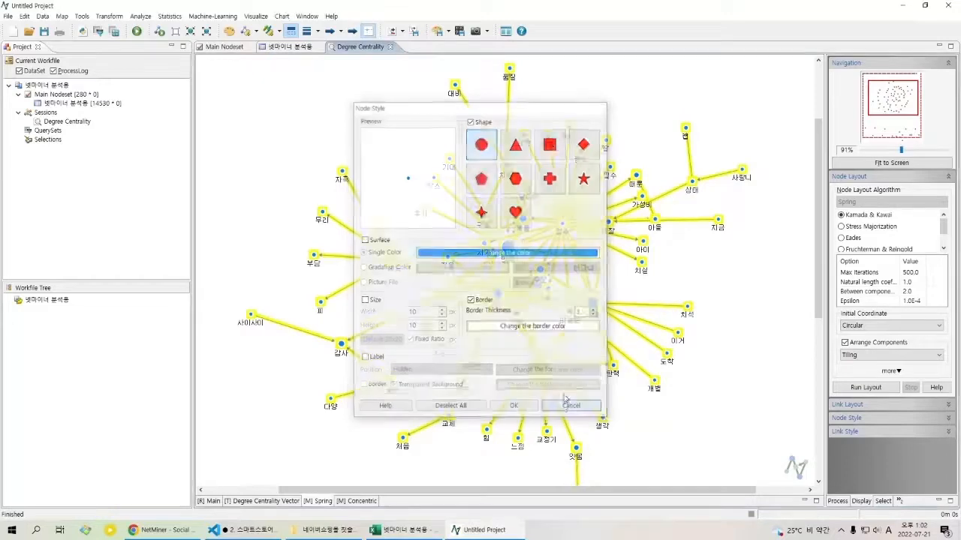
Step: Move the 품질 node closer to the 치아 node and shift the 대비 node outward, away from 품질
{"action": "left_click", "coordinate": [567, 113]}
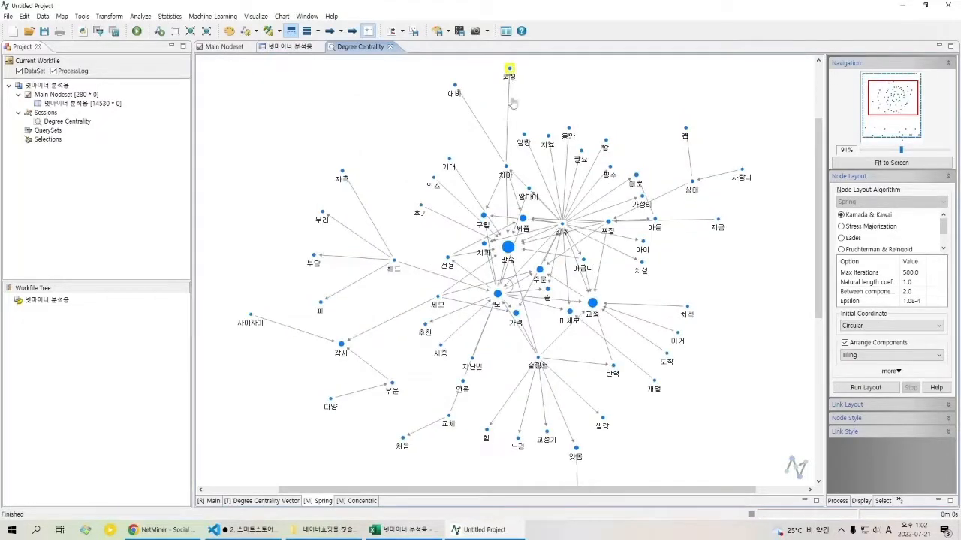
{"action": "left_click_drag", "start_coordinate": [510, 70], "coordinate": [503, 113]}
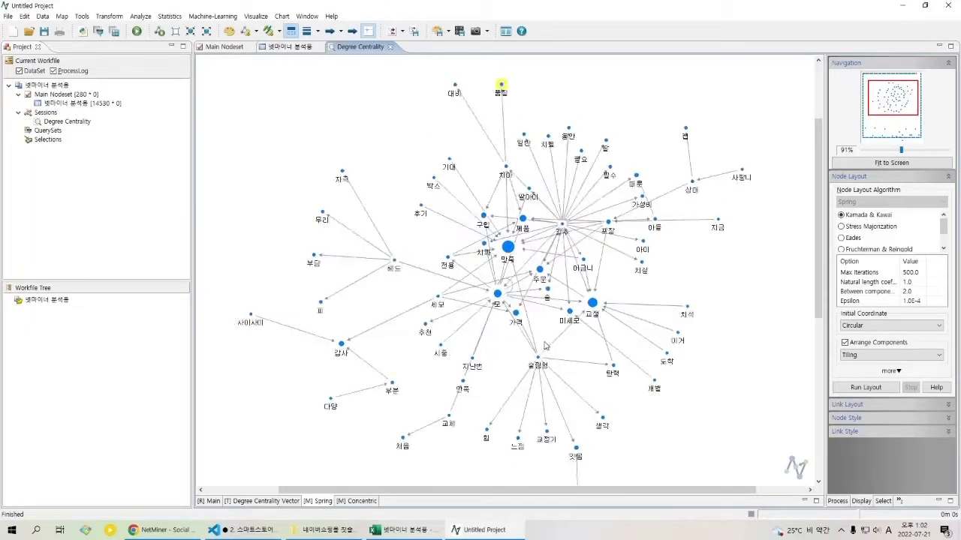
{"action": "left_click_drag", "start_coordinate": [456, 85], "coordinate": [419, 129]}
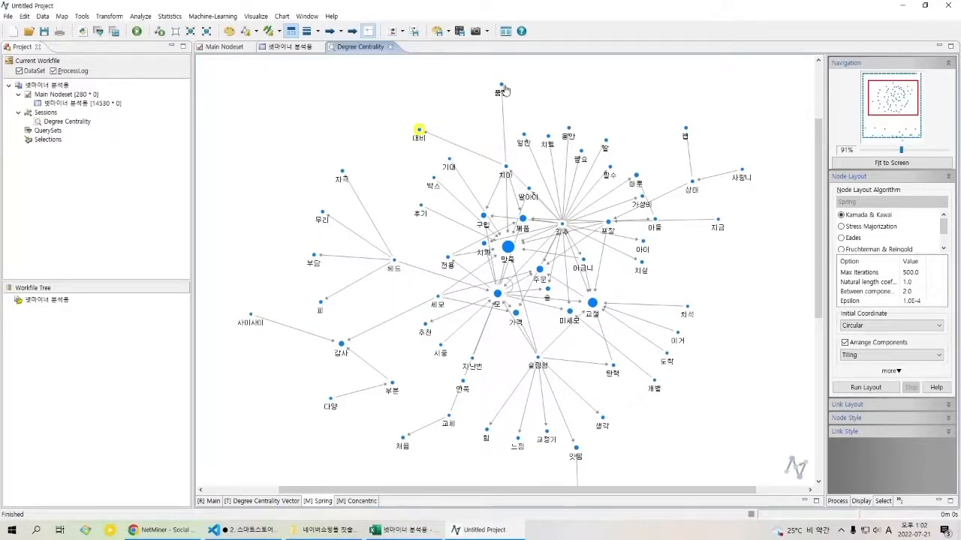
{"action": "mouse_move", "coordinate": [504, 89]}
{"action": "left_mouse_down"}
{"action": "mouse_move", "coordinate": [470, 122]}
{"action": "mouse_move", "coordinate": [498, 99]}
{"action": "left_mouse_up"}
Step: Set the label position of the 품질 node to East so its link does not cross the label
{"action": "right_click", "coordinate": [498, 100]}
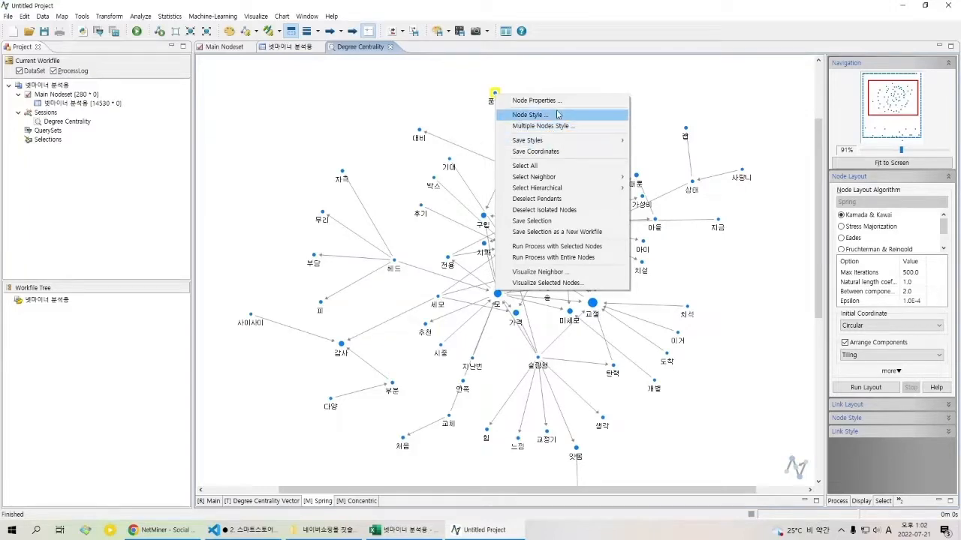
{"action": "left_click", "coordinate": [557, 114]}
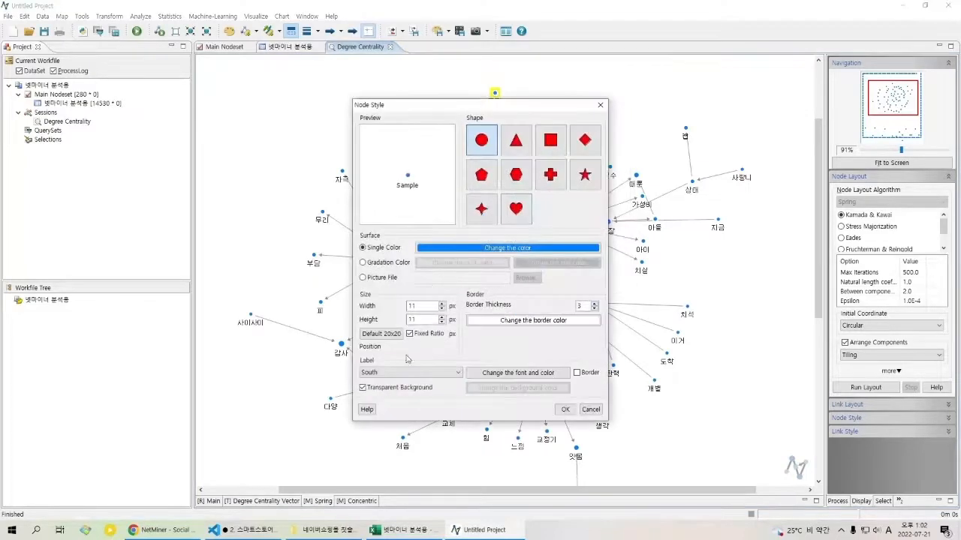
{"action": "left_click", "coordinate": [390, 373]}
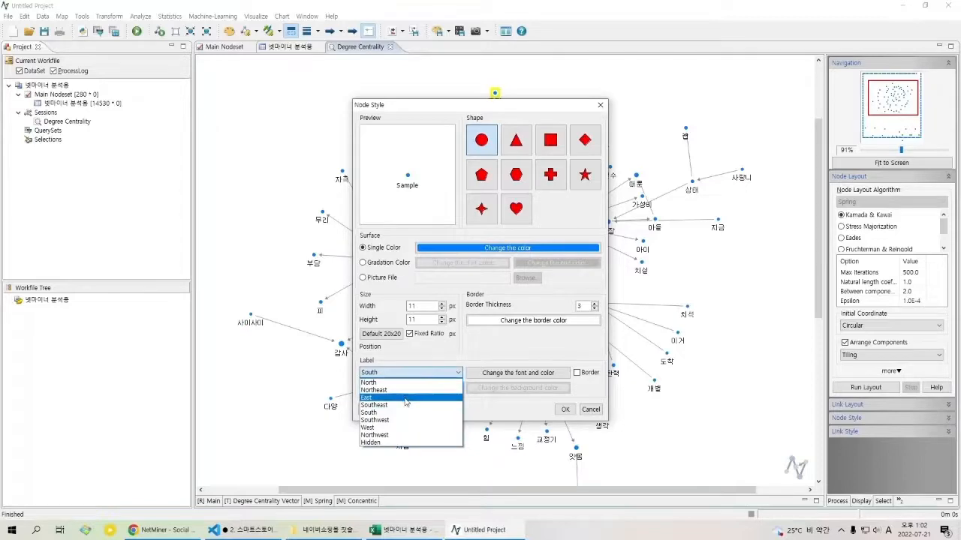
{"action": "left_click", "coordinate": [406, 400]}
{"action": "left_click", "coordinate": [563, 410]}
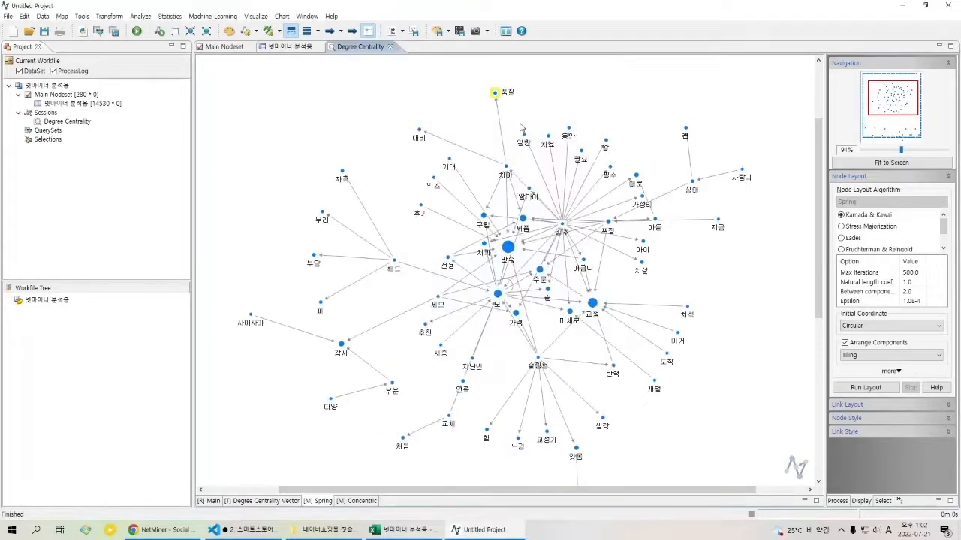
{"action": "left_click", "coordinate": [518, 113]}
Step: Turn on variable link width and shift the 치아 and 어금니 nodes away from the overlapping links
{"action": "left_click", "coordinate": [319, 32]}
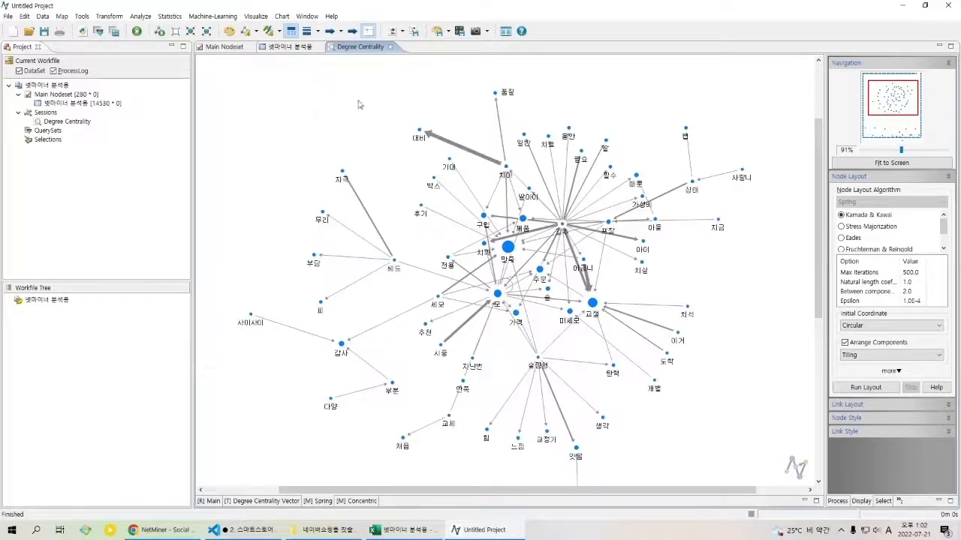
{"action": "left_click_drag", "start_coordinate": [508, 172], "coordinate": [496, 166]}
{"action": "left_click", "coordinate": [507, 160]}
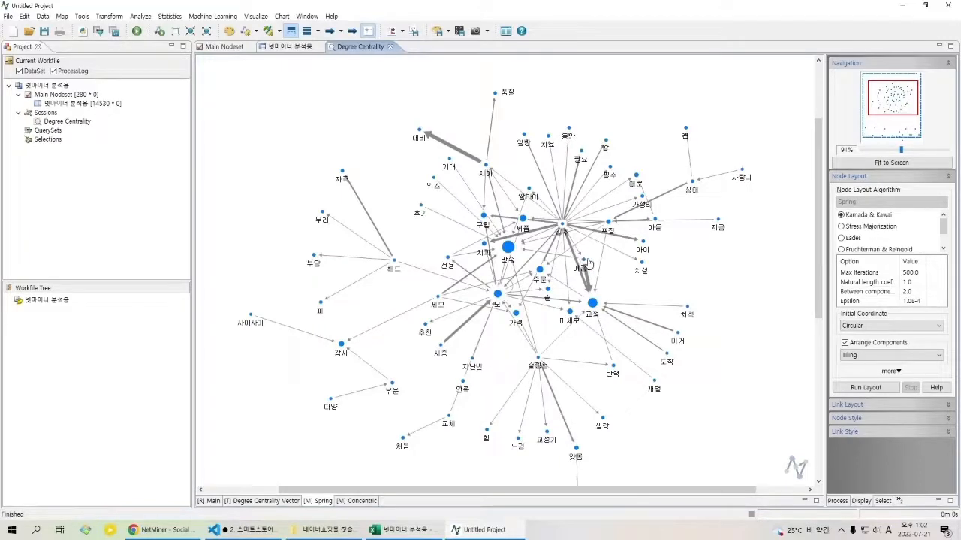
{"action": "left_click_drag", "start_coordinate": [583, 261], "coordinate": [593, 255]}
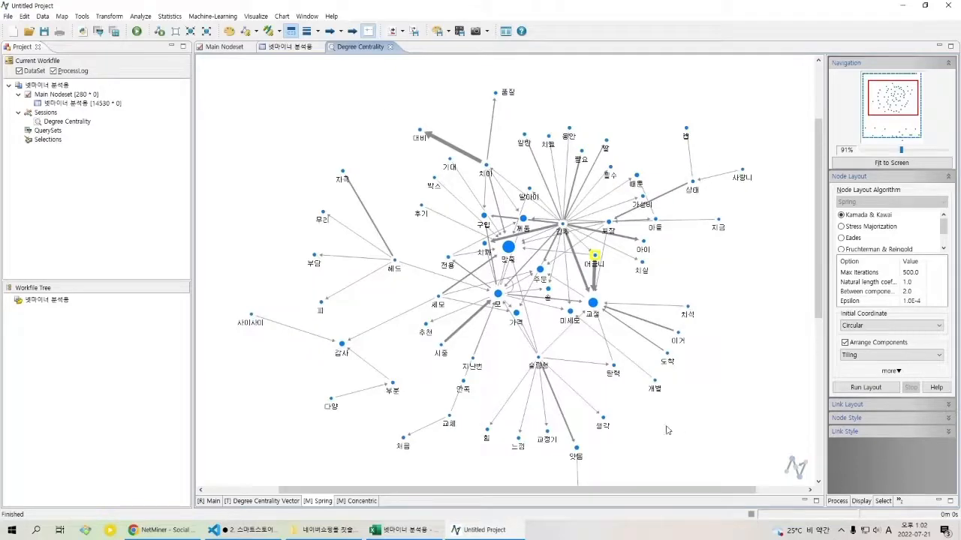
{"action": "left_click", "coordinate": [757, 401]}
Step: Hide the long link running down from the 잇몸 node by setting its stroke colour to white
{"action": "scroll", "coordinate": [717, 412], "scroll_direction": "down", "scroll_amount": 2}
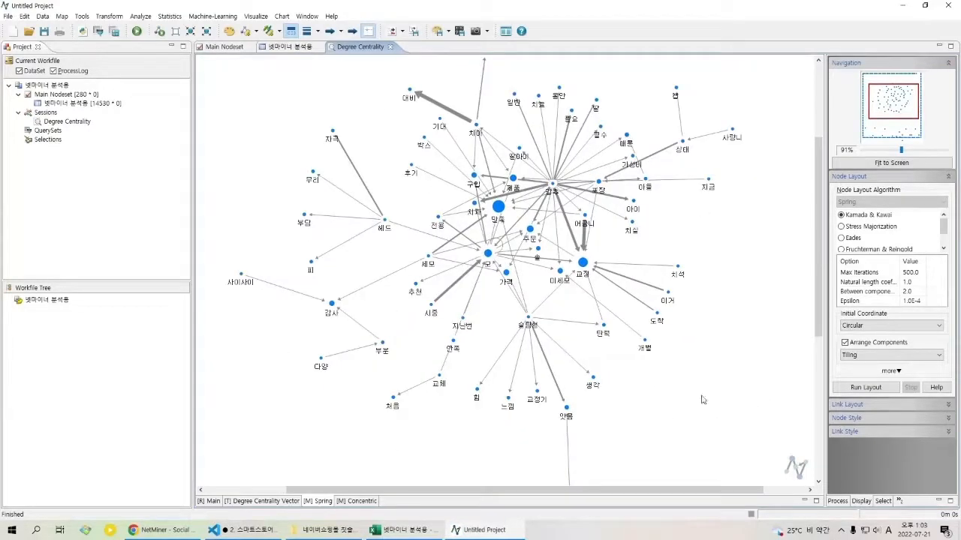
{"action": "scroll", "coordinate": [626, 407], "scroll_direction": "down", "scroll_amount": 12}
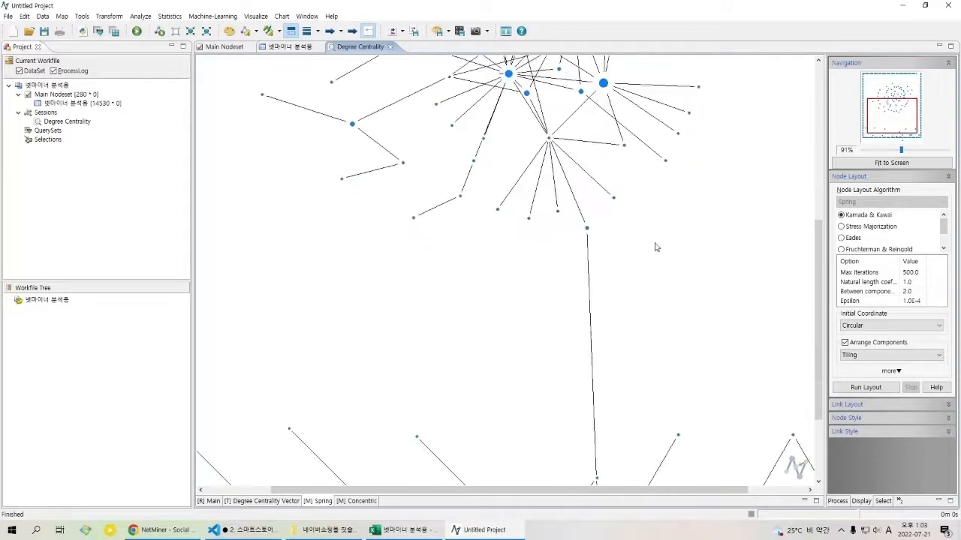
{"action": "left_click", "coordinate": [598, 239]}
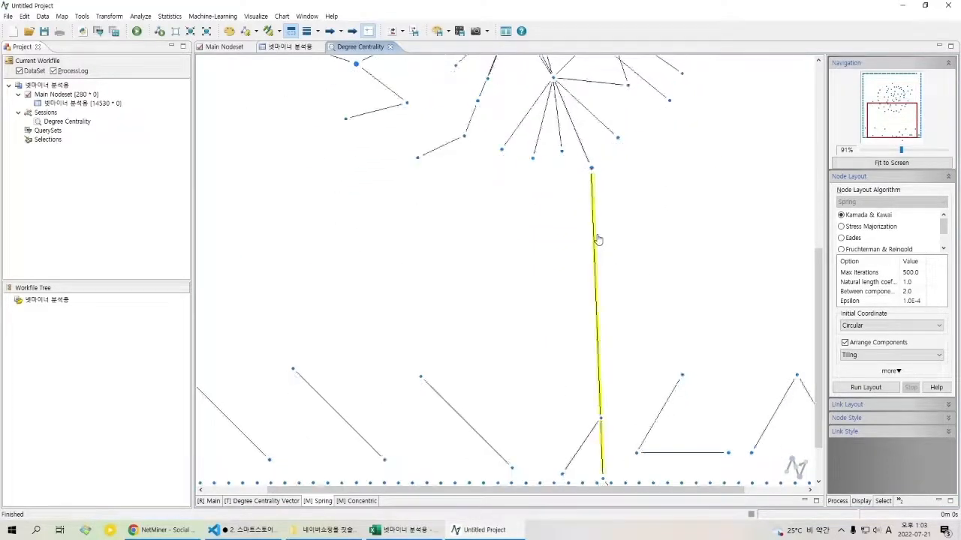
{"action": "right_click", "coordinate": [596, 237]}
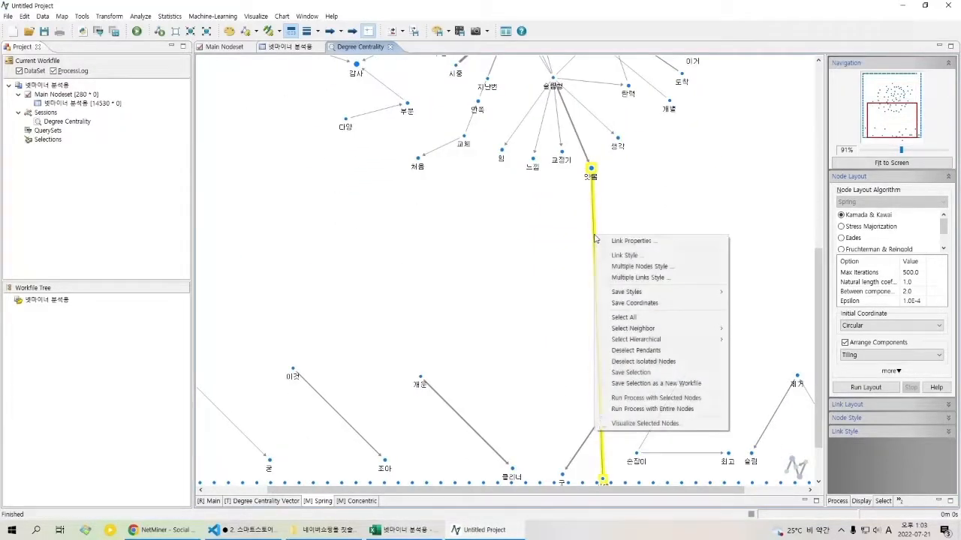
{"action": "left_click", "coordinate": [644, 256]}
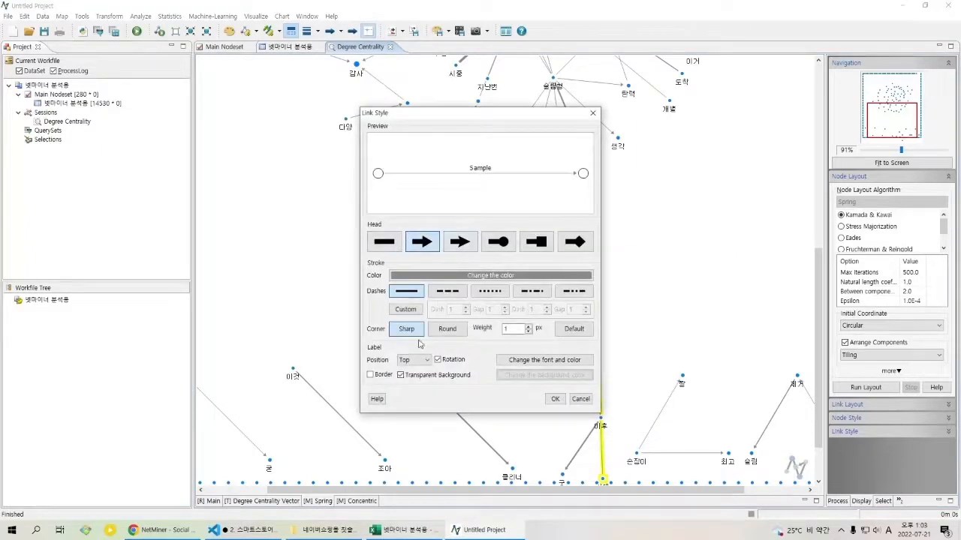
{"action": "left_click", "coordinate": [565, 366]}
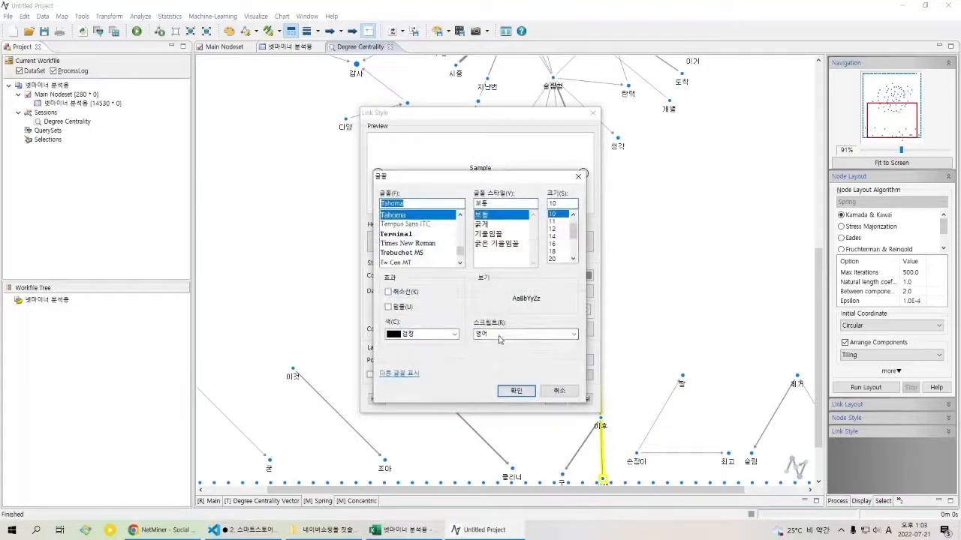
{"action": "key", "text": "Escape"}
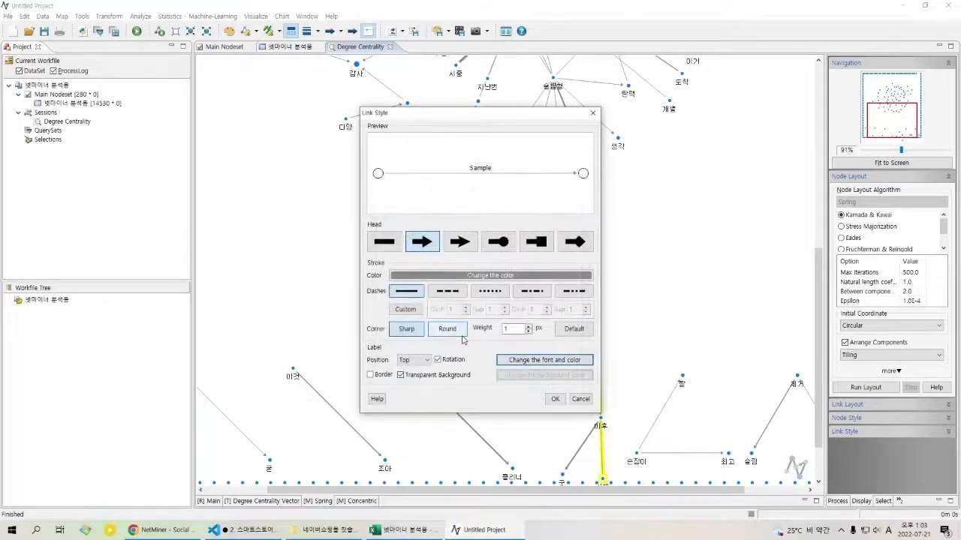
{"action": "left_click", "coordinate": [507, 275]}
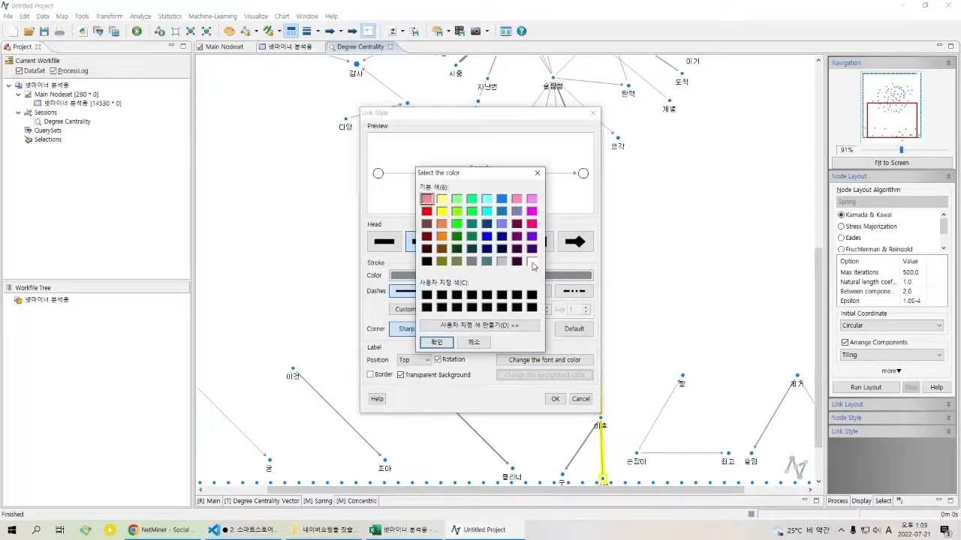
{"action": "left_click", "coordinate": [533, 262]}
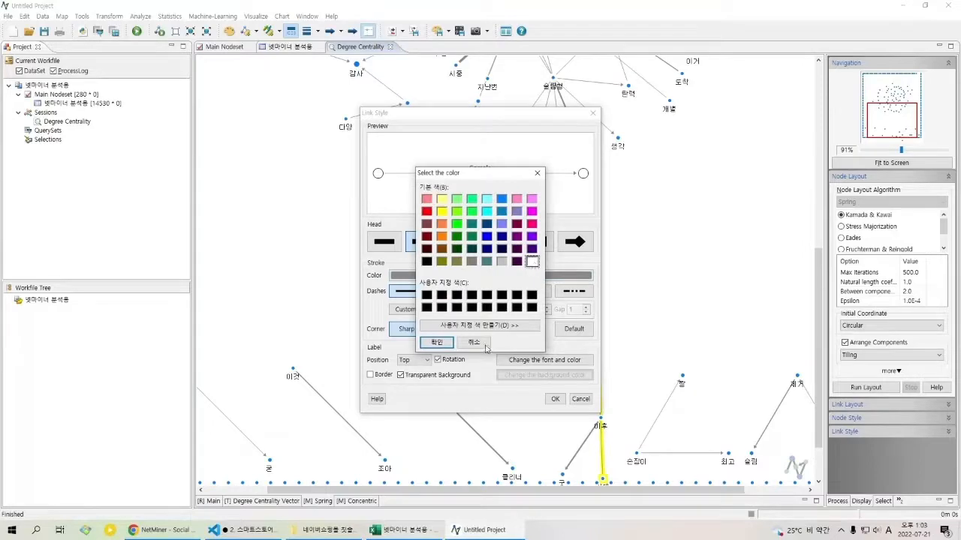
{"action": "left_click", "coordinate": [437, 342]}
{"action": "left_click", "coordinate": [554, 400]}
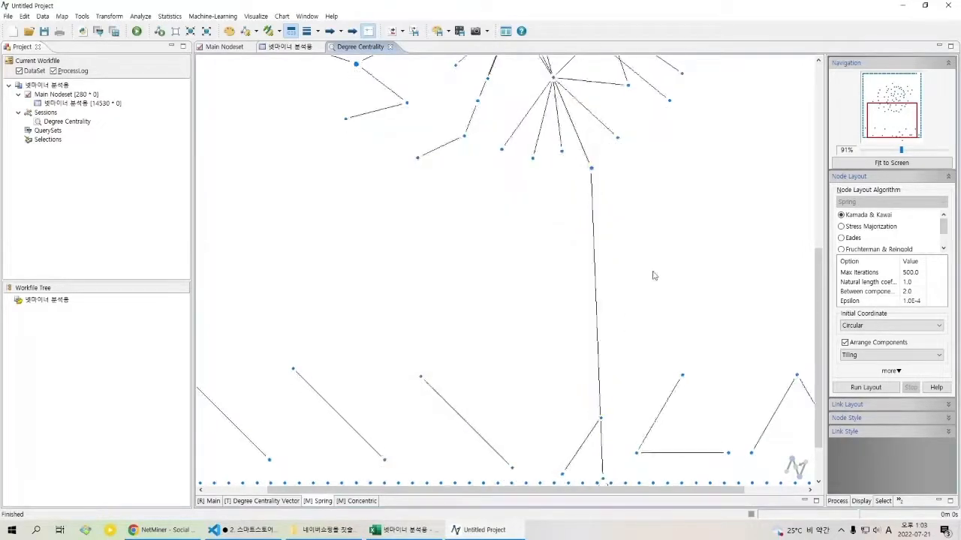
Step: Spread out the outer nodes by moving the one above 상태 inward and the 아들, 치실 and 아이 nodes apart
{"action": "scroll", "coordinate": [683, 204], "scroll_direction": "up", "scroll_amount": 5}
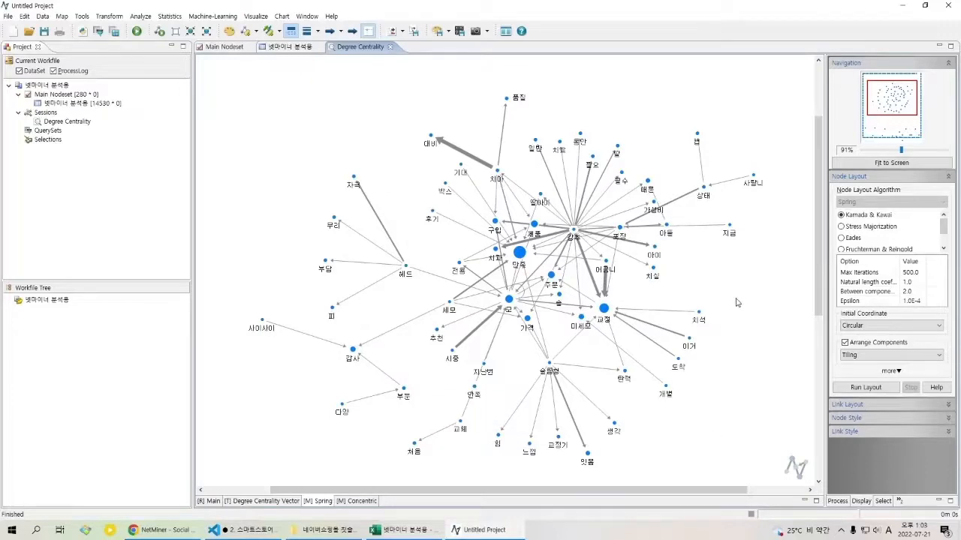
{"action": "left_click_drag", "start_coordinate": [754, 310], "coordinate": [747, 311]}
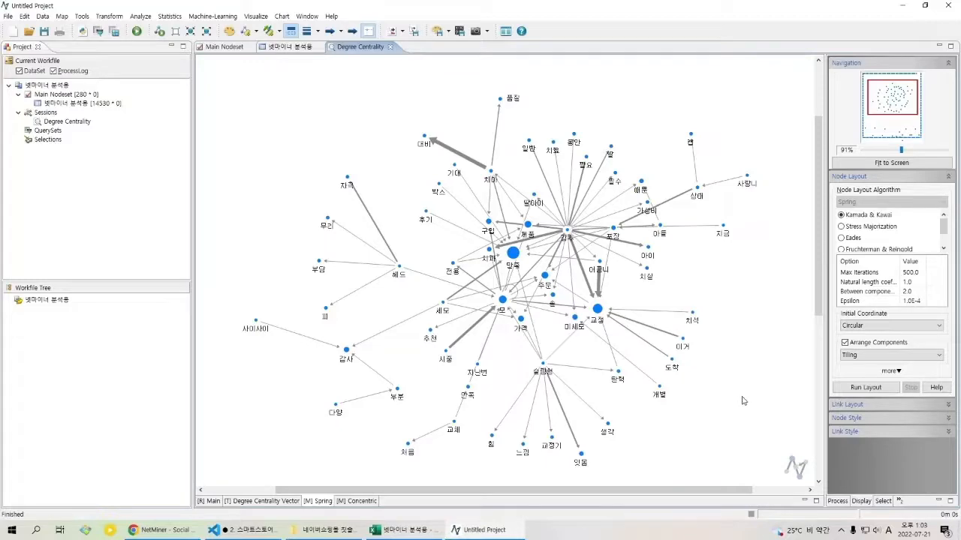
{"action": "left_click_drag", "start_coordinate": [692, 137], "coordinate": [671, 150]}
{"action": "left_click", "coordinate": [712, 143]}
{"action": "left_click_drag", "start_coordinate": [662, 227], "coordinate": [616, 285]}
{"action": "left_click", "coordinate": [637, 245]}
{"action": "left_click_drag", "start_coordinate": [643, 250], "coordinate": [639, 267]}
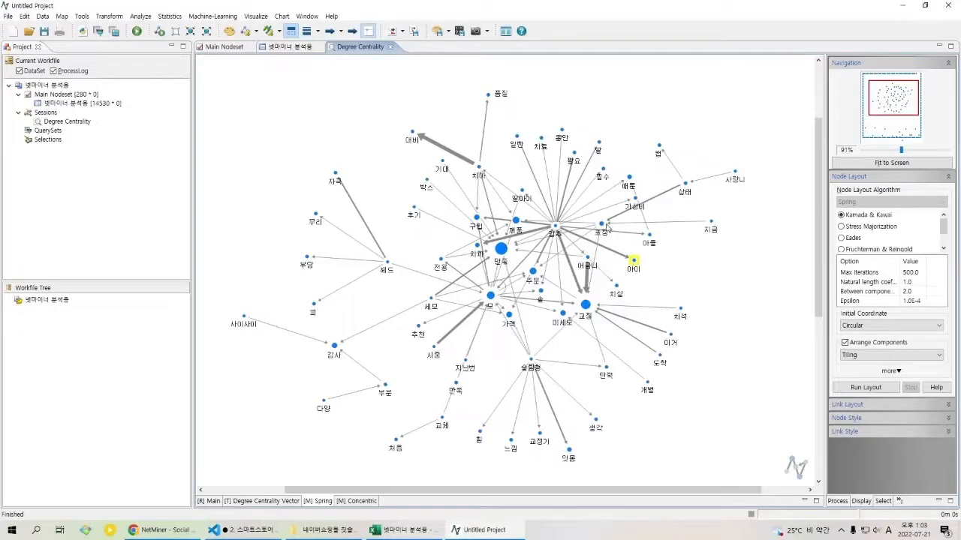
Step: Move the 포장 node outward to the right and the 치과 node to the left, clear of the crowded centre
{"action": "left_click_drag", "start_coordinate": [606, 229], "coordinate": [625, 222]}
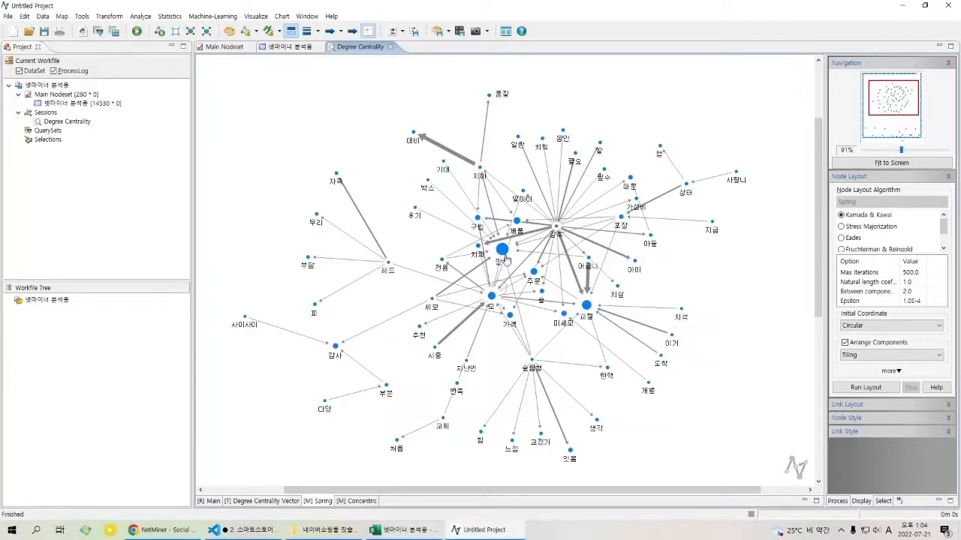
{"action": "left_click_drag", "start_coordinate": [478, 245], "coordinate": [460, 259]}
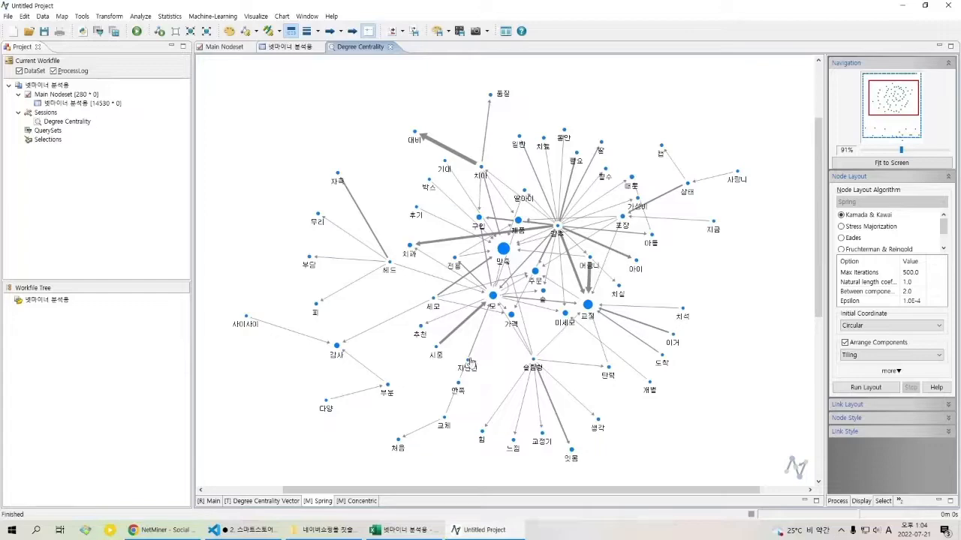
Step: Set the label position of the 일반, 치료, 동안, 필요, 딸 and 필수 nodes to East in one multiple-node style change
{"action": "left_click", "coordinate": [576, 154]}
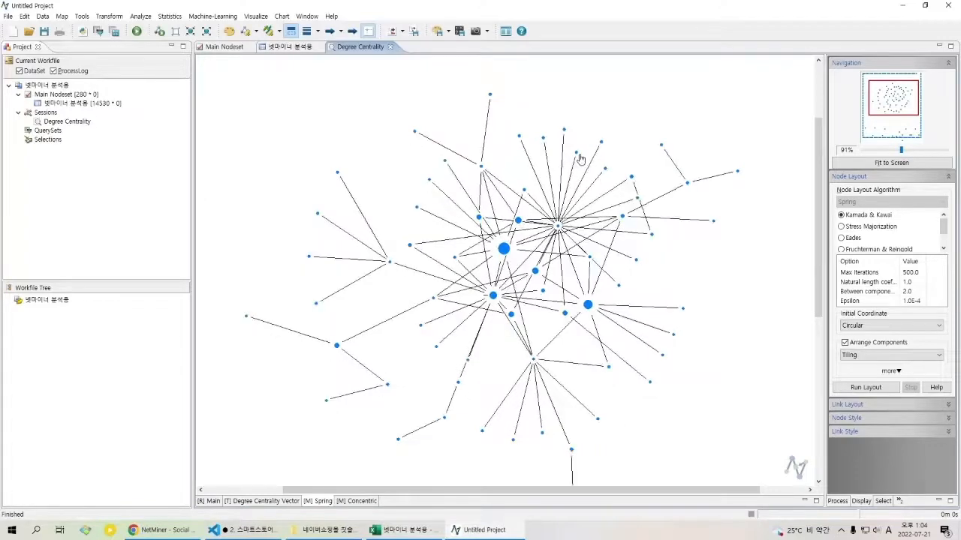
{"action": "left_click", "coordinate": [564, 131], "text": "ctrl"}
{"action": "left_click", "coordinate": [542, 138], "text": "ctrl"}
{"action": "left_click", "coordinate": [519, 139], "text": "ctrl"}
{"action": "left_click", "coordinate": [602, 141], "text": "ctrl"}
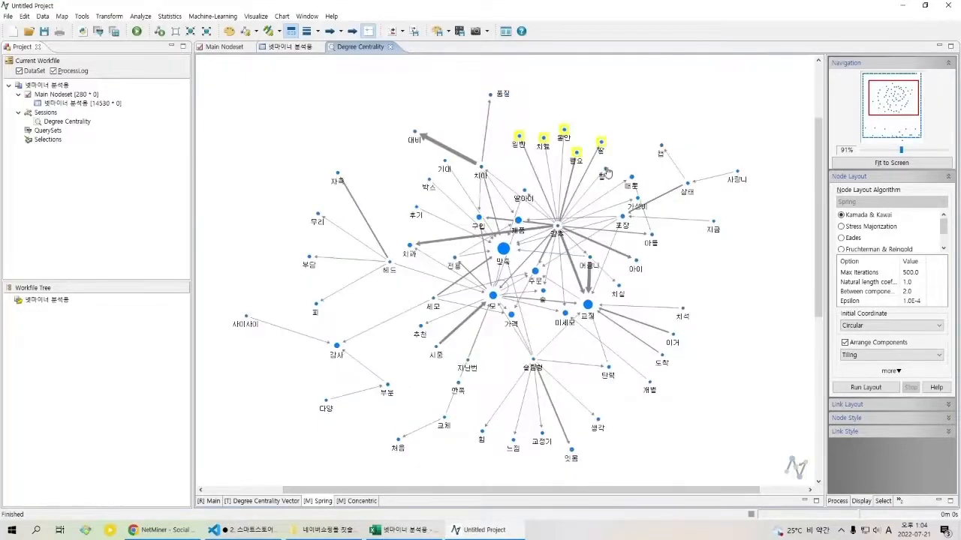
{"action": "left_click", "coordinate": [605, 169], "text": "ctrl"}
{"action": "right_click", "coordinate": [608, 171]}
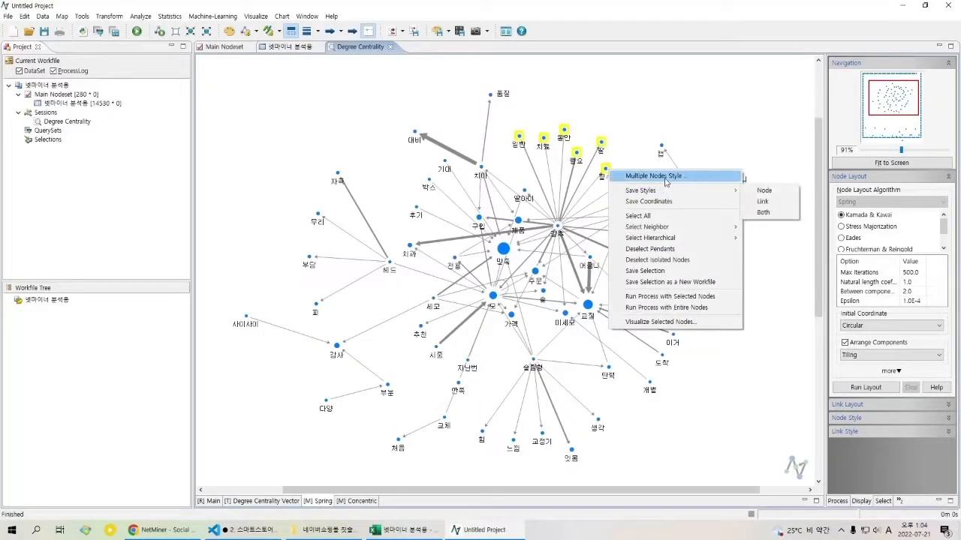
{"action": "left_click", "coordinate": [651, 176]}
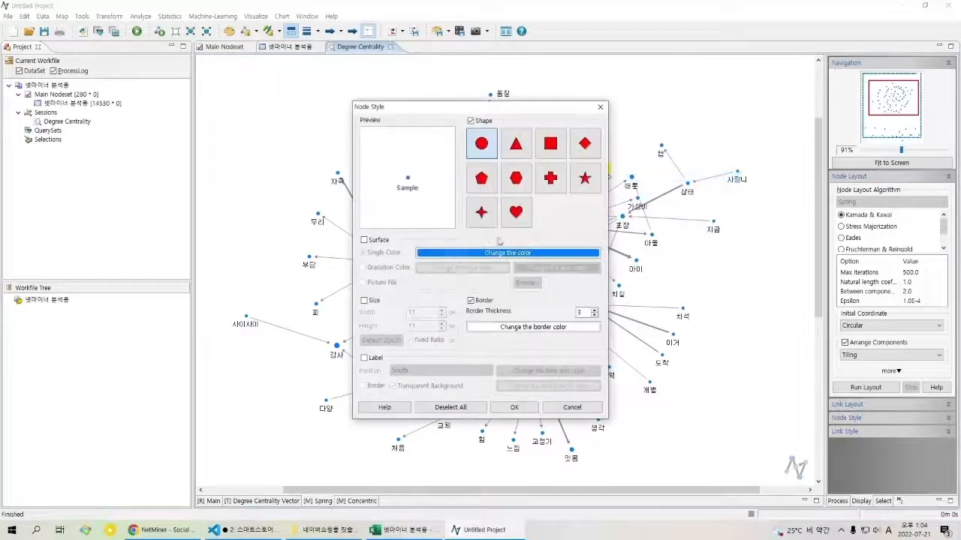
{"action": "left_click", "coordinate": [375, 358]}
{"action": "left_click", "coordinate": [450, 371]}
{"action": "left_click", "coordinate": [428, 401]}
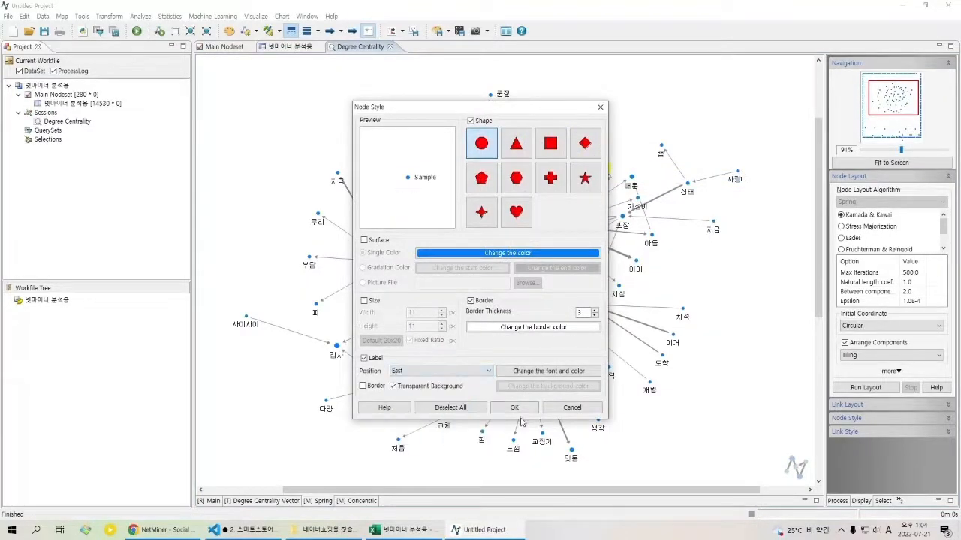
{"action": "left_click", "coordinate": [515, 408]}
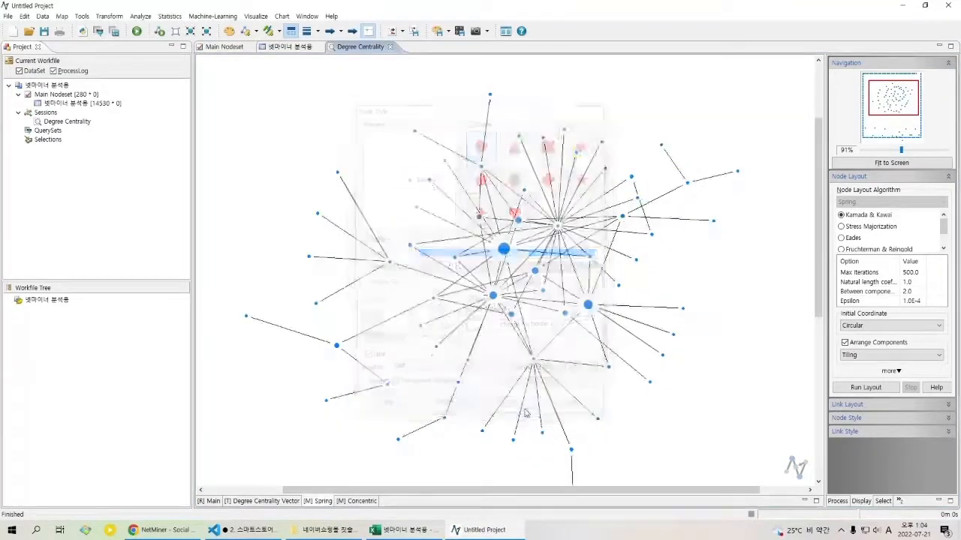
{"action": "left_click", "coordinate": [797, 279]}
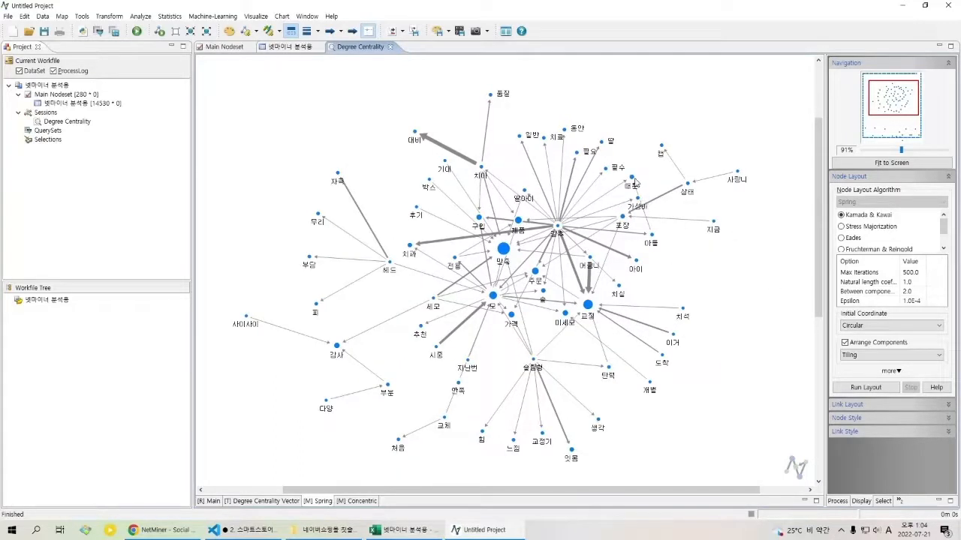
Step: Move the 때문 node out of the cluster to the far right, beyond the column of isolated nodes
{"action": "left_click_drag", "start_coordinate": [637, 179], "coordinate": [646, 172]}
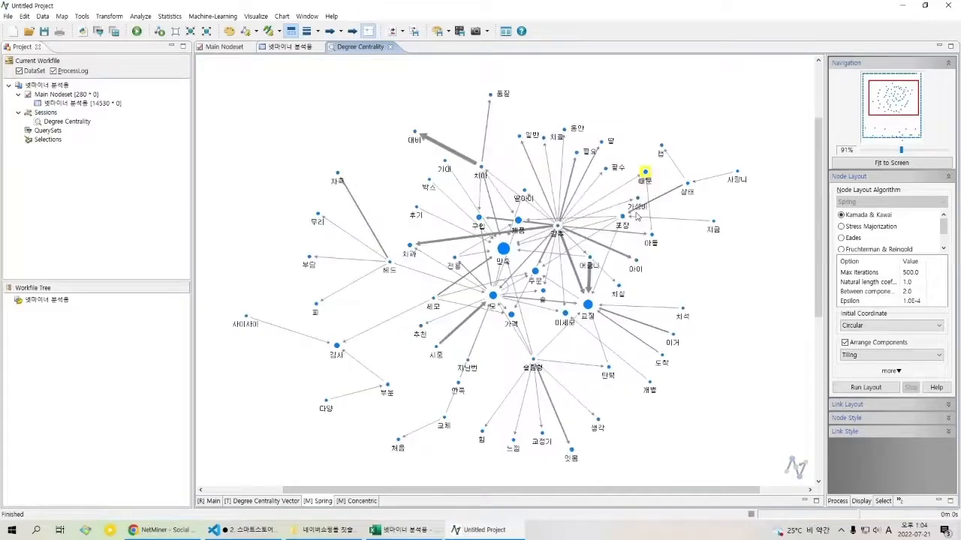
{"action": "right_click", "coordinate": [646, 172]}
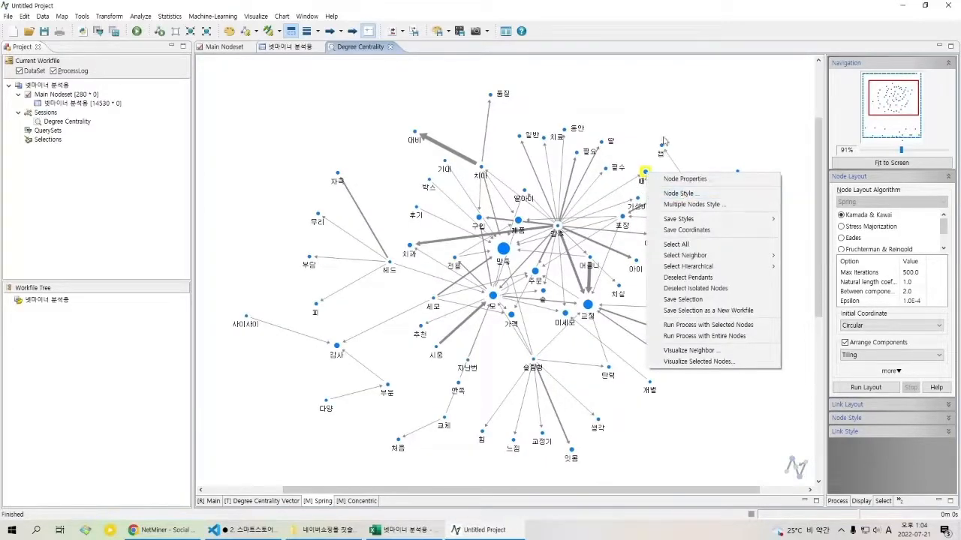
{"action": "left_click", "coordinate": [692, 116]}
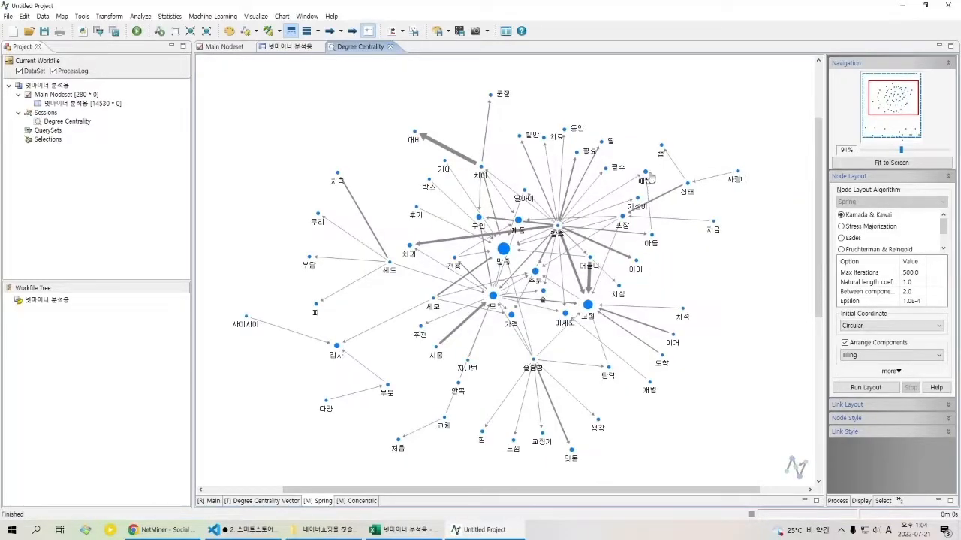
{"action": "left_click_drag", "start_coordinate": [651, 185], "coordinate": [788, 240]}
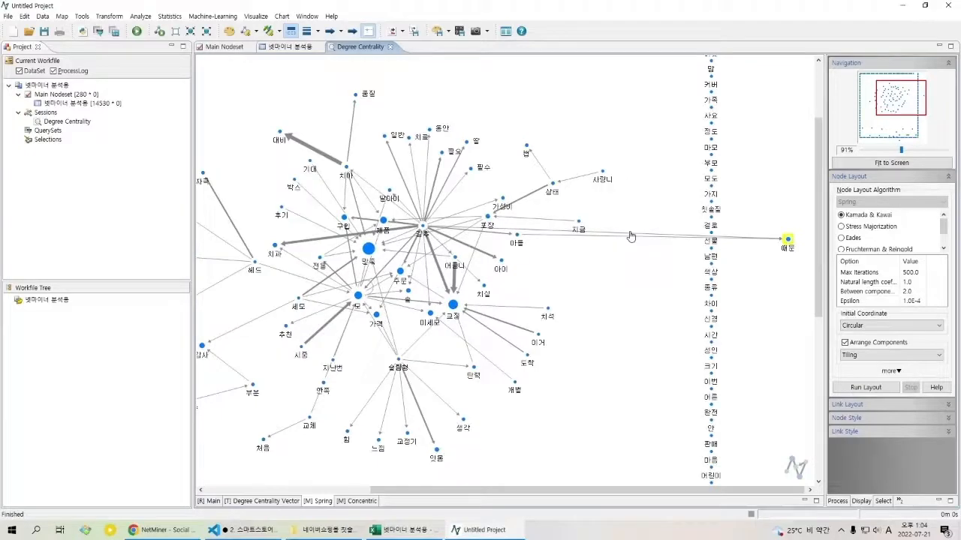
Step: Hide the two long links running to the 때문 node by setting their stroke colour to white
{"action": "left_click", "coordinate": [630, 237]}
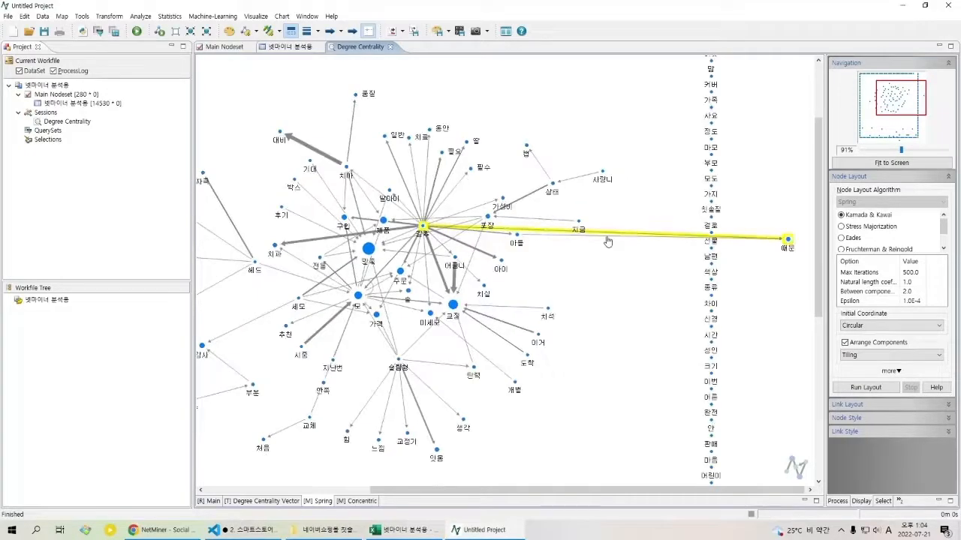
{"action": "right_click", "coordinate": [614, 239]}
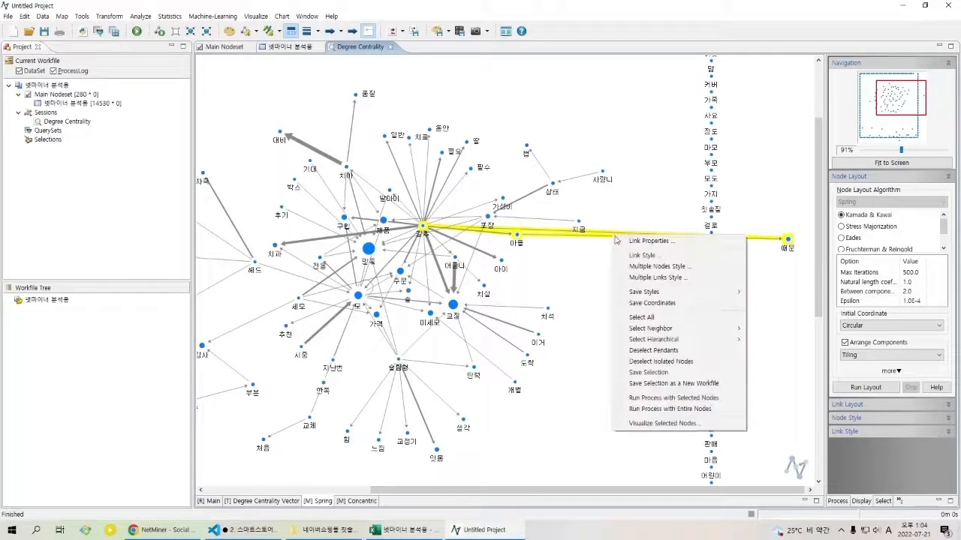
{"action": "left_click", "coordinate": [651, 278]}
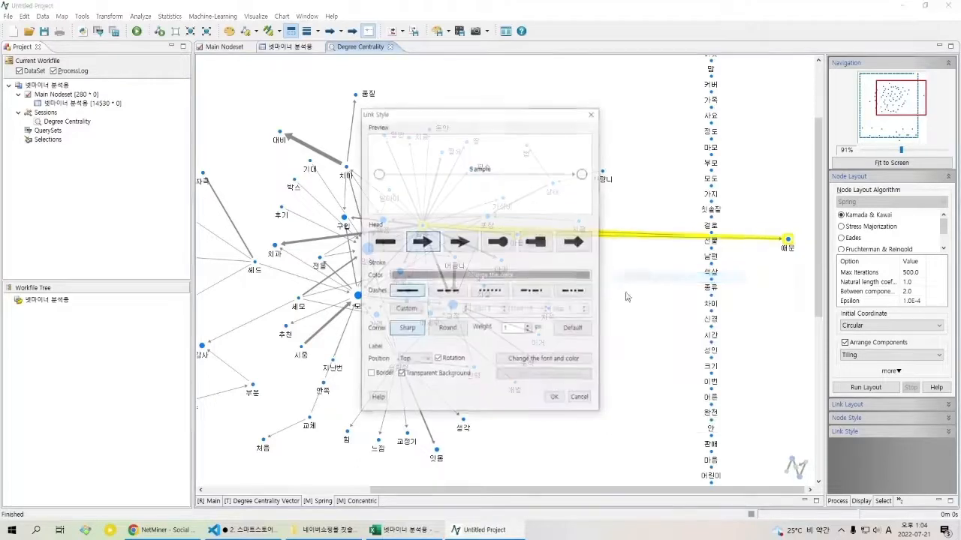
{"action": "left_click", "coordinate": [454, 277]}
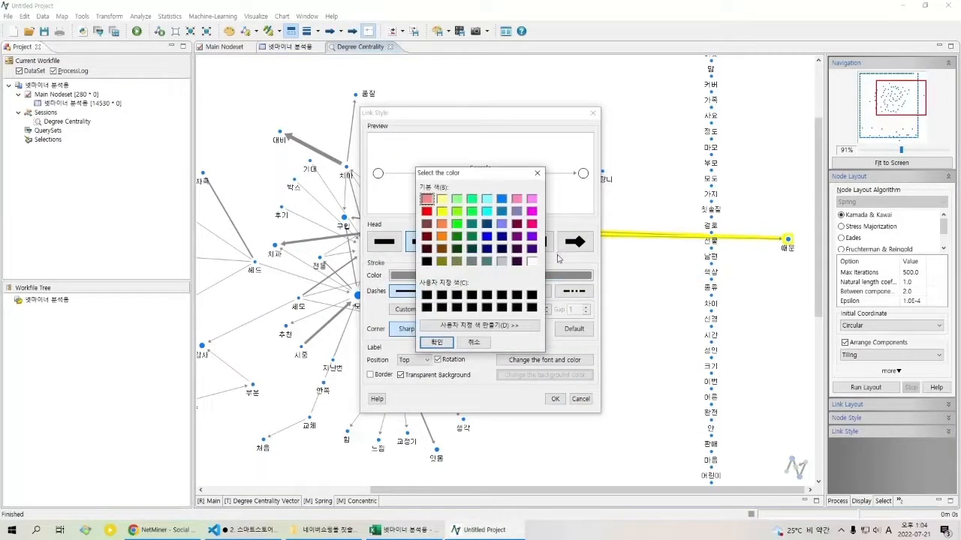
{"action": "left_click", "coordinate": [532, 261]}
{"action": "left_click", "coordinate": [437, 342]}
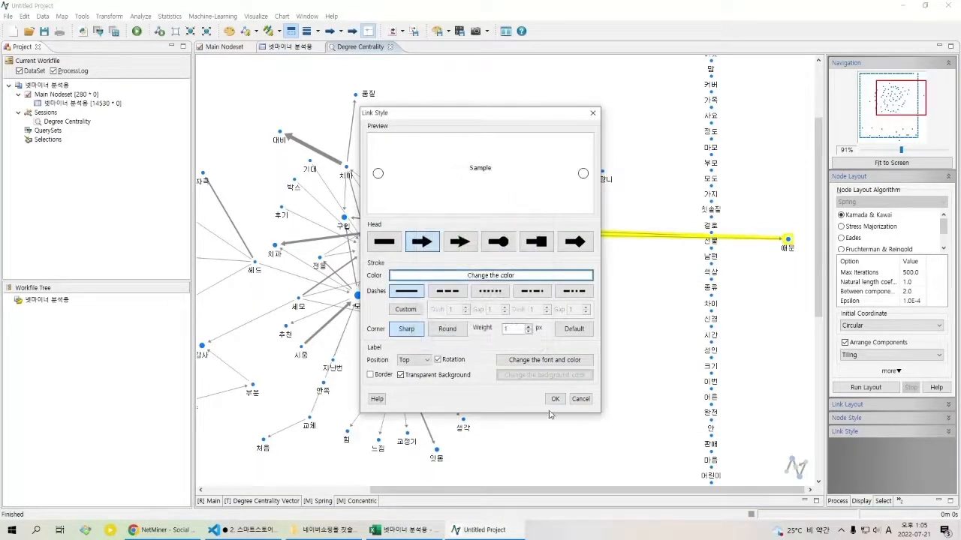
{"action": "left_click", "coordinate": [553, 401]}
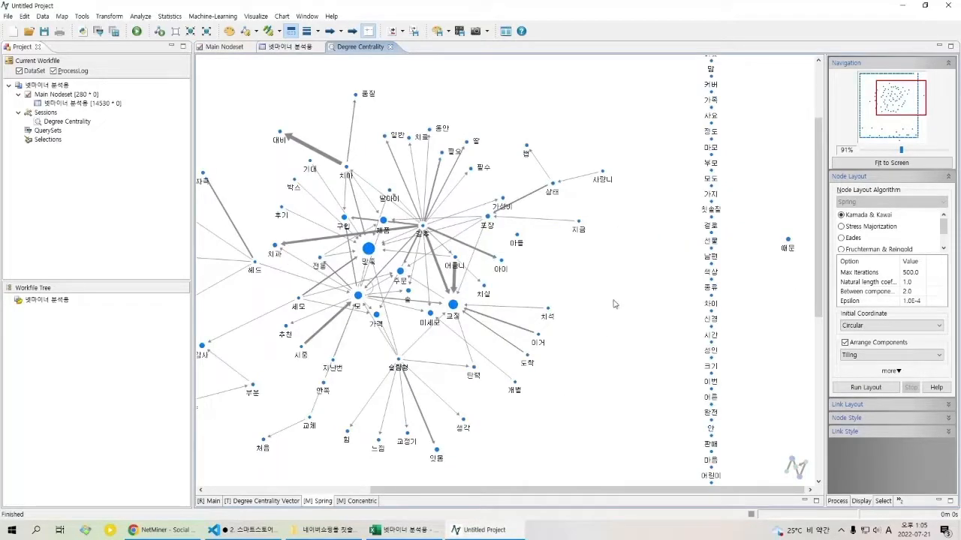
Step: Shift the 아들 node slightly down and set the stroke colour of the link leading to it to light grey
{"action": "left_click_drag", "start_coordinate": [573, 262], "coordinate": [654, 264]}
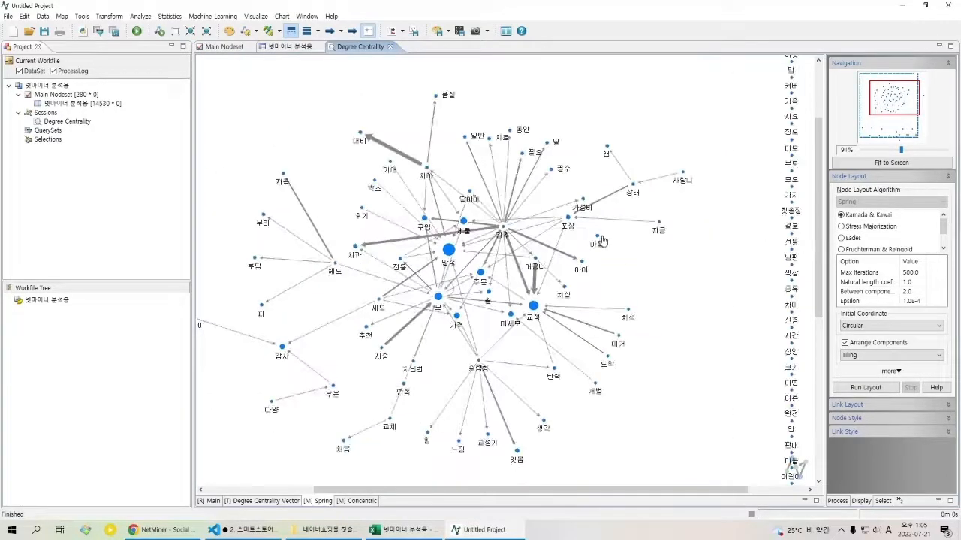
{"action": "left_click_drag", "start_coordinate": [602, 240], "coordinate": [604, 253]}
{"action": "left_click", "coordinate": [585, 251]}
{"action": "right_click", "coordinate": [585, 251]}
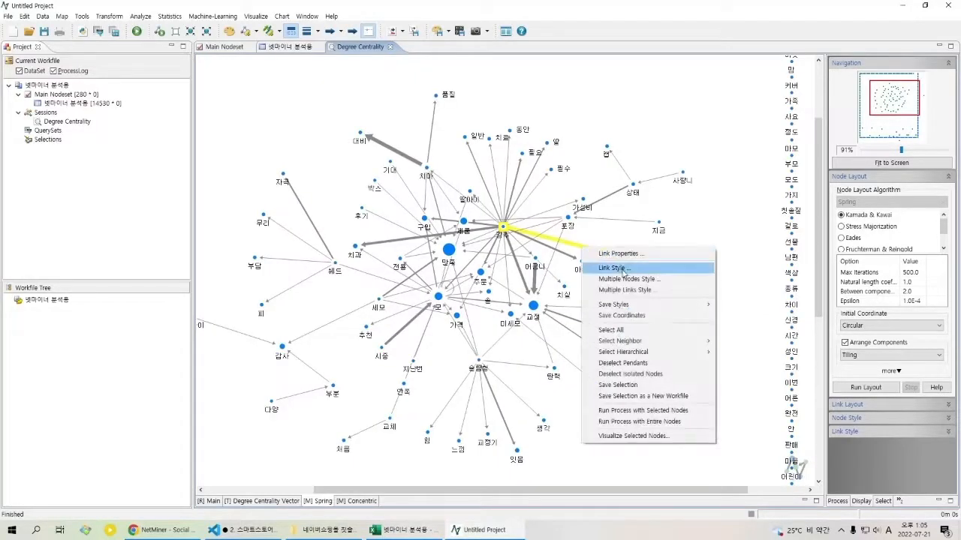
{"action": "left_click", "coordinate": [627, 270]}
{"action": "left_click", "coordinate": [510, 276]}
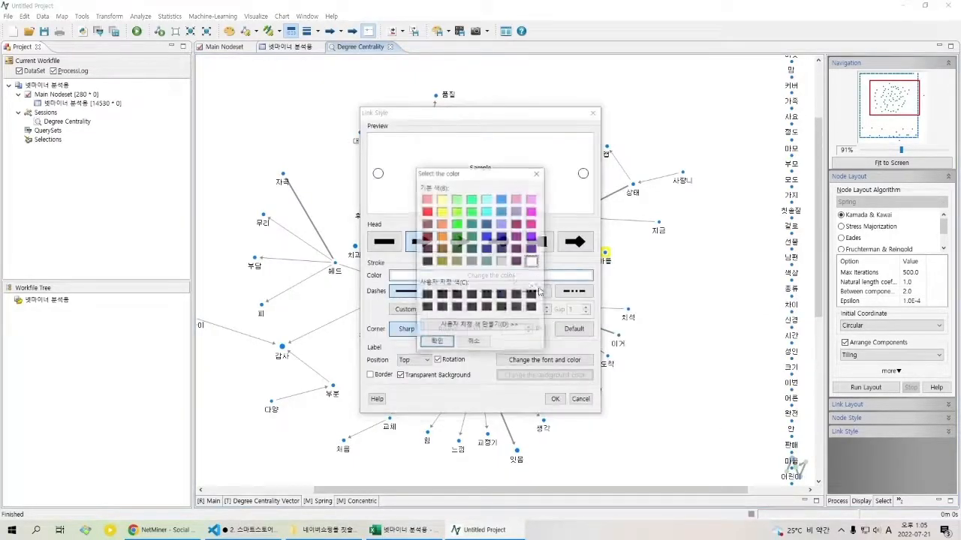
{"action": "left_click", "coordinate": [503, 261]}
{"action": "left_click", "coordinate": [437, 342]}
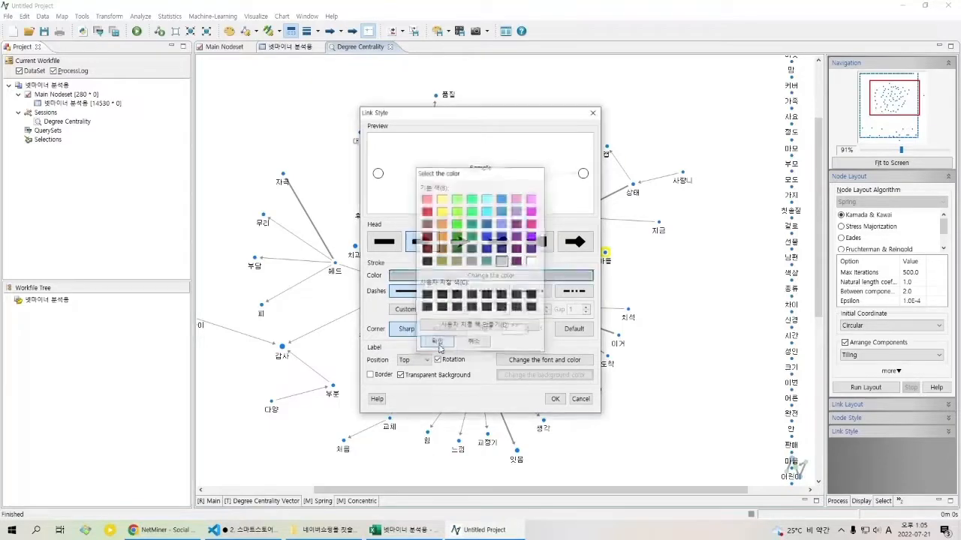
{"action": "left_click", "coordinate": [554, 399]}
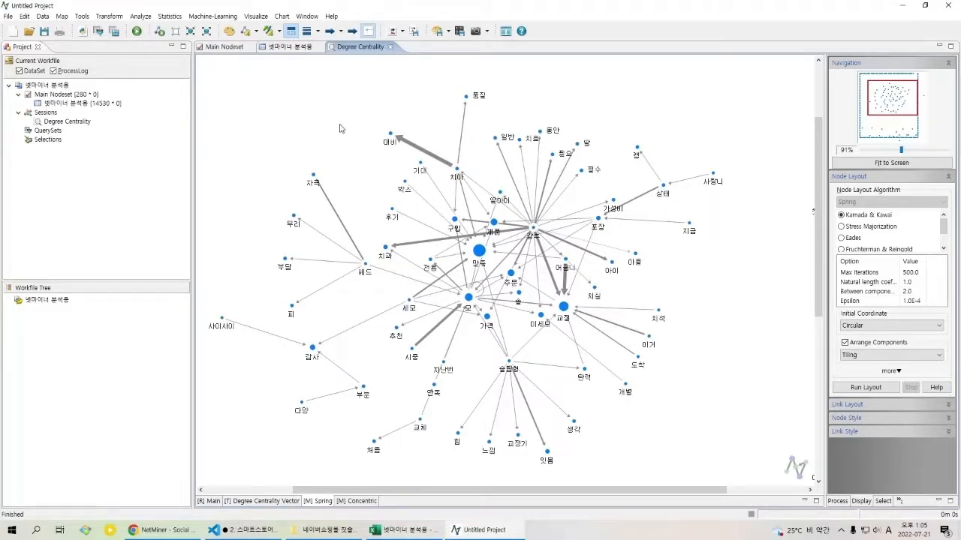
{"action": "key", "text": "ctrl+a"}
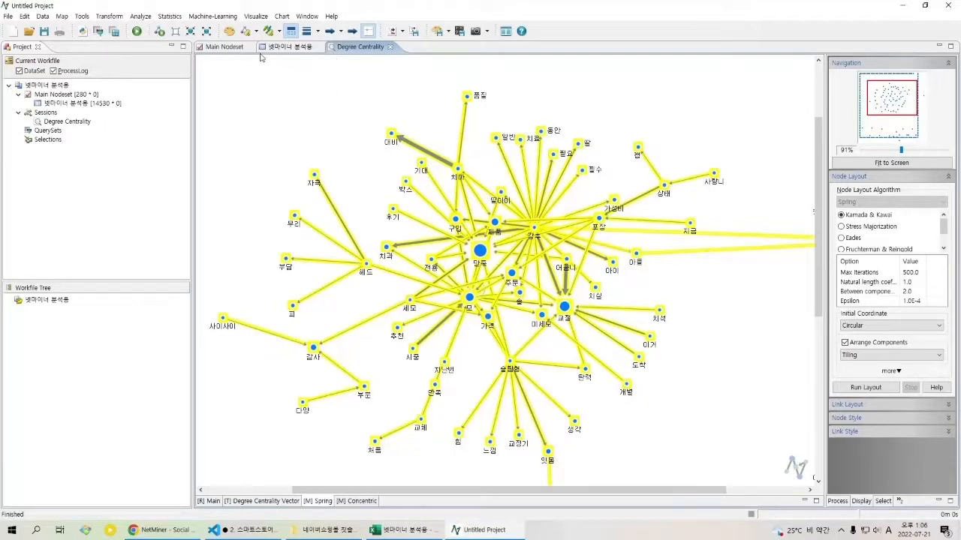
{"action": "left_click", "coordinate": [228, 33]}
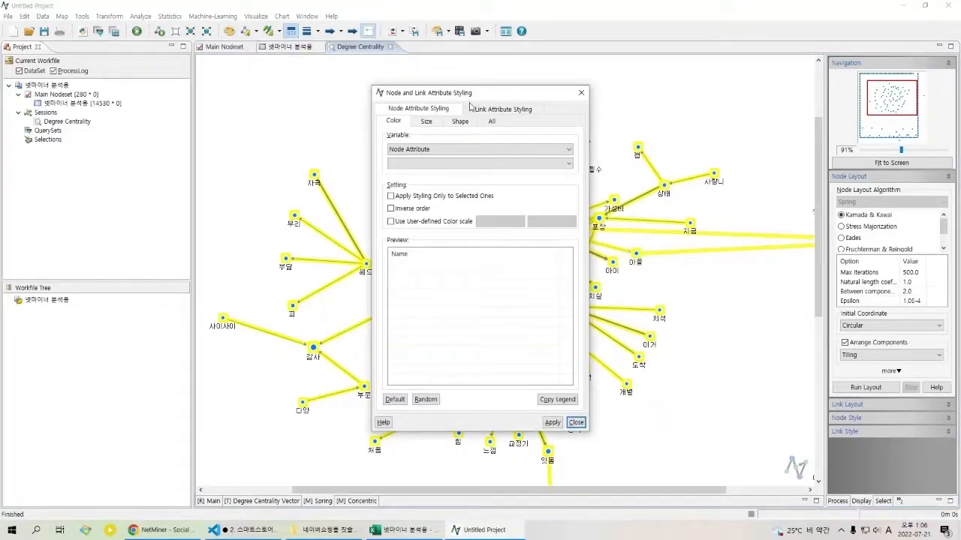
{"action": "left_click", "coordinate": [479, 109]}
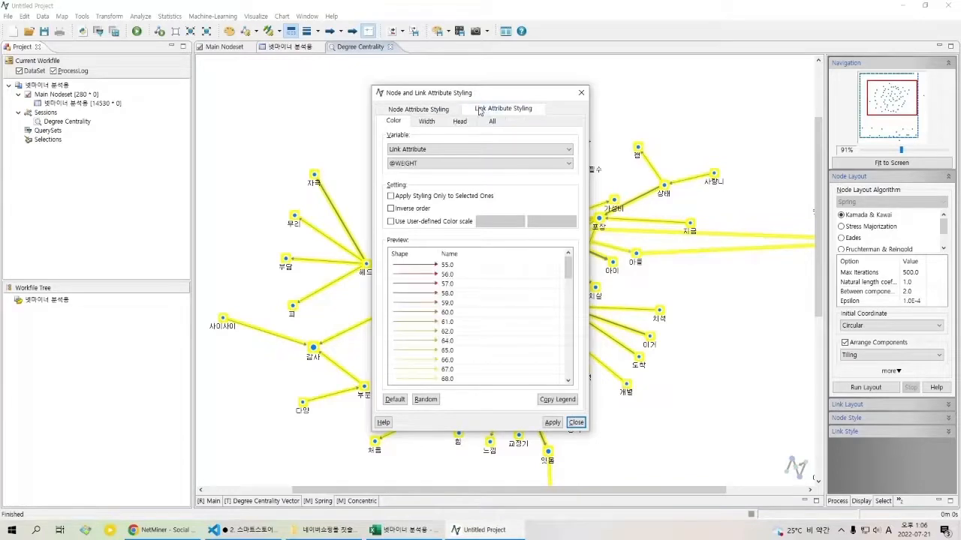
{"action": "left_click", "coordinate": [432, 229]}
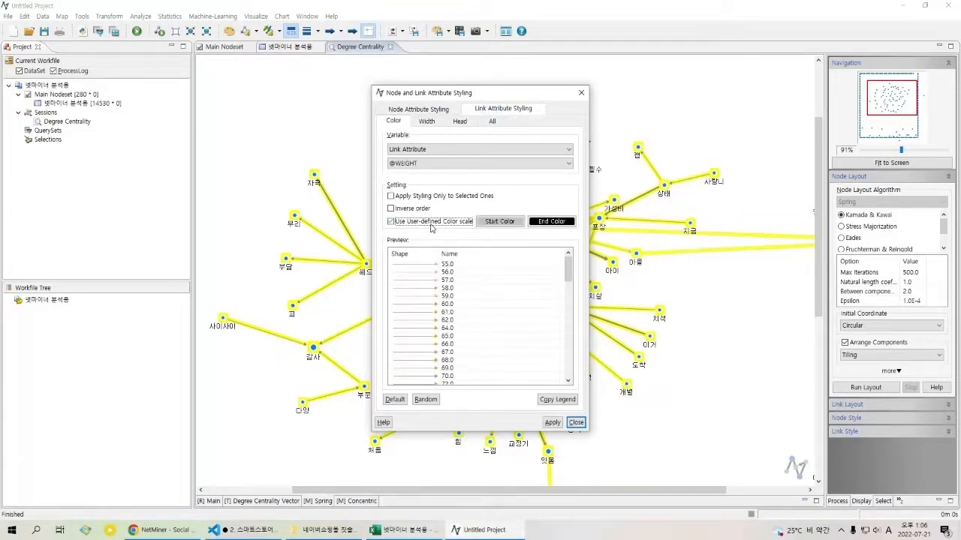
Step: Open the custom colour definition for the scale's start color and lighten the grey to RGB 223, 223, 223
{"action": "left_click", "coordinate": [494, 223]}
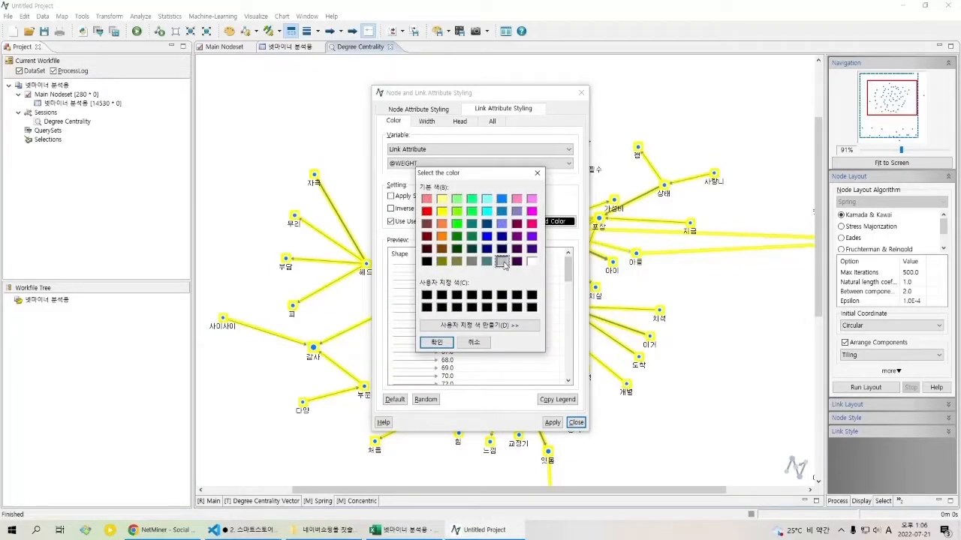
{"action": "left_click", "coordinate": [518, 326]}
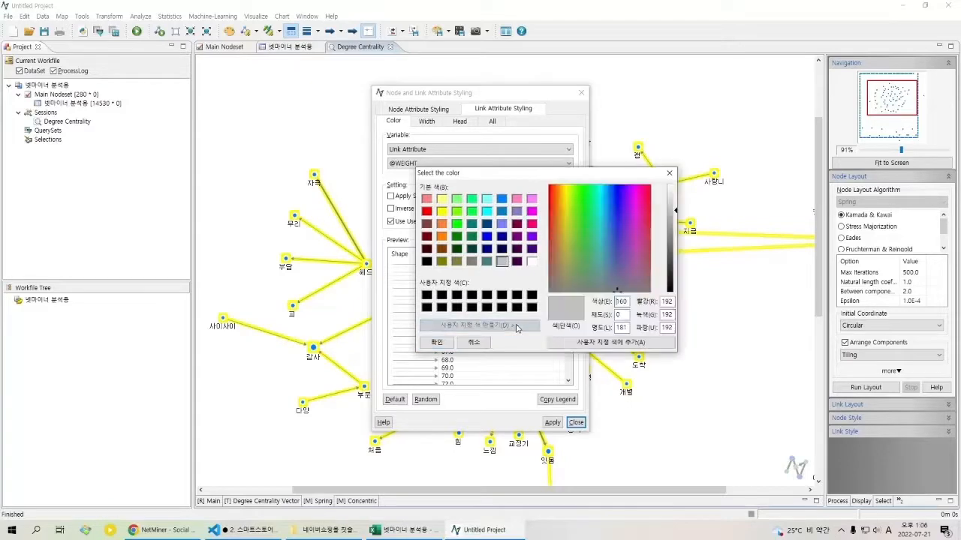
{"action": "mouse_move", "coordinate": [675, 213]}
{"action": "left_mouse_down"}
{"action": "mouse_move", "coordinate": [677, 252]}
{"action": "mouse_move", "coordinate": [678, 199]}
{"action": "left_mouse_up"}
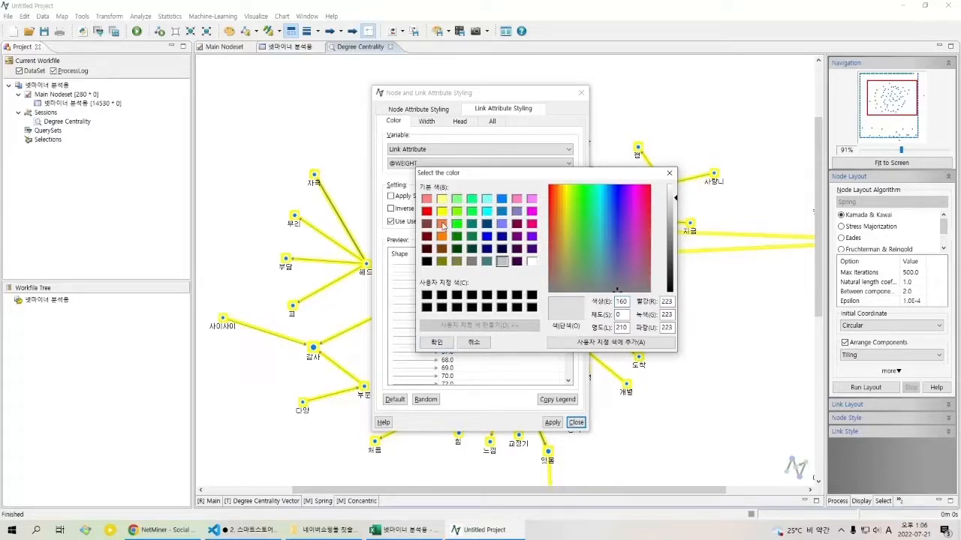
Step: Try orange, blue, violet, grey and a lightened red as the start color of the link colour scale
{"action": "left_click", "coordinate": [442, 224]}
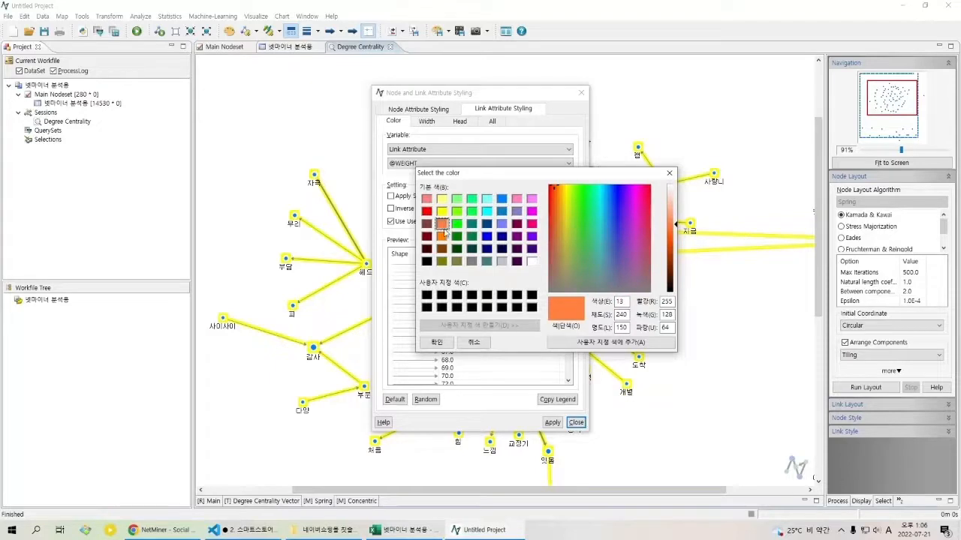
{"action": "left_click", "coordinate": [486, 236]}
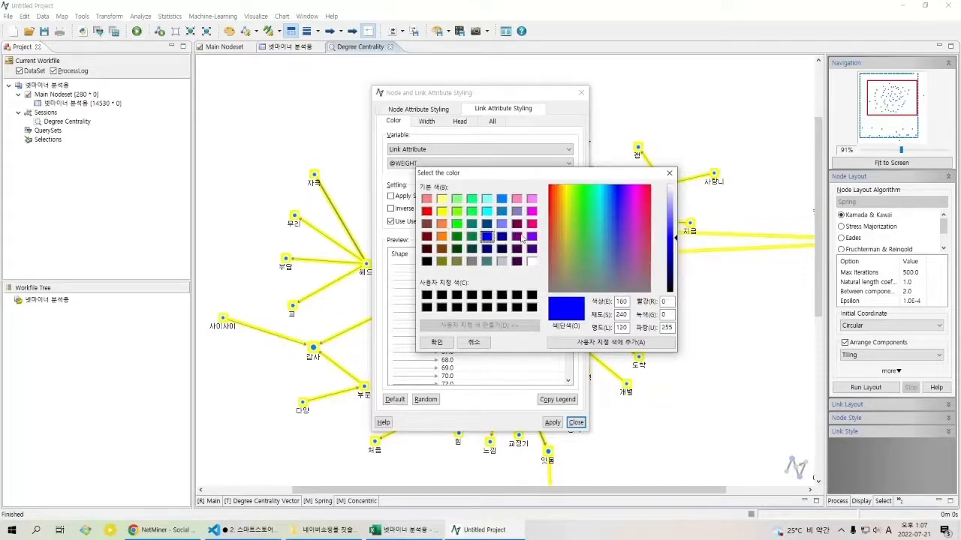
{"action": "left_click", "coordinate": [531, 236]}
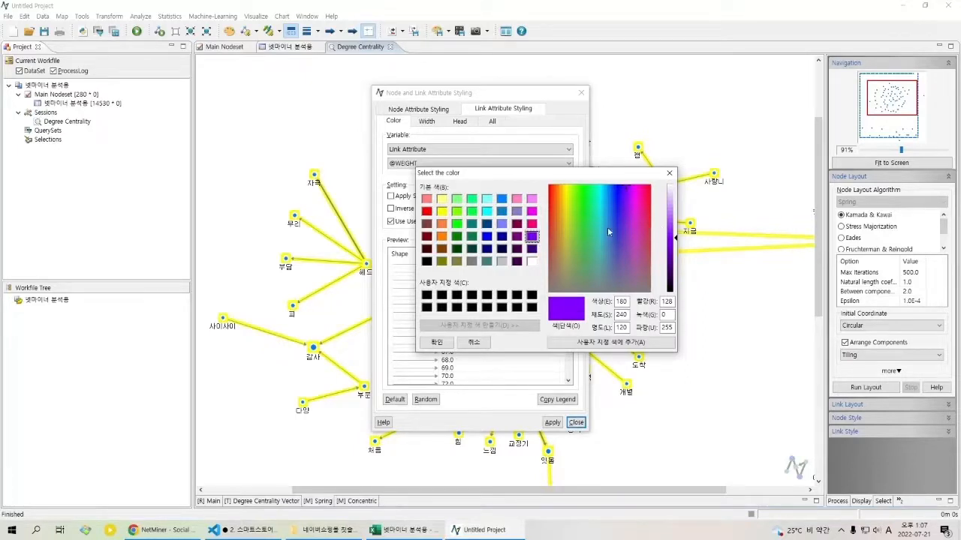
{"action": "left_click", "coordinate": [502, 261]}
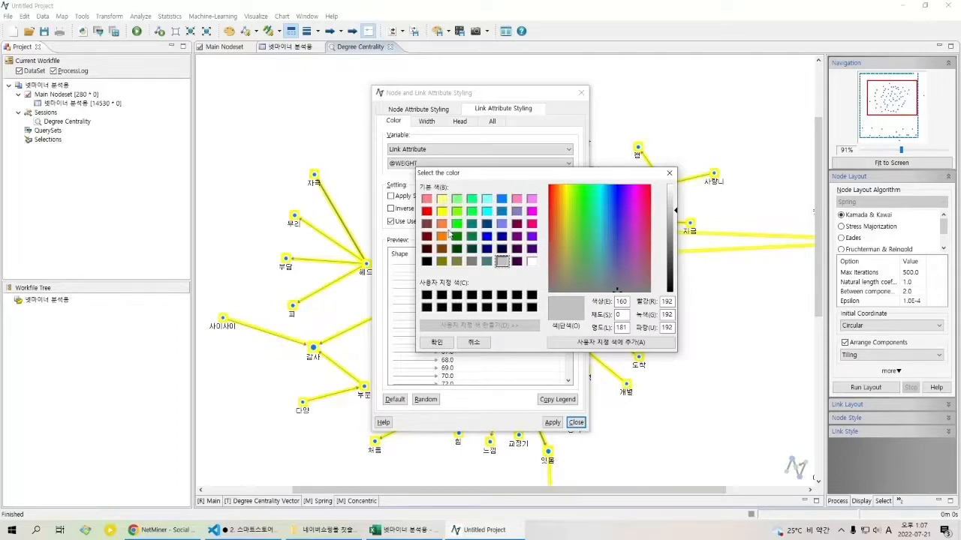
{"action": "left_click", "coordinate": [426, 211]}
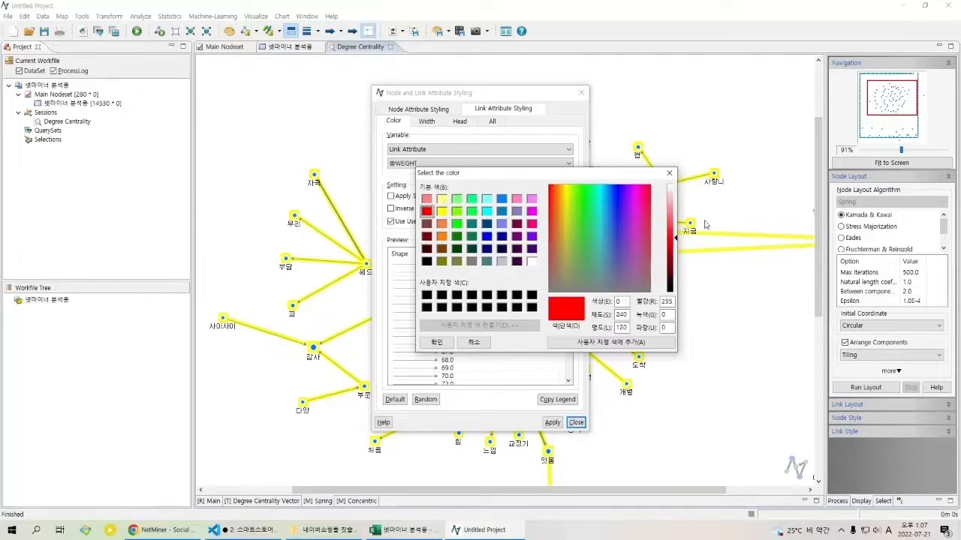
{"action": "left_click_drag", "start_coordinate": [674, 236], "coordinate": [677, 211]}
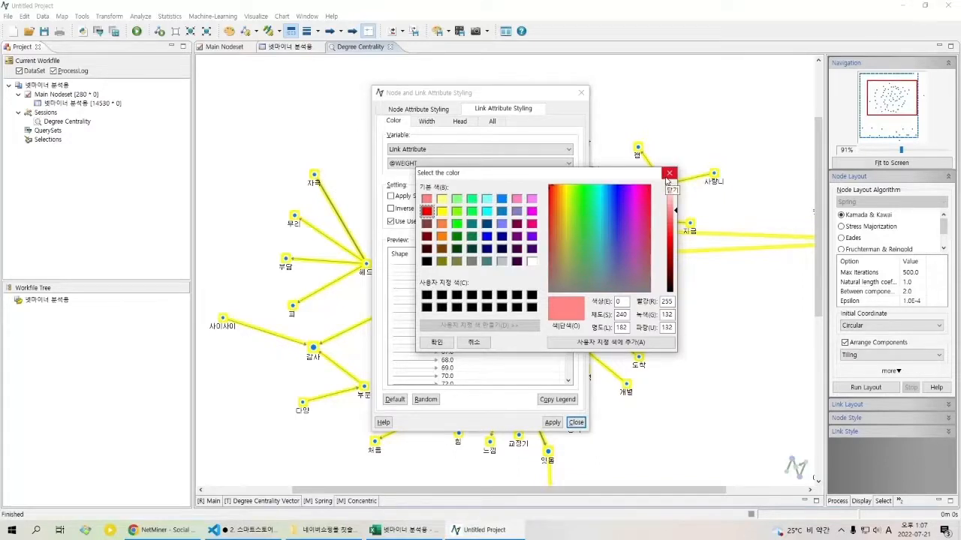
Step: Set the start color of the link colour scale to light grey, RGB 224, 224, 224
{"action": "left_click", "coordinate": [502, 261]}
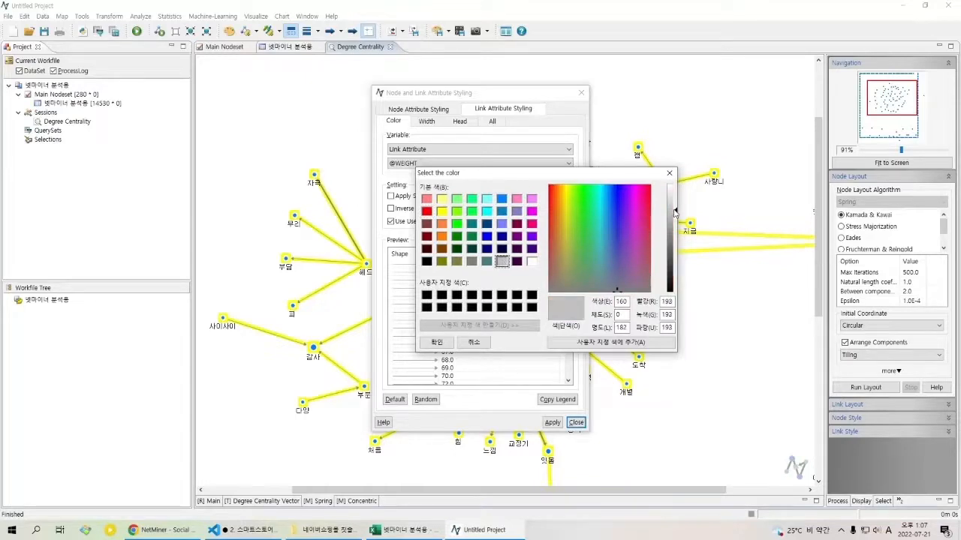
{"action": "left_click_drag", "start_coordinate": [675, 212], "coordinate": [677, 199]}
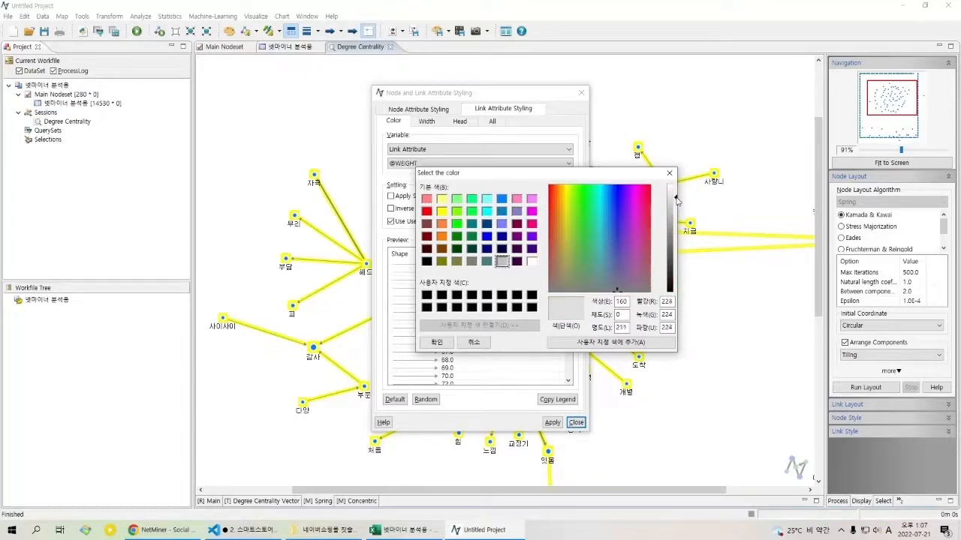
{"action": "left_click", "coordinate": [436, 343]}
{"action": "left_click", "coordinate": [551, 221]}
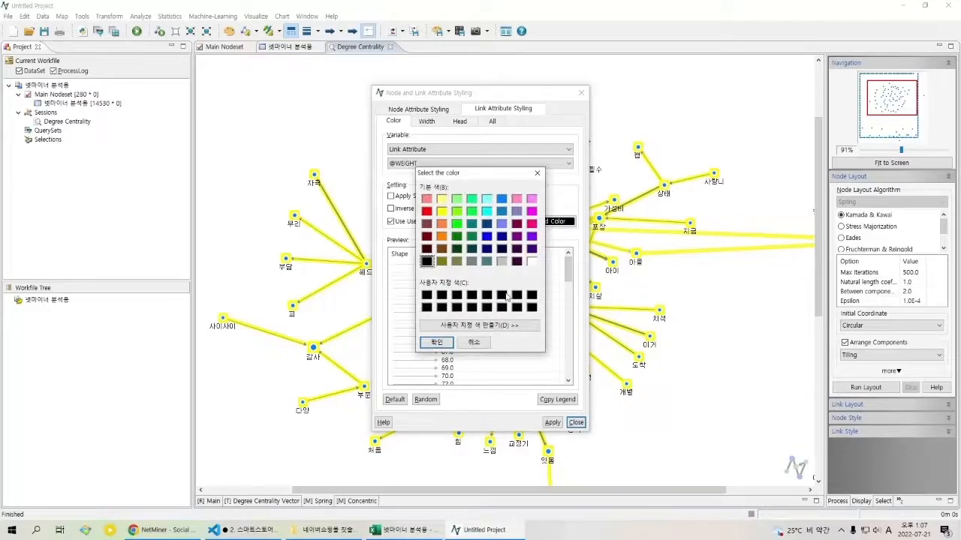
{"action": "left_click", "coordinate": [503, 325]}
{"action": "left_click_drag", "start_coordinate": [676, 203], "coordinate": [675, 216]}
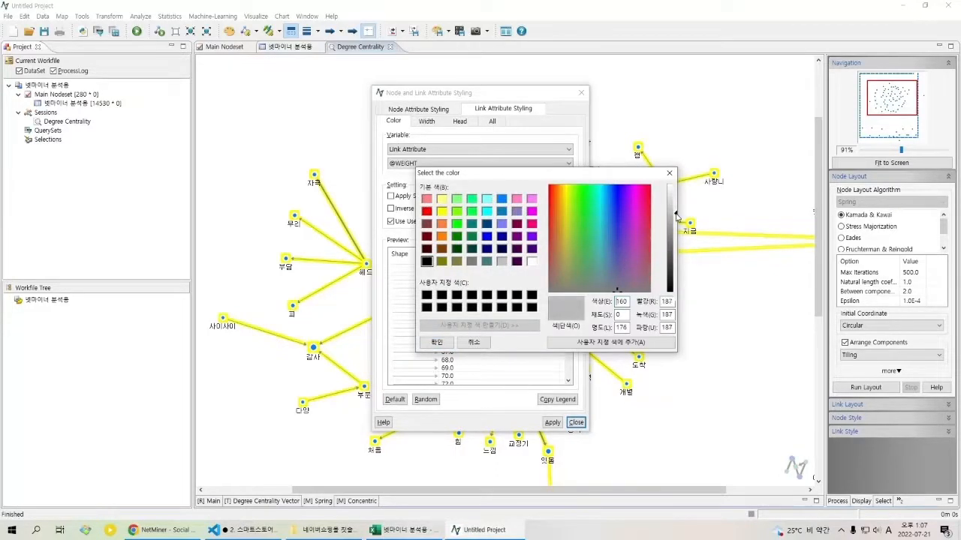
{"action": "left_click", "coordinate": [436, 343]}
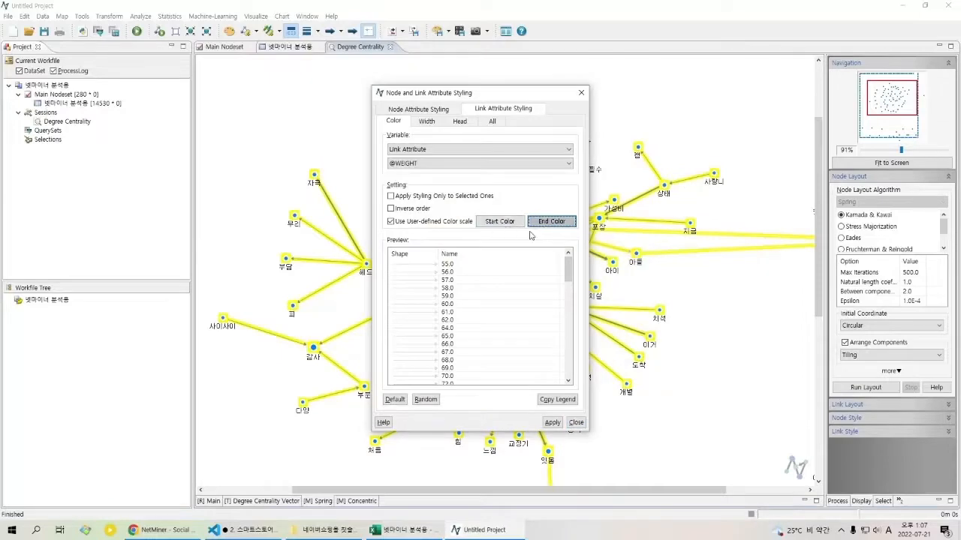
{"action": "left_click", "coordinate": [553, 423]}
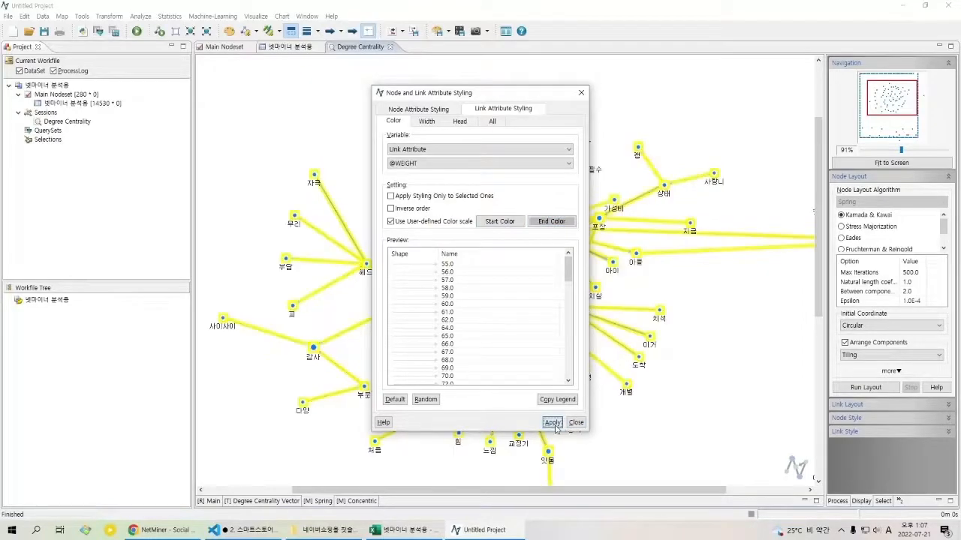
{"action": "left_click", "coordinate": [576, 424]}
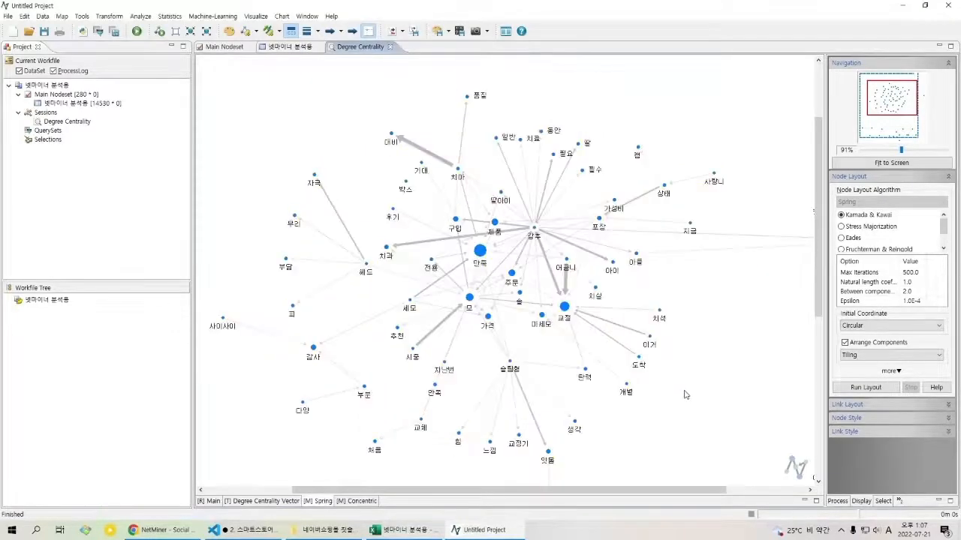
Step: Select the long links to the 때문 node and try setting the surface colour of their nodes to white
{"action": "left_click", "coordinate": [713, 241]}
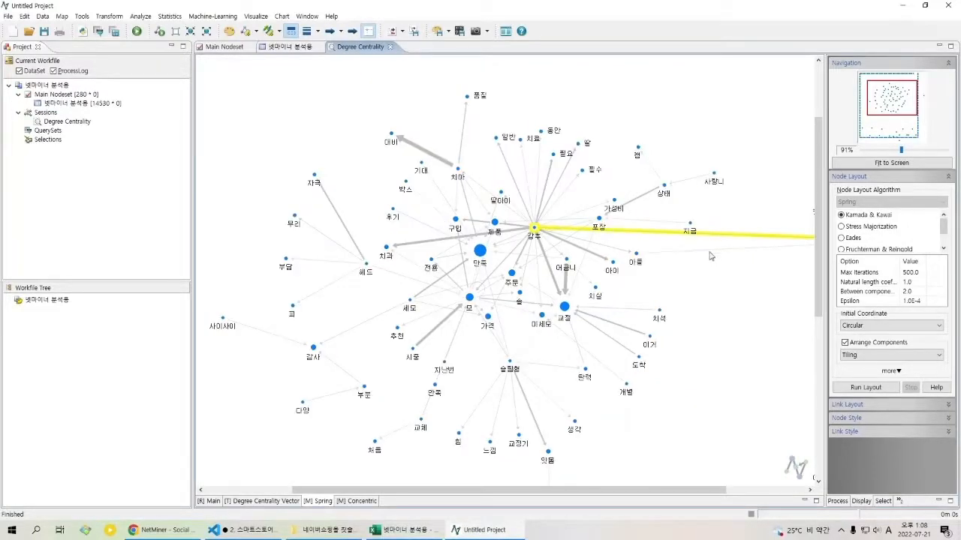
{"action": "left_click", "coordinate": [720, 251], "text": "ctrl"}
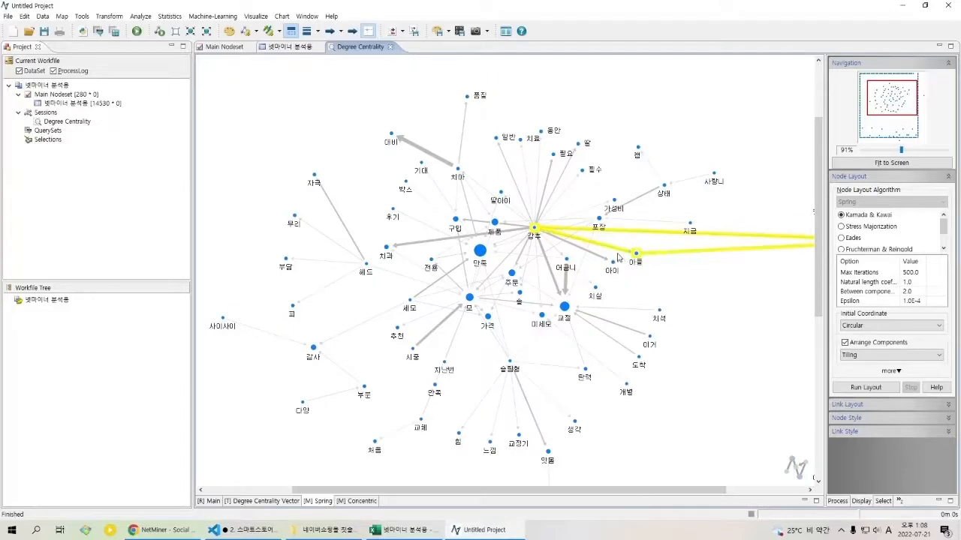
{"action": "right_click", "coordinate": [732, 235]}
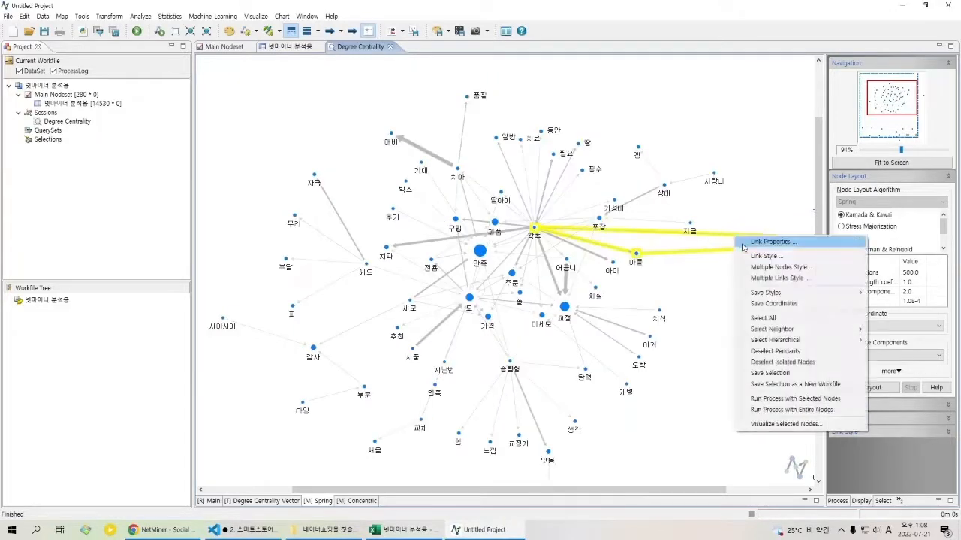
{"action": "left_click", "coordinate": [747, 253]}
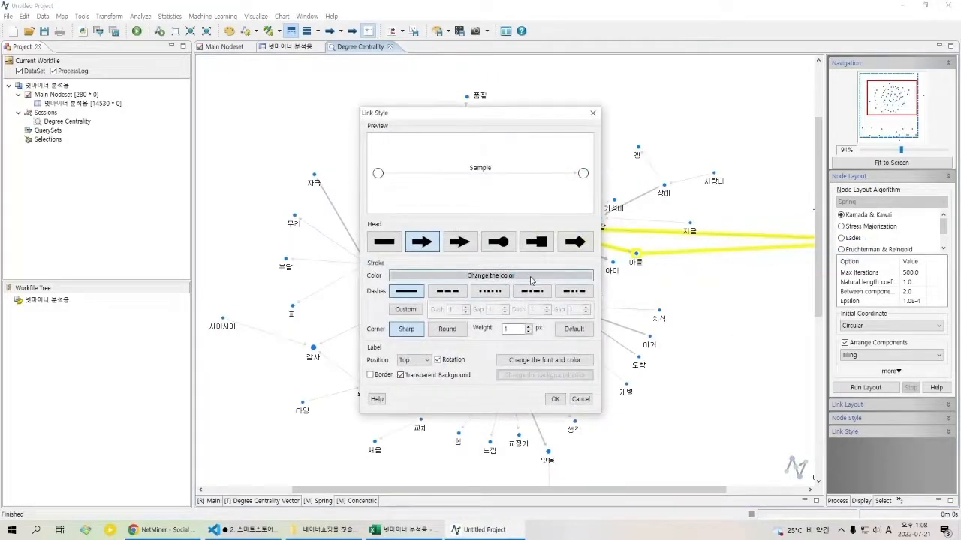
{"action": "key", "text": "Escape"}
{"action": "right_click", "coordinate": [730, 239]}
{"action": "left_click", "coordinate": [774, 269]}
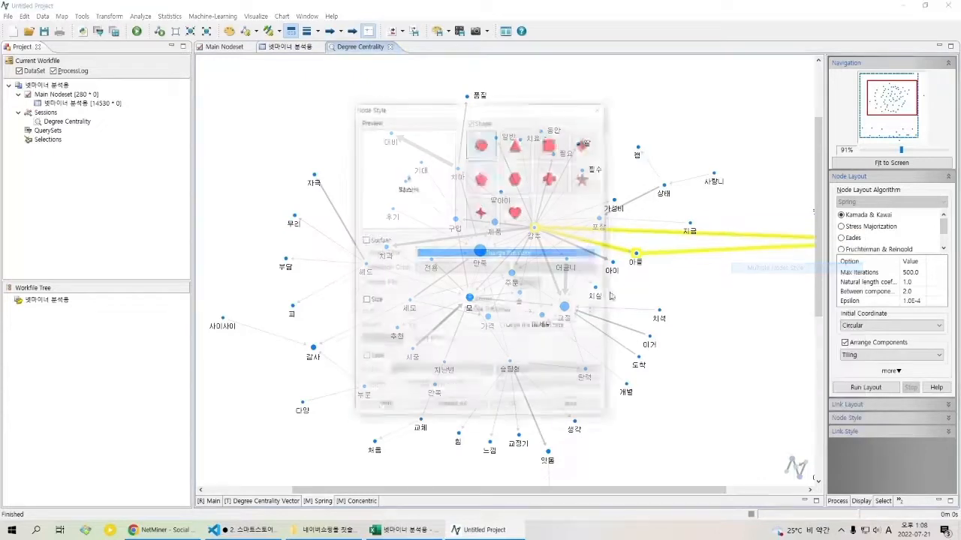
{"action": "left_click", "coordinate": [522, 253]}
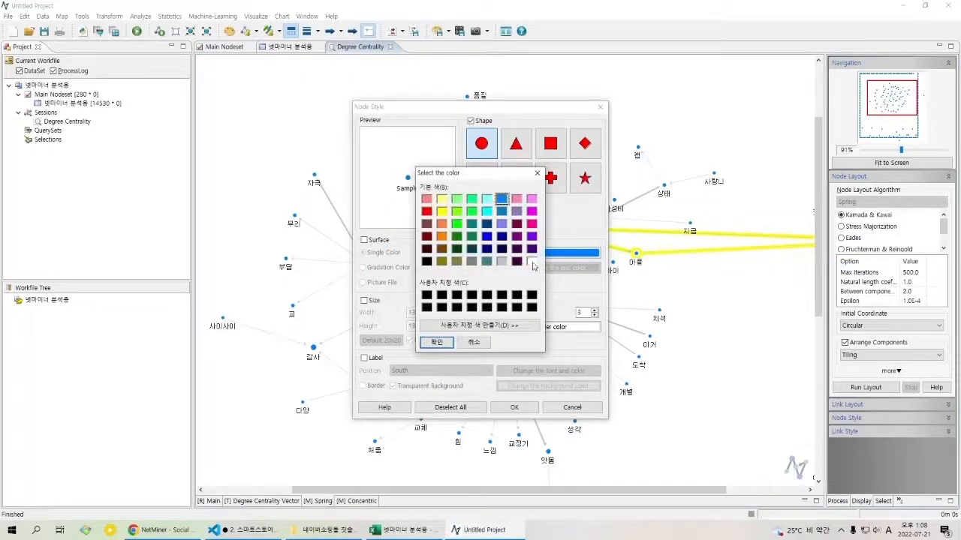
{"action": "left_click", "coordinate": [449, 343]}
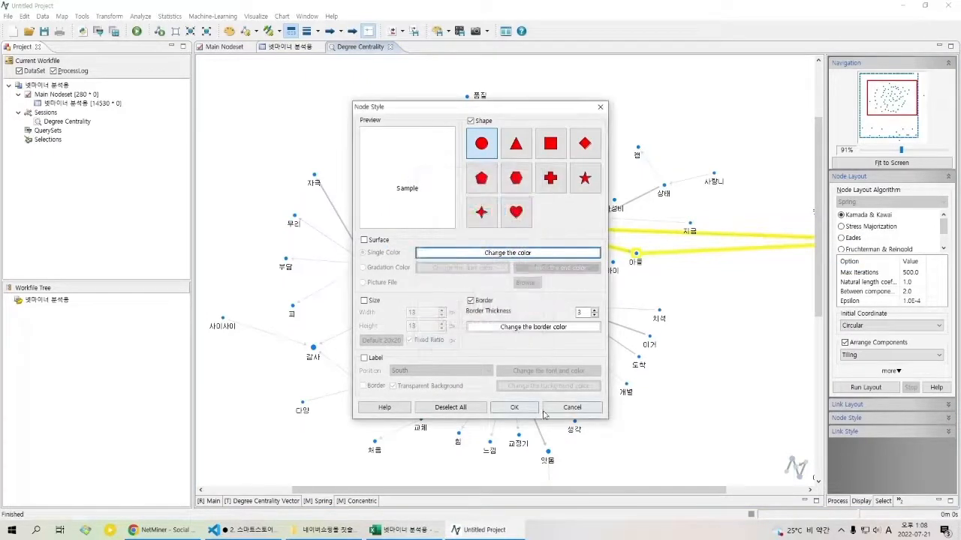
{"action": "left_click", "coordinate": [514, 407]}
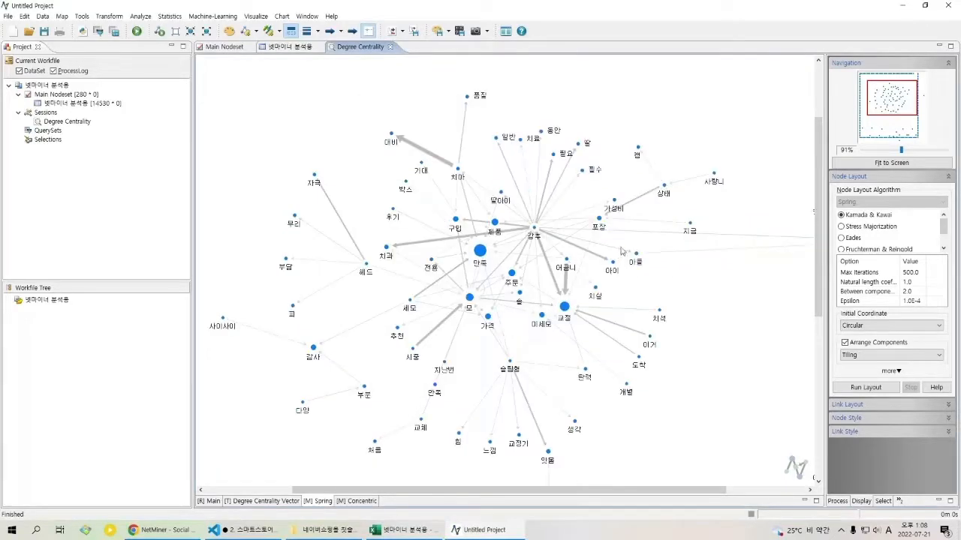
Step: Hide the long links running from 강추 and 아들 to the 때문 node by setting the selected links' stroke colour to white
{"action": "left_click", "coordinate": [685, 251]}
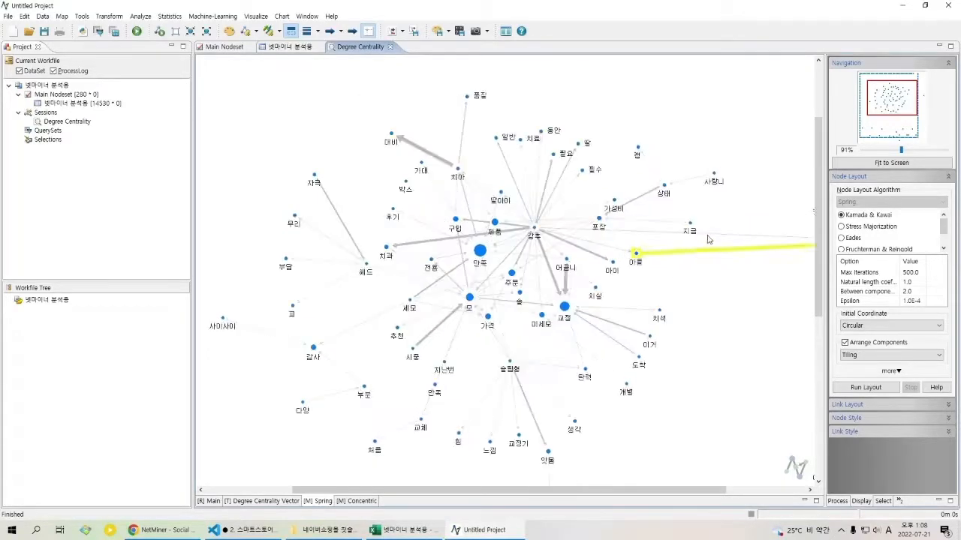
{"action": "right_click", "coordinate": [712, 236]}
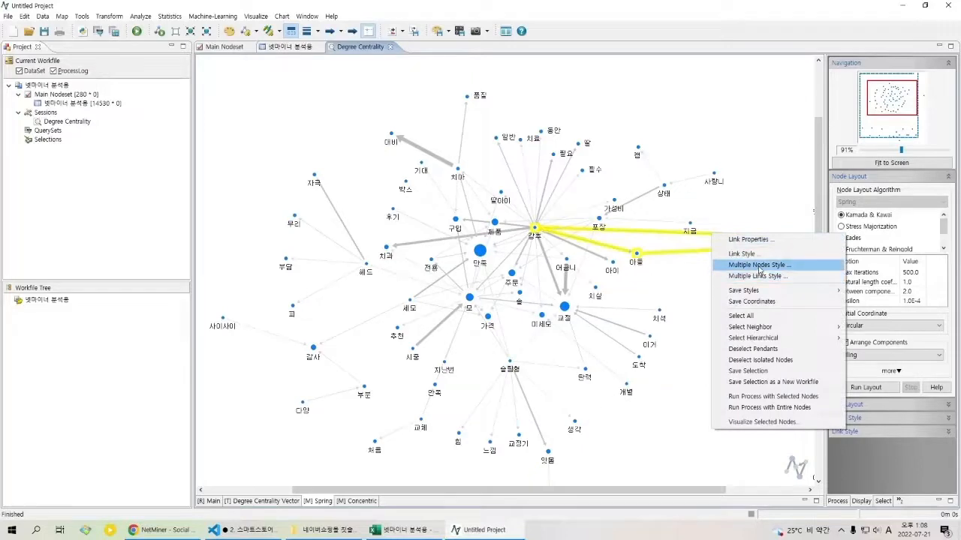
{"action": "left_click", "coordinate": [760, 265]}
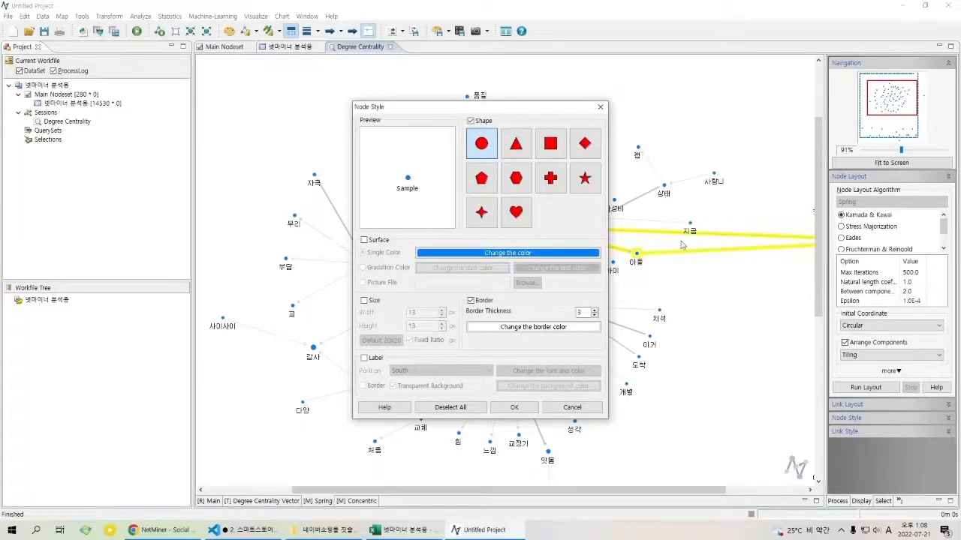
{"action": "key", "text": "Escape"}
{"action": "right_click", "coordinate": [717, 235]}
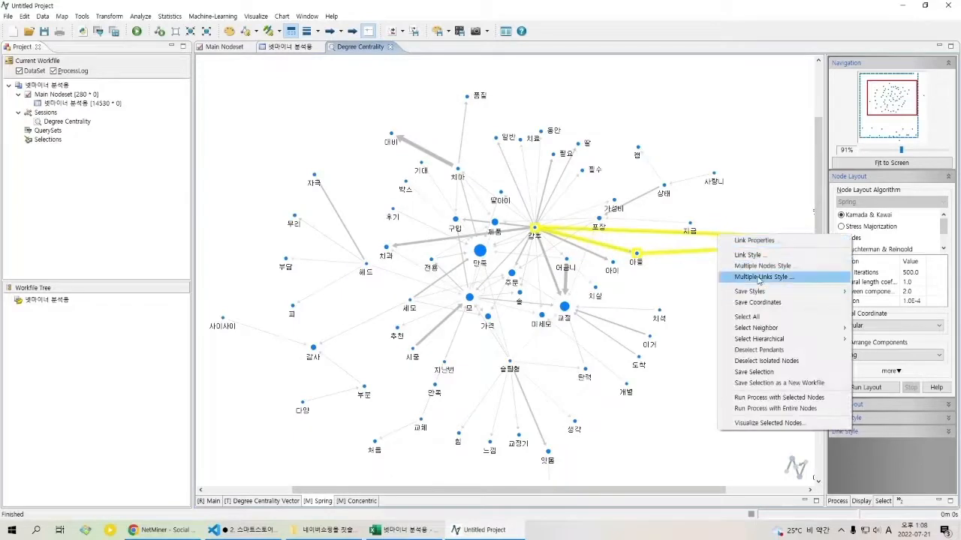
{"action": "left_click", "coordinate": [760, 277]}
{"action": "left_click", "coordinate": [486, 275]}
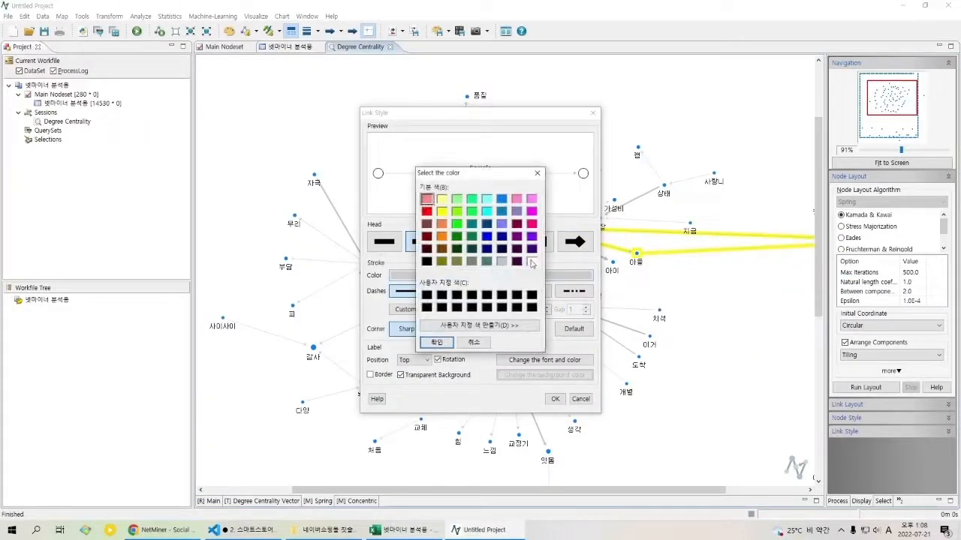
{"action": "left_click", "coordinate": [531, 261]}
{"action": "left_click", "coordinate": [438, 342]}
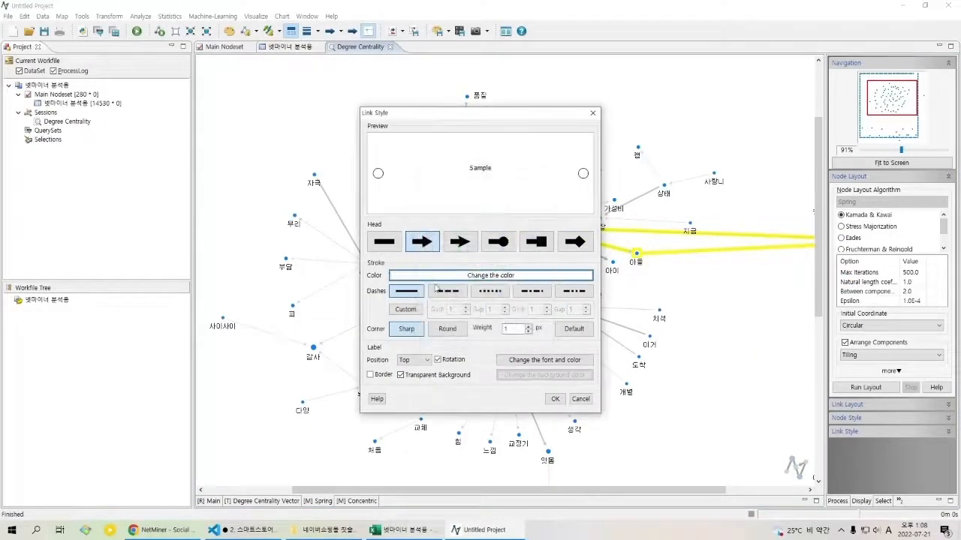
{"action": "left_click", "coordinate": [556, 398]}
{"action": "left_click", "coordinate": [698, 318]}
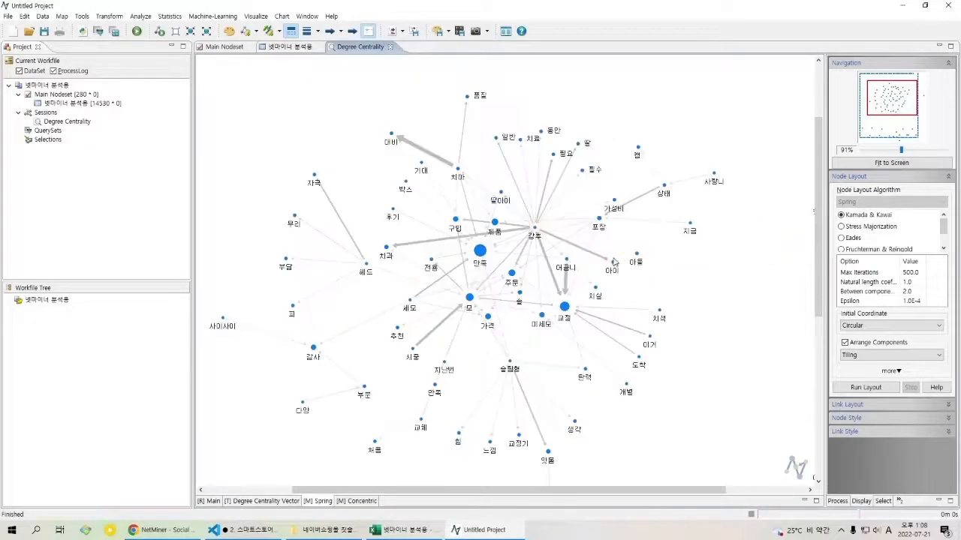
Step: Set the stroke colour of the link between 강추 and 아들 to light grey, RGB 219, 219, 219
{"action": "left_click", "coordinate": [612, 248]}
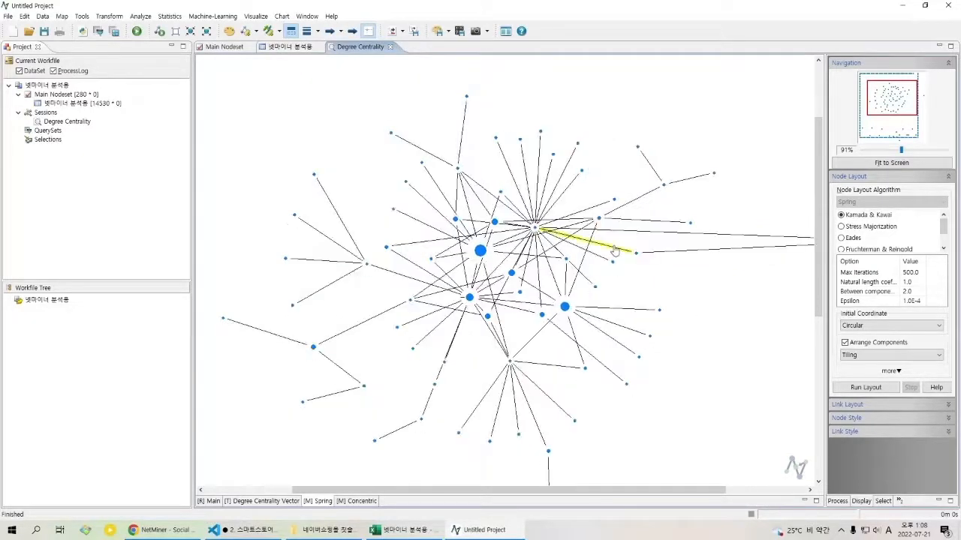
{"action": "right_click", "coordinate": [612, 249]}
{"action": "left_click", "coordinate": [644, 268]}
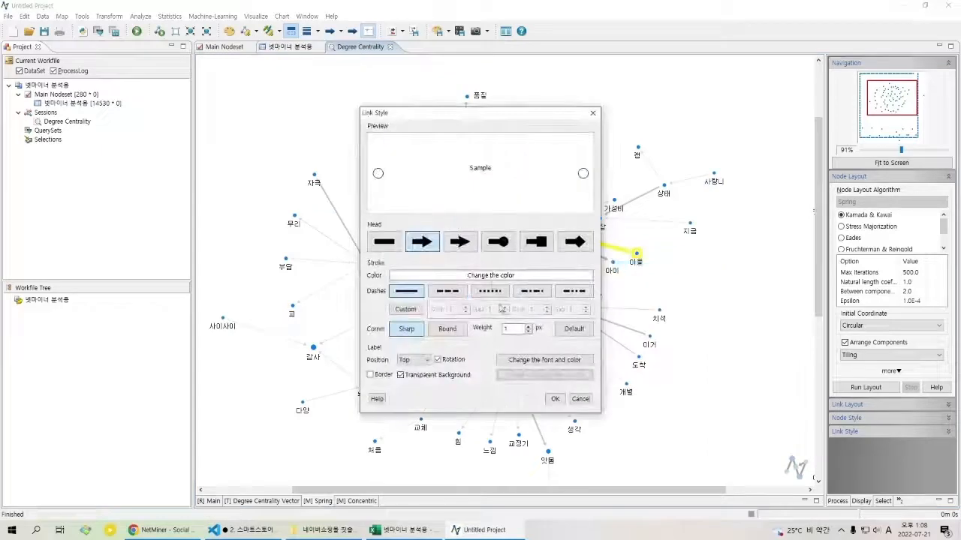
{"action": "left_click", "coordinate": [492, 276]}
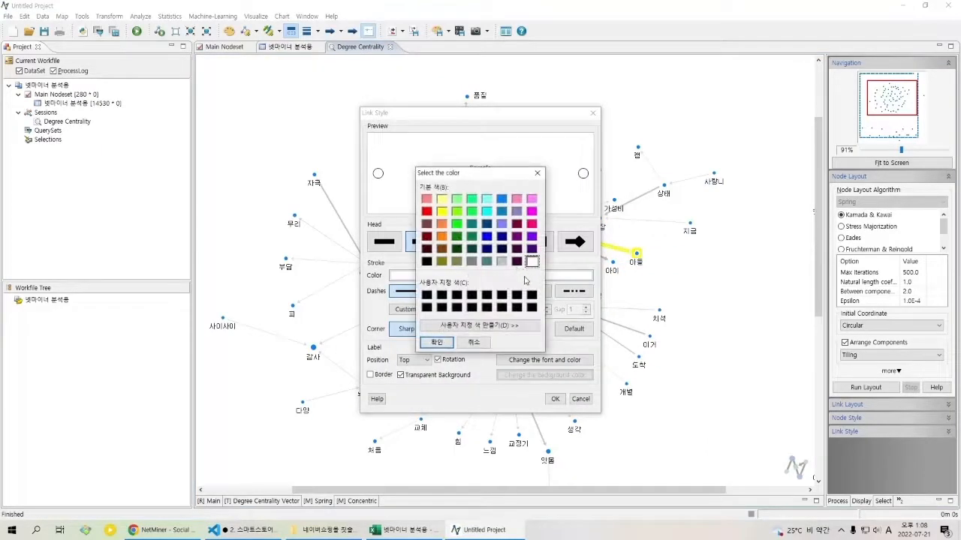
{"action": "left_click", "coordinate": [524, 325]}
{"action": "left_click", "coordinate": [674, 198]}
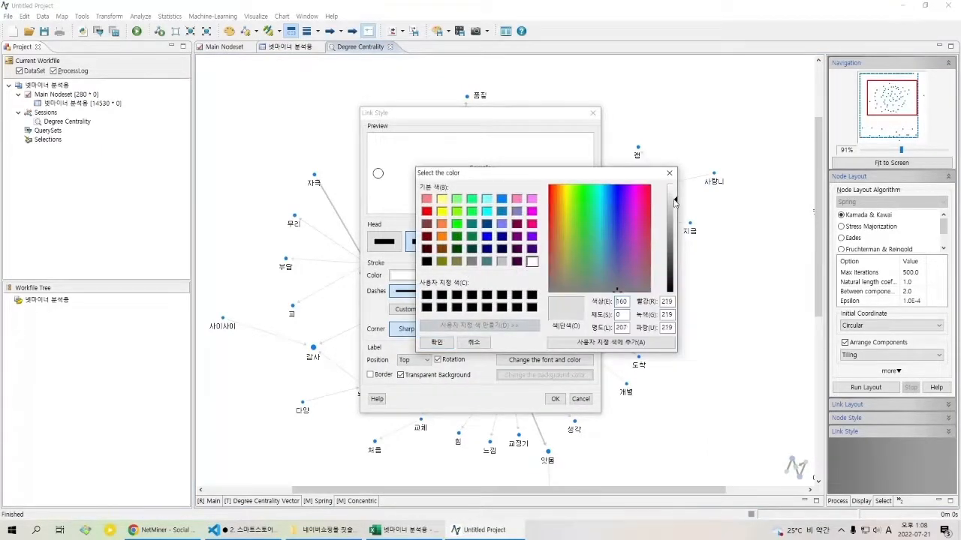
{"action": "left_click", "coordinate": [445, 343]}
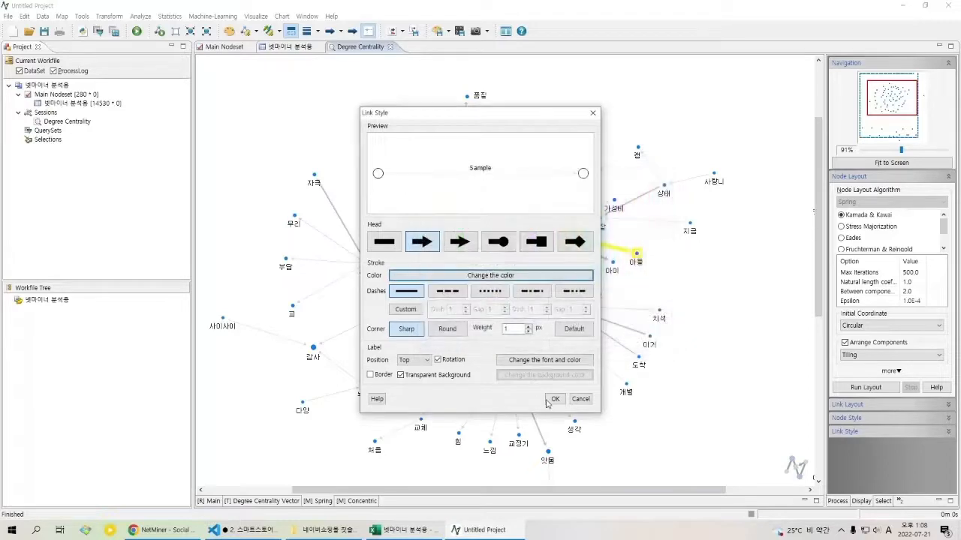
{"action": "left_click", "coordinate": [556, 399]}
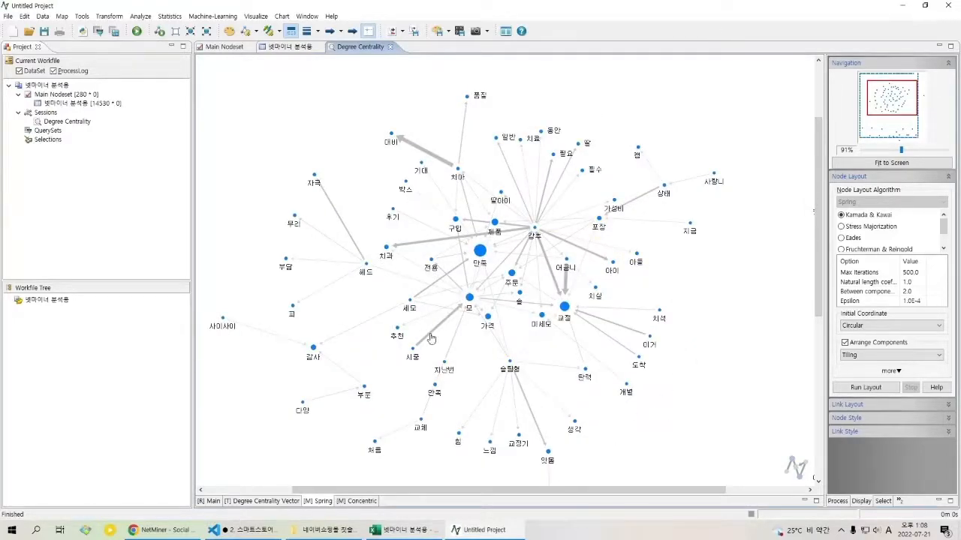
Step: Select the whole map and open the label font and colour settings in the style of all nodes
{"action": "left_click_drag", "start_coordinate": [409, 178], "coordinate": [422, 167]}
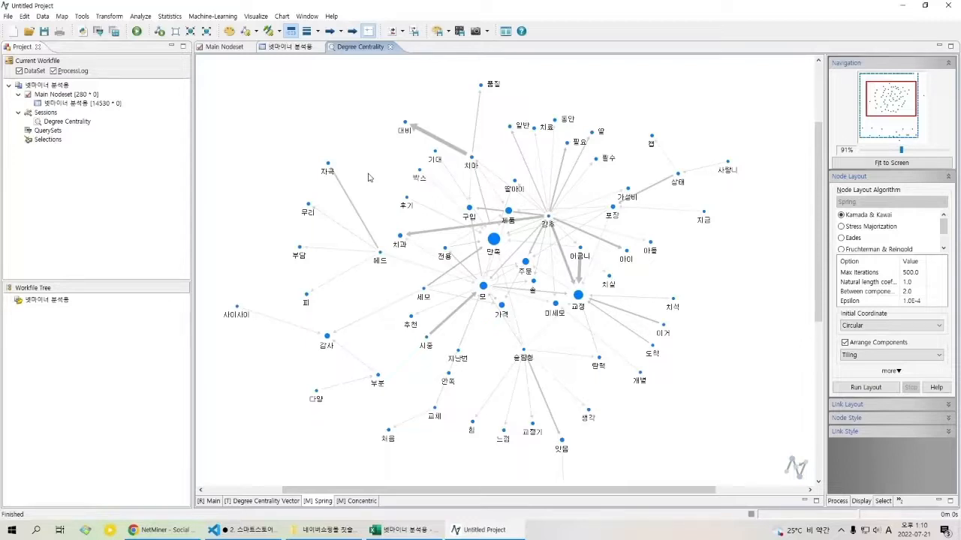
{"action": "key", "text": "ctrl+a"}
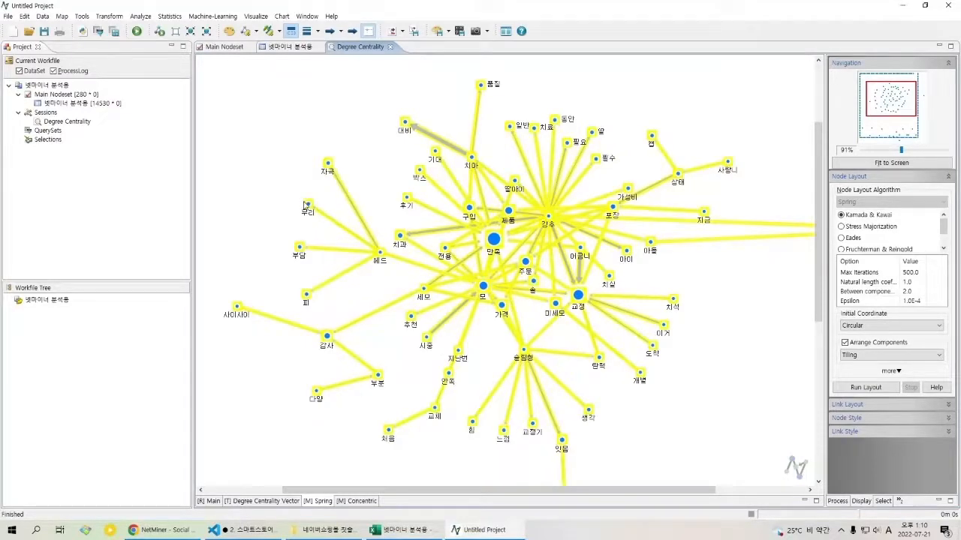
{"action": "right_click", "coordinate": [348, 162]}
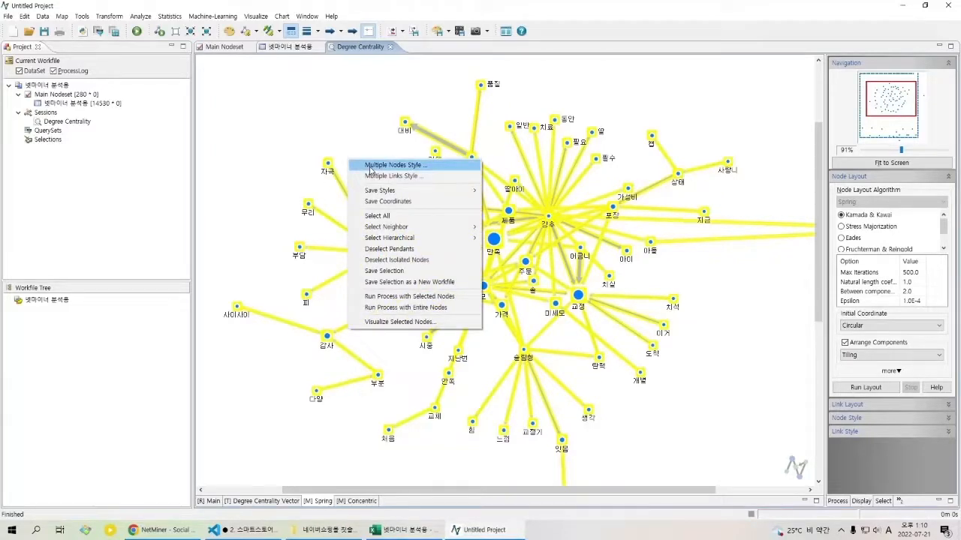
{"action": "left_click", "coordinate": [370, 167]}
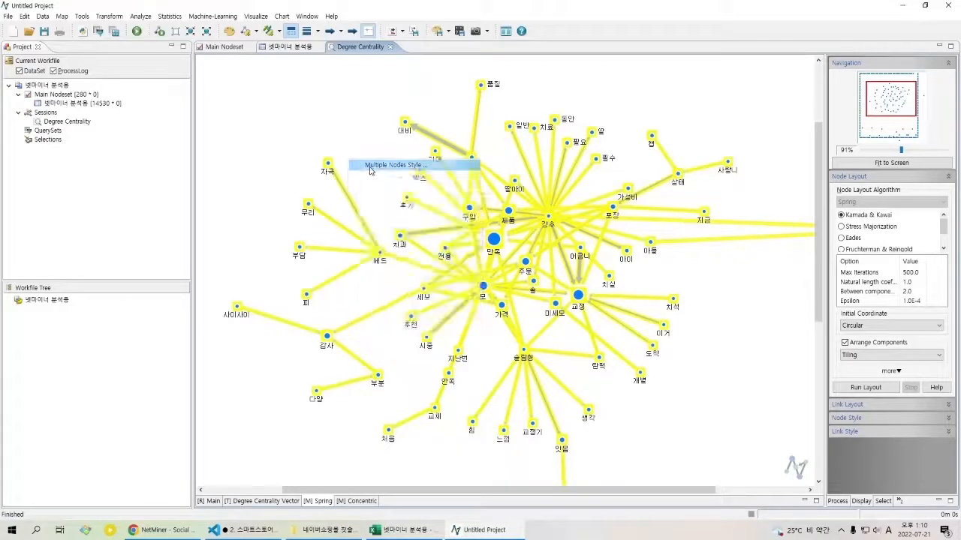
{"action": "left_click", "coordinate": [365, 358]}
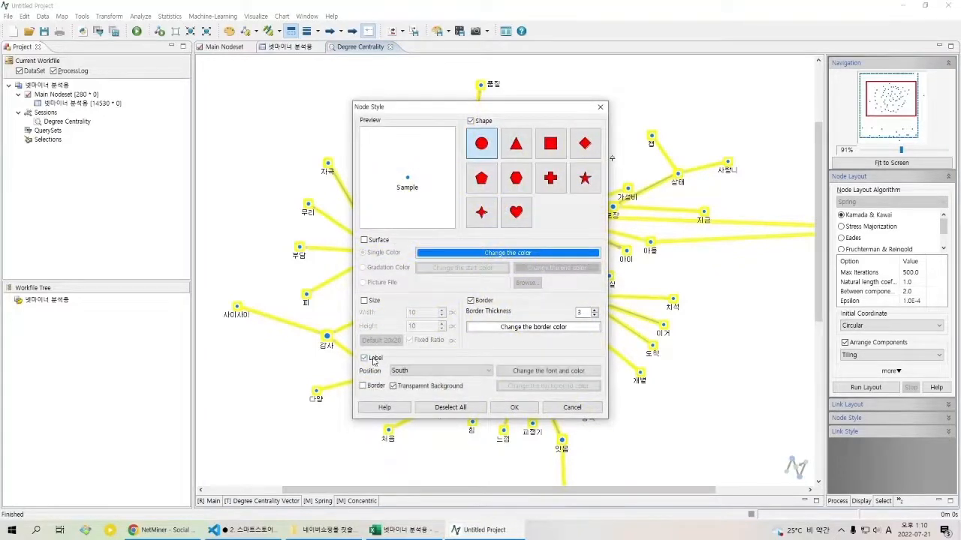
{"action": "left_click", "coordinate": [534, 373]}
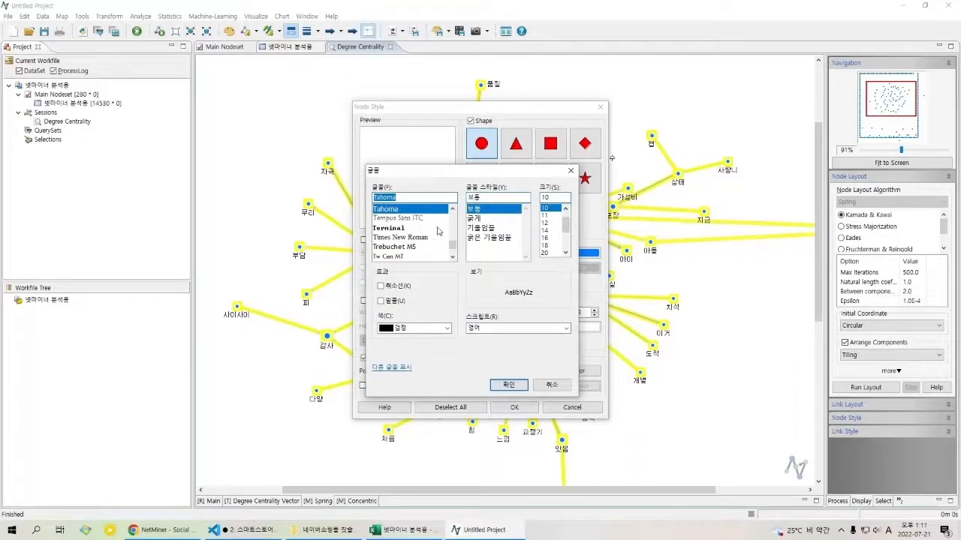
{"action": "left_click_drag", "start_coordinate": [453, 245], "coordinate": [460, 223]}
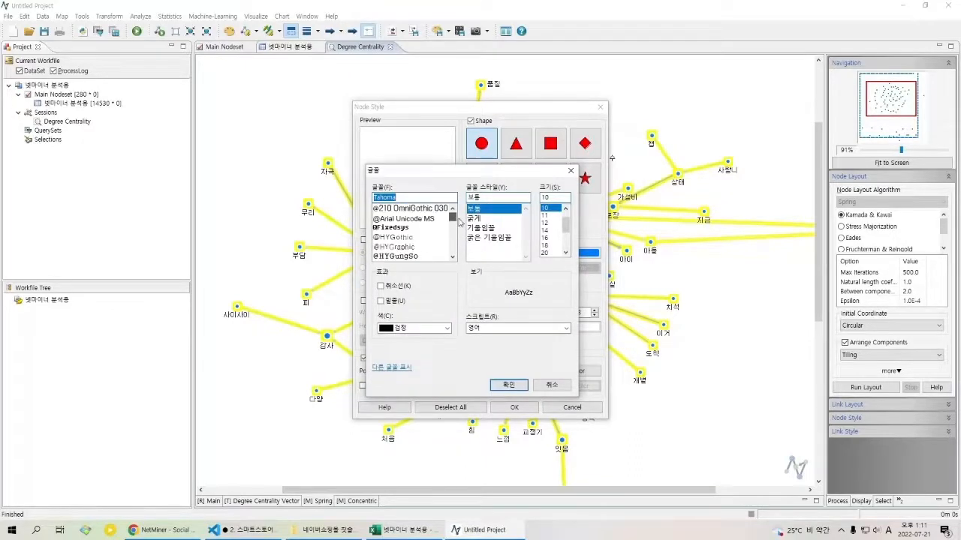
{"action": "left_click", "coordinate": [435, 208]}
{"action": "left_click", "coordinate": [430, 218]}
{"action": "left_click", "coordinate": [429, 228]}
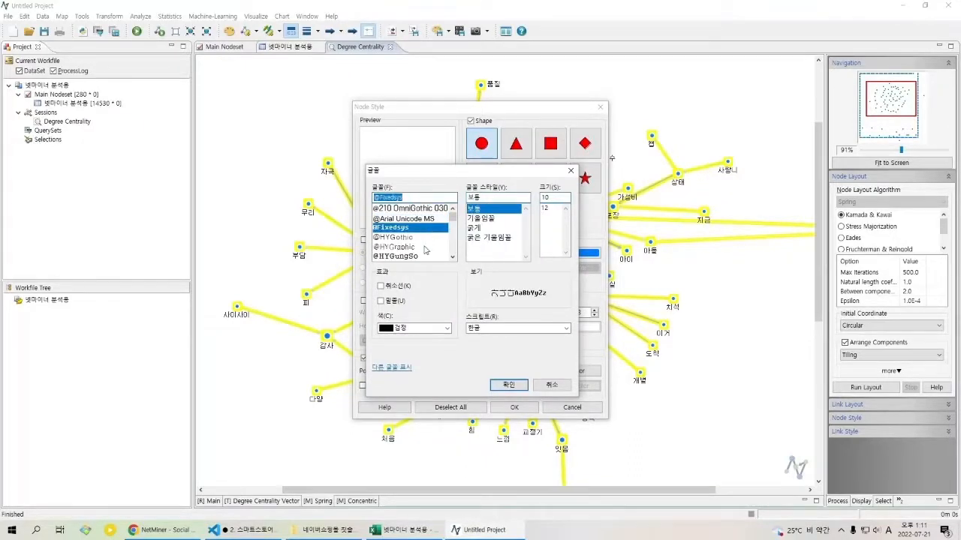
{"action": "left_click", "coordinate": [427, 247]}
{"action": "left_click", "coordinate": [430, 218]}
{"action": "left_click", "coordinate": [432, 208]}
Step: Try the label font in regular style (보통) at size 18 and discard all node style changes
{"action": "left_click", "coordinate": [495, 227]}
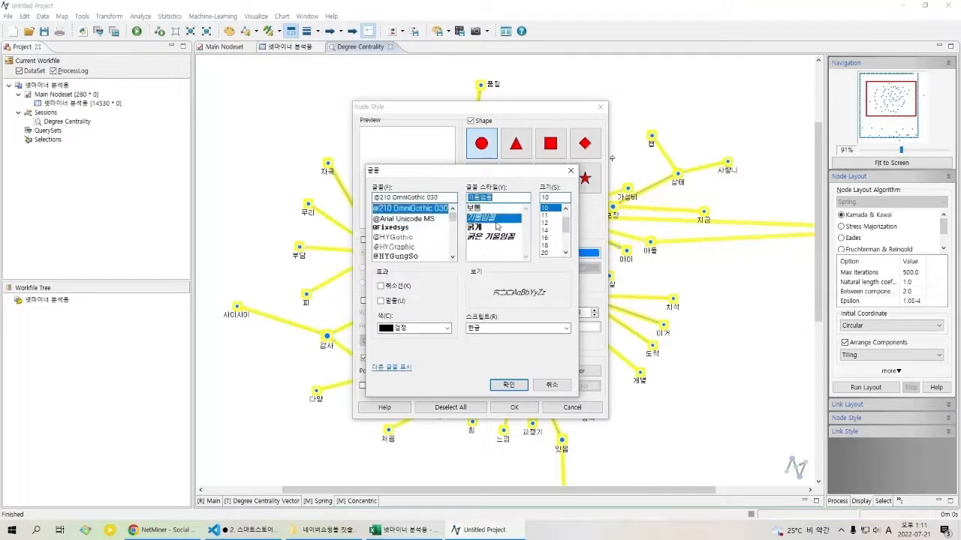
{"action": "left_click", "coordinate": [509, 210]}
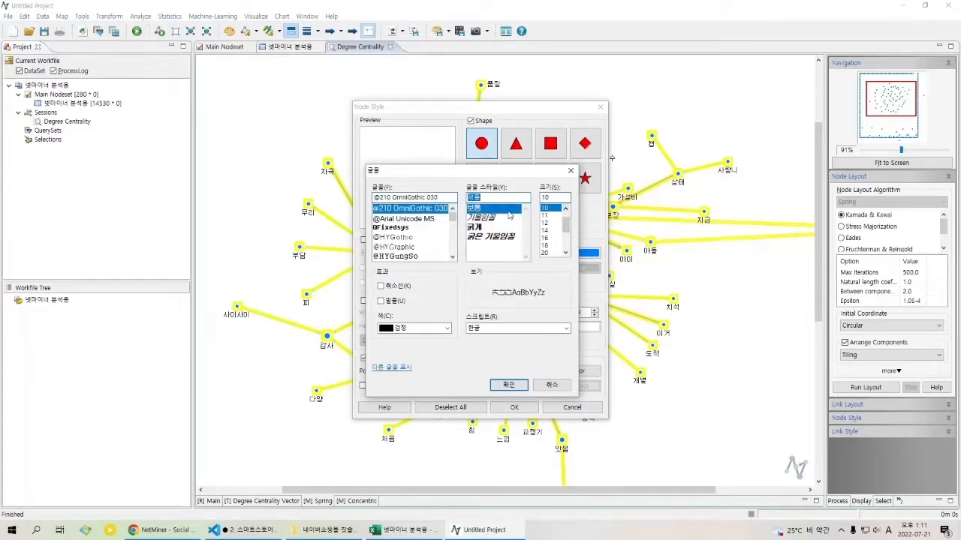
{"action": "left_click", "coordinate": [555, 231]}
{"action": "left_click", "coordinate": [555, 247]}
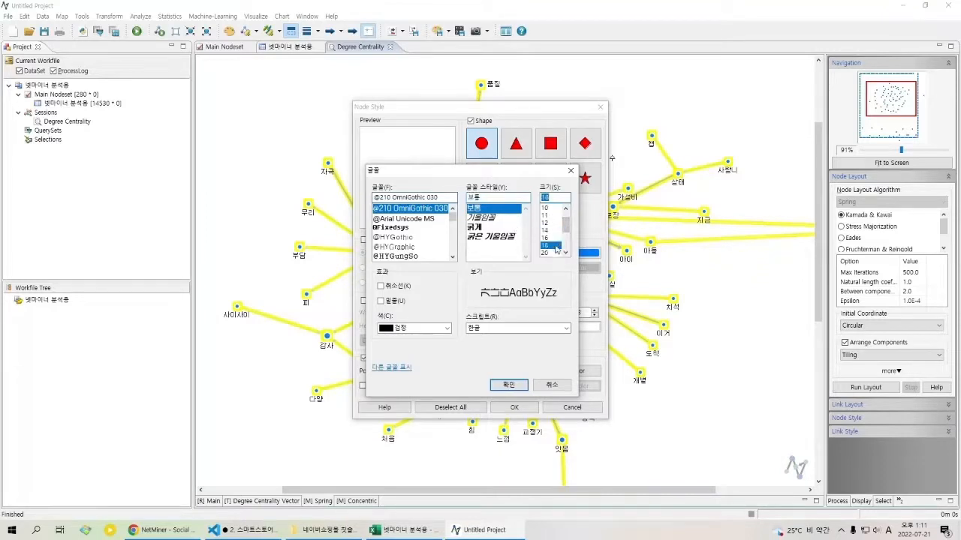
{"action": "left_click", "coordinate": [424, 327]}
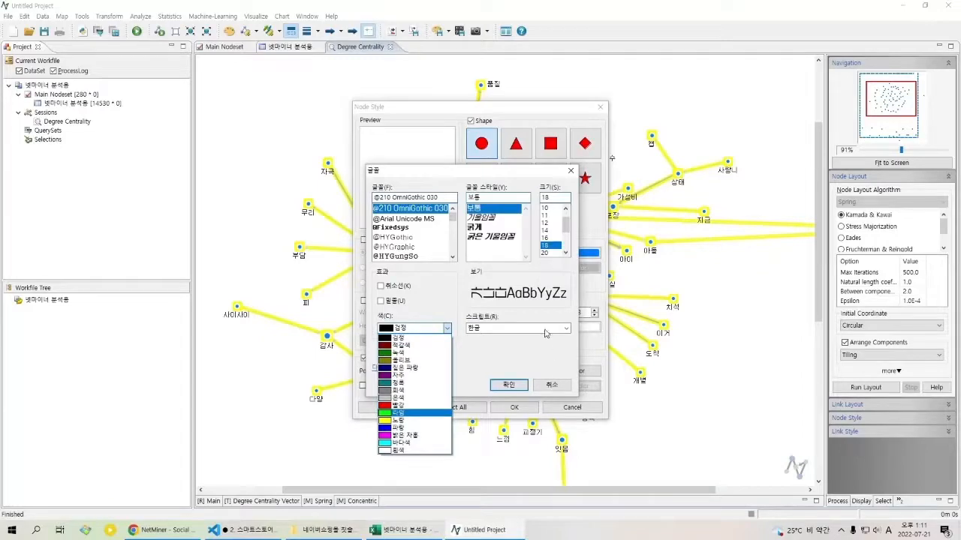
{"action": "left_click", "coordinate": [554, 392]}
{"action": "left_click", "coordinate": [550, 385]}
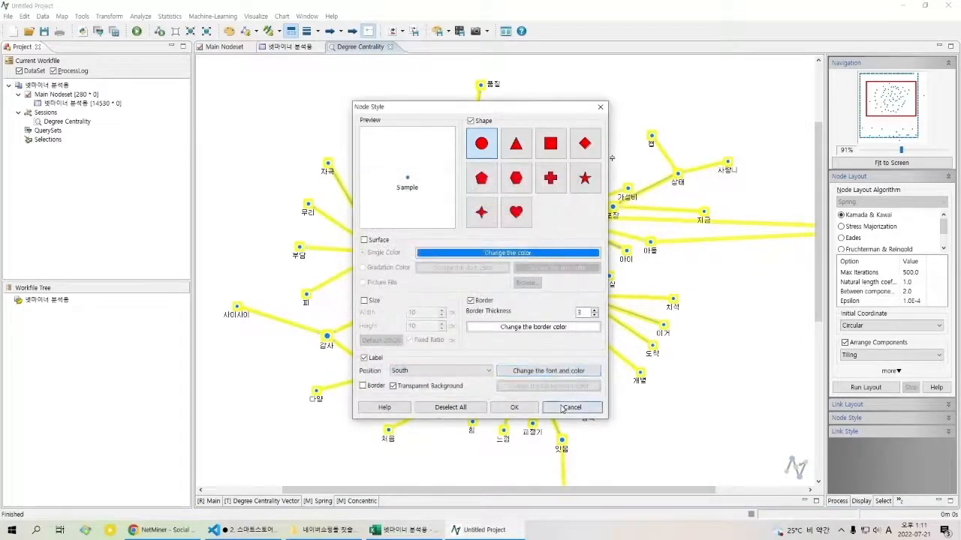
{"action": "left_click", "coordinate": [572, 407]}
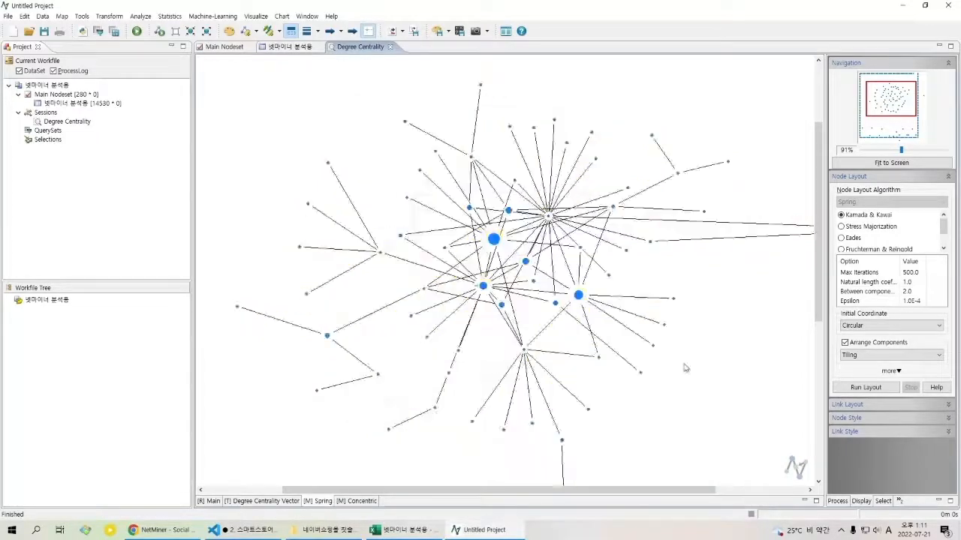
{"action": "left_click", "coordinate": [565, 473]}
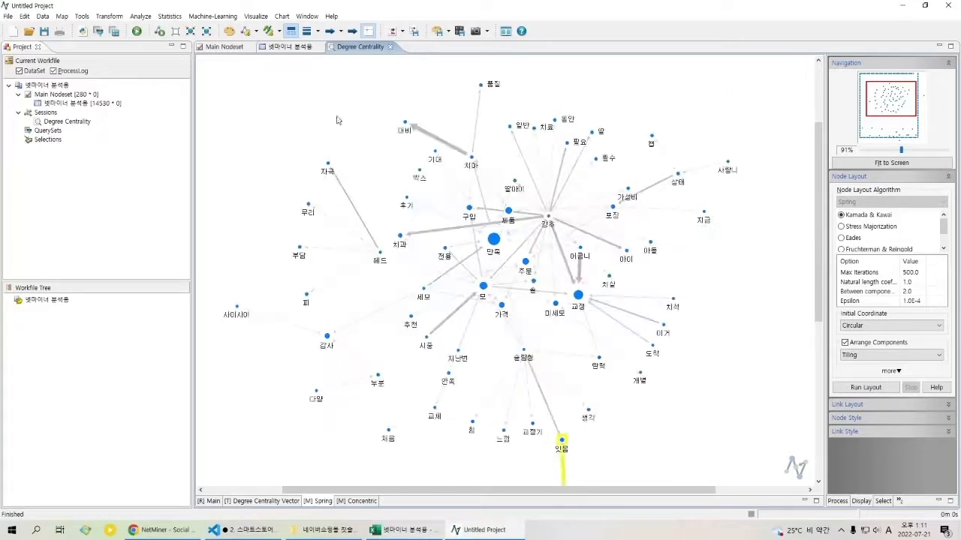
{"action": "left_click", "coordinate": [520, 73]}
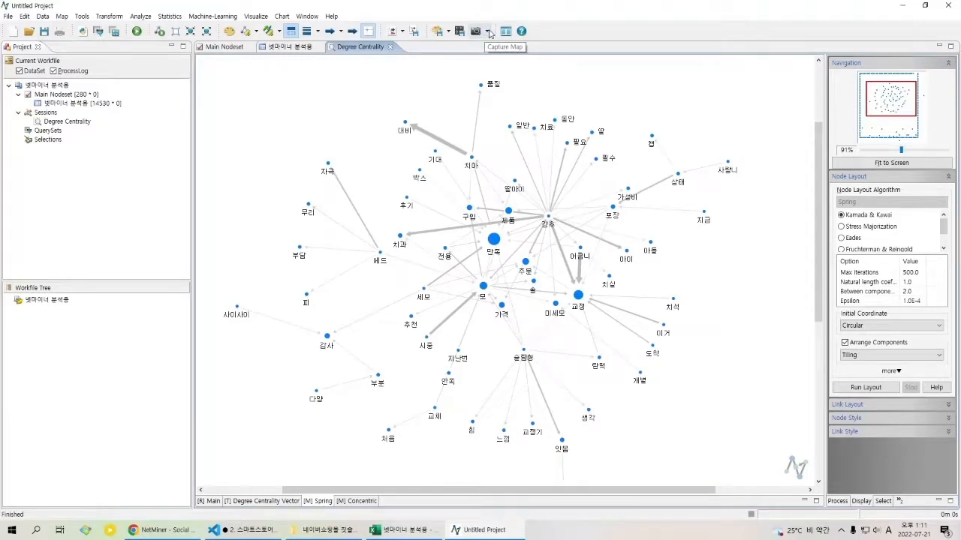
Step: Capture the spring map to a JPG image file named 123123 on the desktop
{"action": "left_click", "coordinate": [489, 31]}
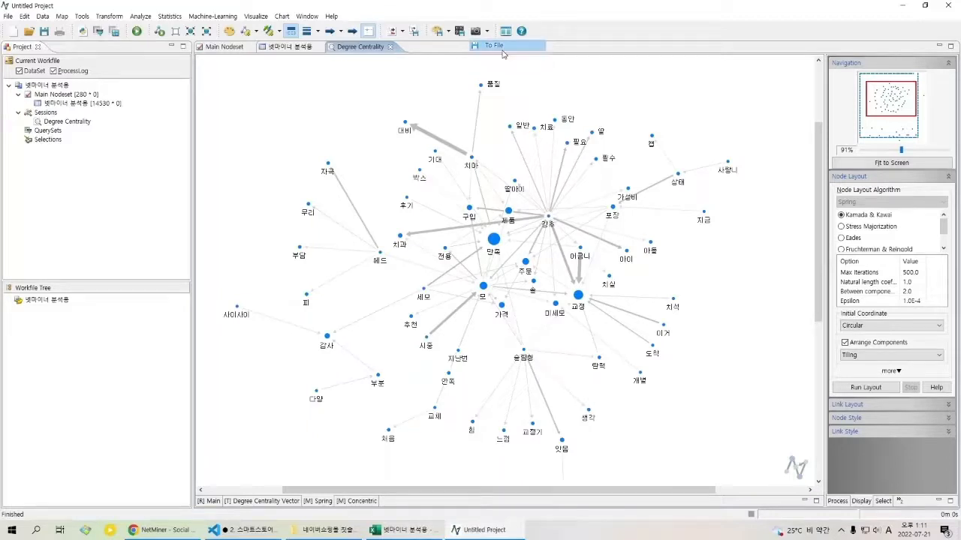
{"action": "left_click", "coordinate": [496, 45]}
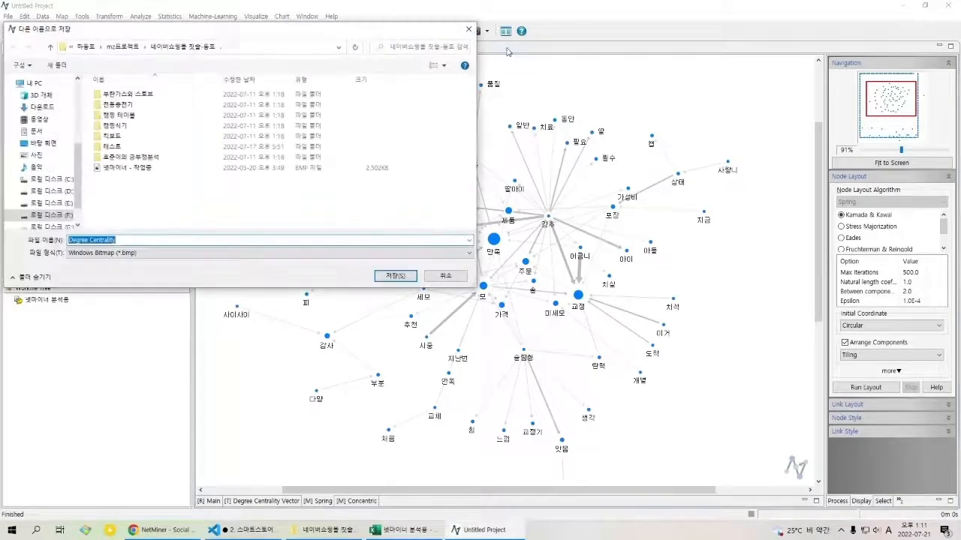
{"action": "left_click", "coordinate": [172, 252]}
{"action": "left_click", "coordinate": [176, 269]}
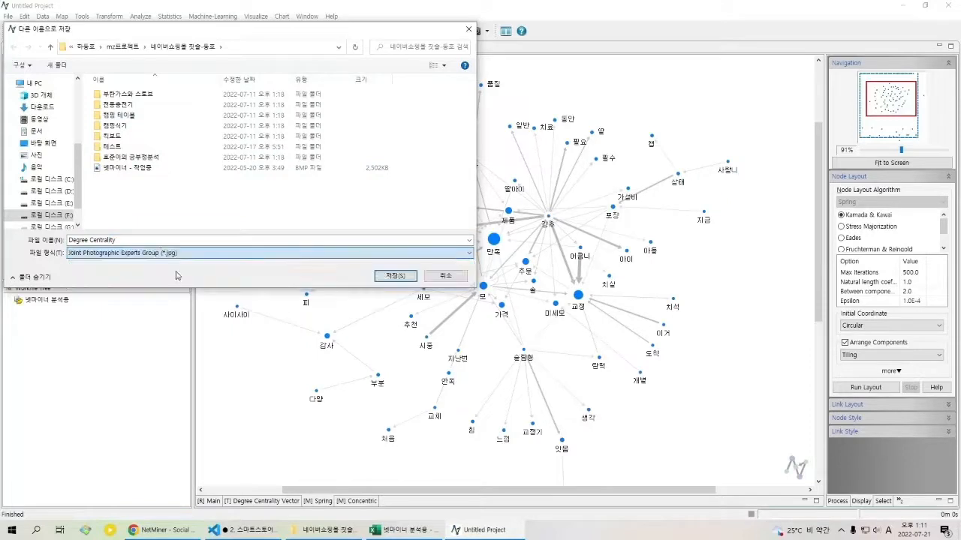
{"action": "left_click", "coordinate": [62, 145]}
{"action": "left_click", "coordinate": [135, 239]}
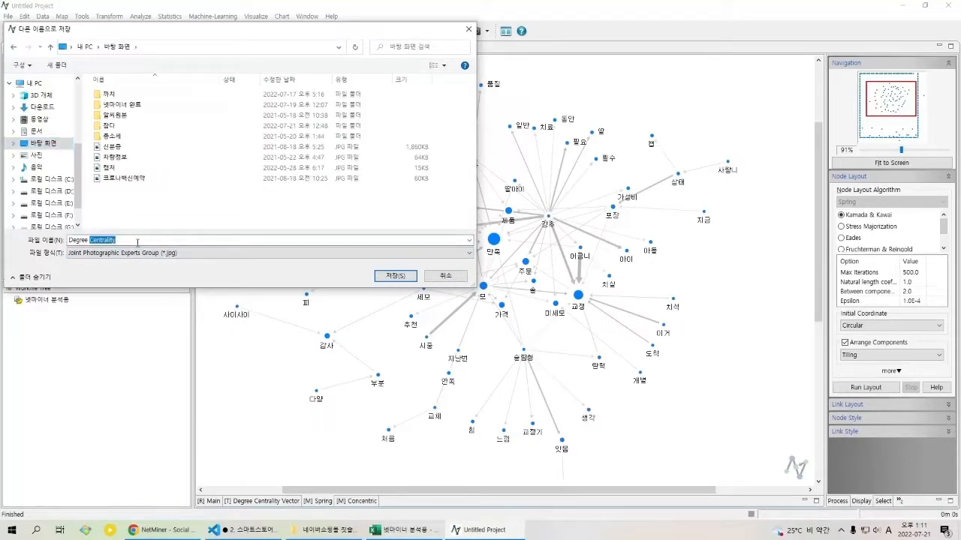
{"action": "left_click", "coordinate": [137, 243]}
{"action": "left_click_drag", "start_coordinate": [137, 242], "coordinate": [67, 241]}
{"action": "type", "text": "ㅇ"}
{"action": "left_click", "coordinate": [379, 278]}
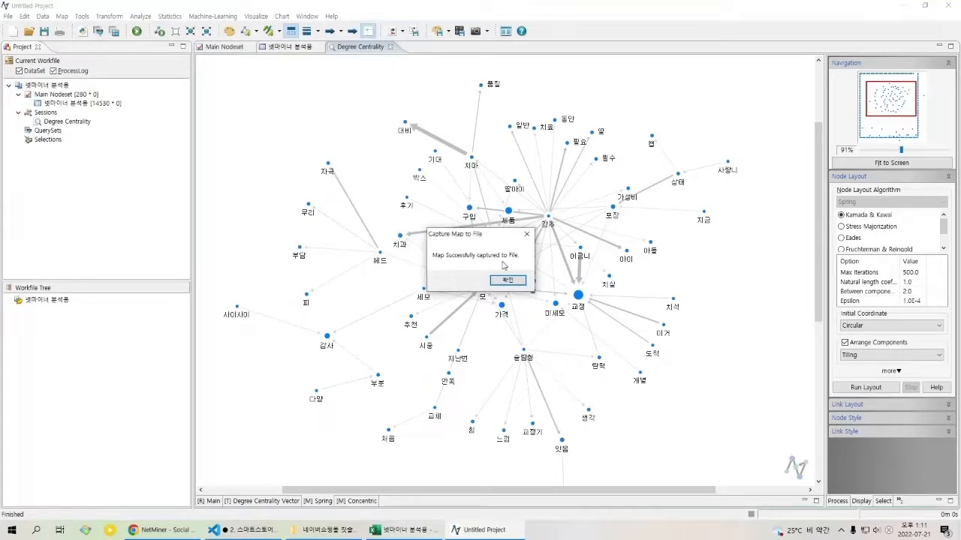
{"action": "left_click", "coordinate": [506, 280]}
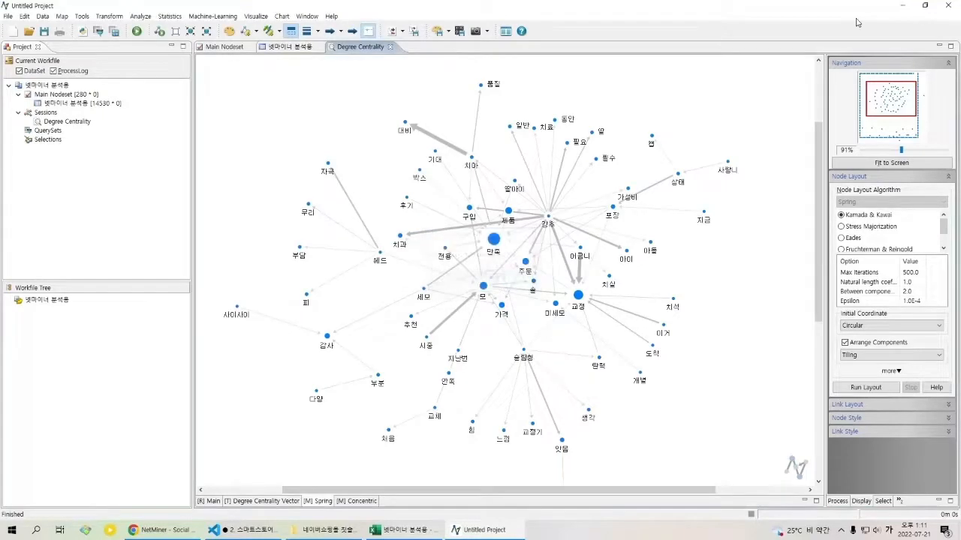
Step: Minimise the network program and open the captured image 123123.jpg from the desktop in the photo viewer
{"action": "left_click", "coordinate": [904, 6]}
{"action": "left_click", "coordinate": [904, 8]}
{"action": "left_click", "coordinate": [904, 9]}
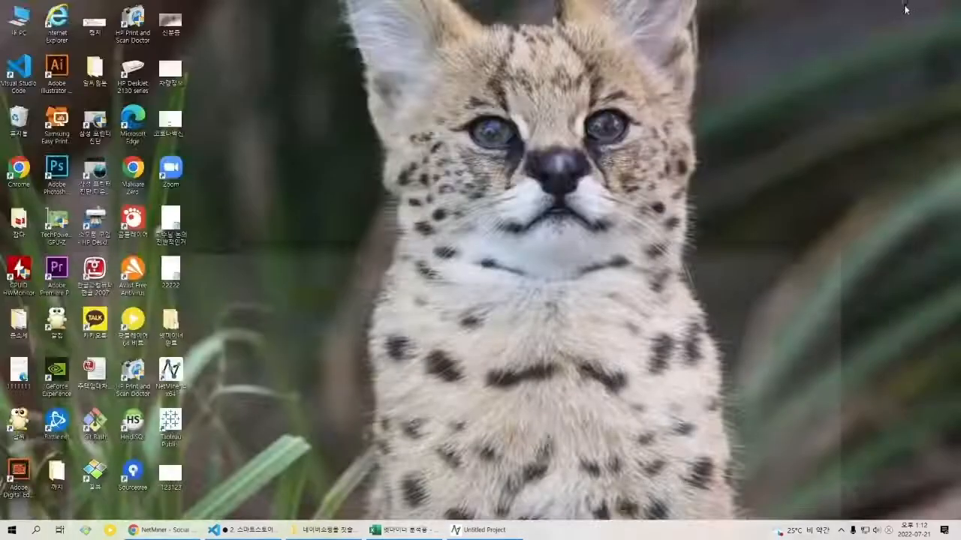
{"action": "double_click", "coordinate": [170, 472]}
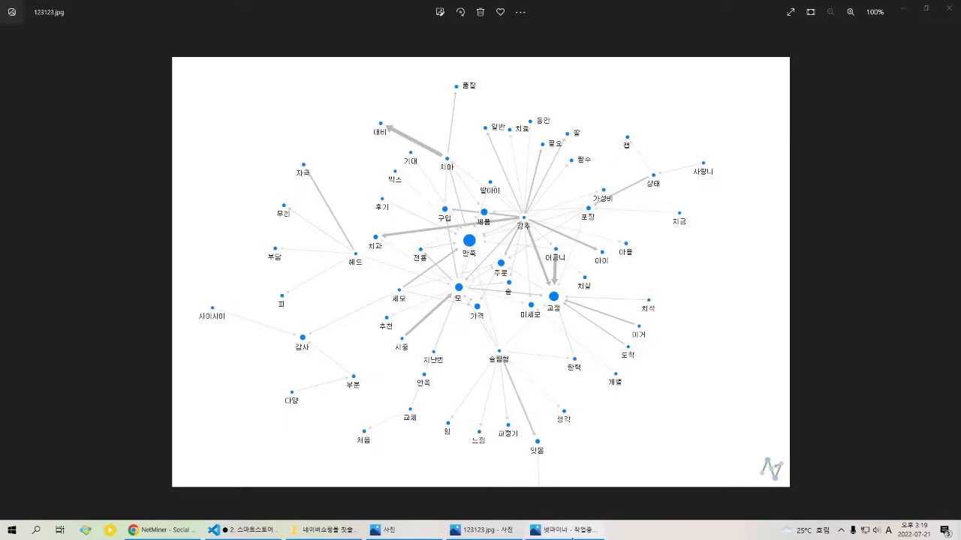
Step: Compare the captured map 123123.jpg with the map image 넷마이너 - 작업중.bmp by switching between the two
{"action": "left_click", "coordinate": [584, 534]}
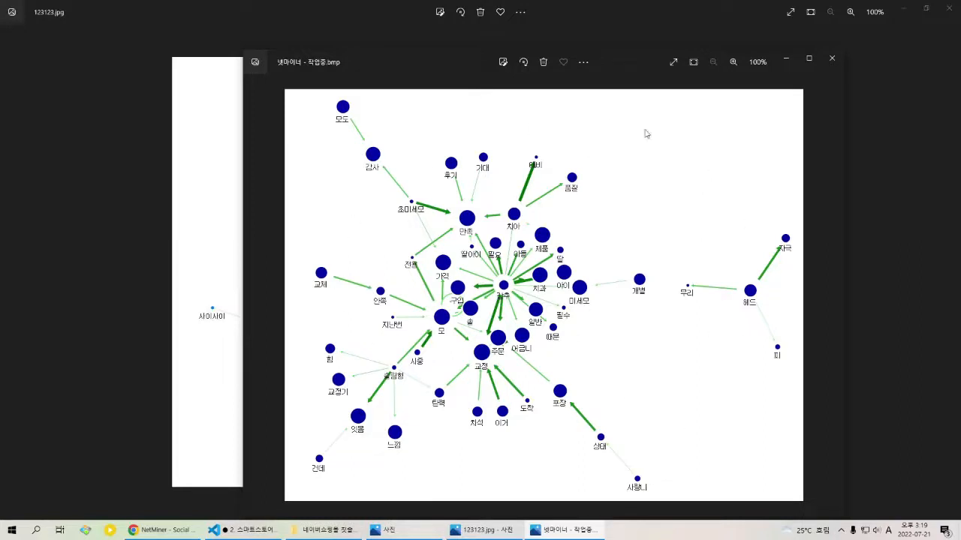
{"action": "left_click", "coordinate": [830, 59]}
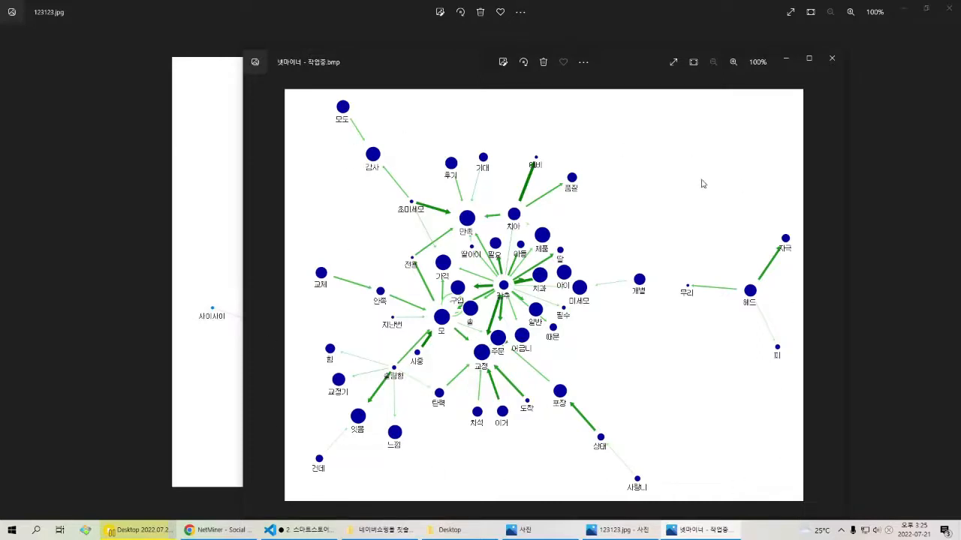
{"action": "left_click", "coordinate": [695, 531]}
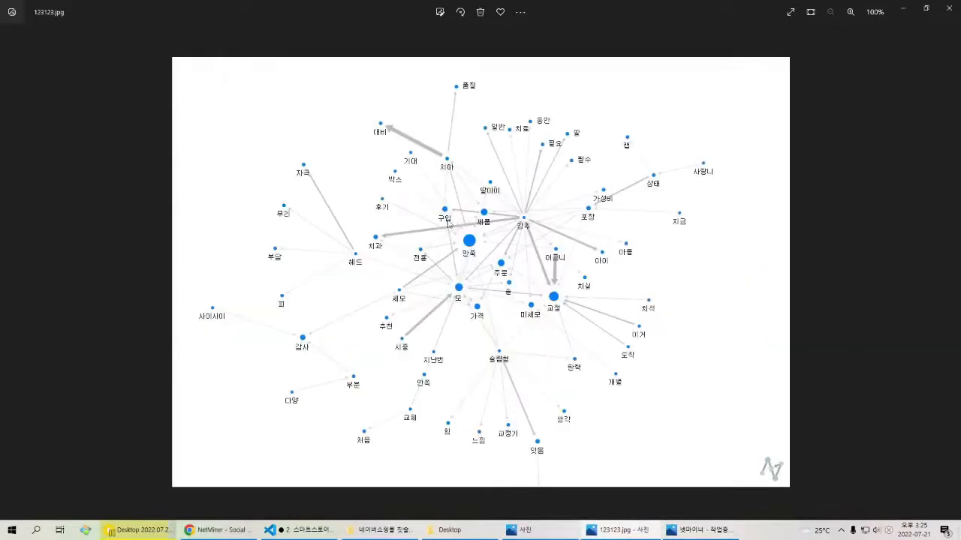
{"action": "left_click", "coordinate": [695, 532]}
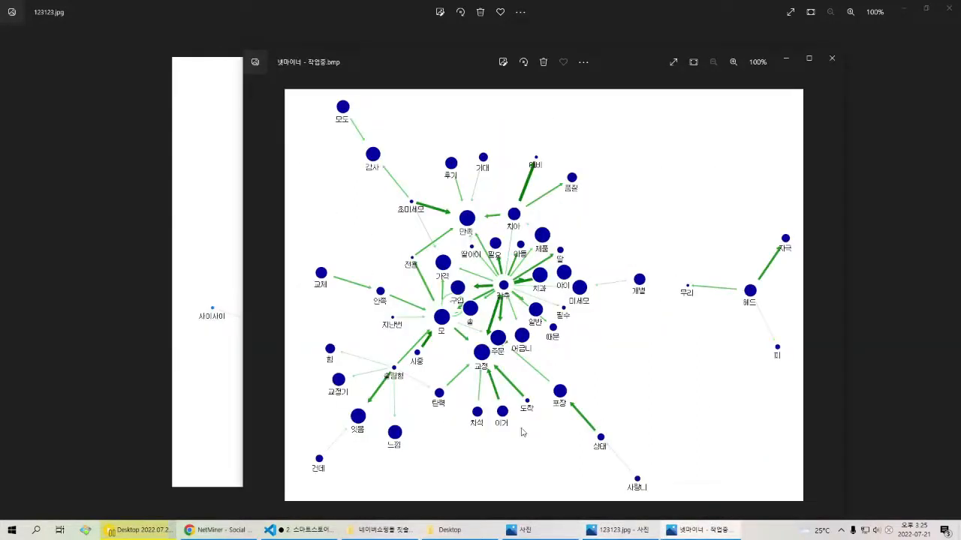